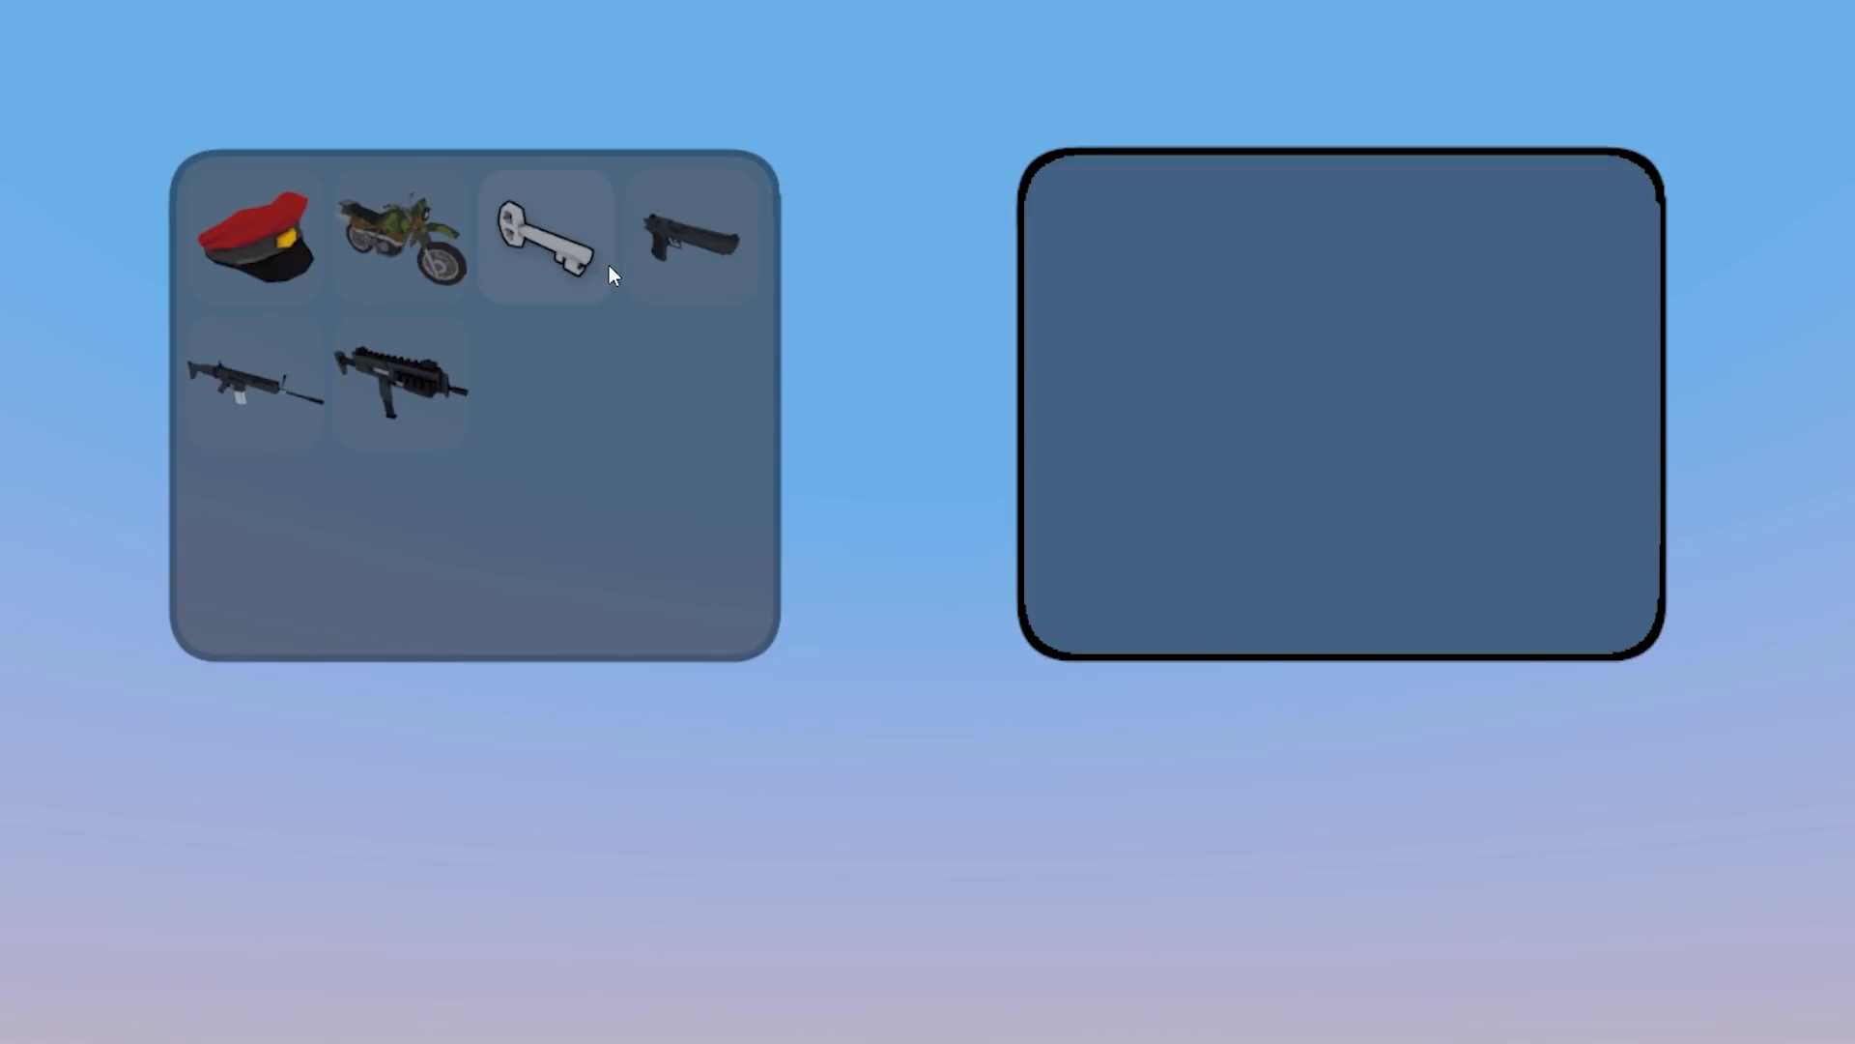
# Step: Preview several inventory items in the 3D viewer, including the pistol, rifle, motorcycle and red hat
pyautogui.click(604, 263)
pyautogui.click(425, 372)
pyautogui.click(410, 251)
pyautogui.click(693, 263)
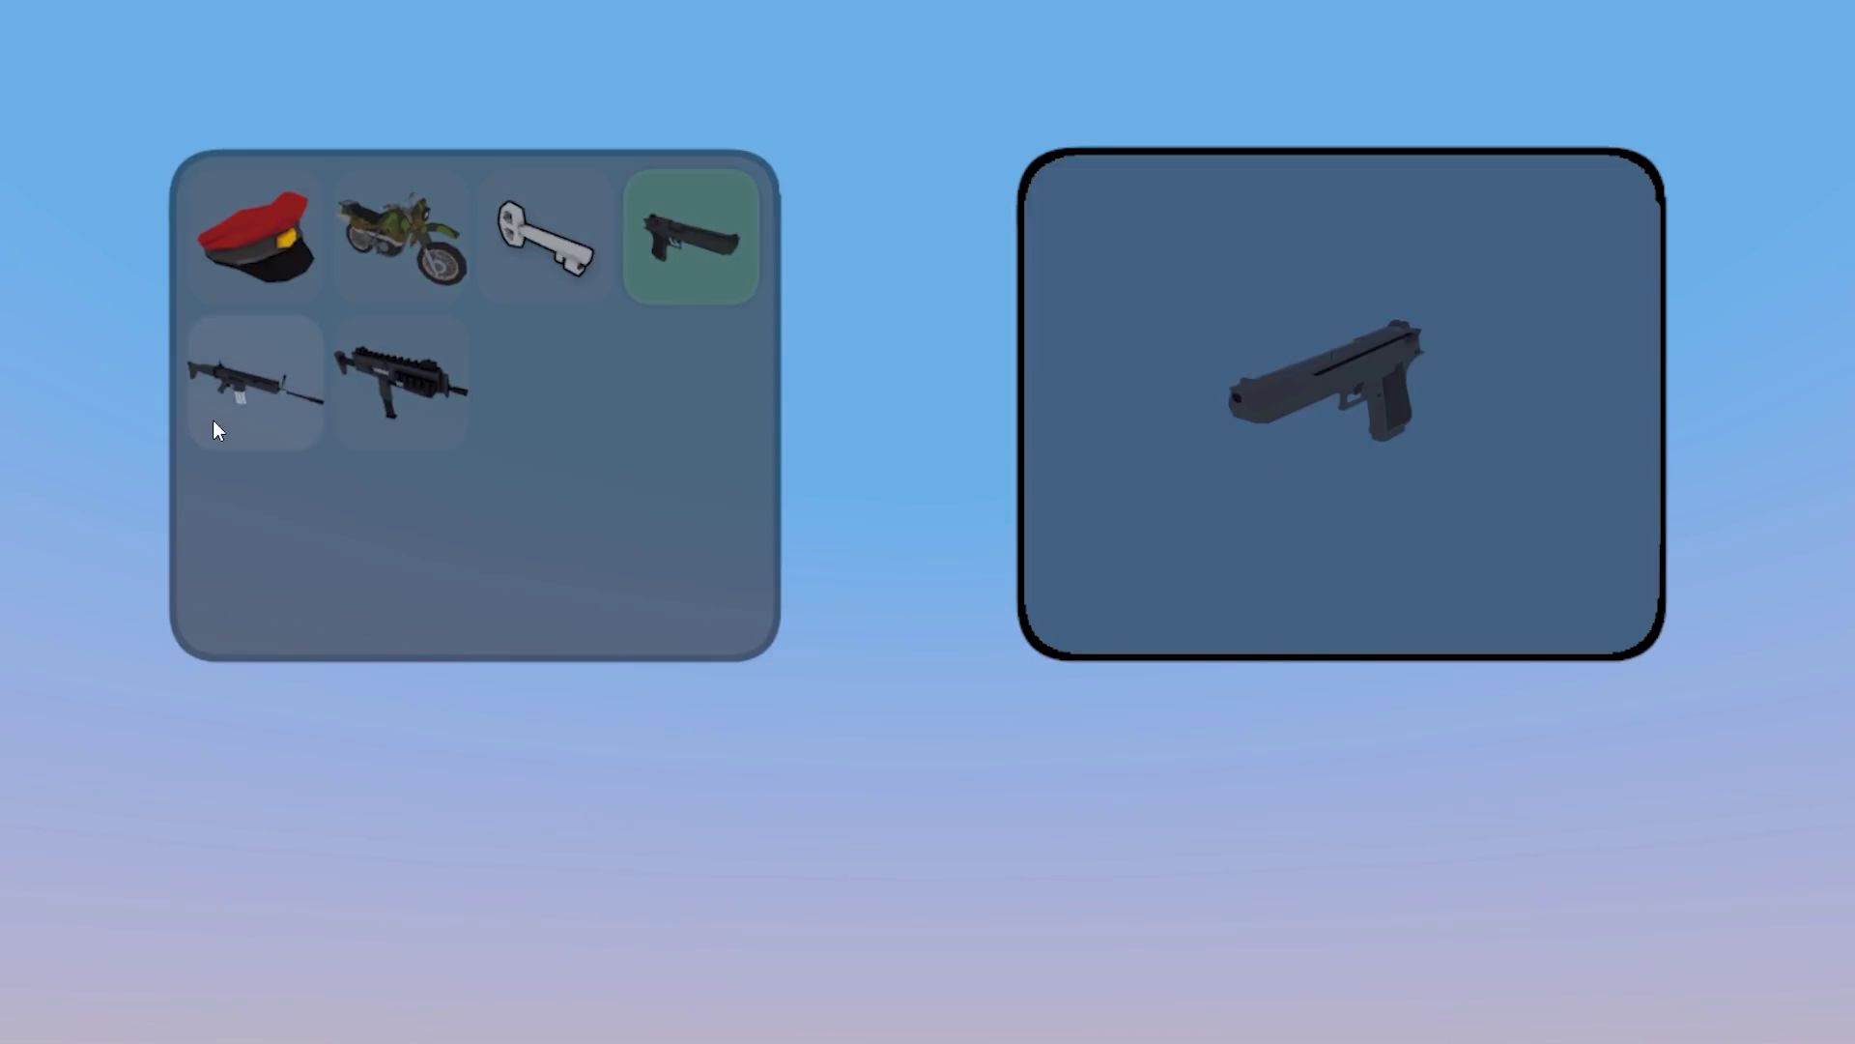
pyautogui.click(216, 429)
pyautogui.click(395, 259)
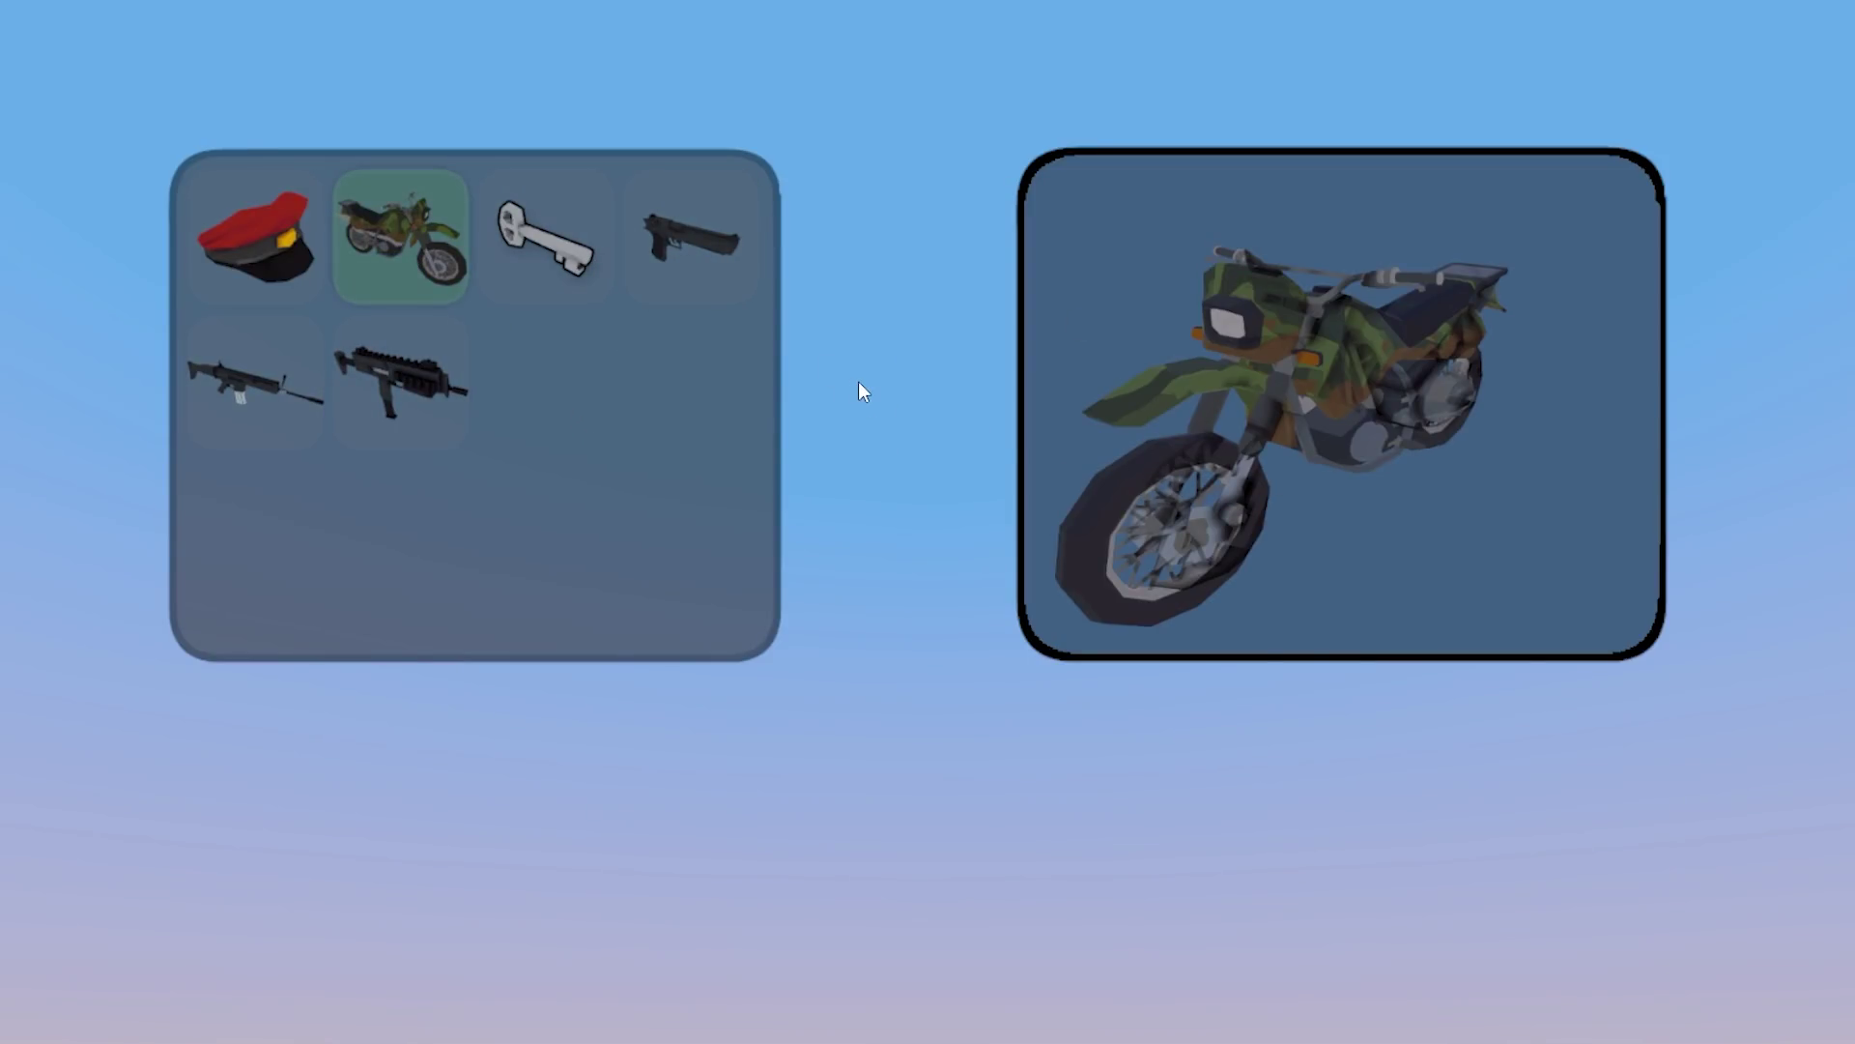
pyautogui.press('Left')
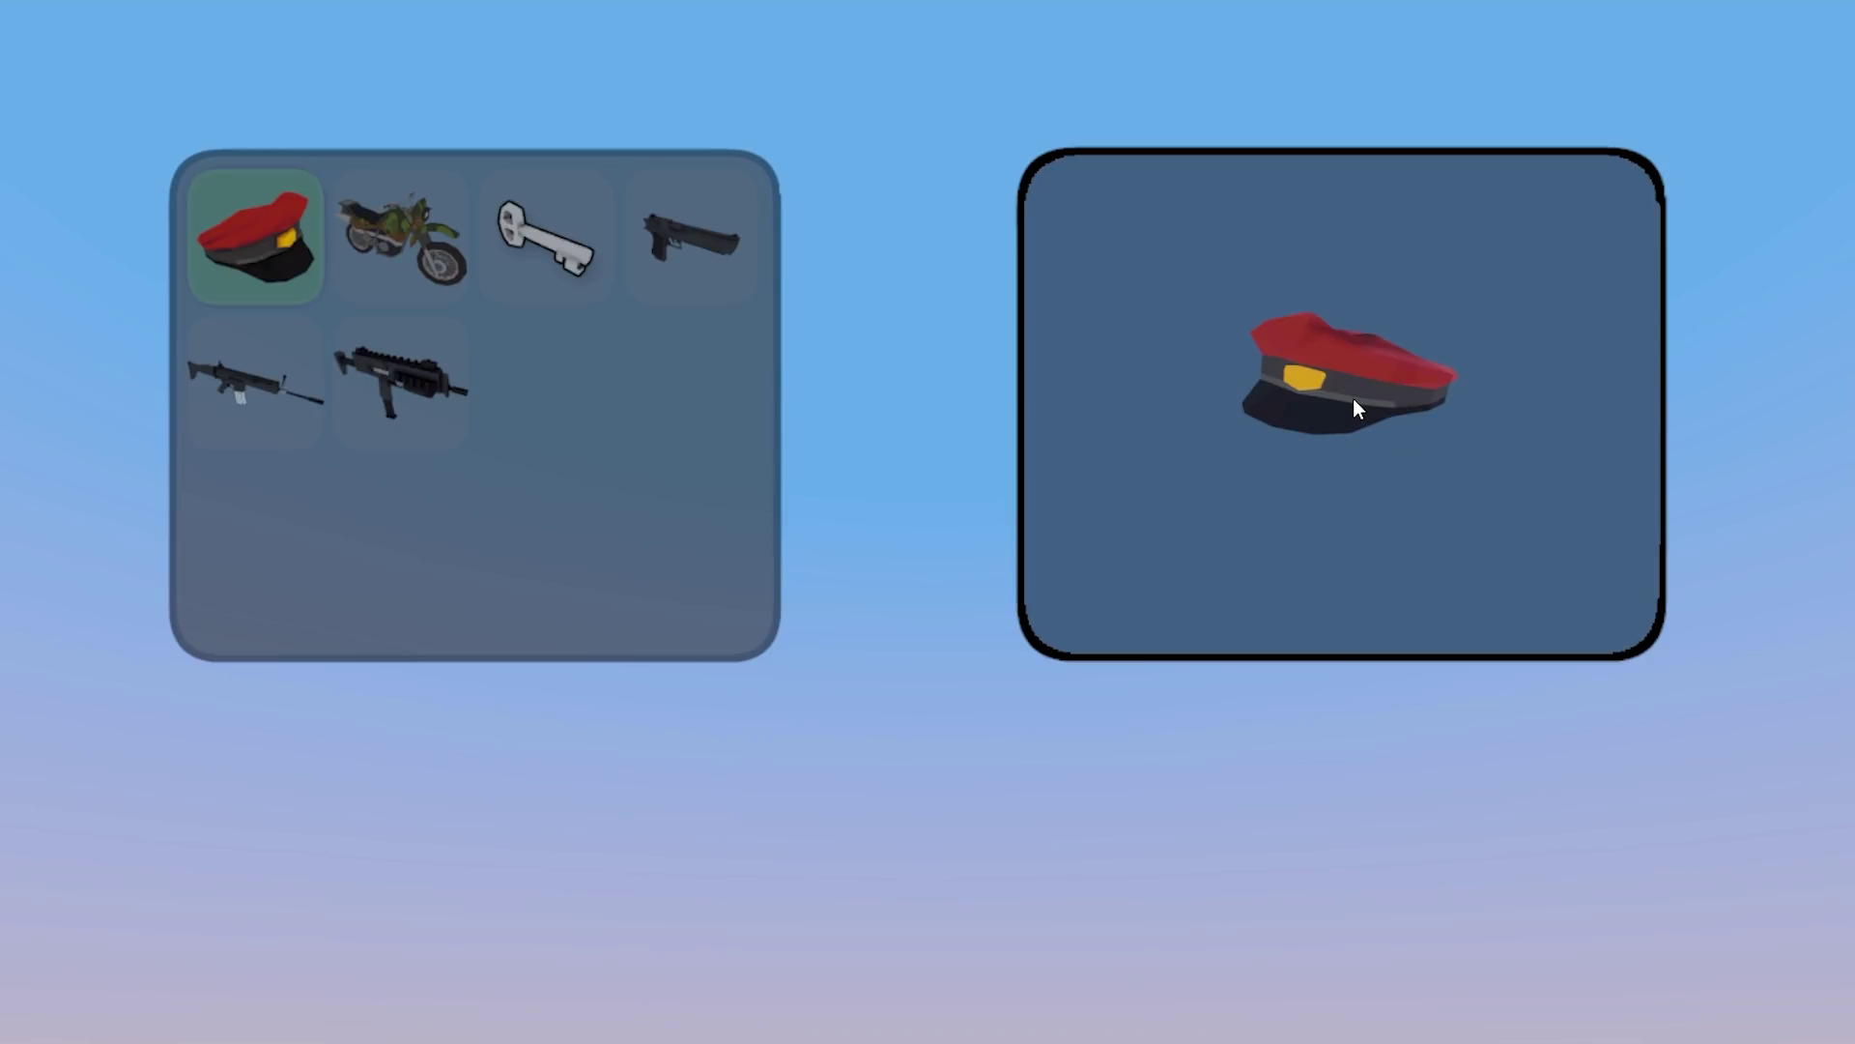
# Step: Rotate the red hat, pistol and submachine gun models in the 3D viewer to inspect them from other angles
pyautogui.moveTo(1352, 409); pyautogui.dragTo(1166, 449)
pyautogui.click(427, 261)
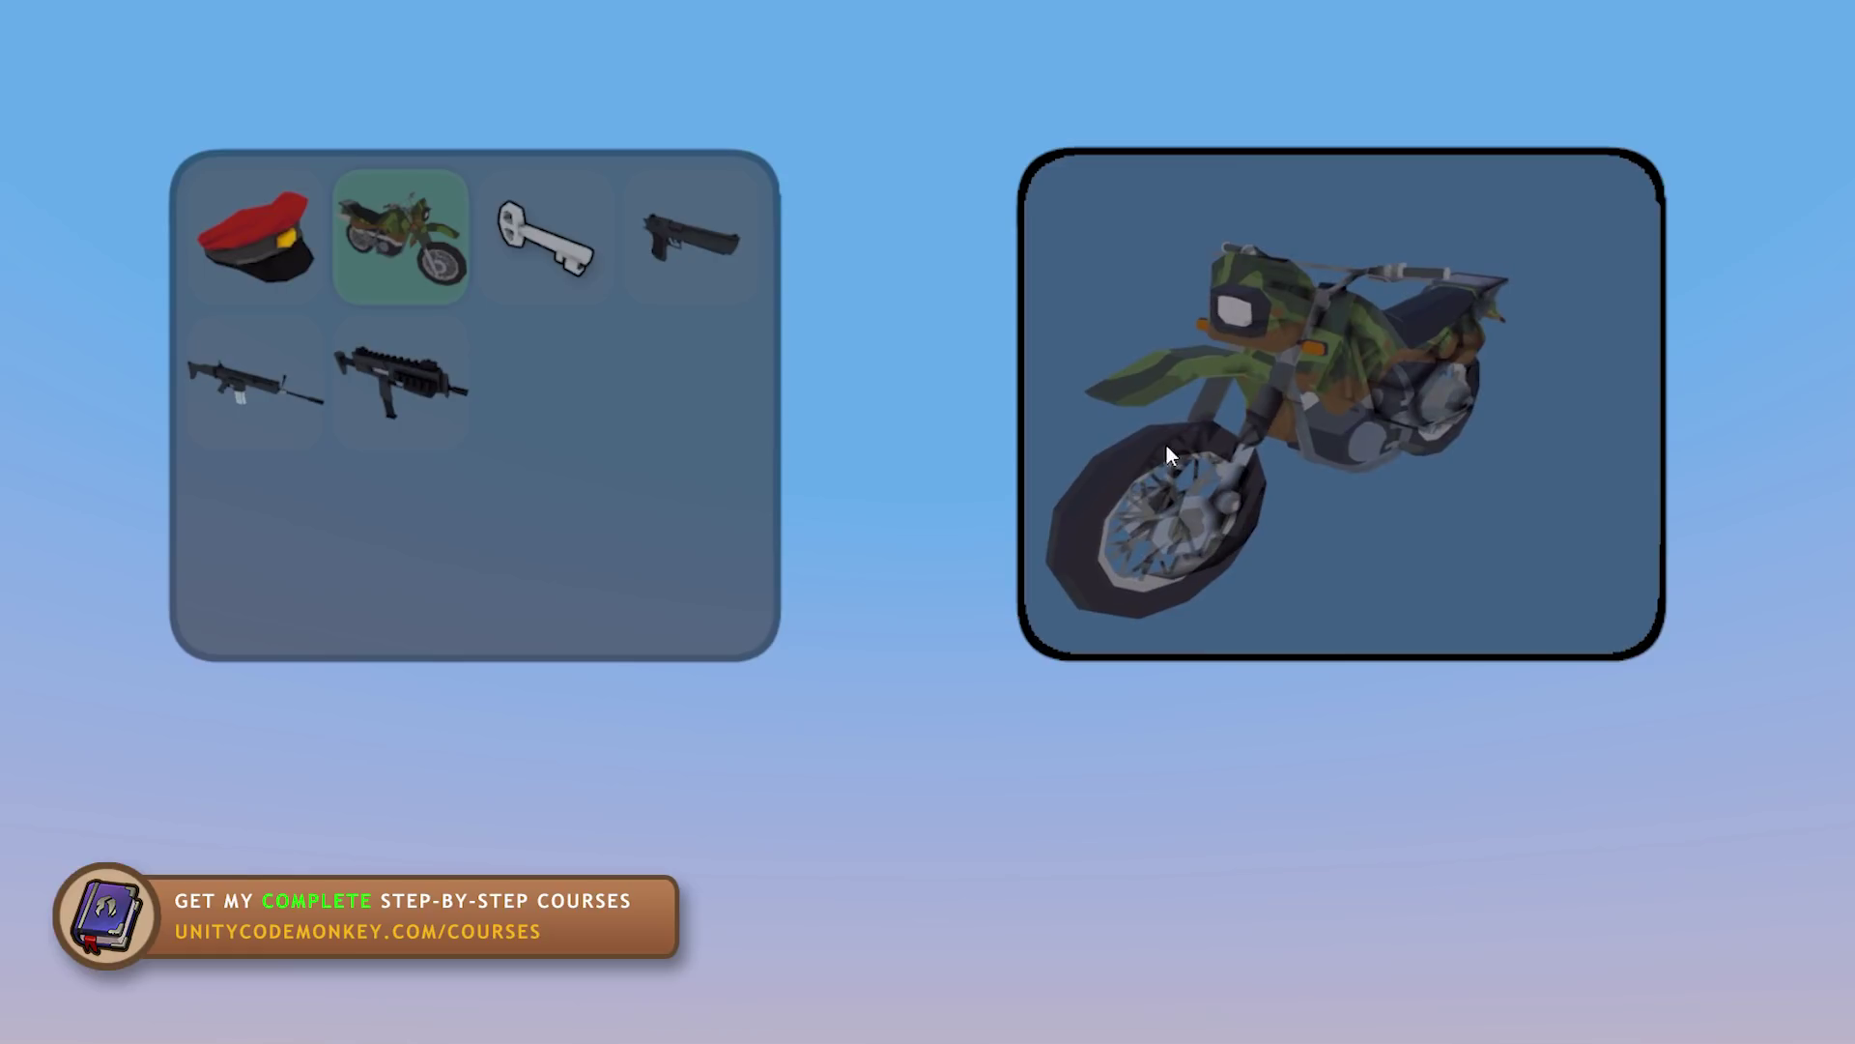
pyautogui.click(691, 241)
pyautogui.moveTo(1191, 374); pyautogui.dragTo(1465, 363)
pyautogui.click(416, 382)
pyautogui.moveTo(1284, 455); pyautogui.dragTo(1301, 402)
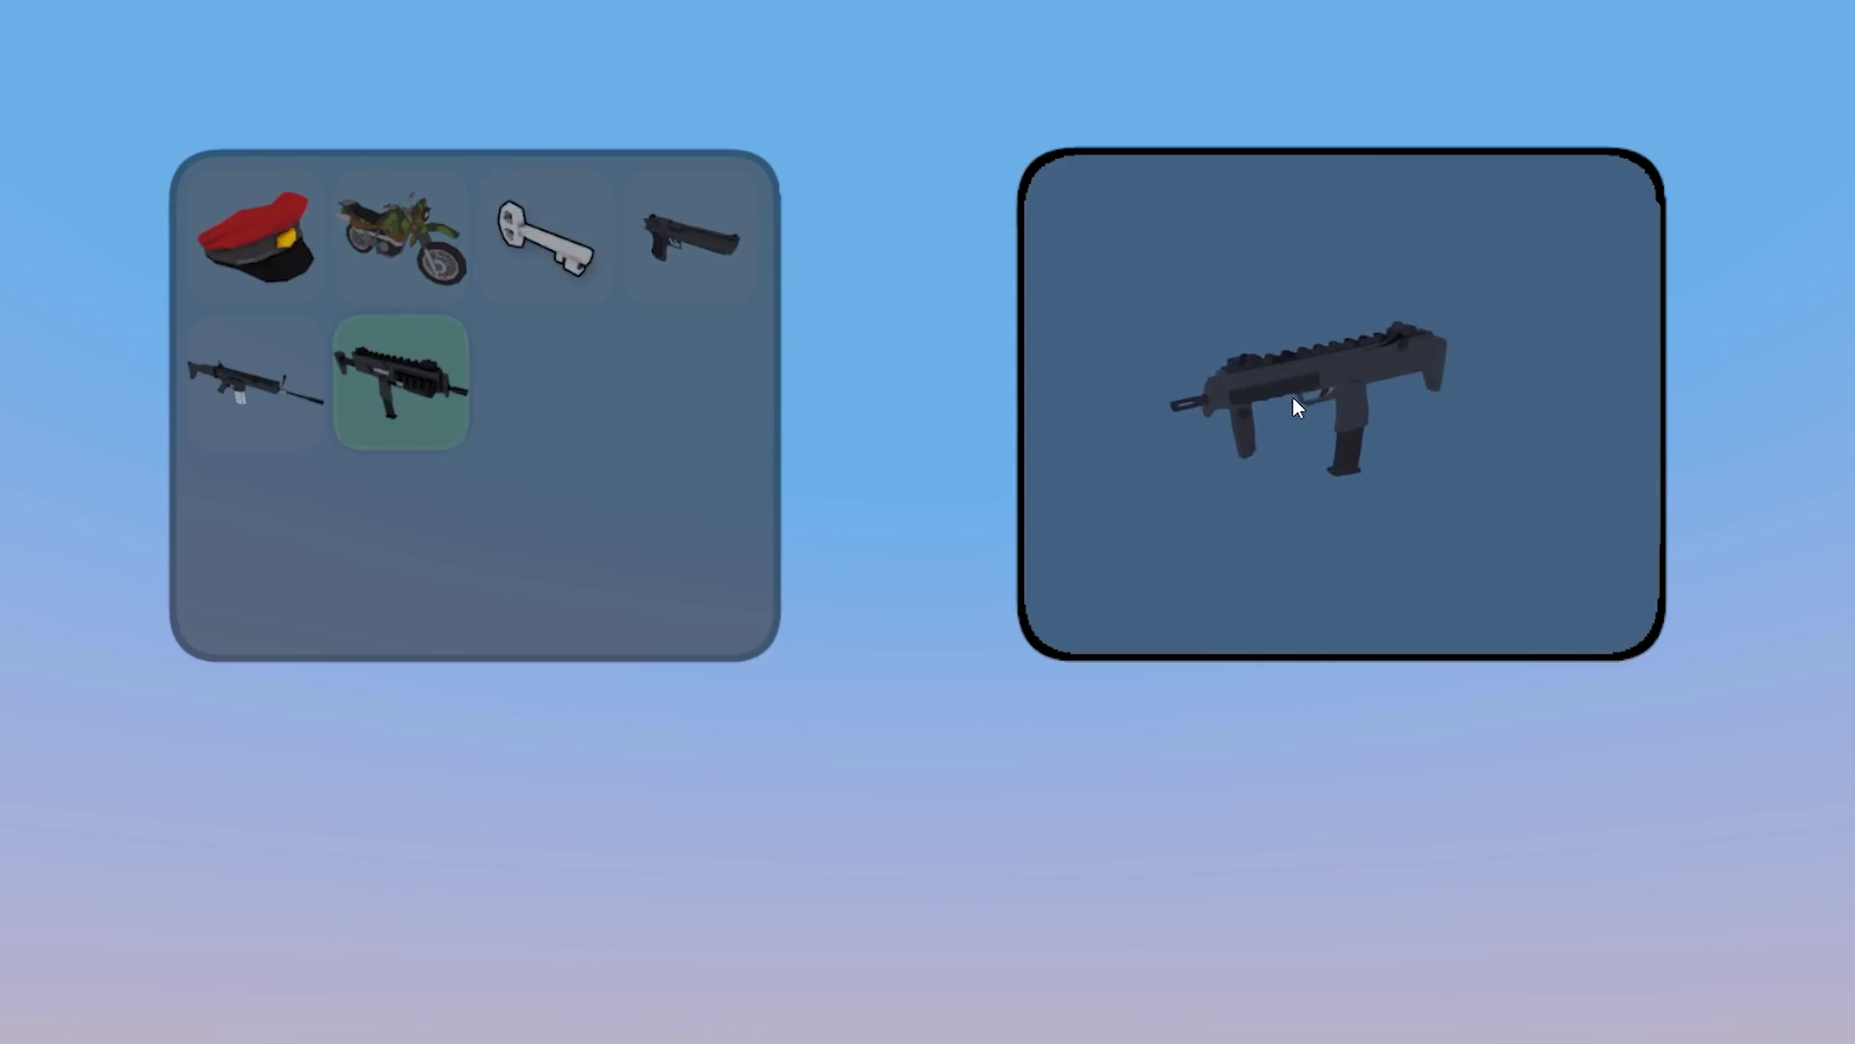
pyautogui.click(308, 381)
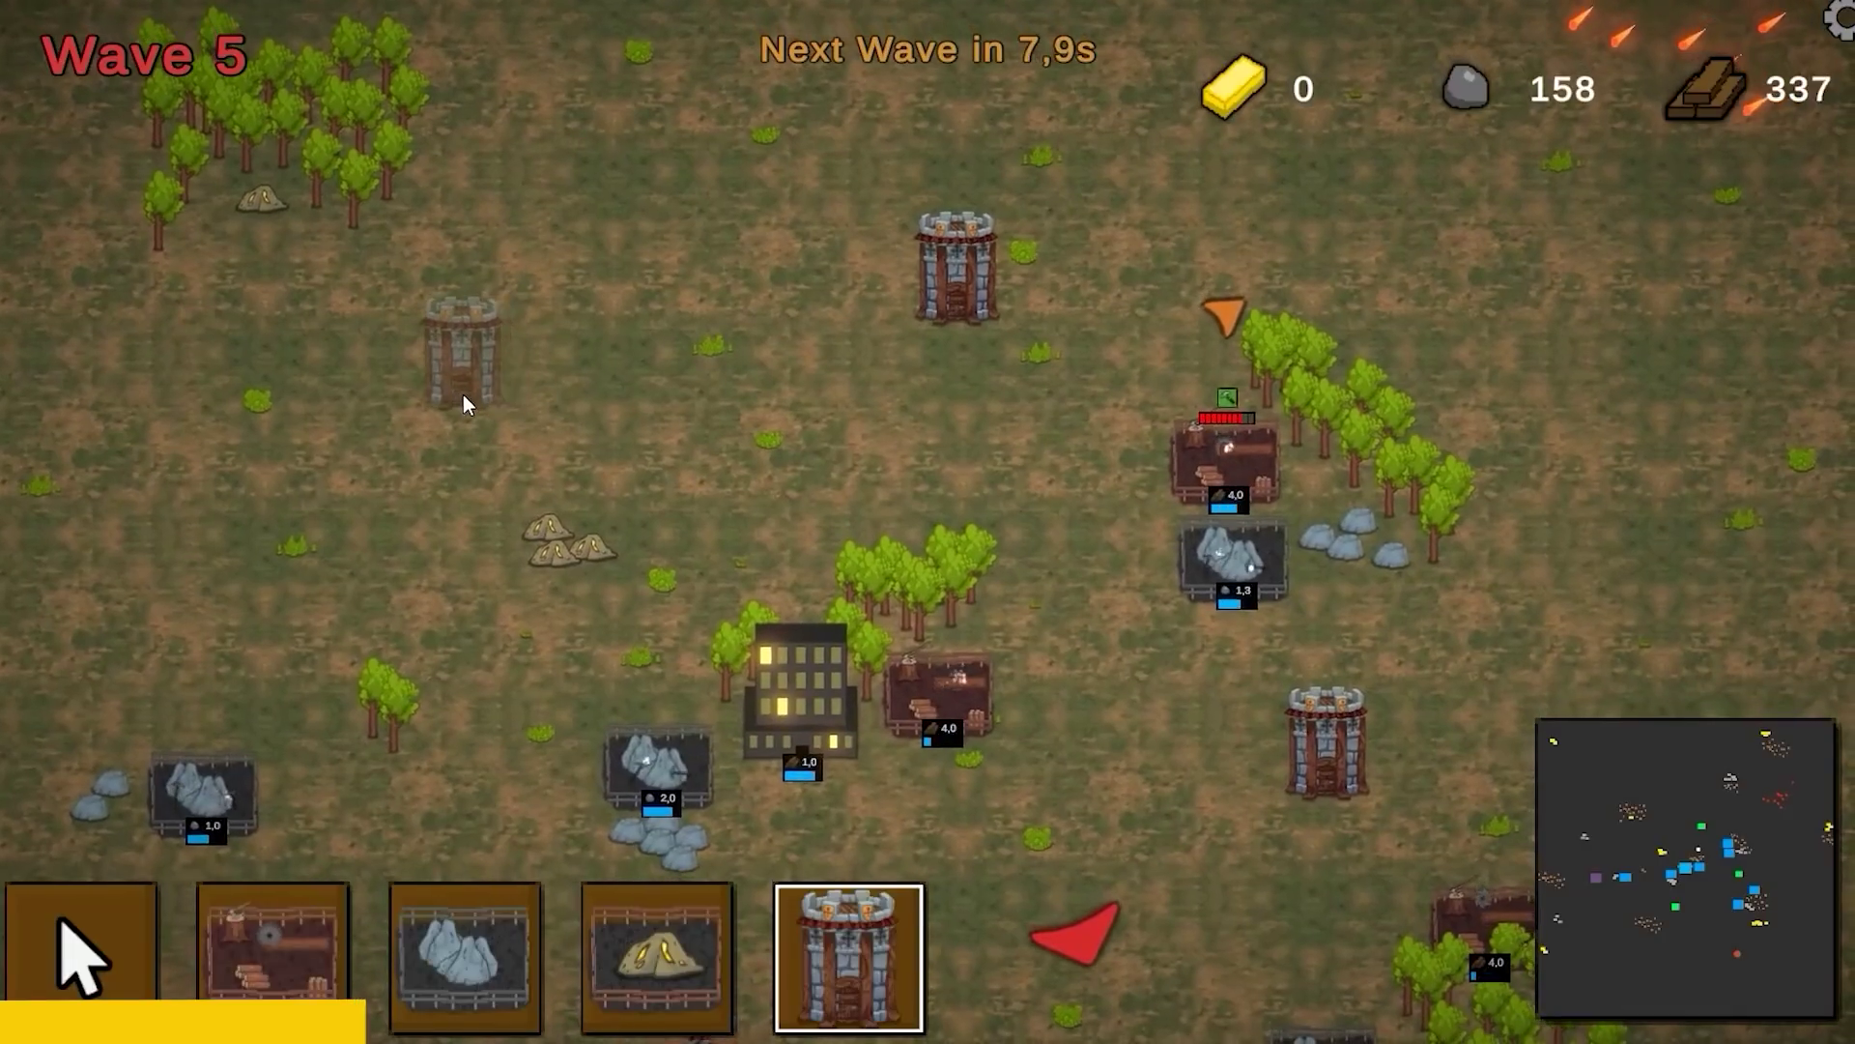
pyautogui.click(474, 386)
pyautogui.press('d')
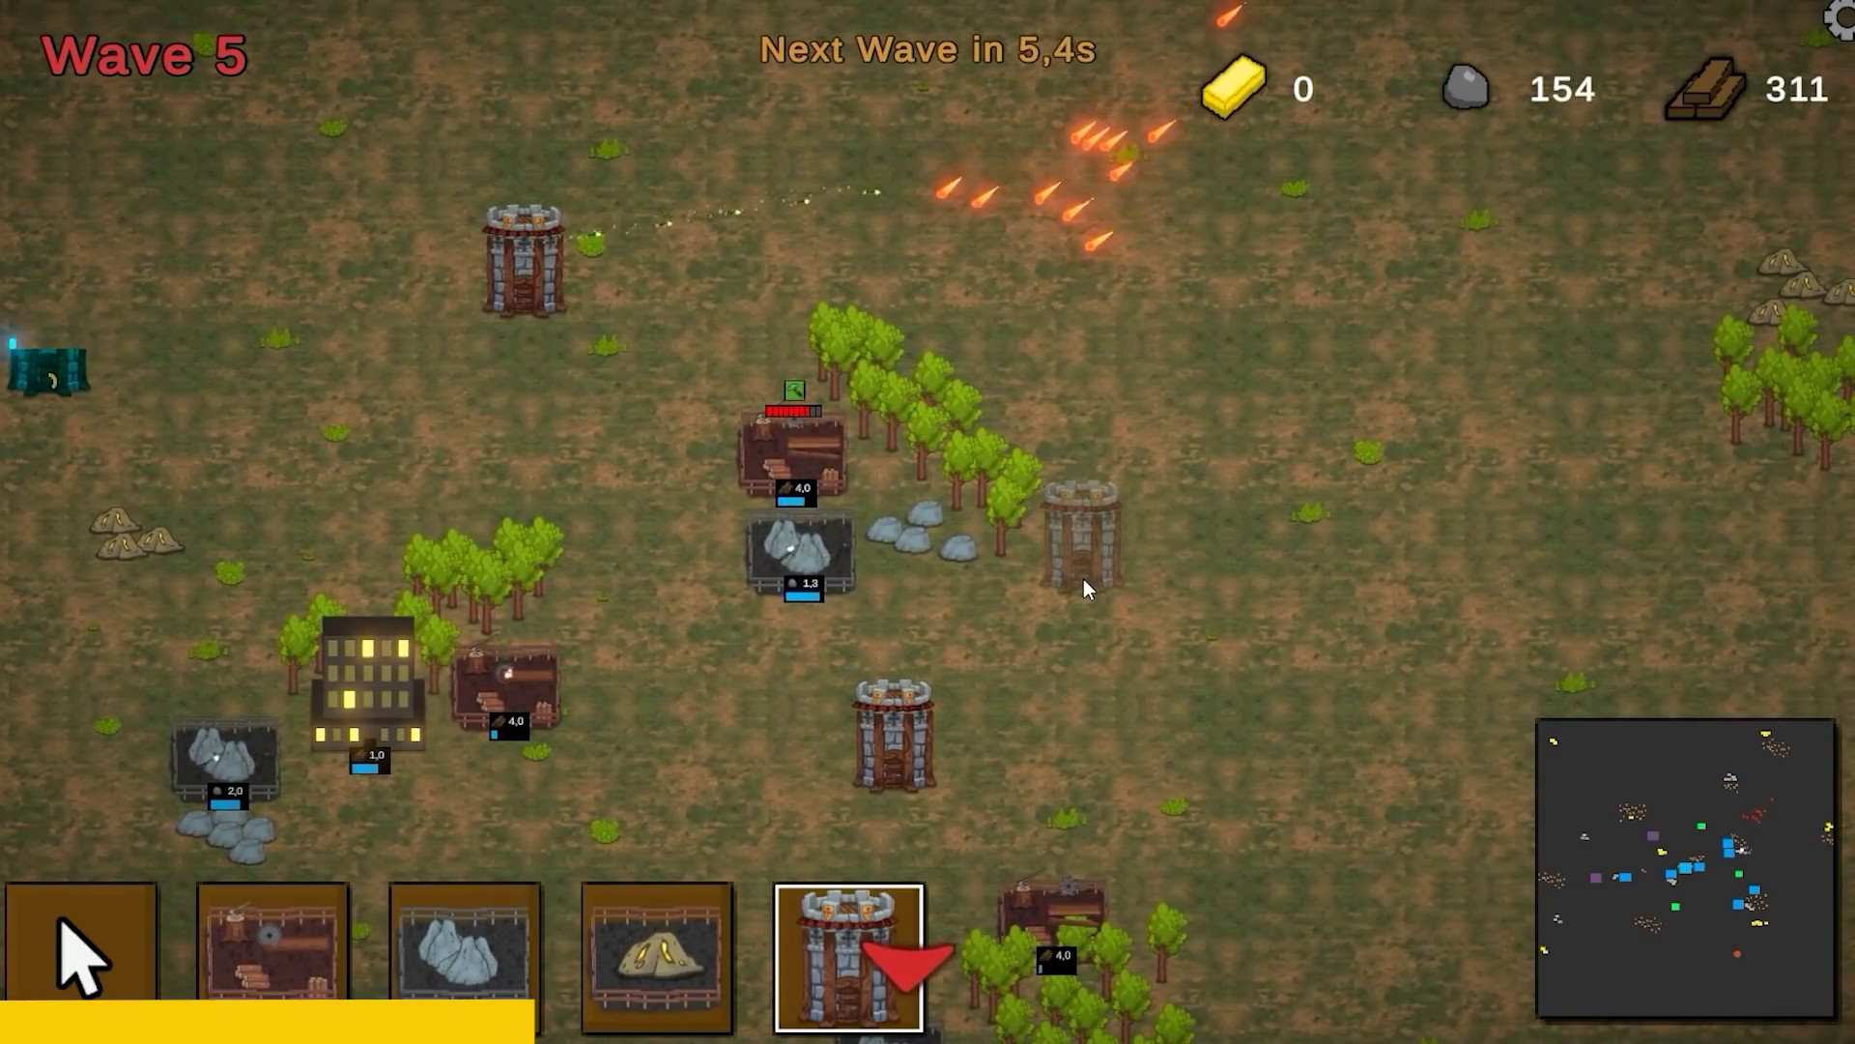
pyautogui.click(1083, 578)
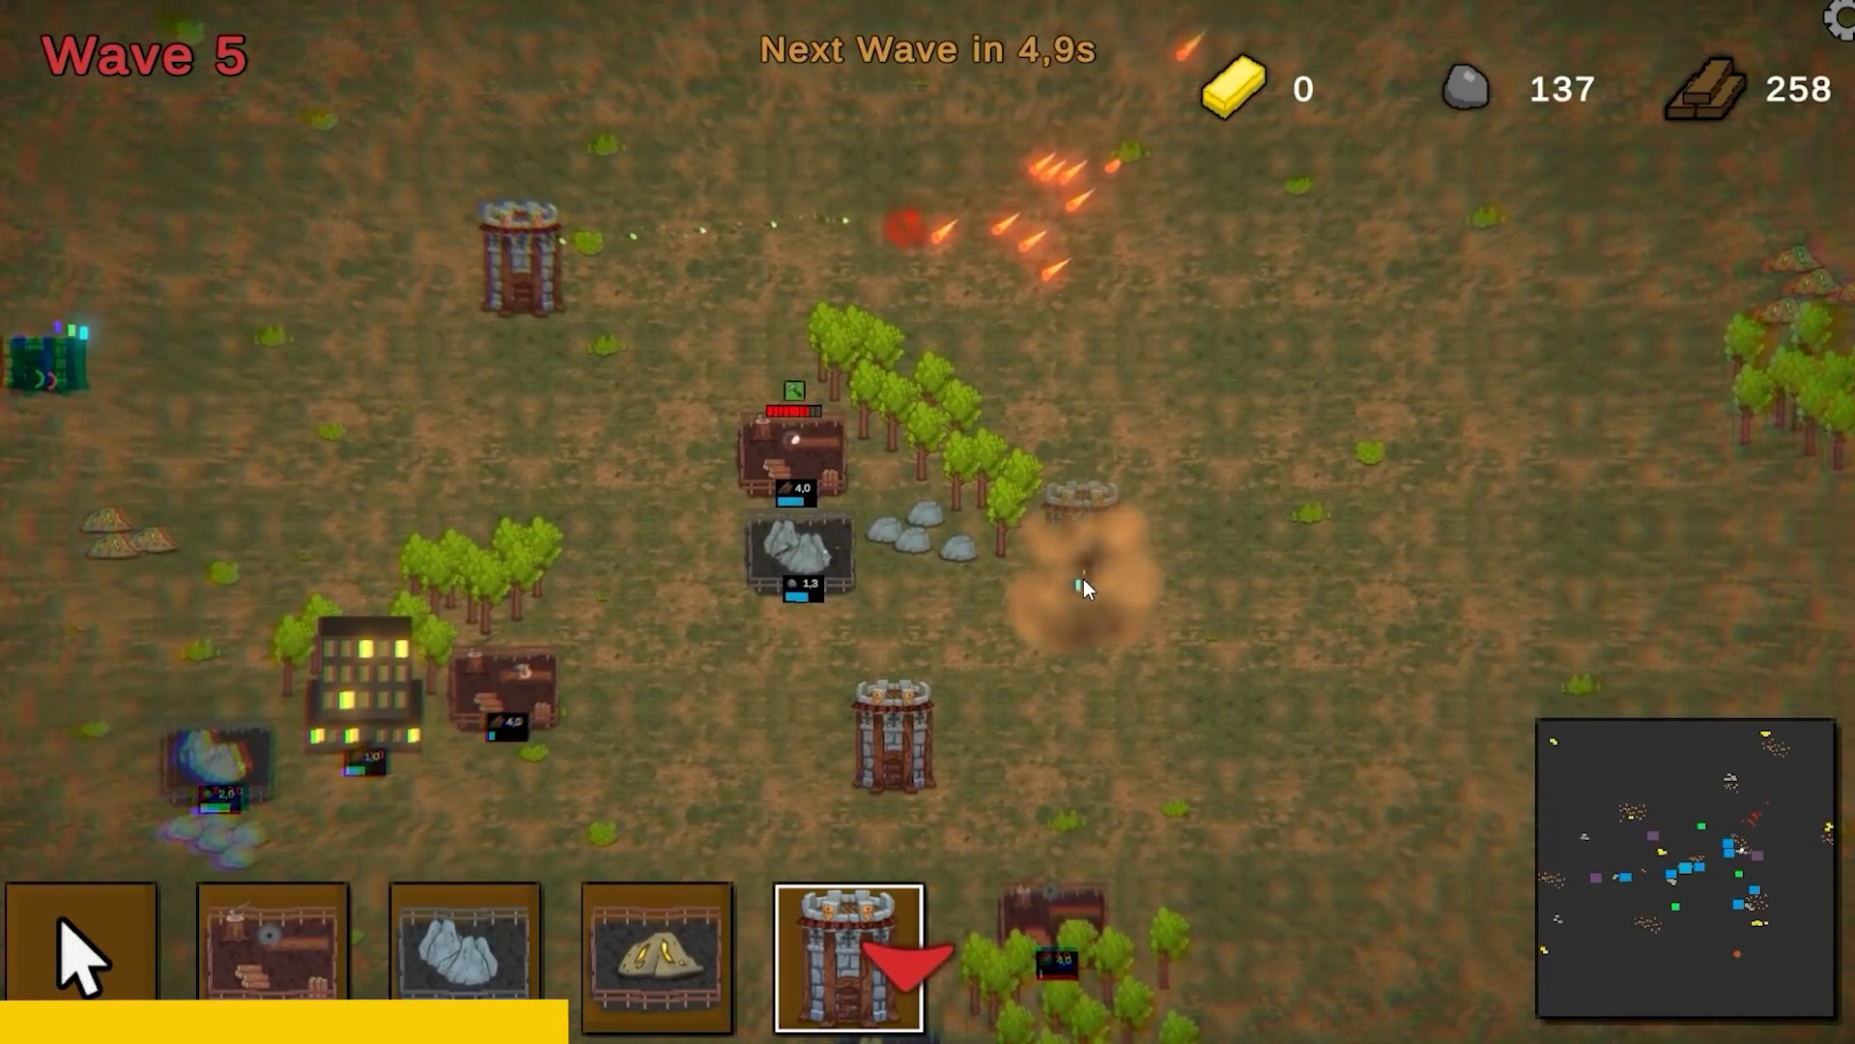
pyautogui.press('a')
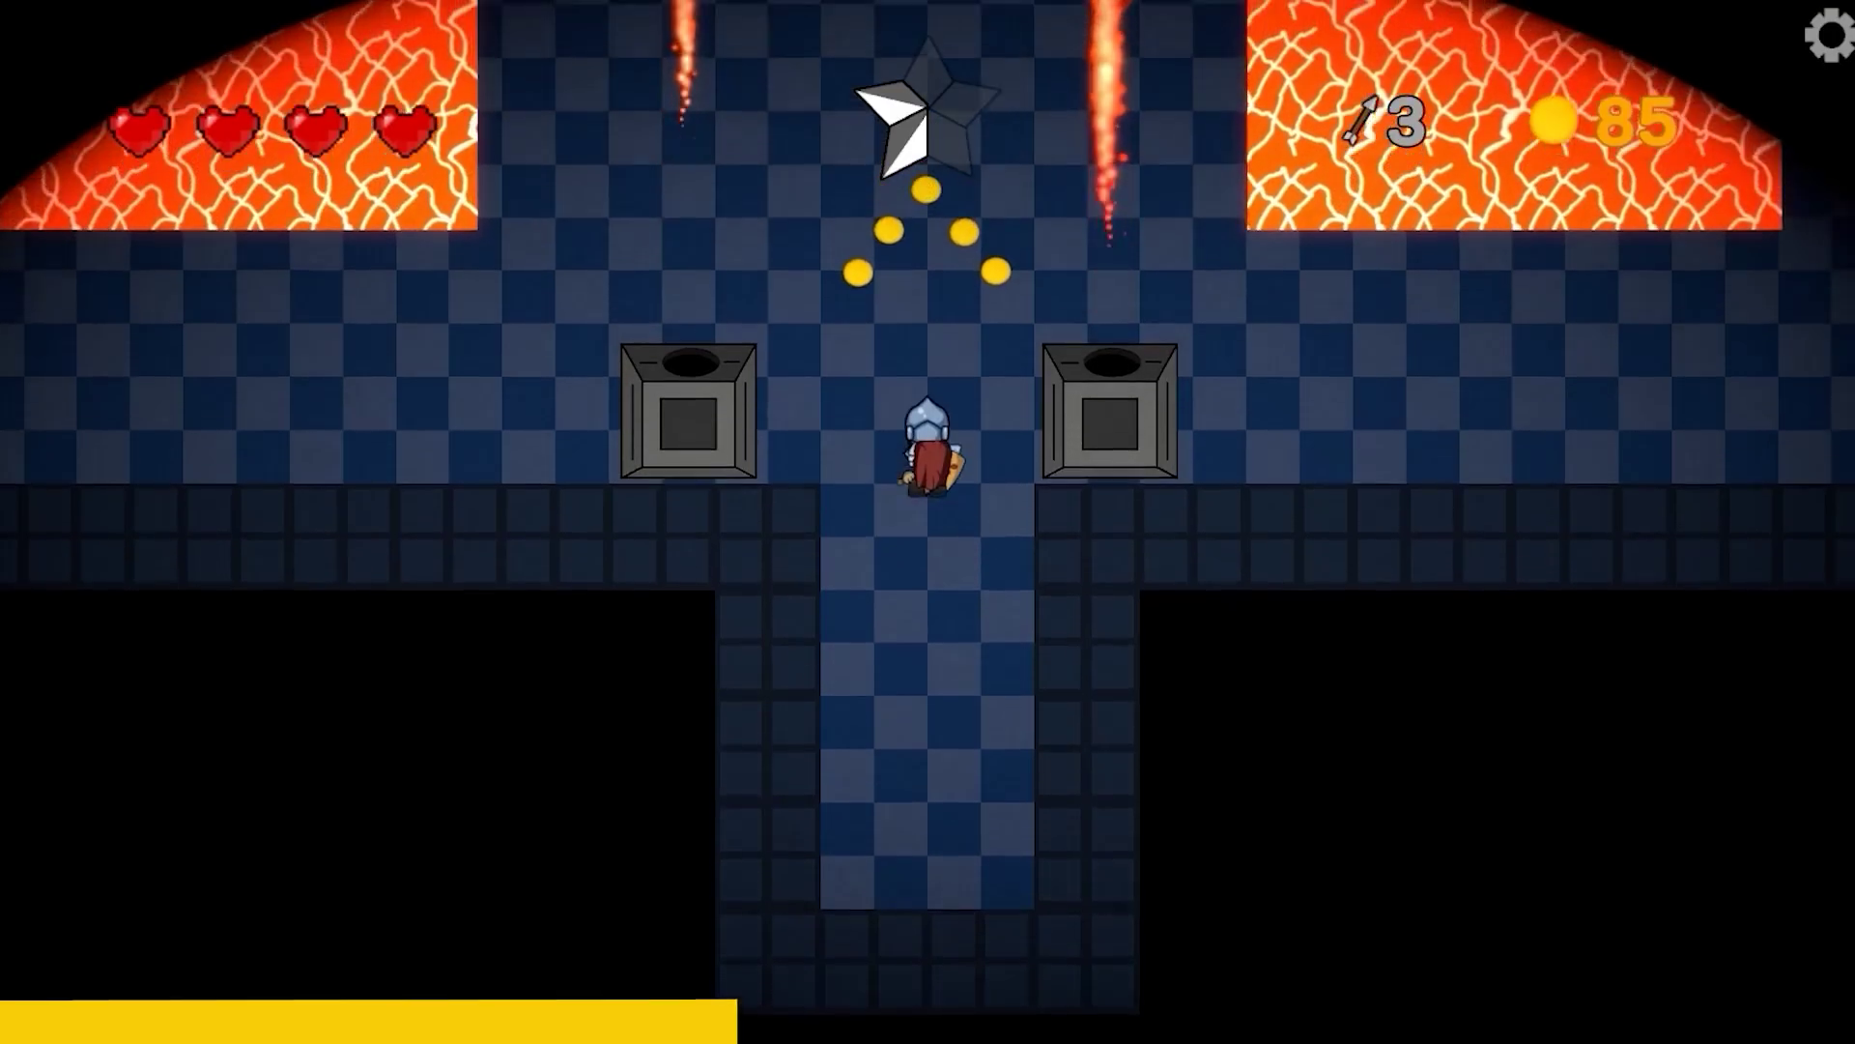
pyautogui.press('w')
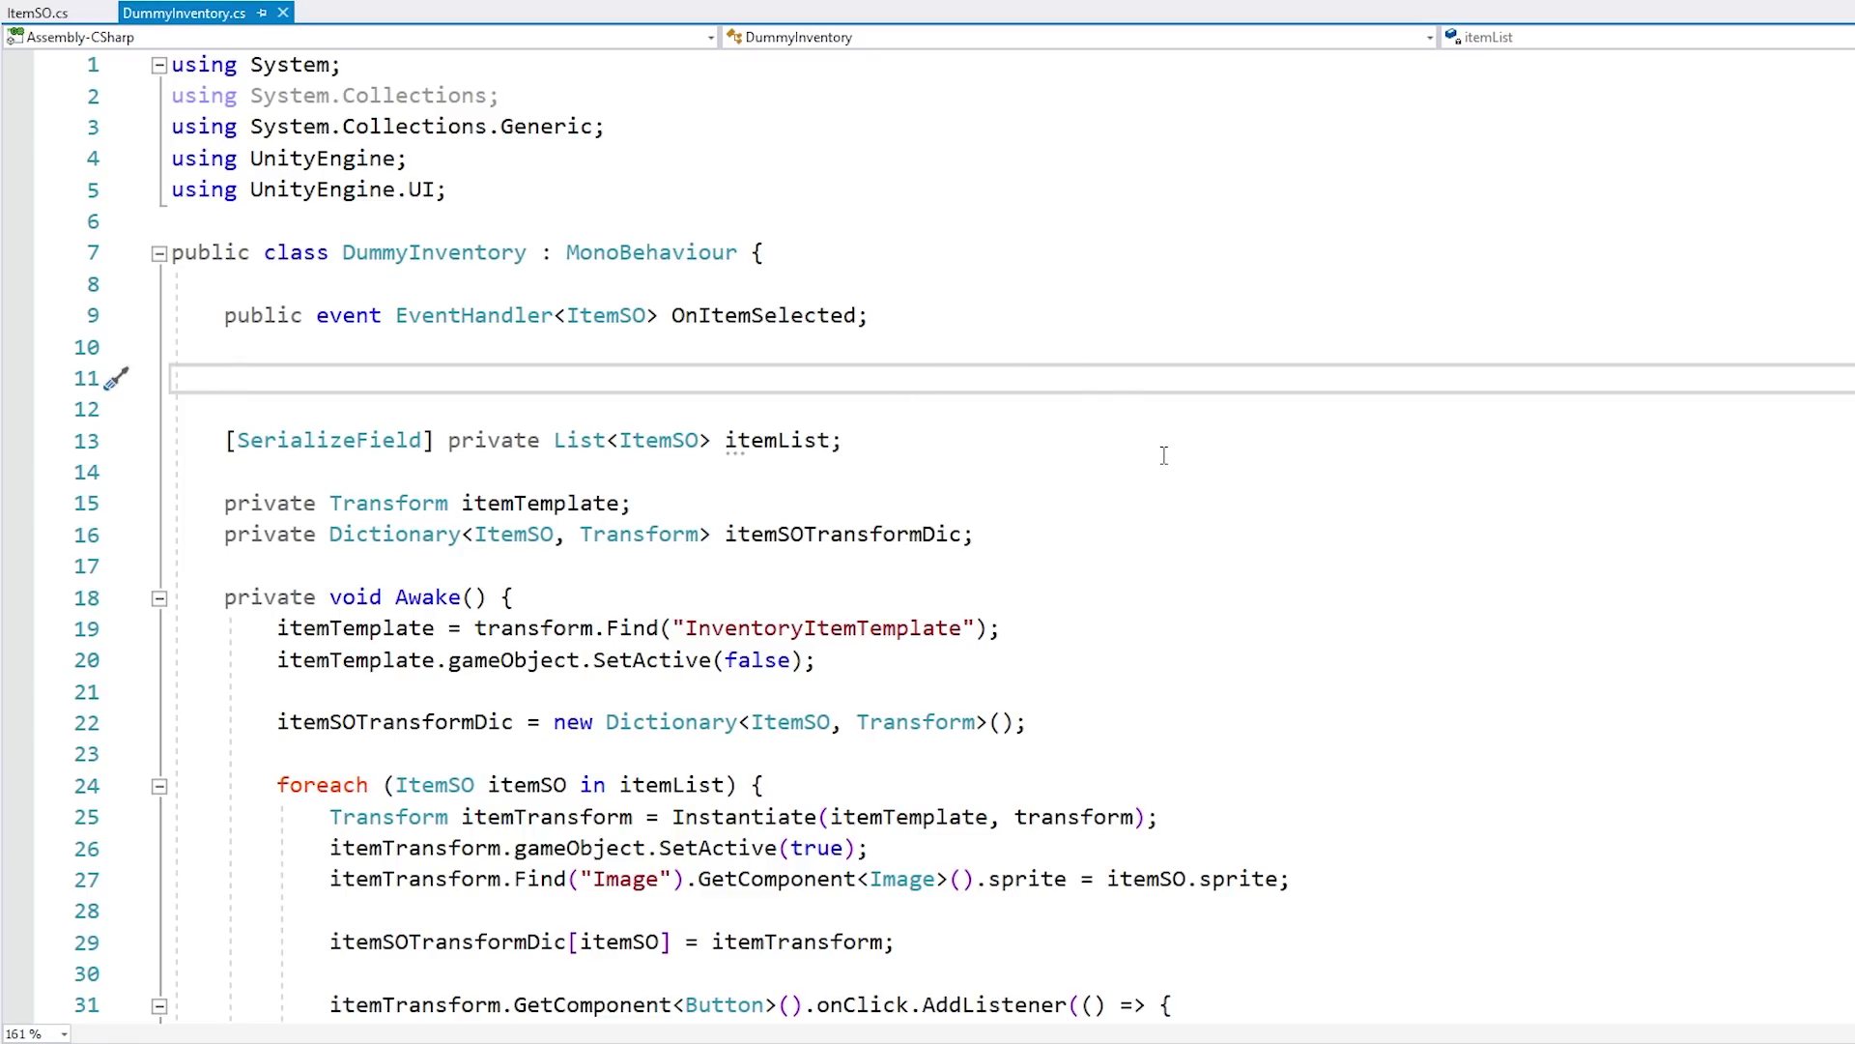
# Step: Review the ItemSO script, examining its ScriptableObject base class and its sprite and prefab fields
pyautogui.moveTo(884, 442); pyautogui.dragTo(906, 411)
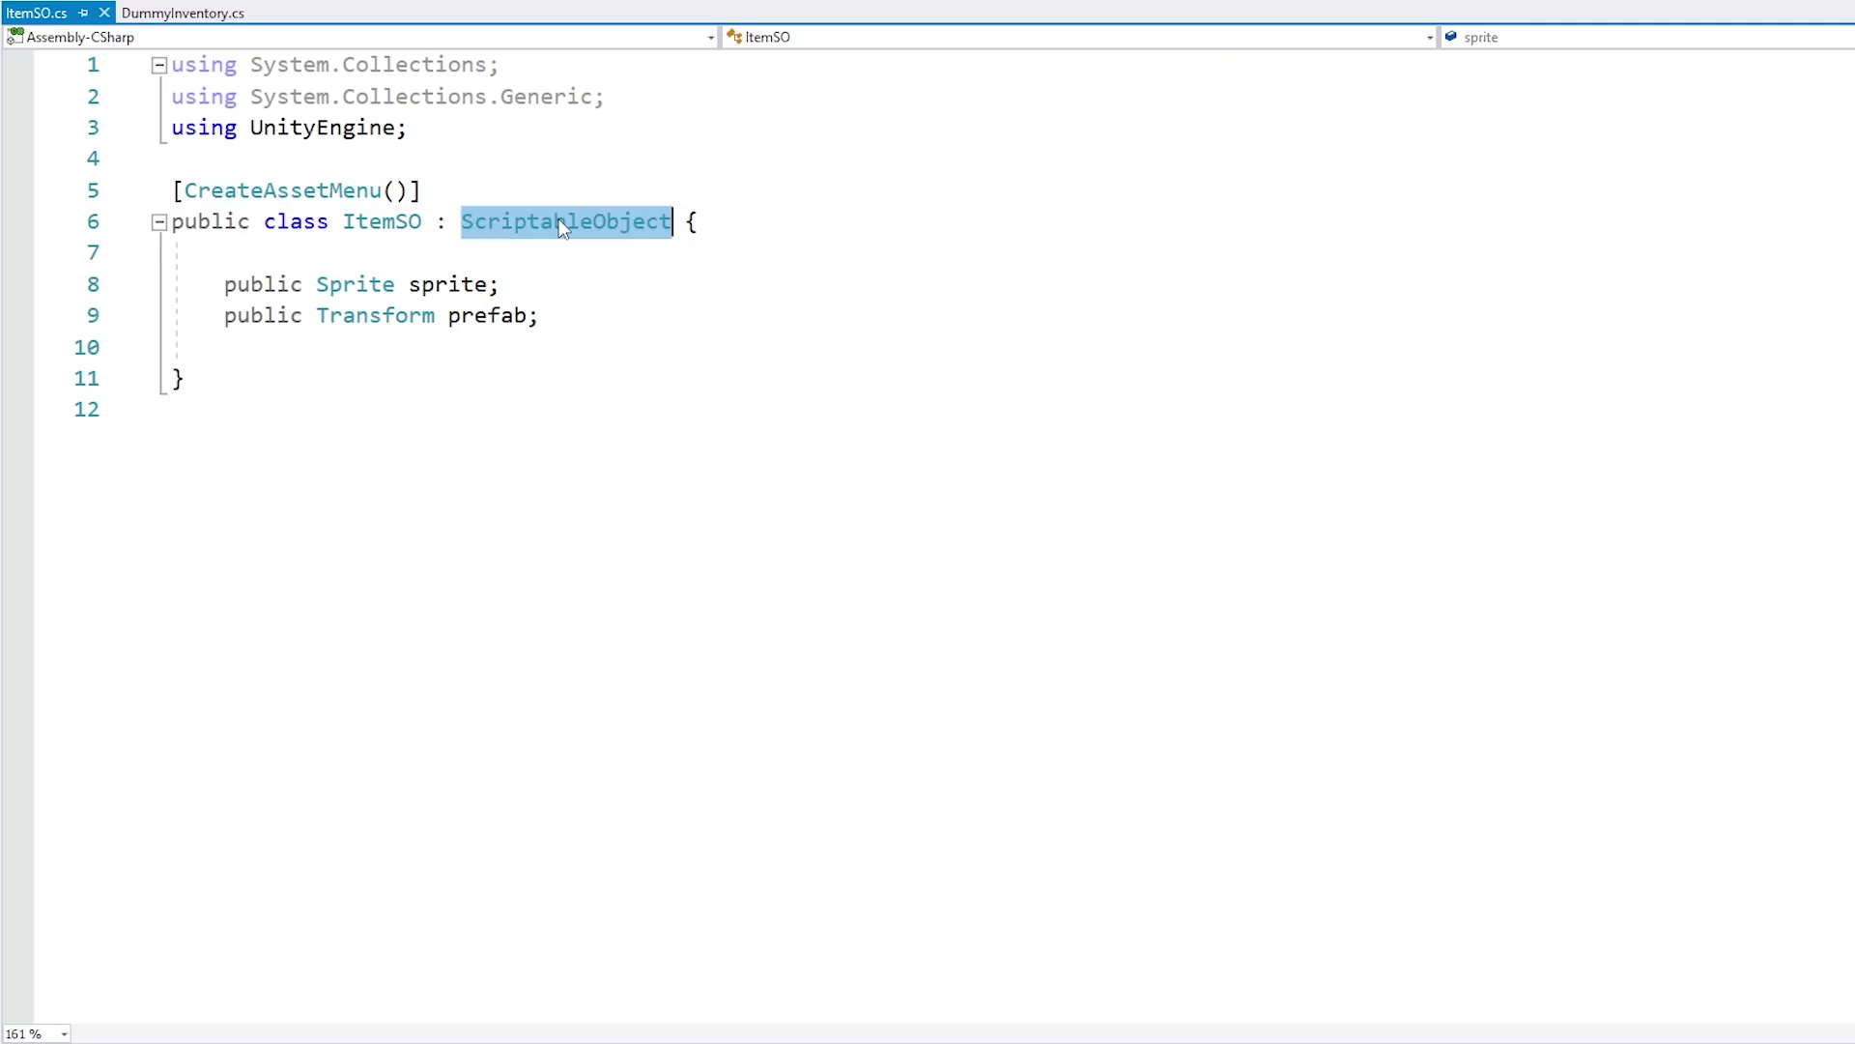
pyautogui.click(342, 459)
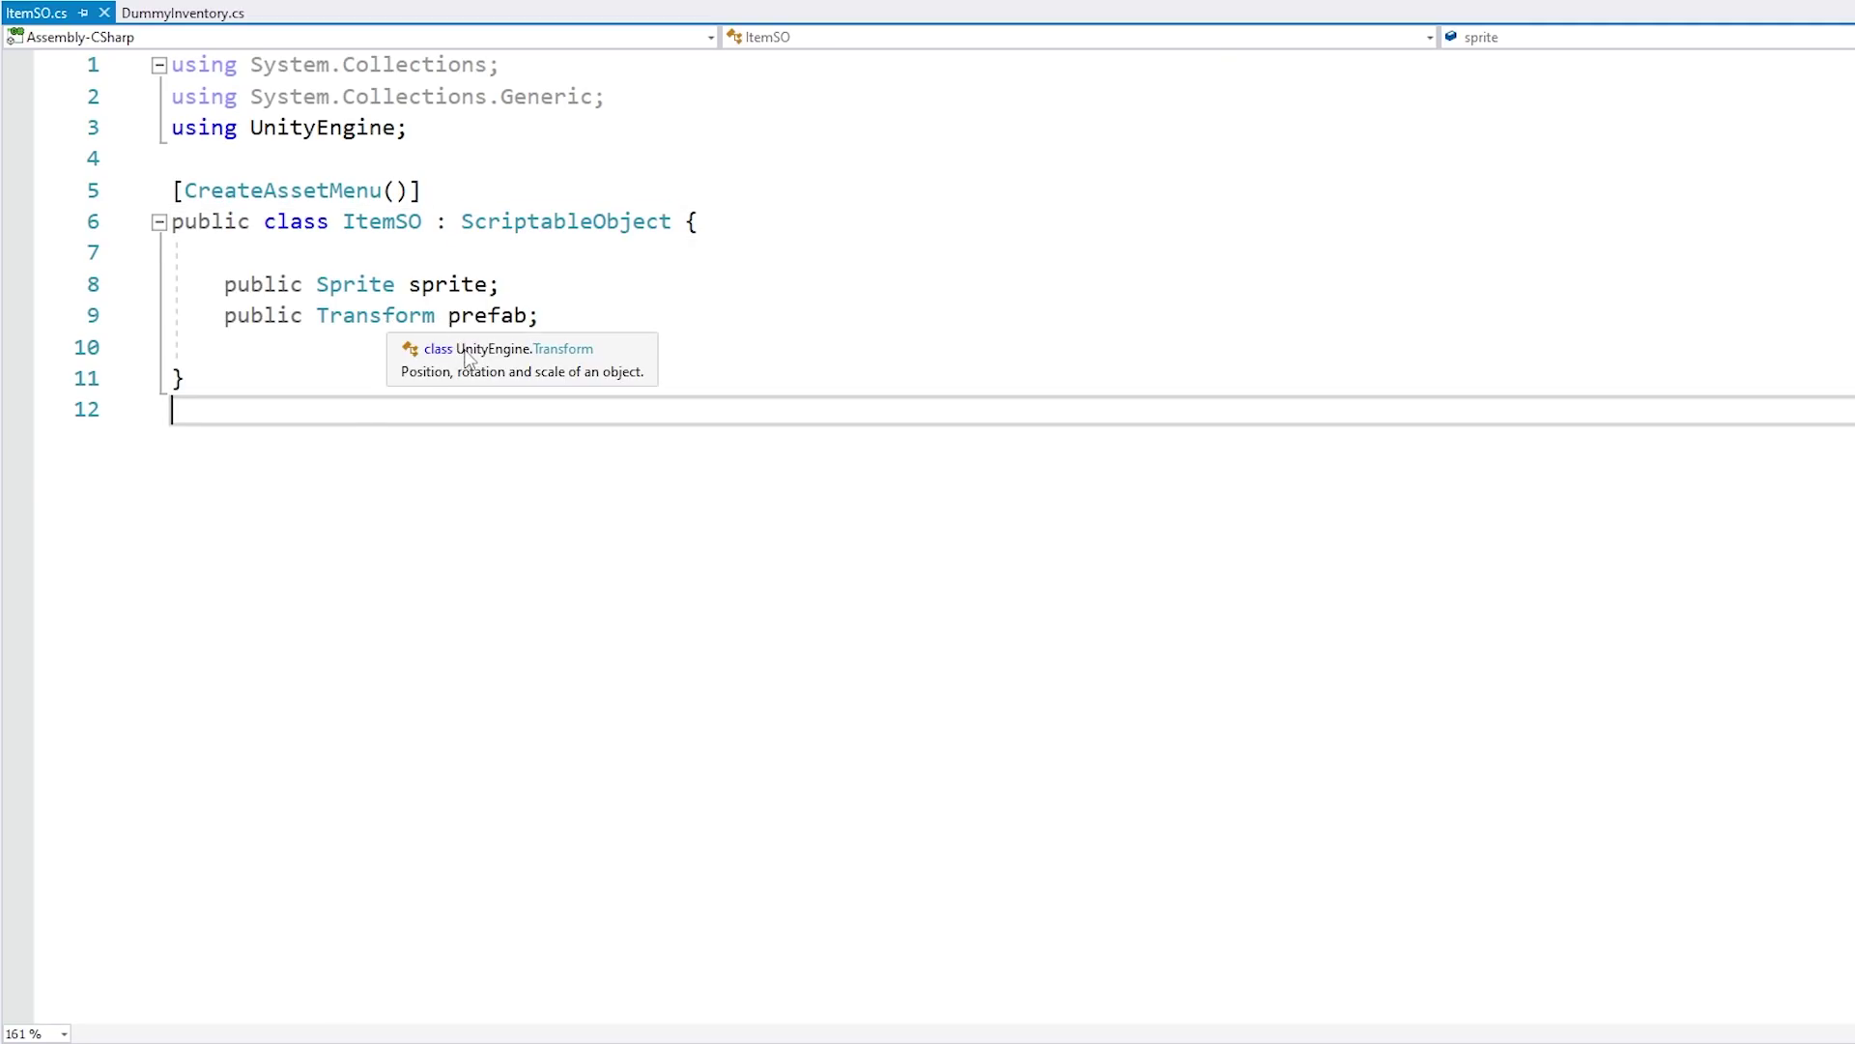
pyautogui.moveTo(500, 256); pyautogui.dragTo(634, 280)
pyautogui.click(552, 314)
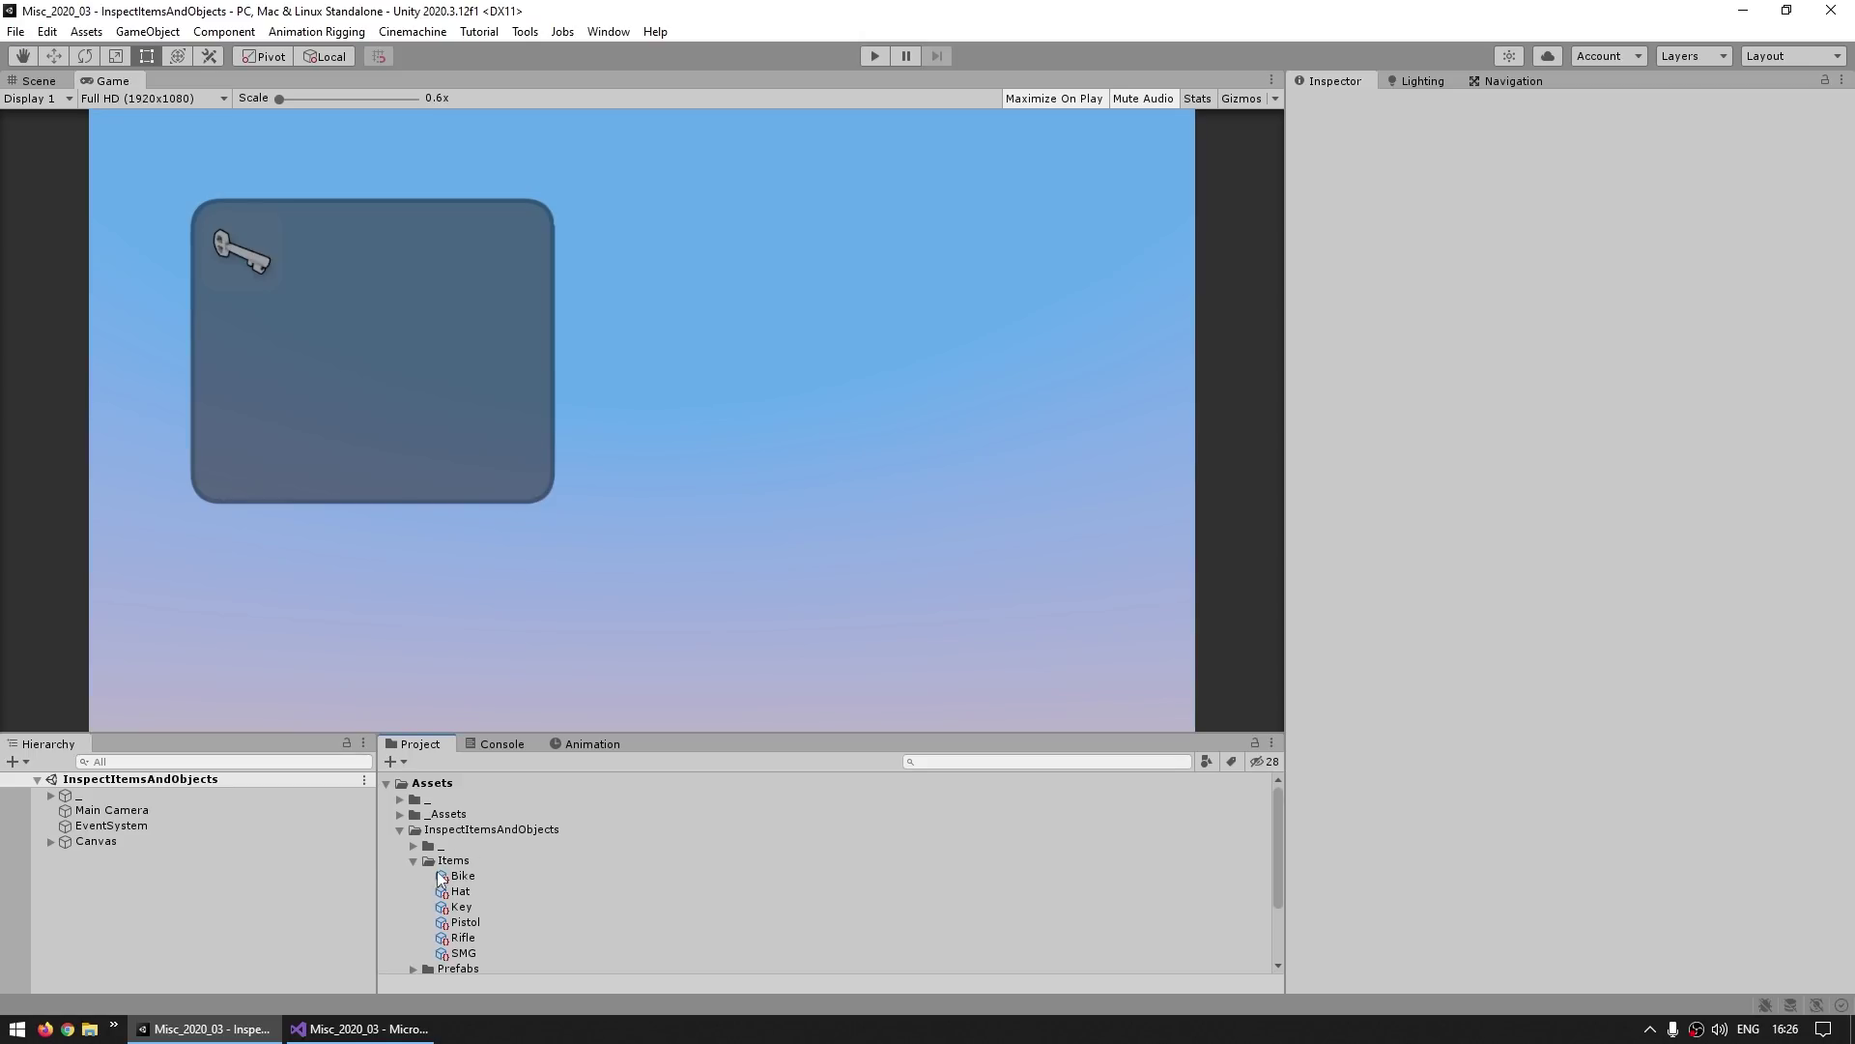
# Step: Examine the sprite and prefab assignments of the item assets in the Items folder
pyautogui.click(441, 877)
pyautogui.scroll(-3, 473, 850)
pyautogui.click(469, 811)
pyautogui.click(469, 800)
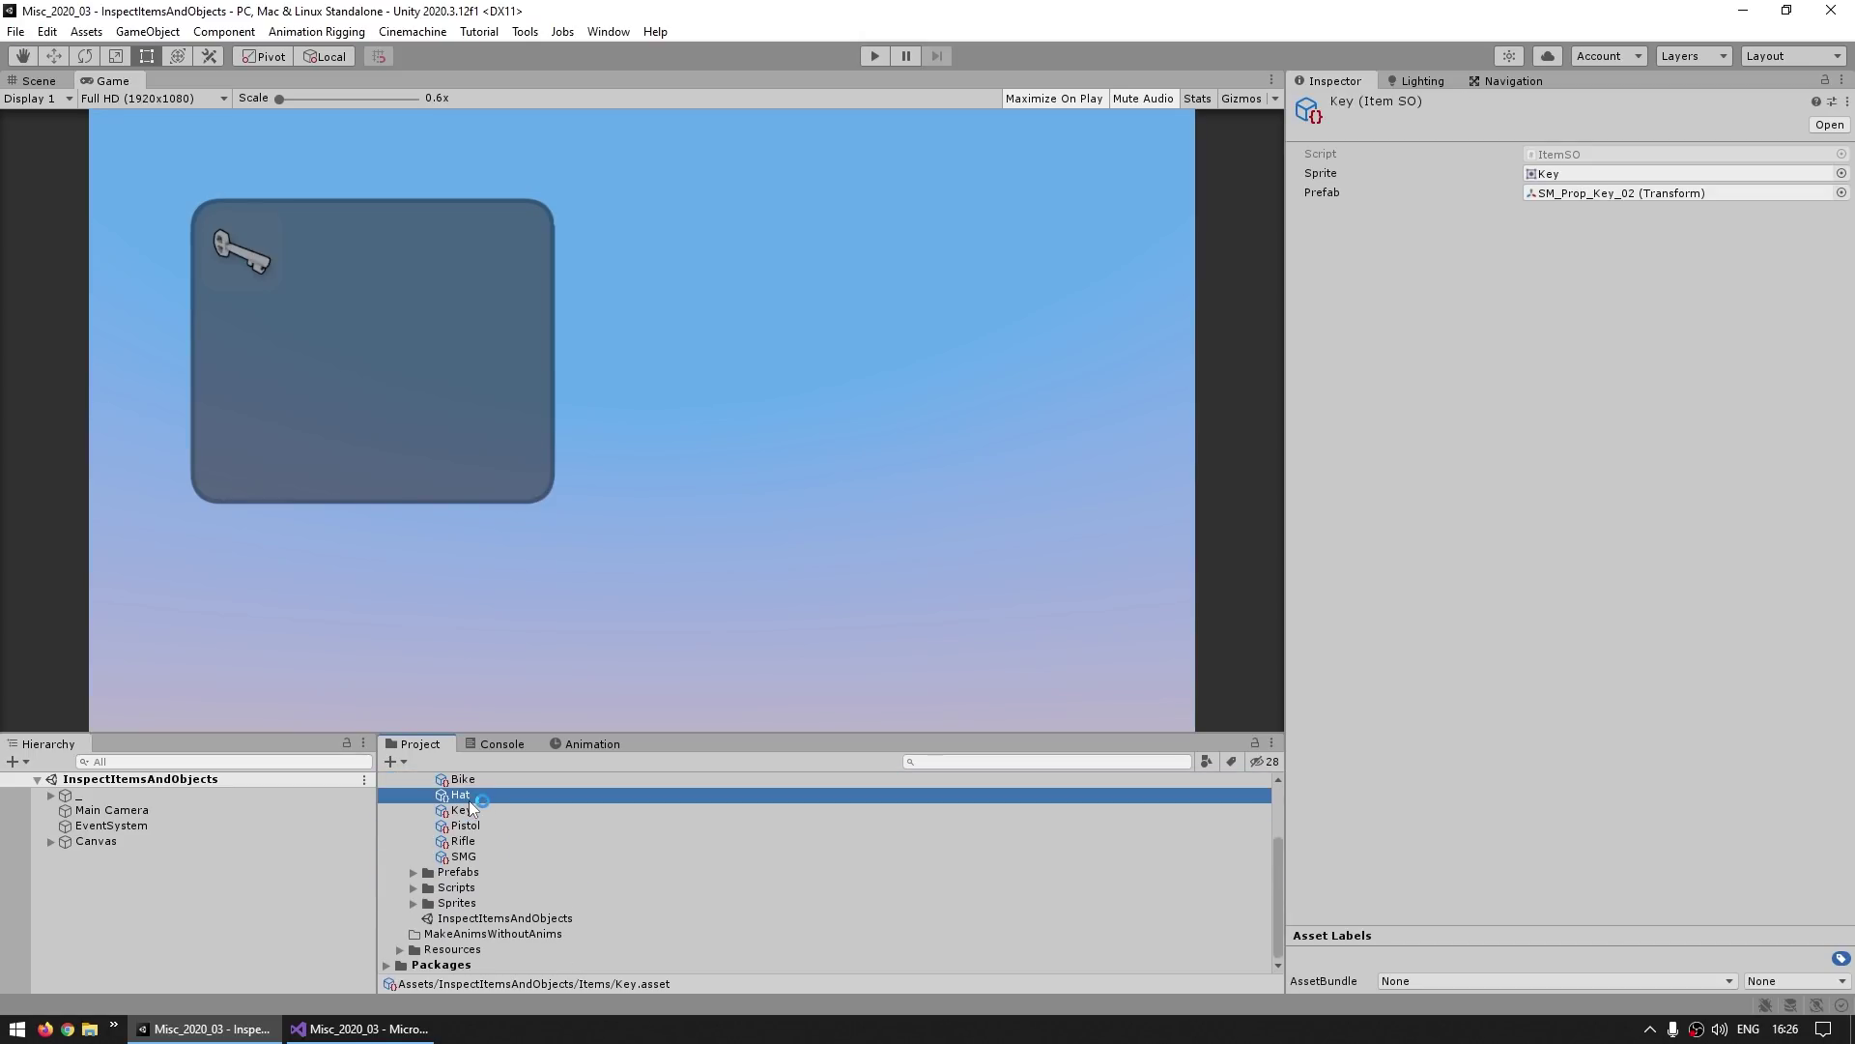
pyautogui.press('Down')
pyautogui.press('Down')
pyautogui.press('Down')
pyautogui.press('Down')
pyautogui.press('Up')
pyautogui.press('Up')
pyautogui.press('Up')
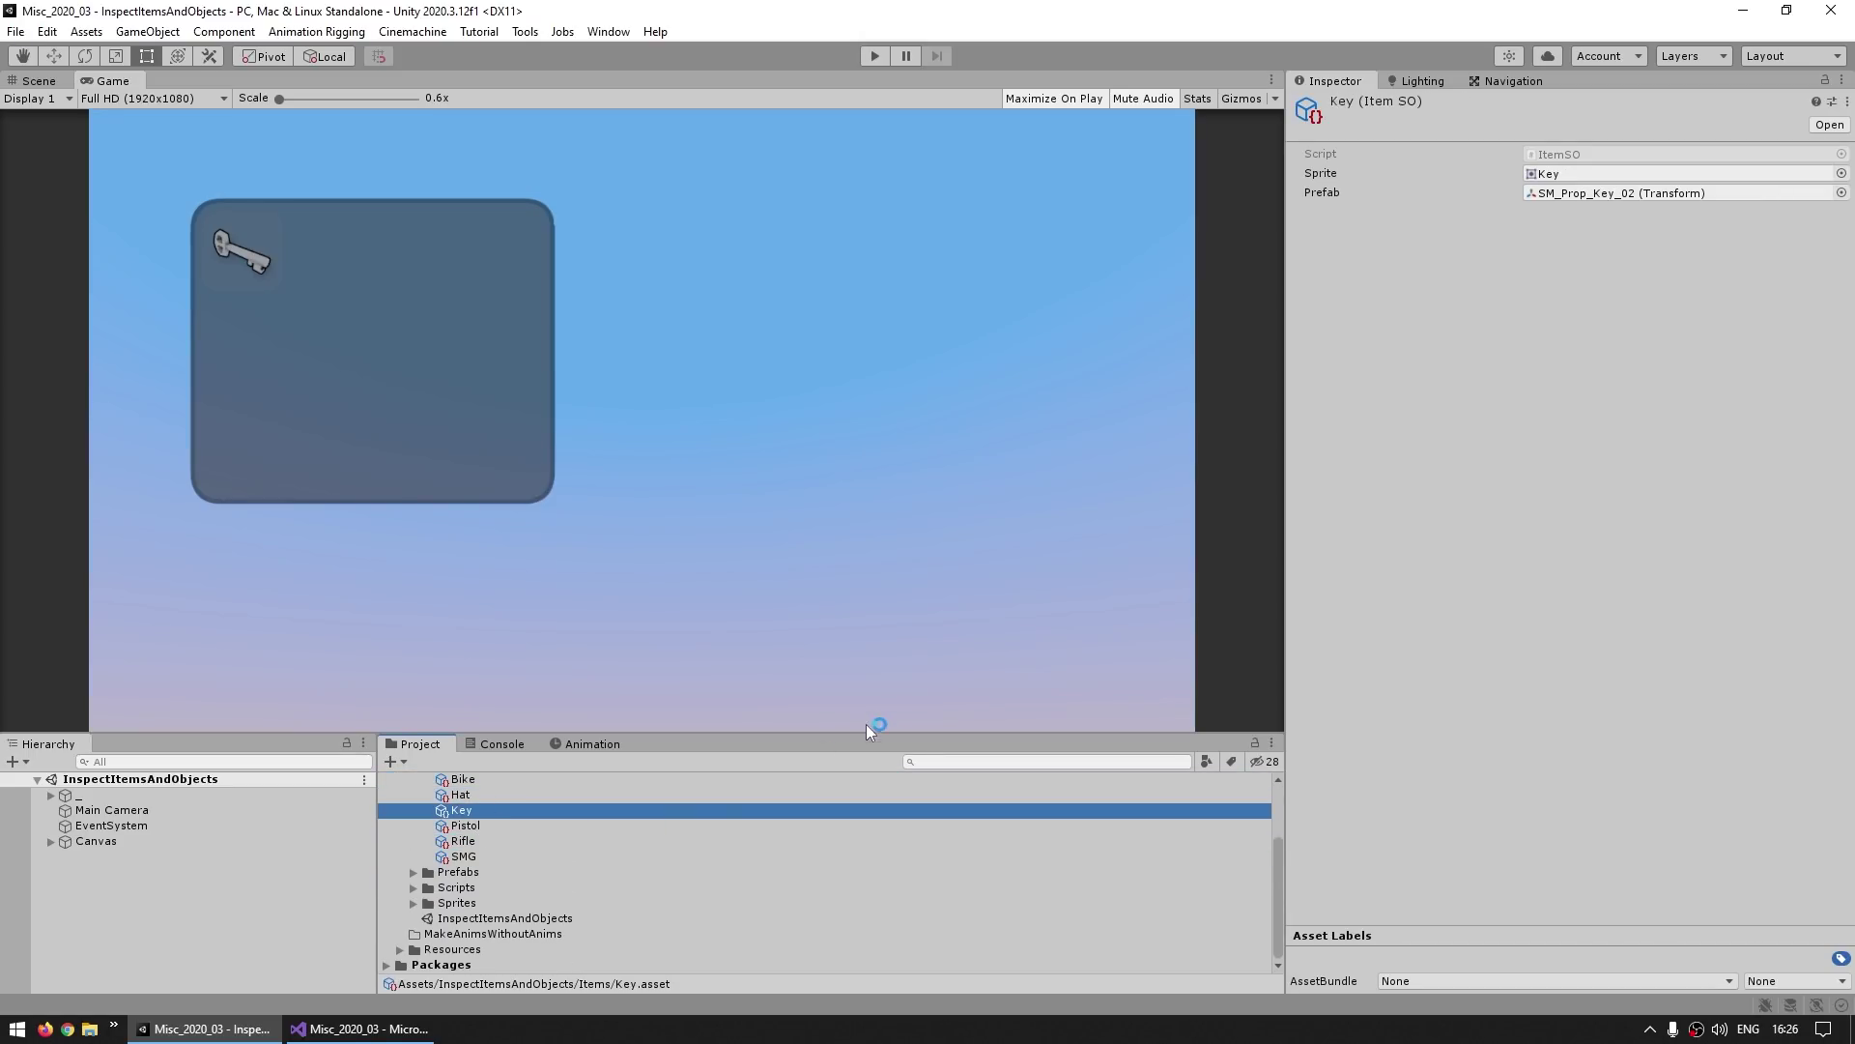
# Step: Look through the item prefabs in the Prefabs folder and the item textures in the Sprites folder
pyautogui.click(414, 872)
pyautogui.scroll(-2, 588, 842)
pyautogui.click(498, 876)
pyautogui.click(501, 909)
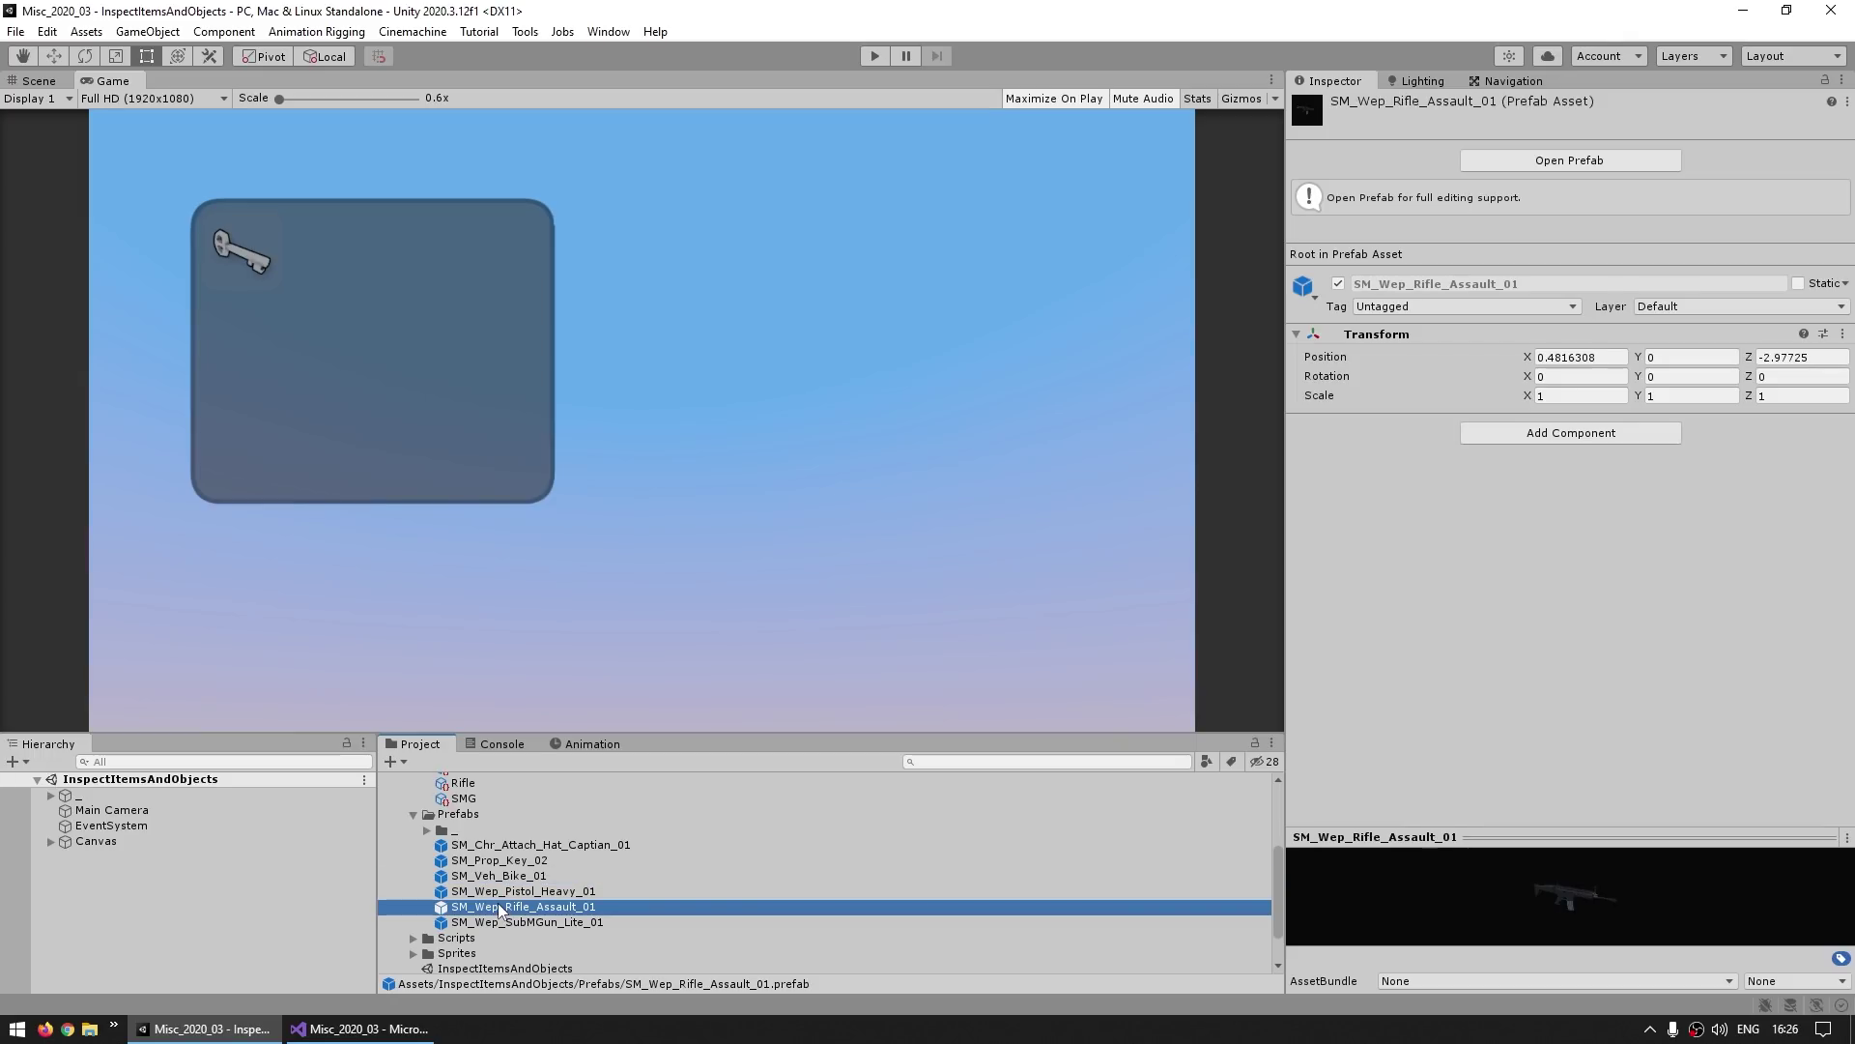
pyautogui.click(498, 860)
pyautogui.scroll(-2, 497, 865)
pyautogui.click(413, 904)
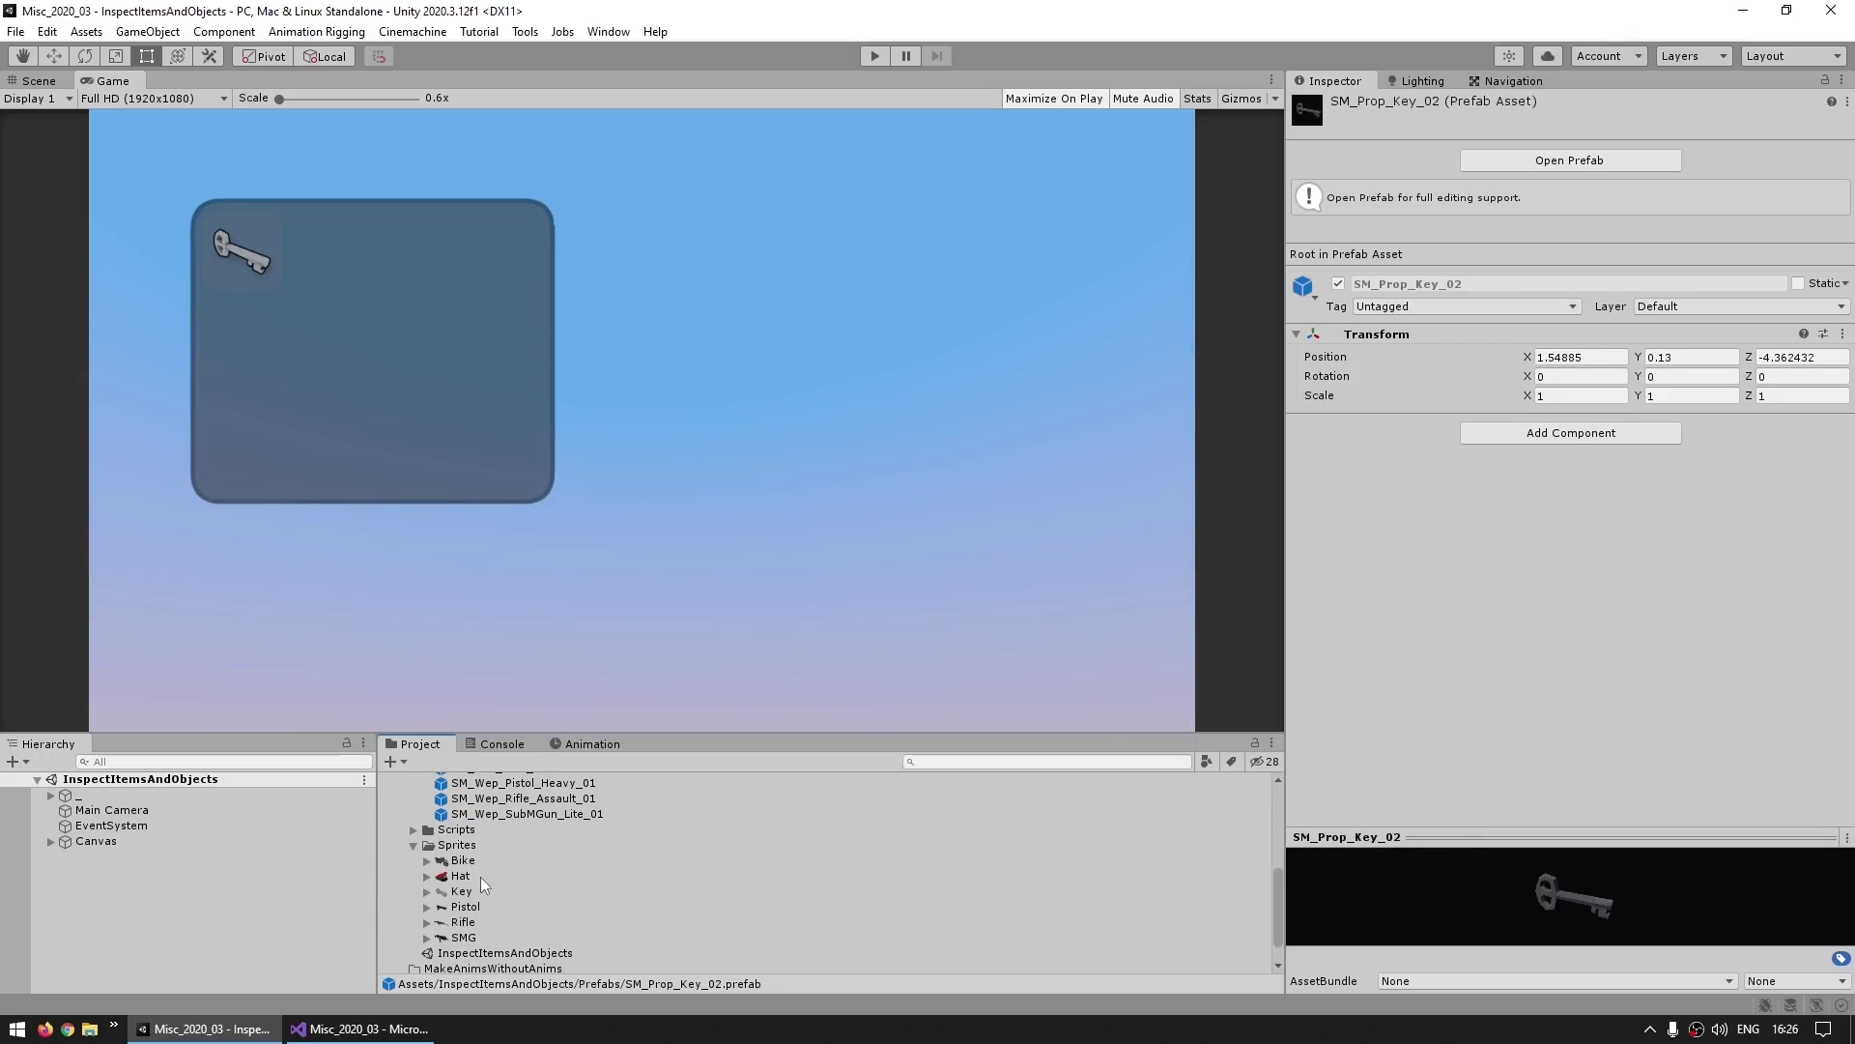
pyautogui.click(483, 885)
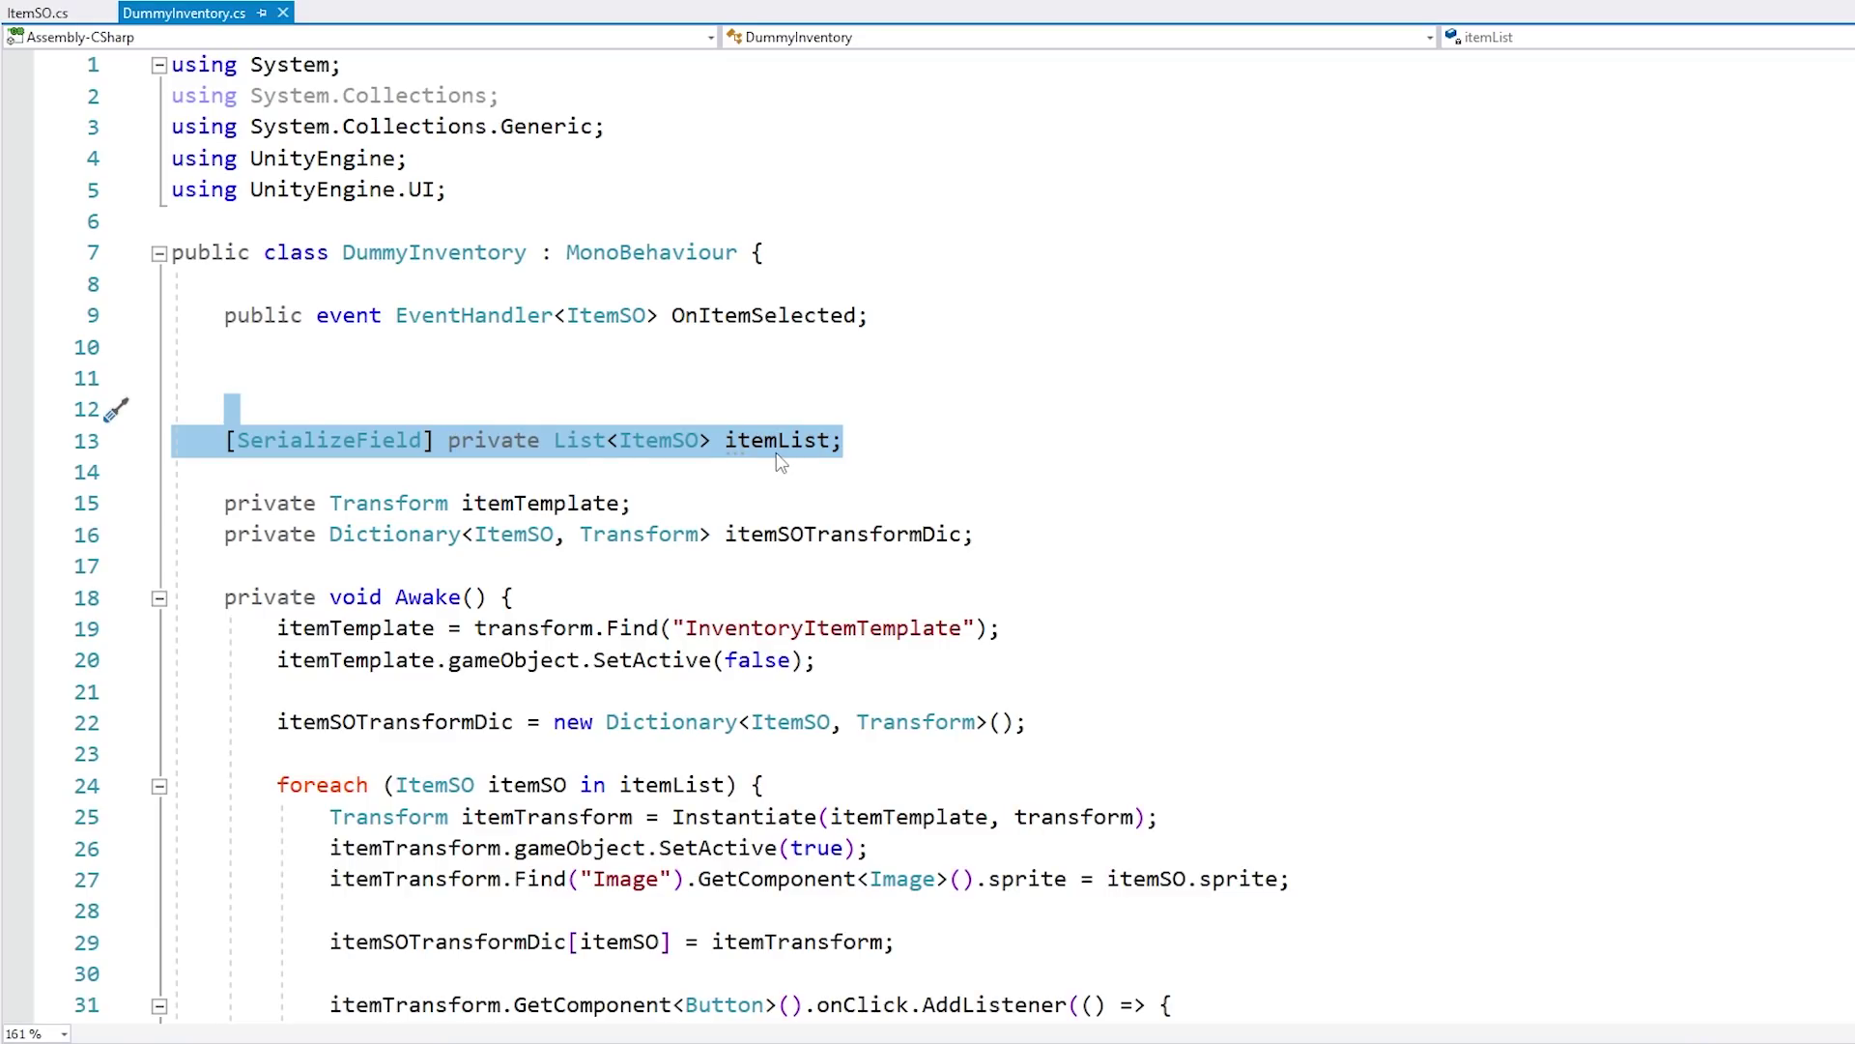
# Step: Review the DummyInventory script, examining its item instantiation loop, button click listener and OnItemSelected event
pyautogui.scroll(-2, 781, 464)
pyautogui.moveTo(833, 604); pyautogui.dragTo(1068, 621)
pyautogui.moveTo(486, 691); pyautogui.dragTo(1216, 712)
pyautogui.moveTo(367, 878); pyautogui.dragTo(331, 817)
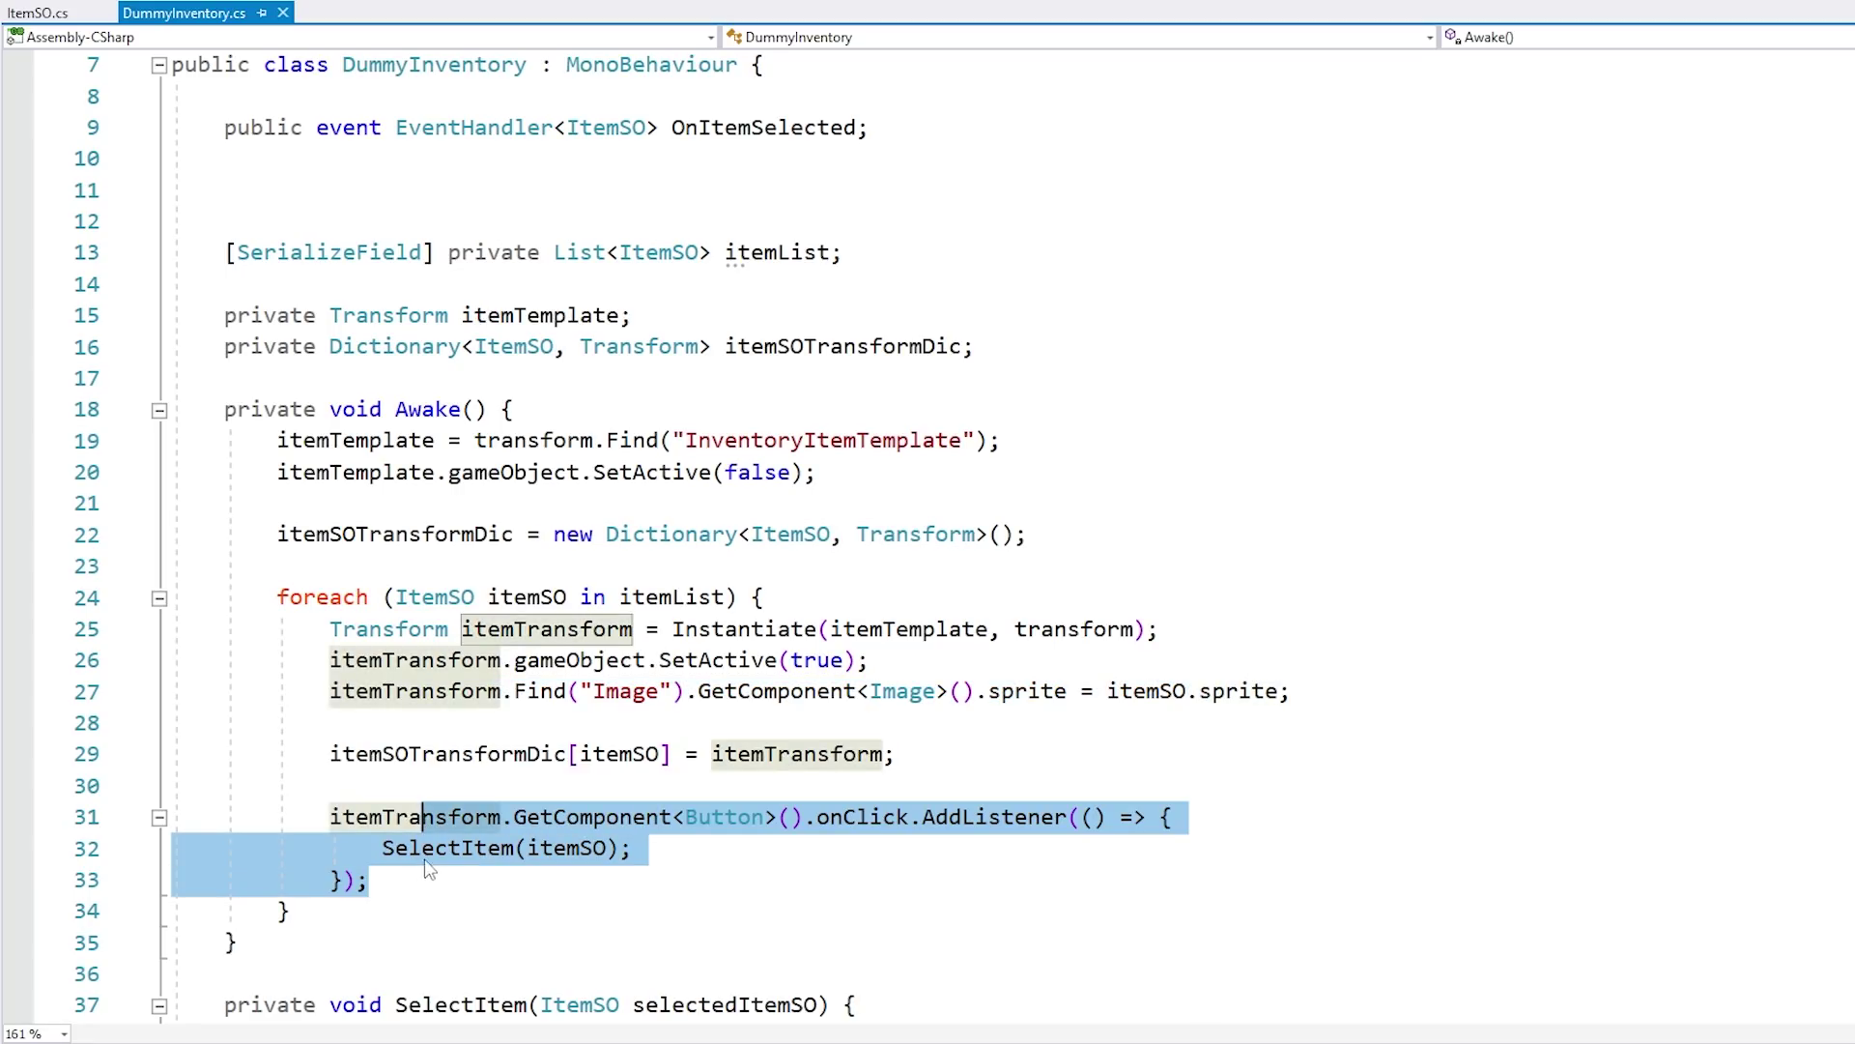
pyautogui.click(435, 847)
pyautogui.scroll(-1, 522, 783)
pyautogui.scroll(3, 471, 766)
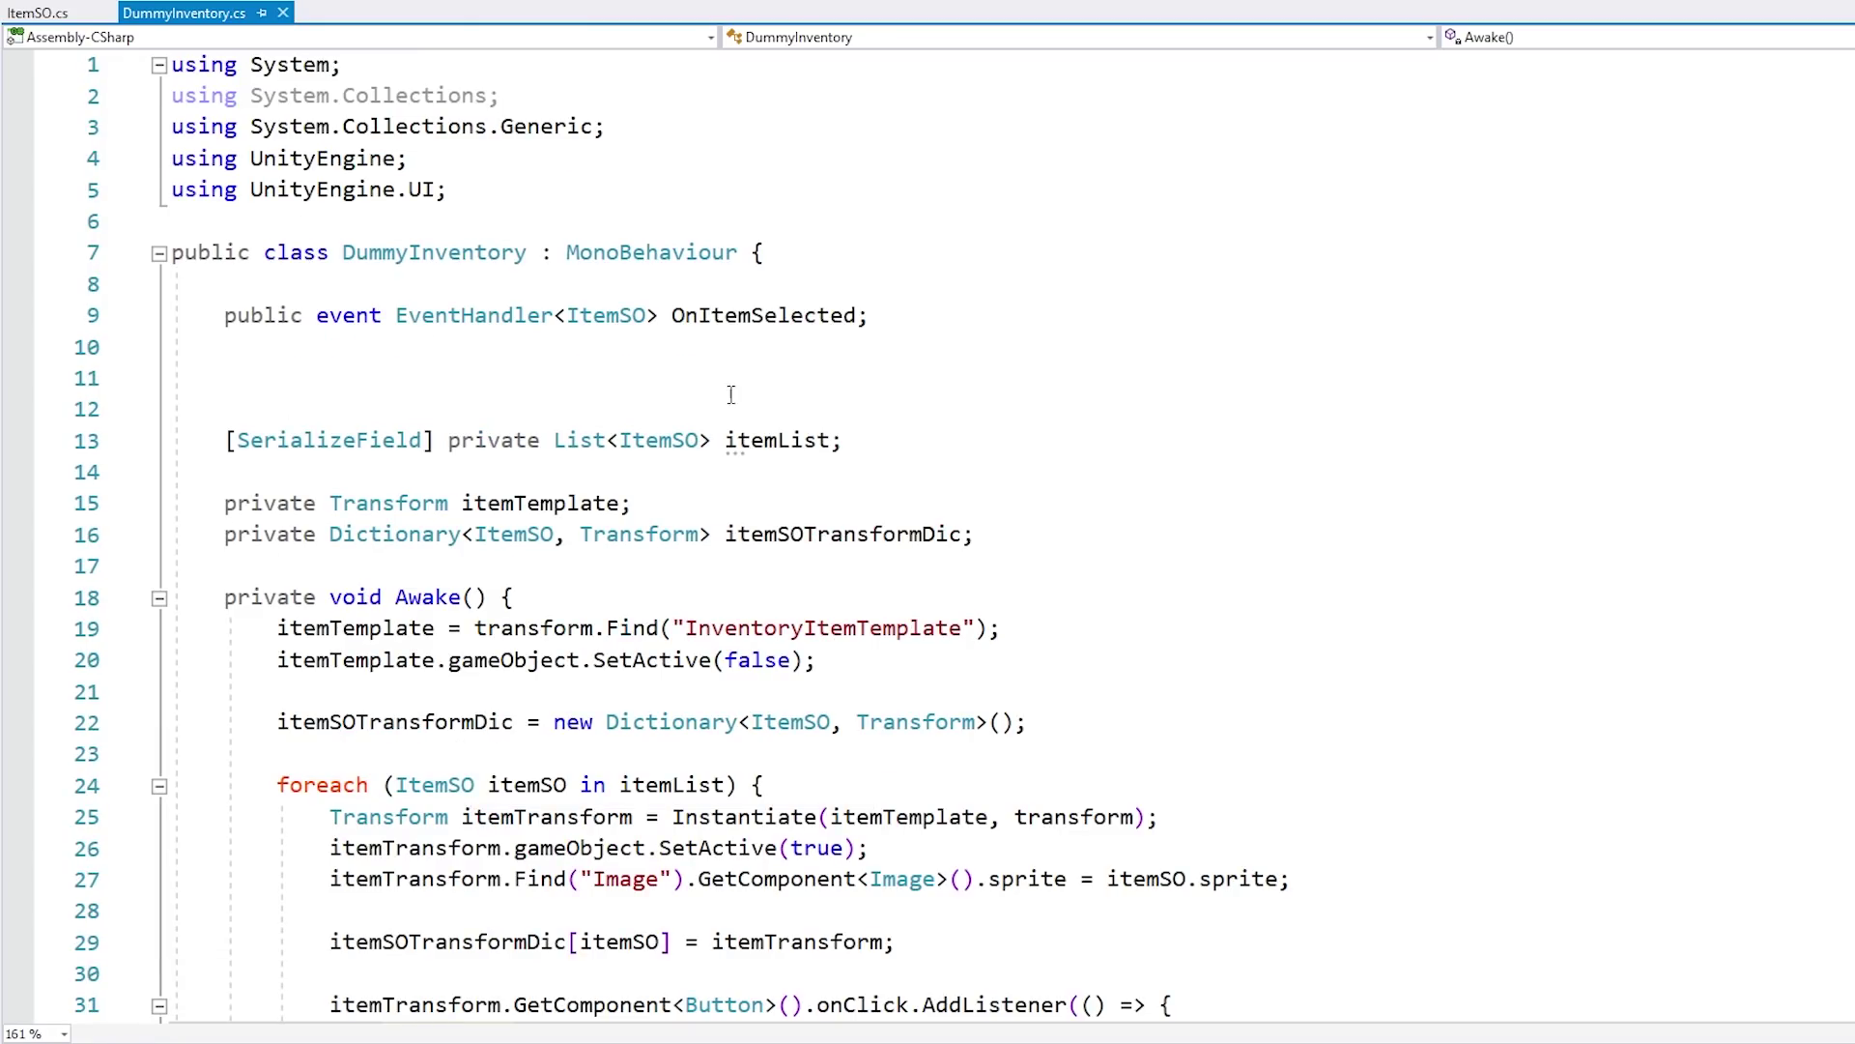
pyautogui.moveTo(875, 316); pyautogui.dragTo(963, 271)
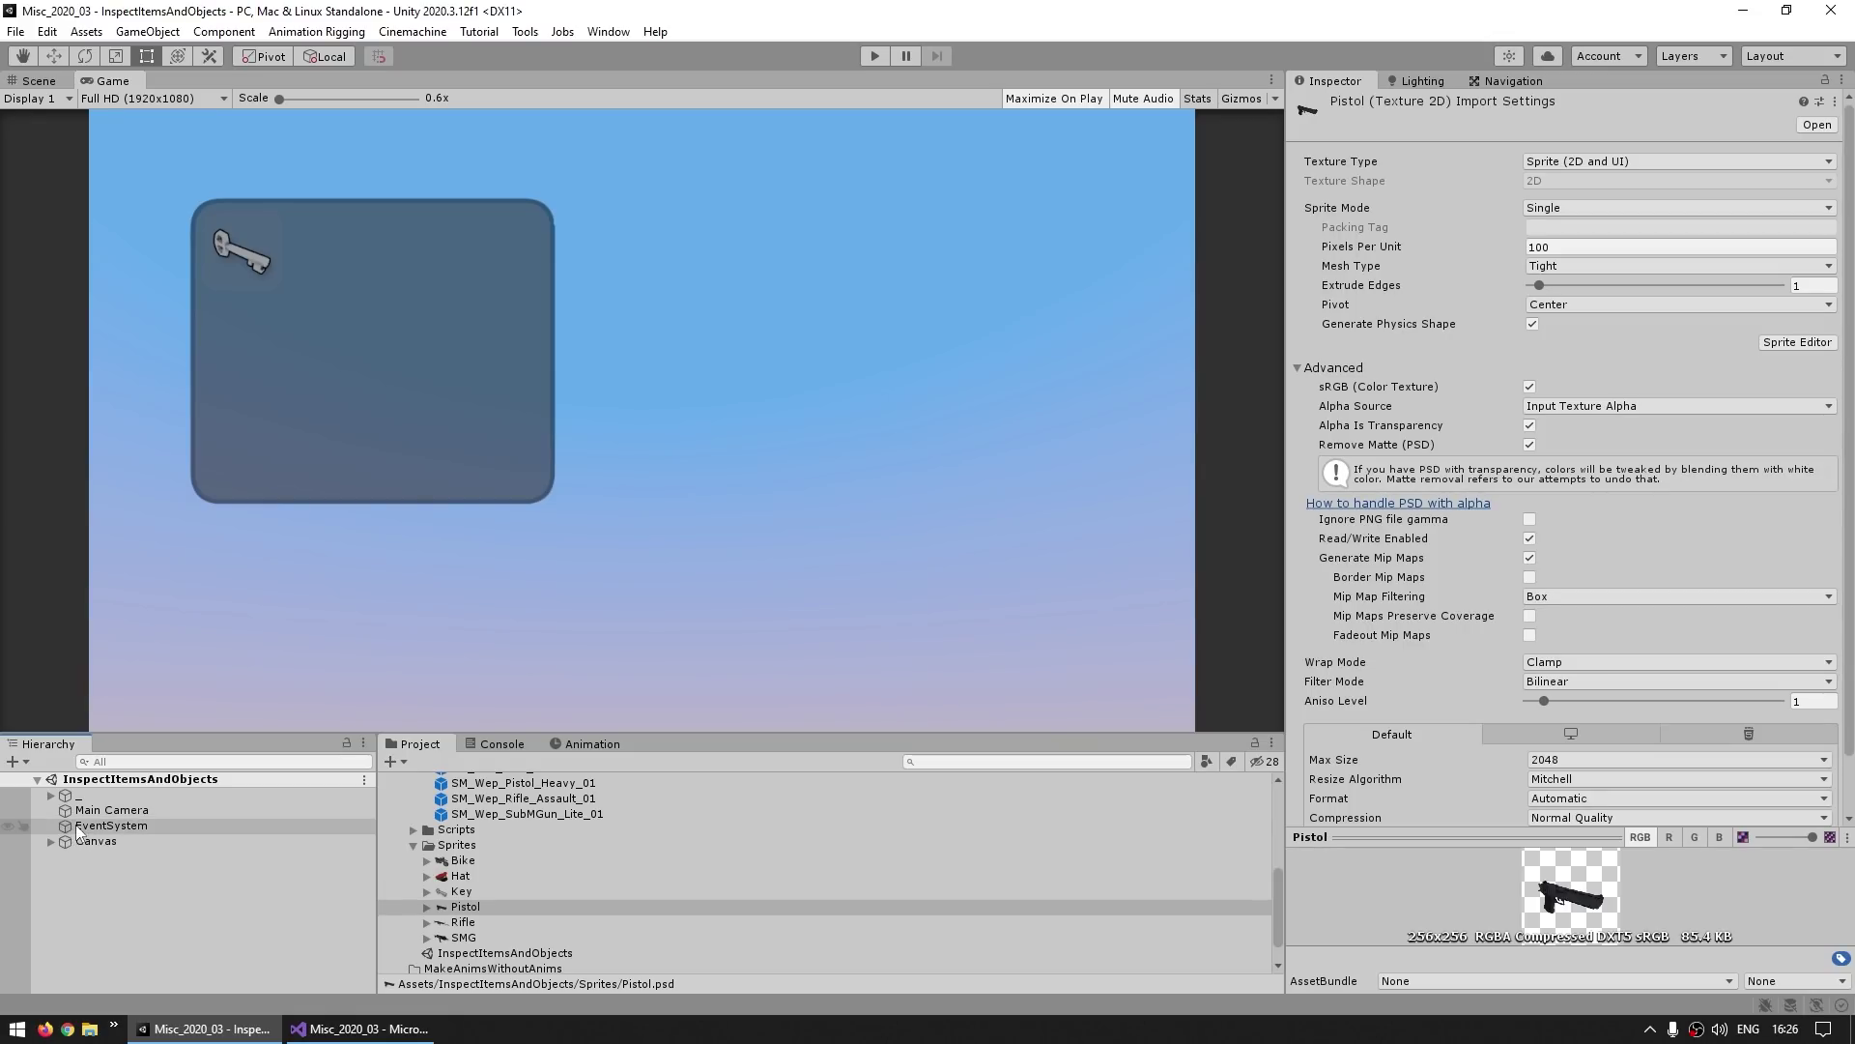
# Step: Create an empty object named Item3DViewer inside the Canvas
pyautogui.click(51, 840)
pyautogui.click(114, 872)
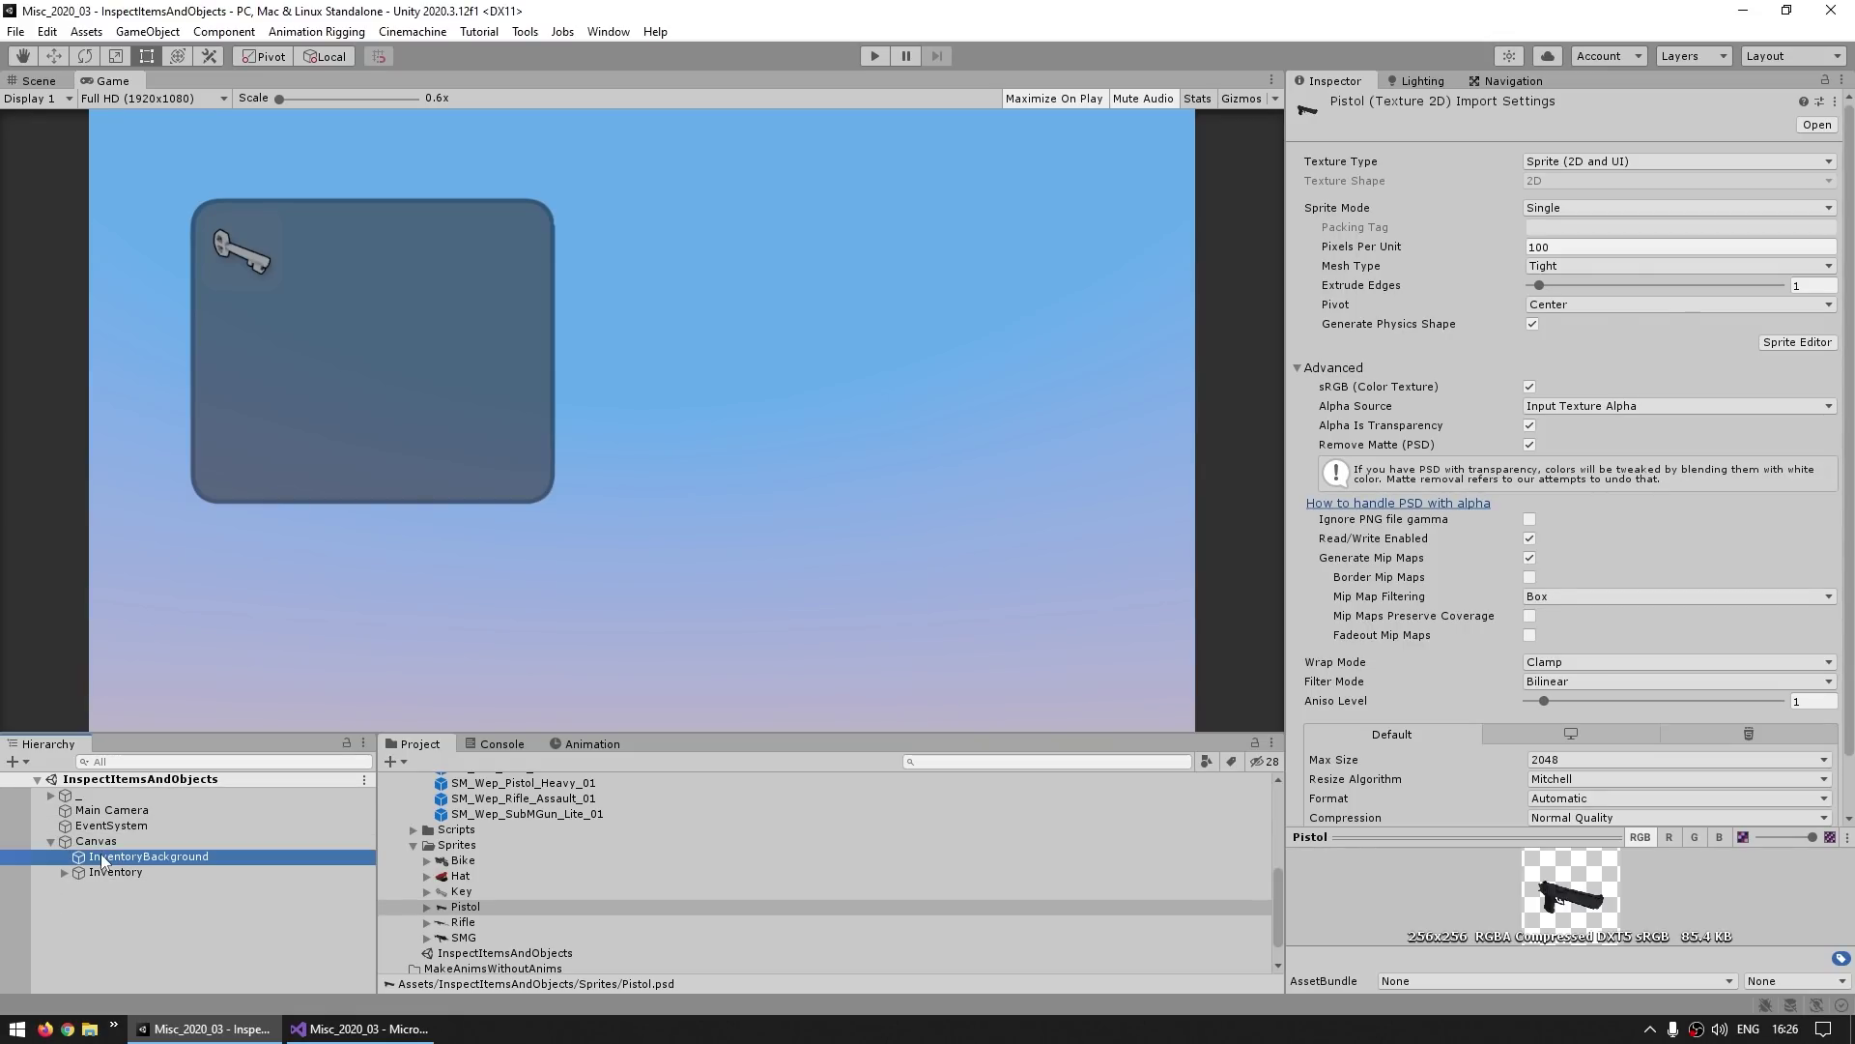
pyautogui.click(119, 930)
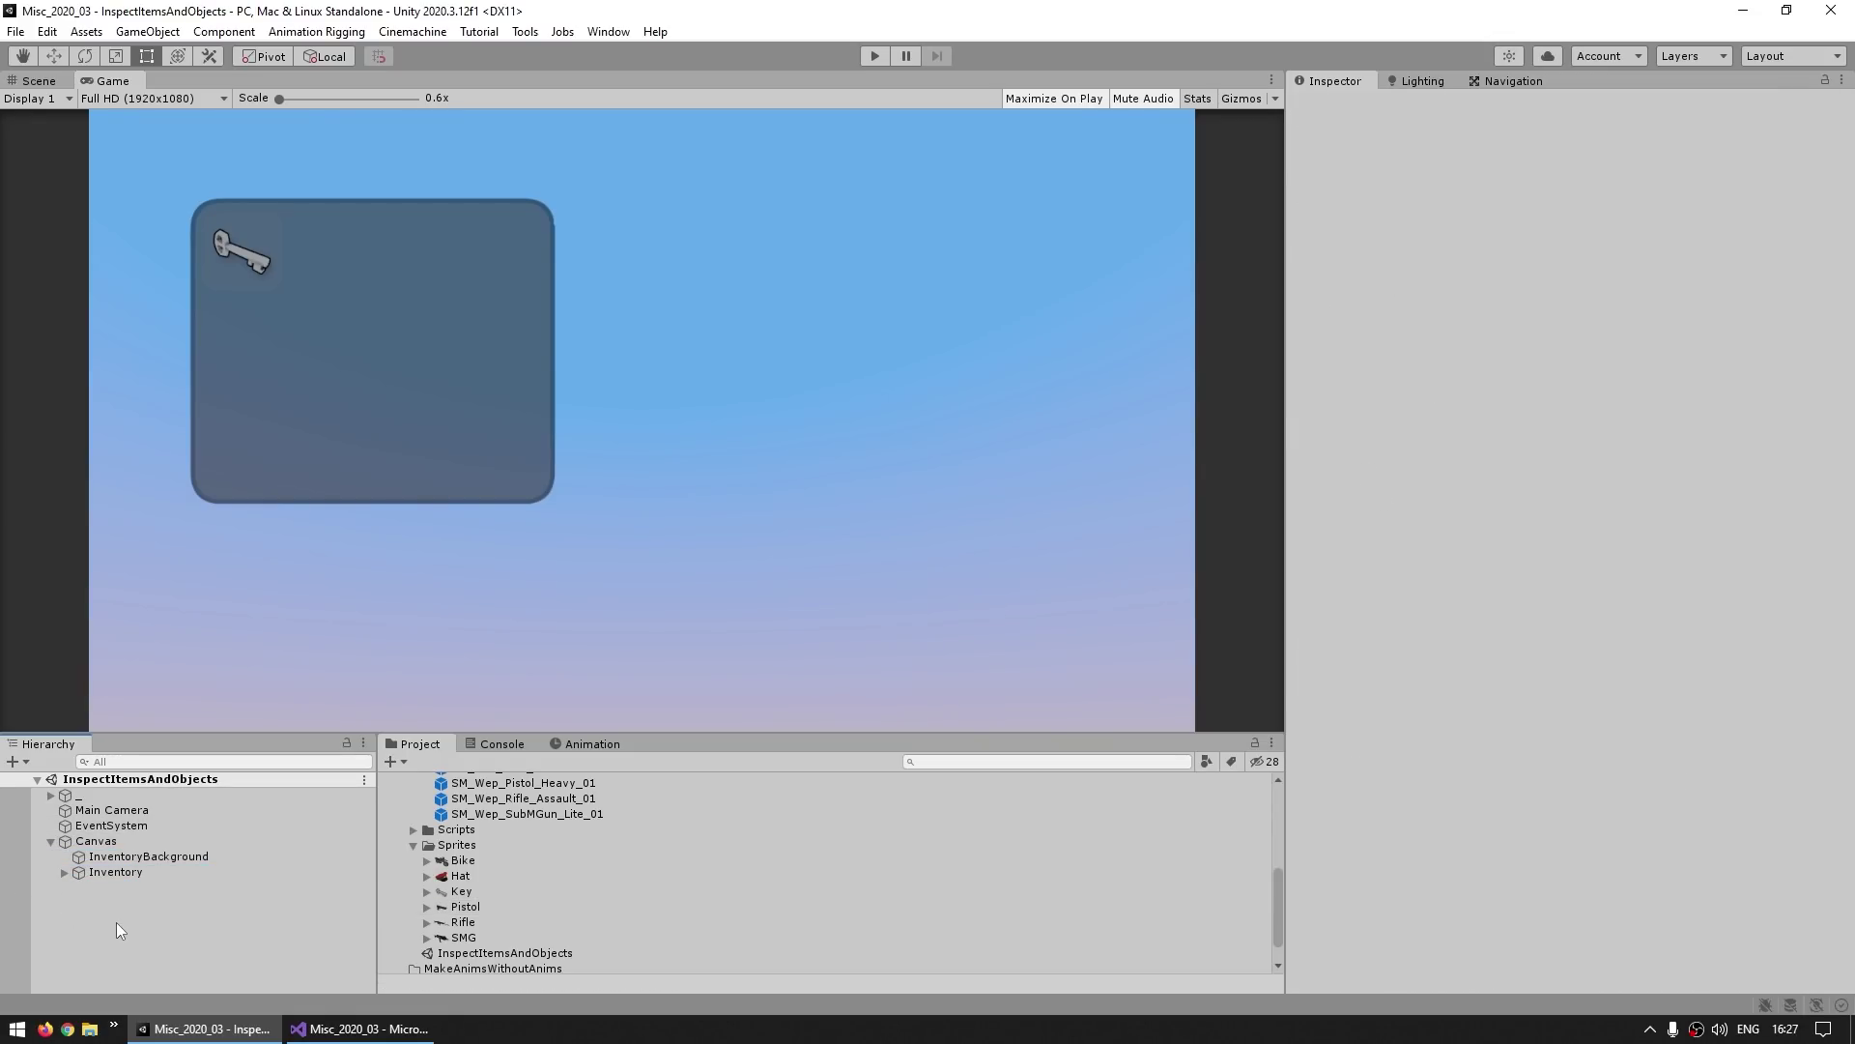
pyautogui.rightClick(102, 841)
pyautogui.click(176, 525)
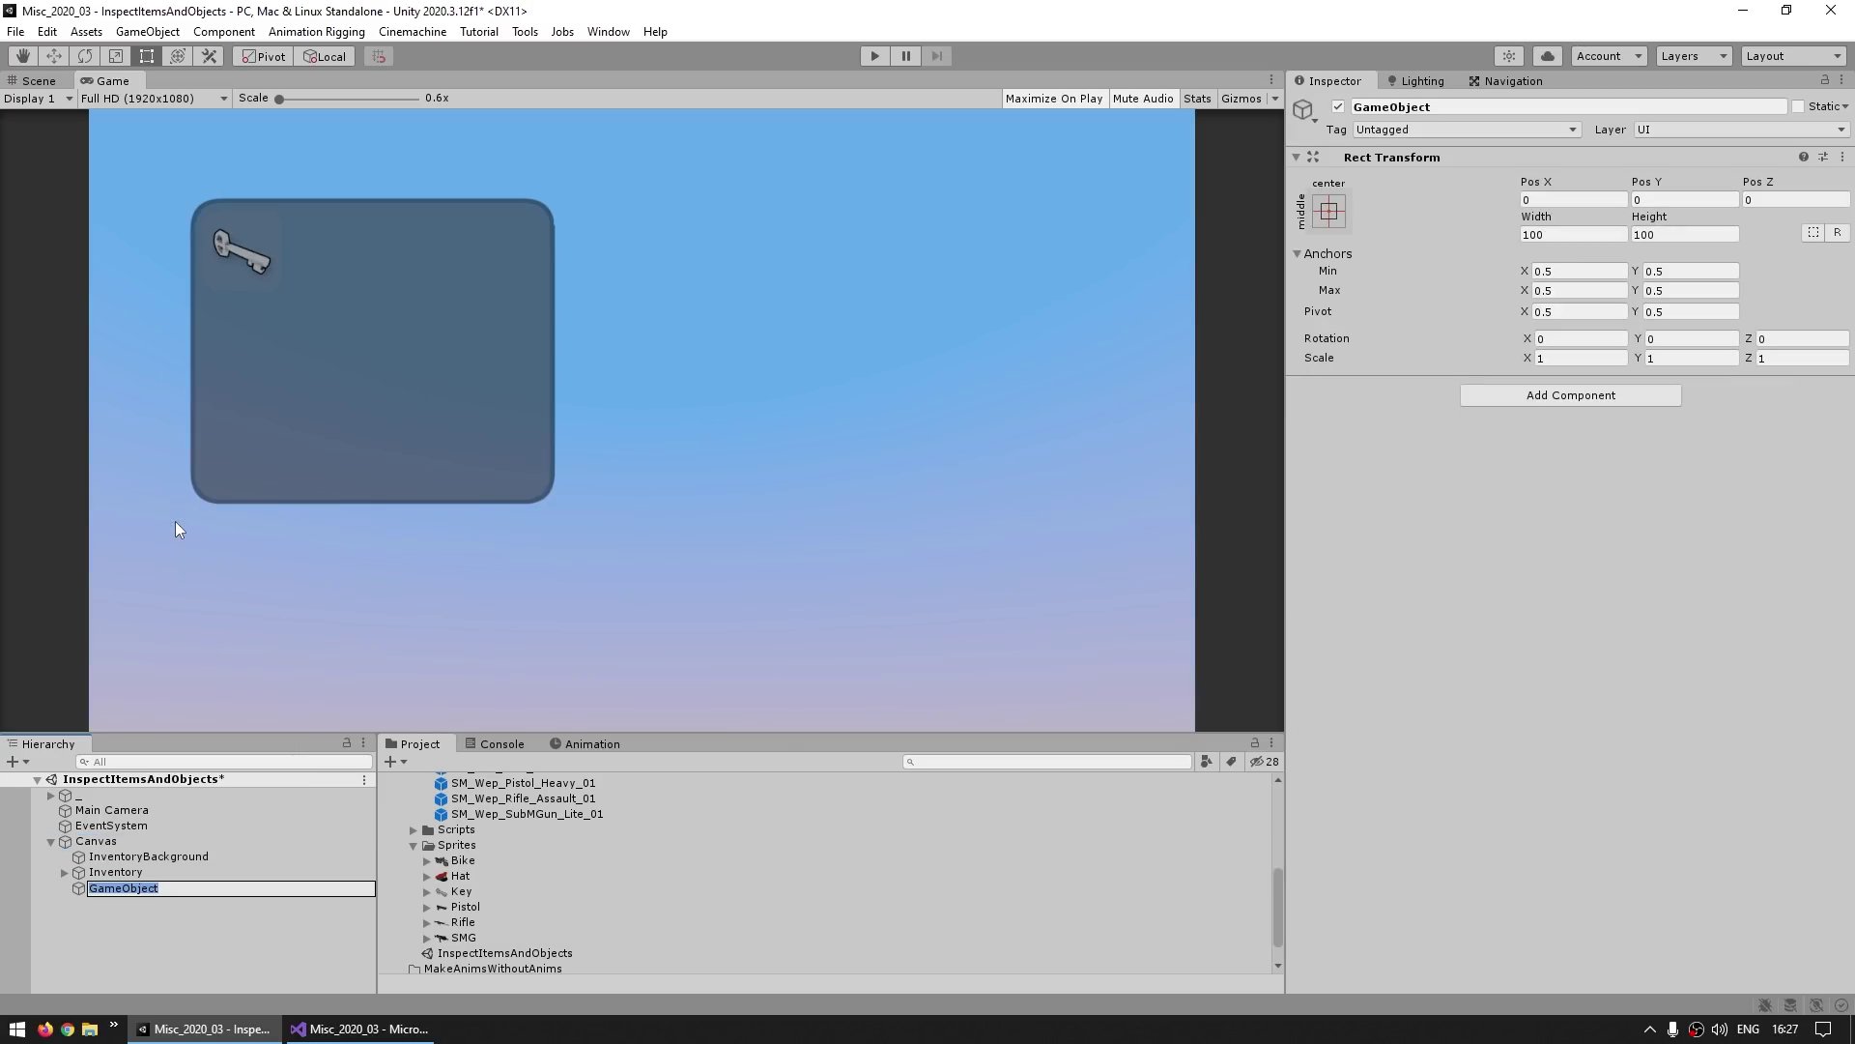
pyautogui.write('Item3DViewer')
pyautogui.press('Return')
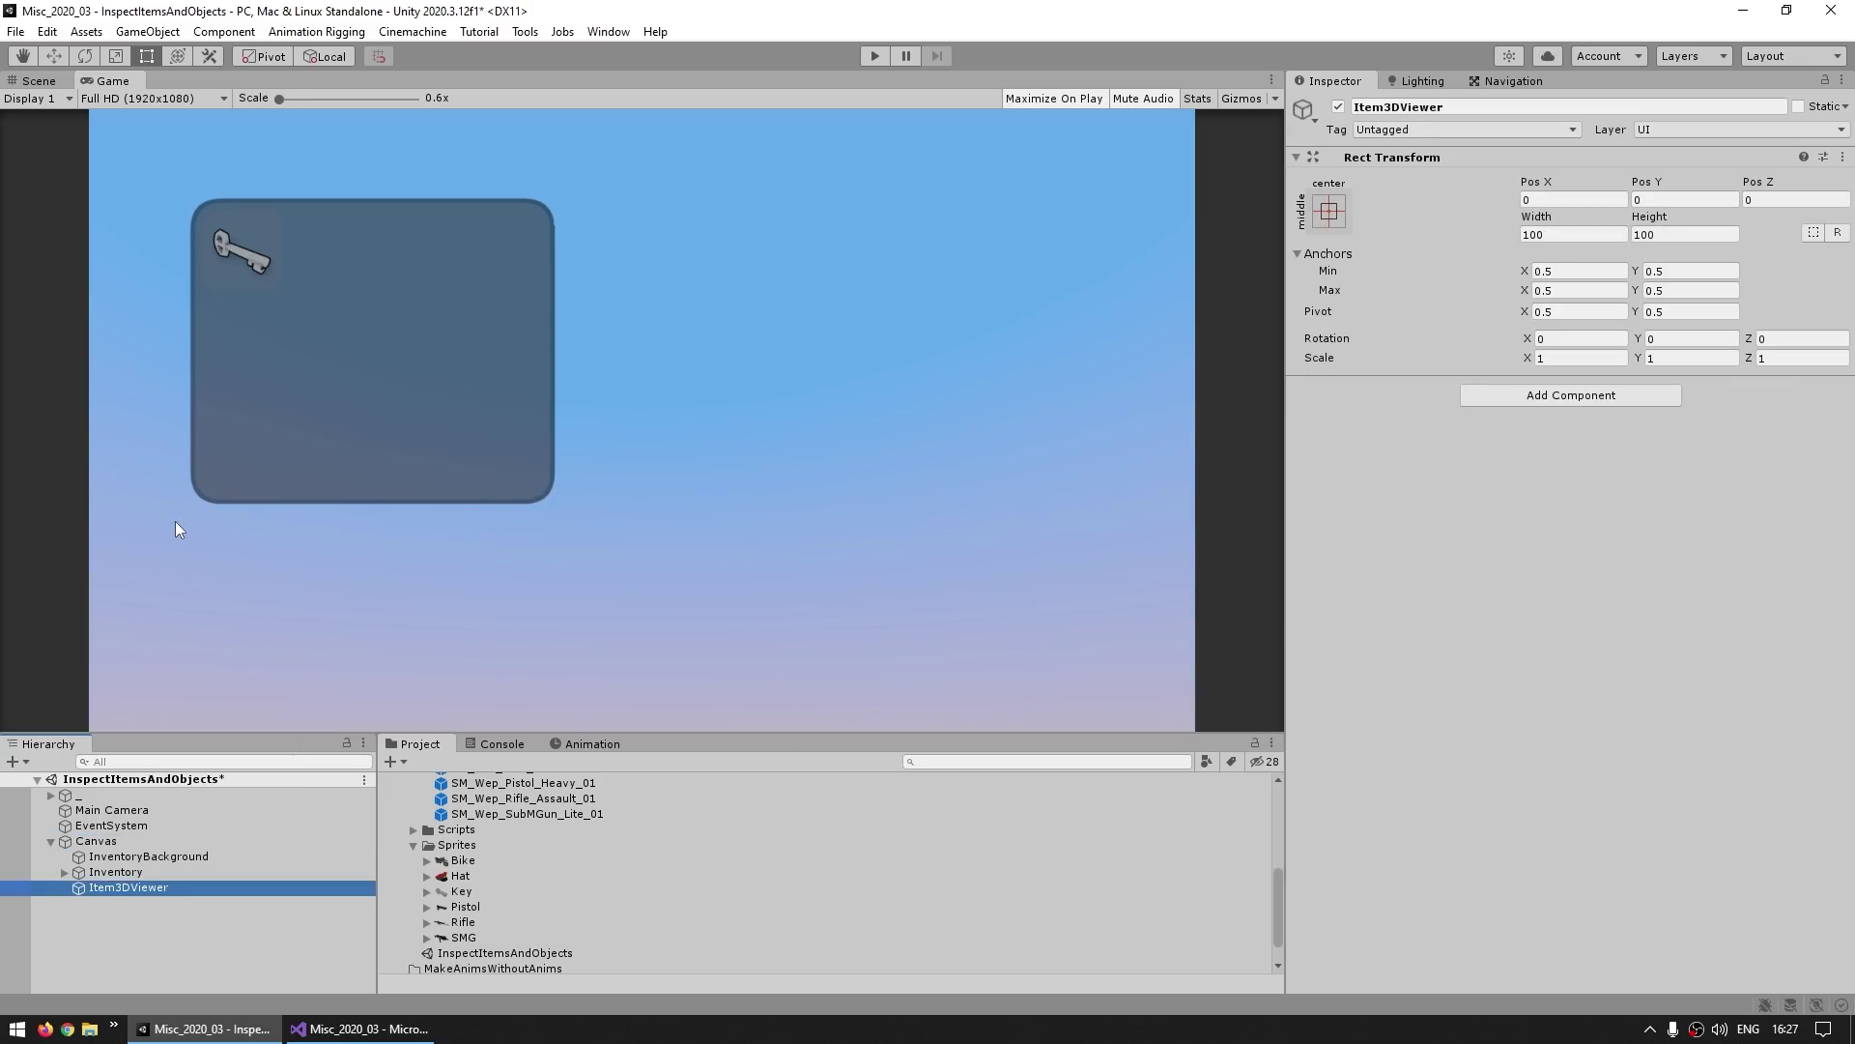
# Step: Add a Raw Image inside Item3DViewer and move the viewer beside the inventory to about X 390, Y 119
pyautogui.hotkey('ctrl', '1')
pyautogui.rightClick(162, 887)
pyautogui.moveTo(223, 742)
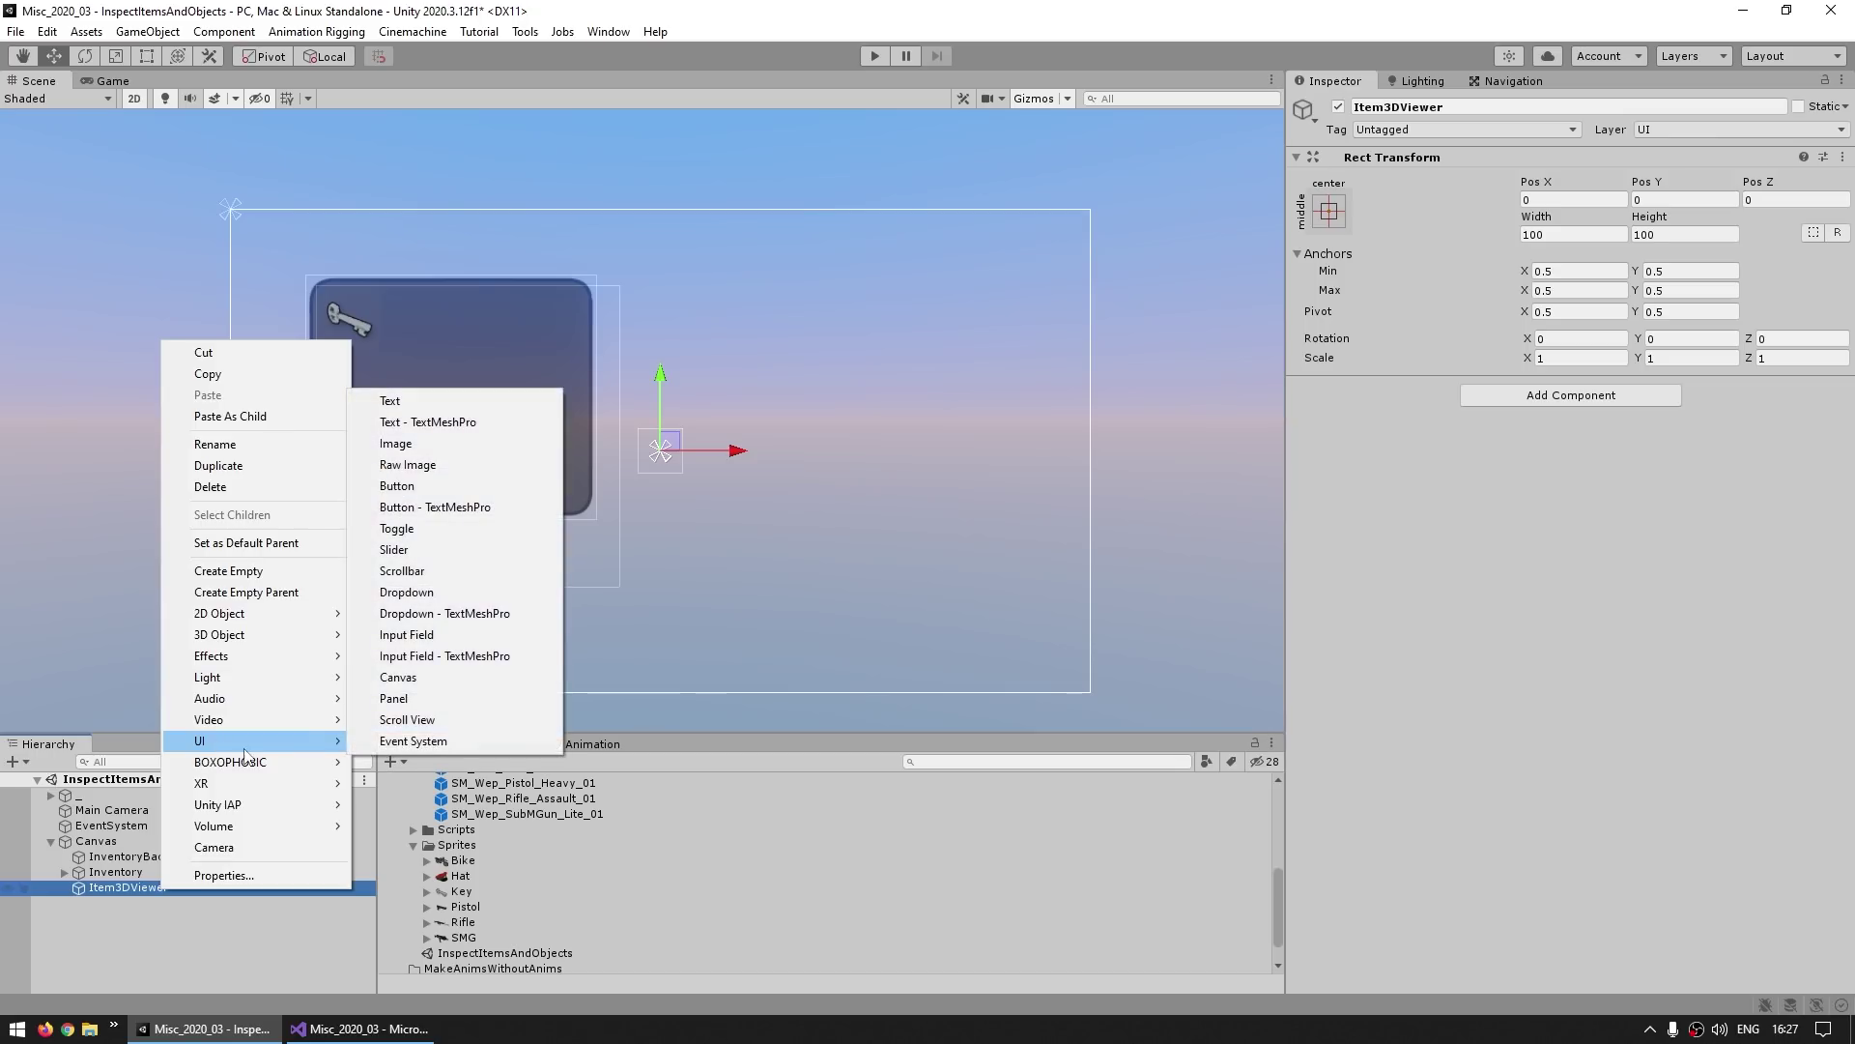
pyautogui.click(406, 465)
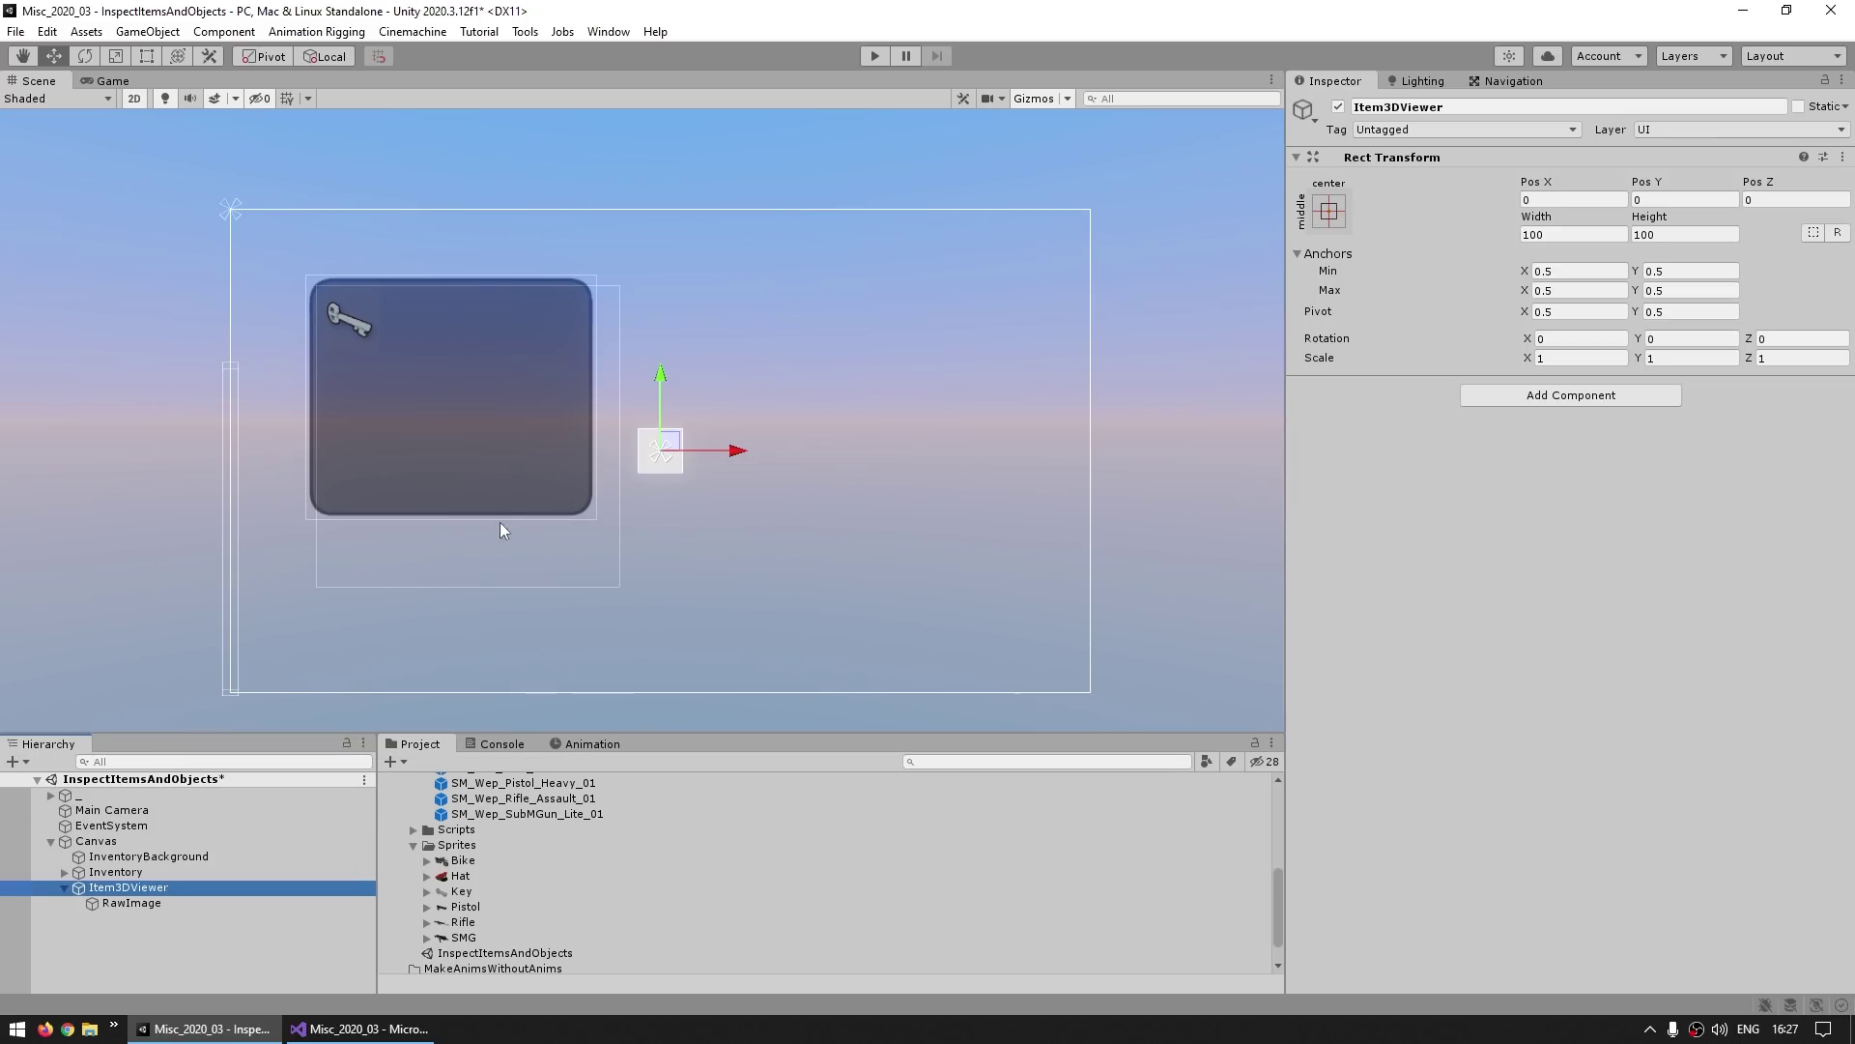
pyautogui.moveTo(660, 450); pyautogui.dragTo(835, 397)
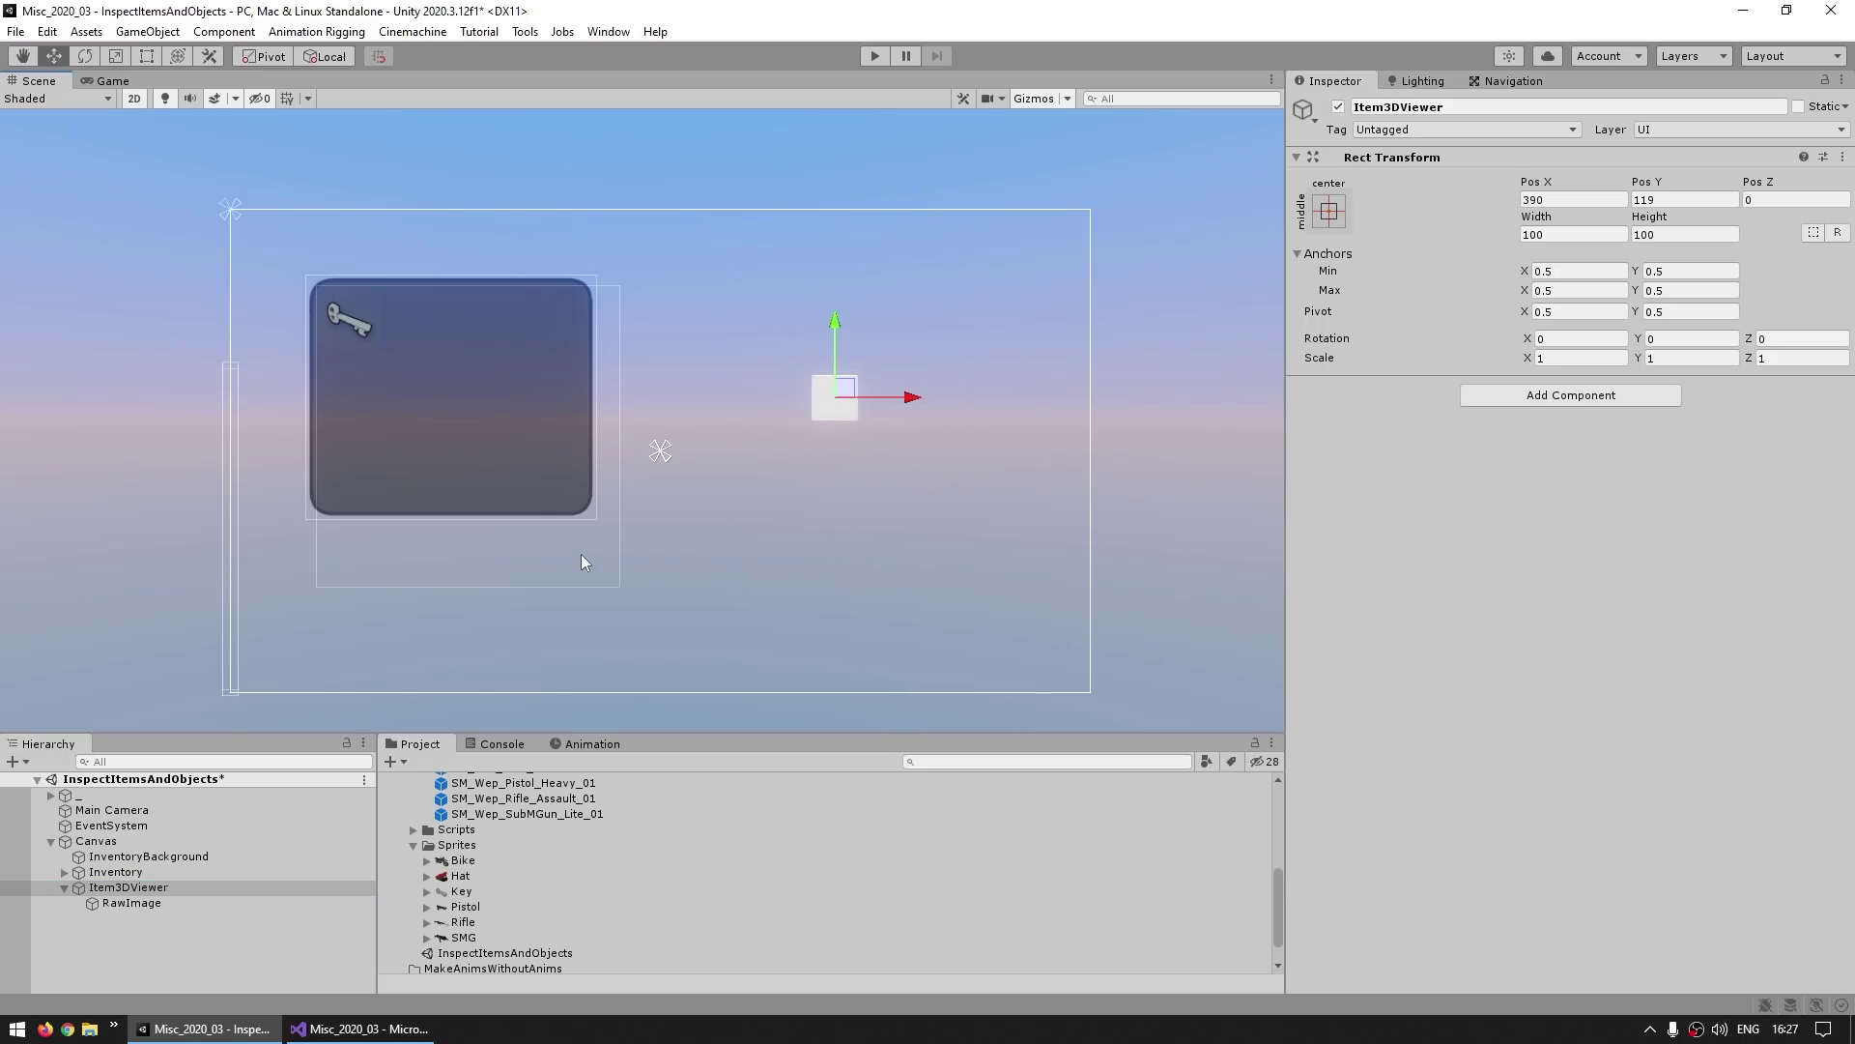
# Step: Anchor the RawImage to stretch both ways so it fills its parent Item3DViewer
pyautogui.click(144, 903)
pyautogui.click(1333, 213)
pyautogui.click(1529, 508)
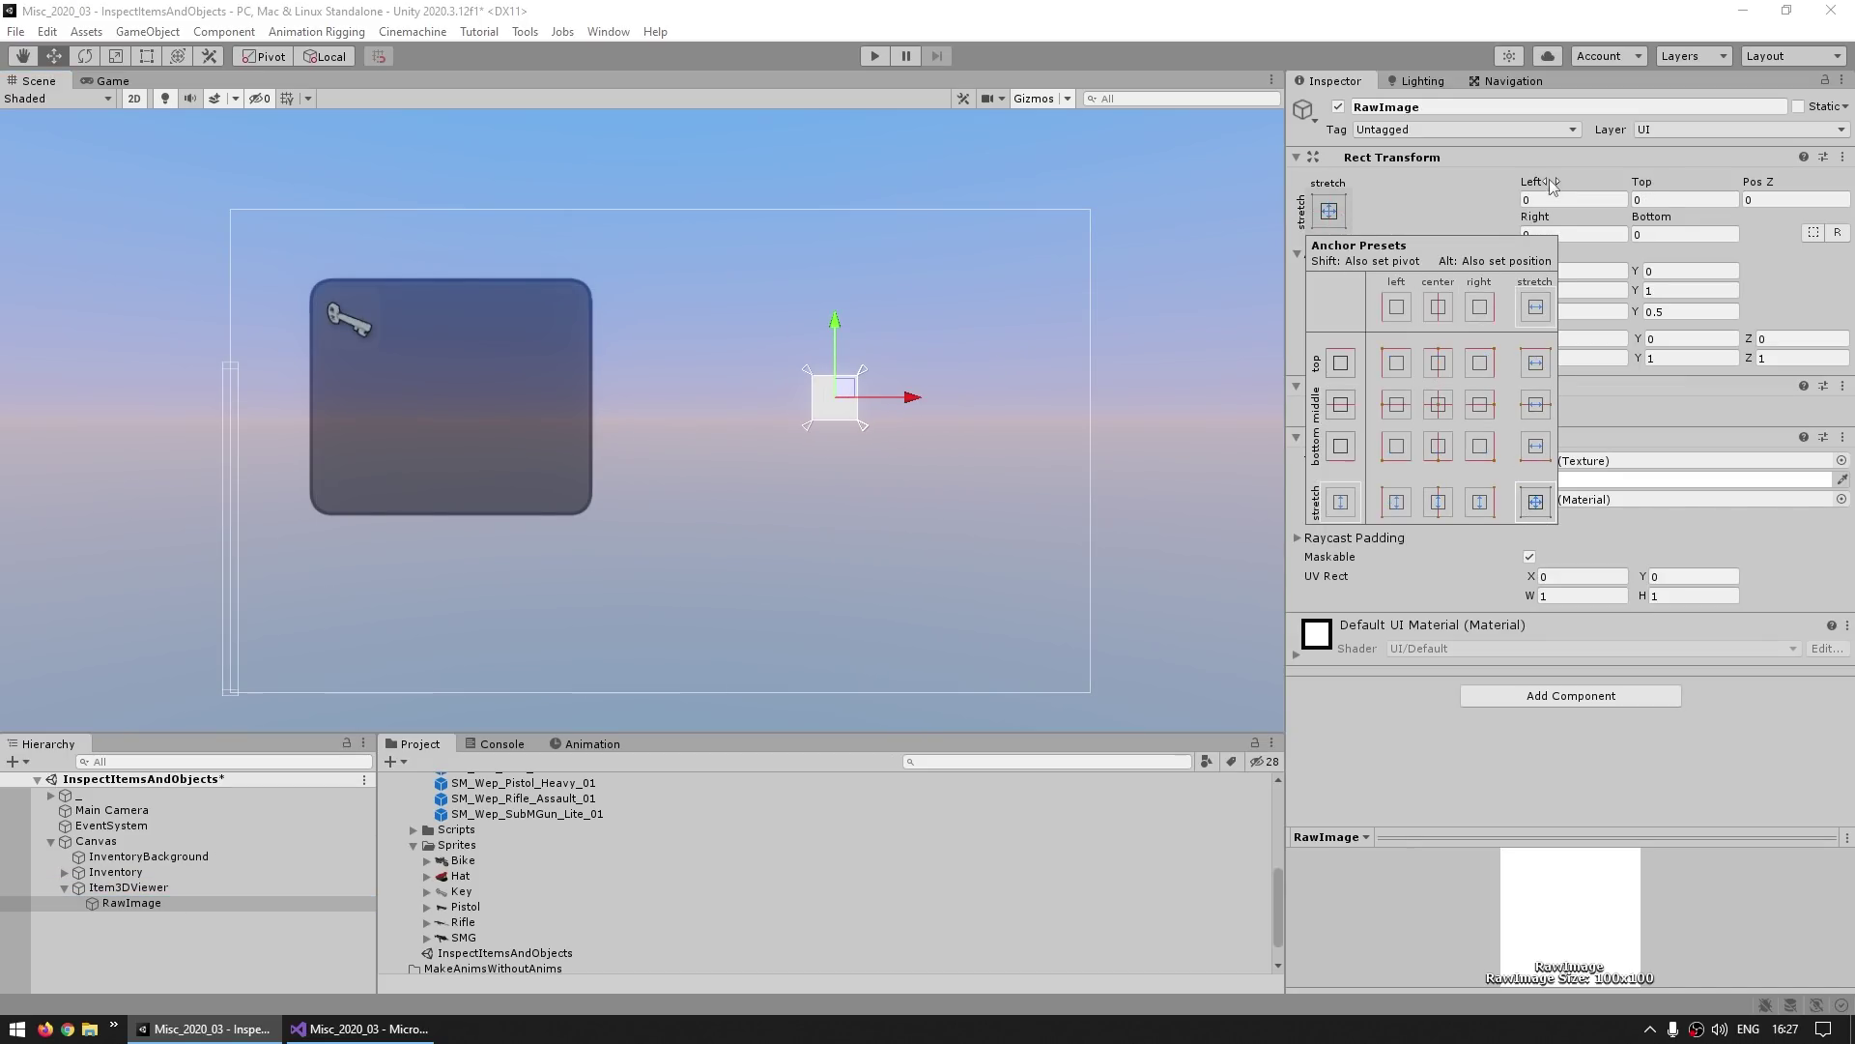
# Step: Enlarge the Item3DViewer rectangle to about 669 by 531, roughly matching the inventory panel
pyautogui.click(121, 887)
pyautogui.press('t')
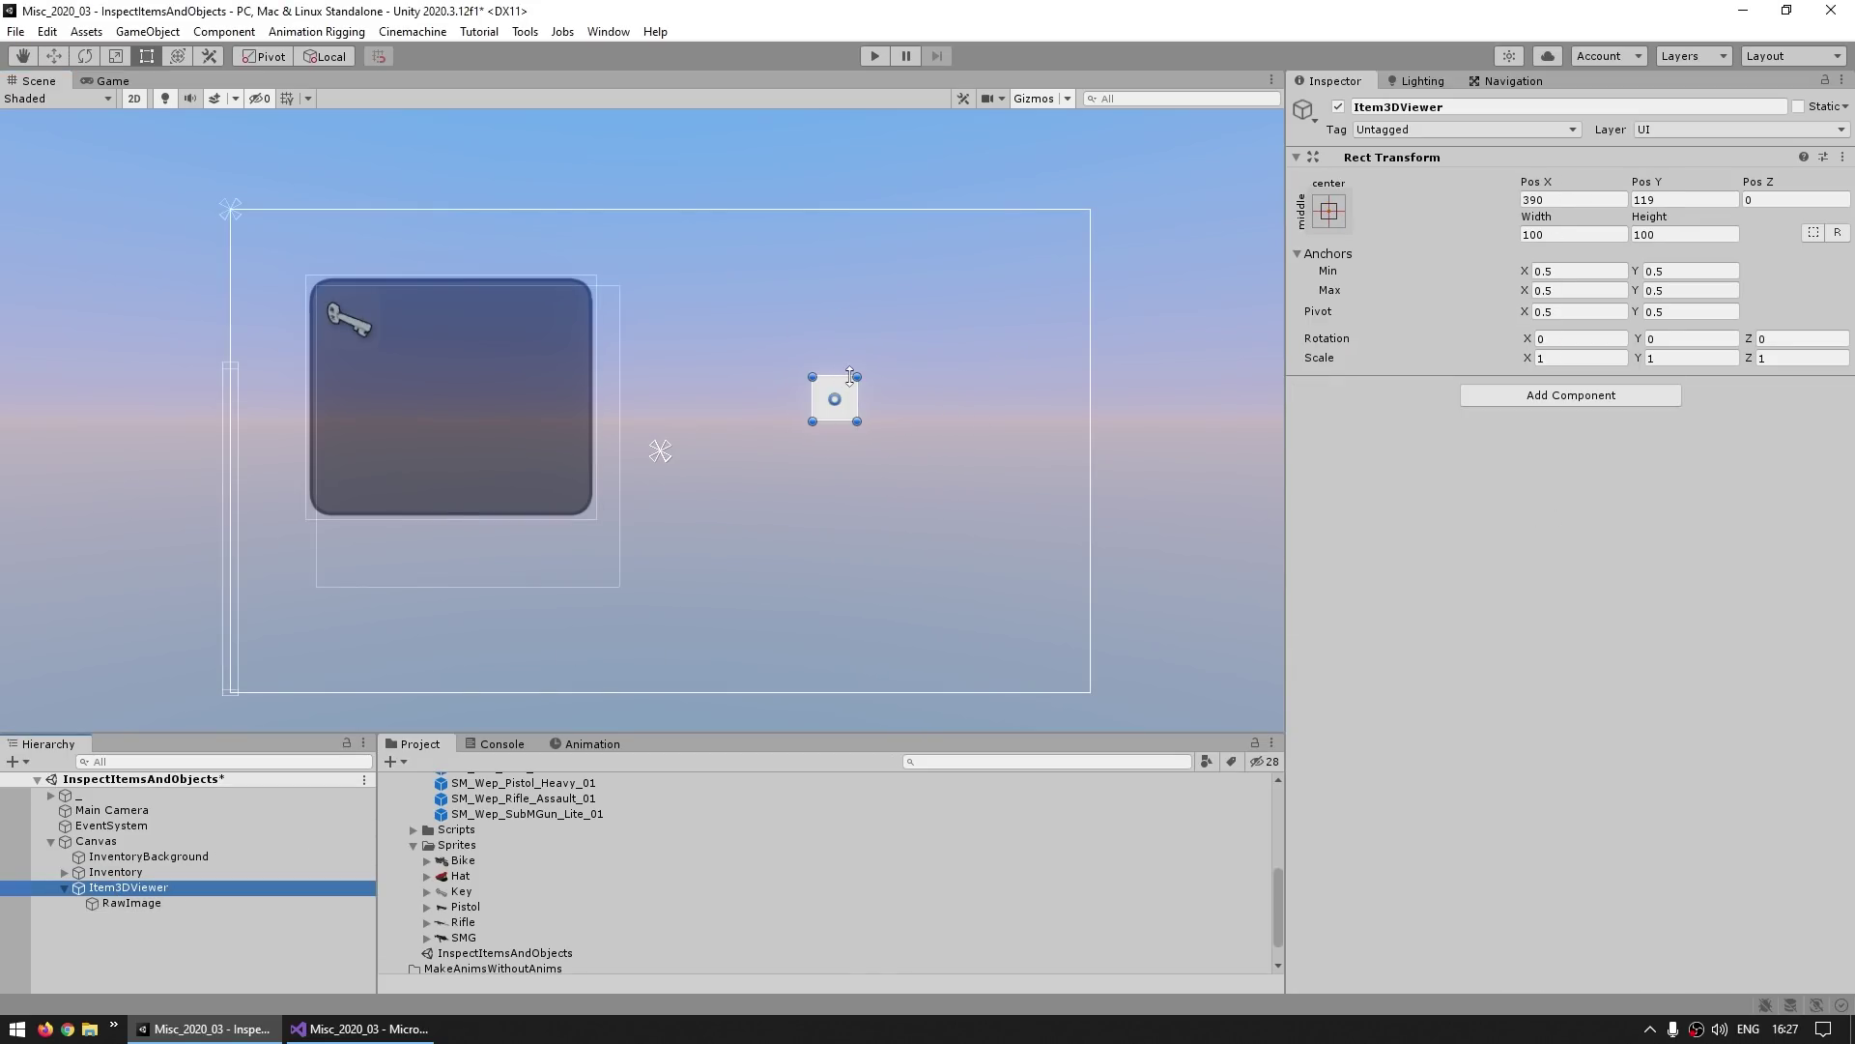
pyautogui.moveTo(858, 372); pyautogui.dragTo(1018, 270)
pyautogui.moveTo(811, 419); pyautogui.dragTo(718, 507)
pyautogui.click(141, 903)
# Step: Create a Mask object in Item3DViewer with a sliced ChatBubble image and Mask component, and nest the RawImage inside it
pyautogui.click(162, 889)
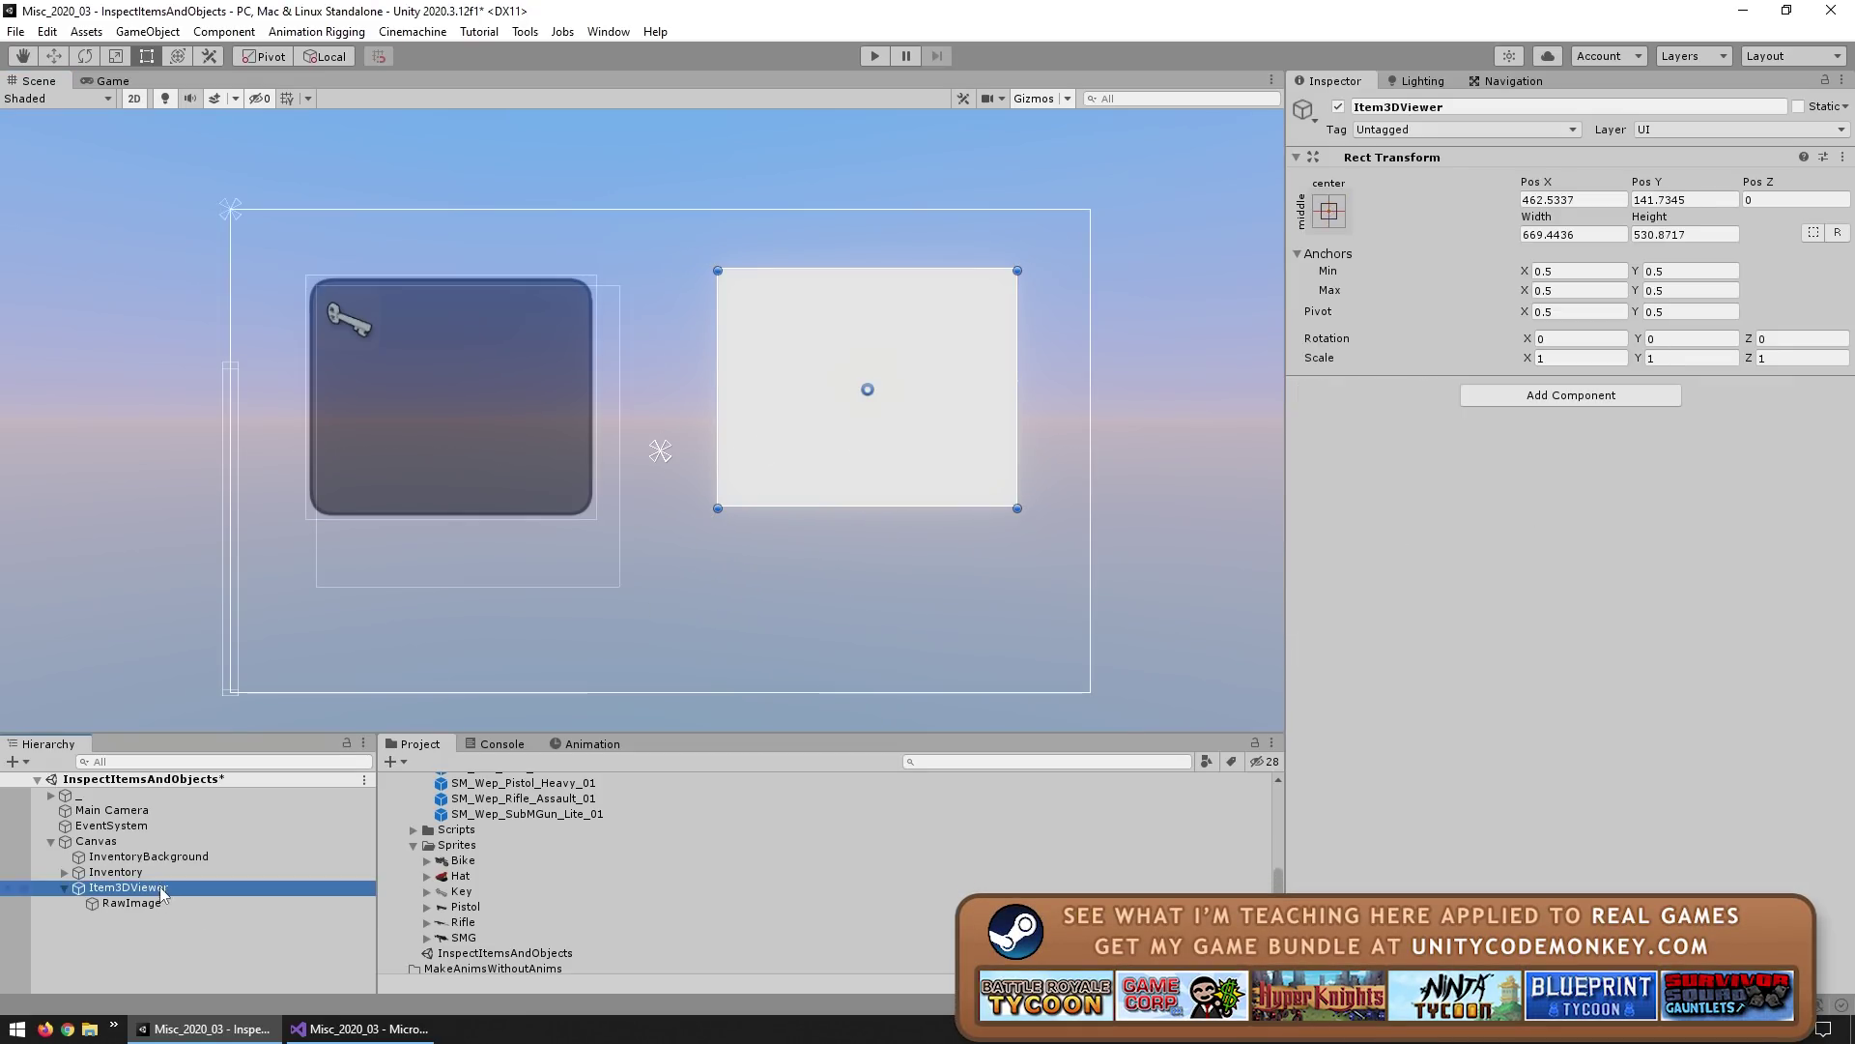
pyautogui.rightClick(159, 899)
pyautogui.click(251, 575)
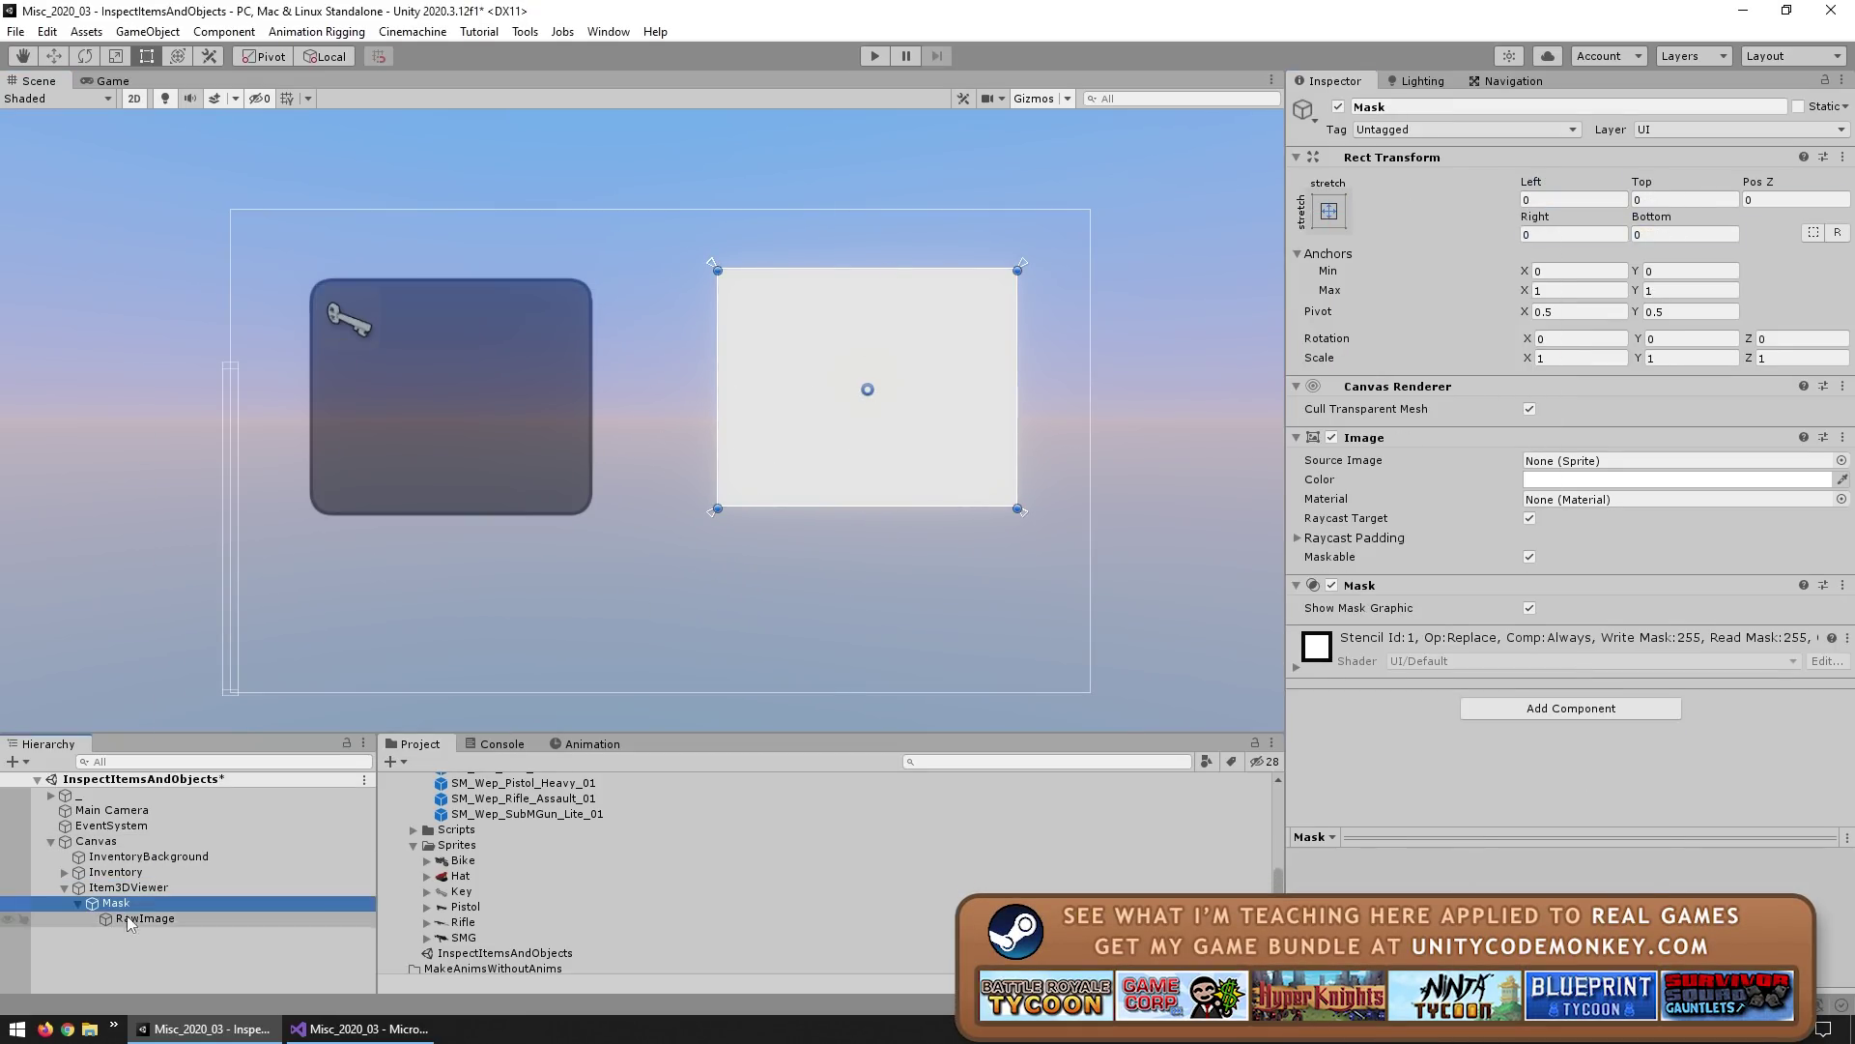
pyautogui.click(1841, 460)
pyautogui.doubleClick(1536, 426)
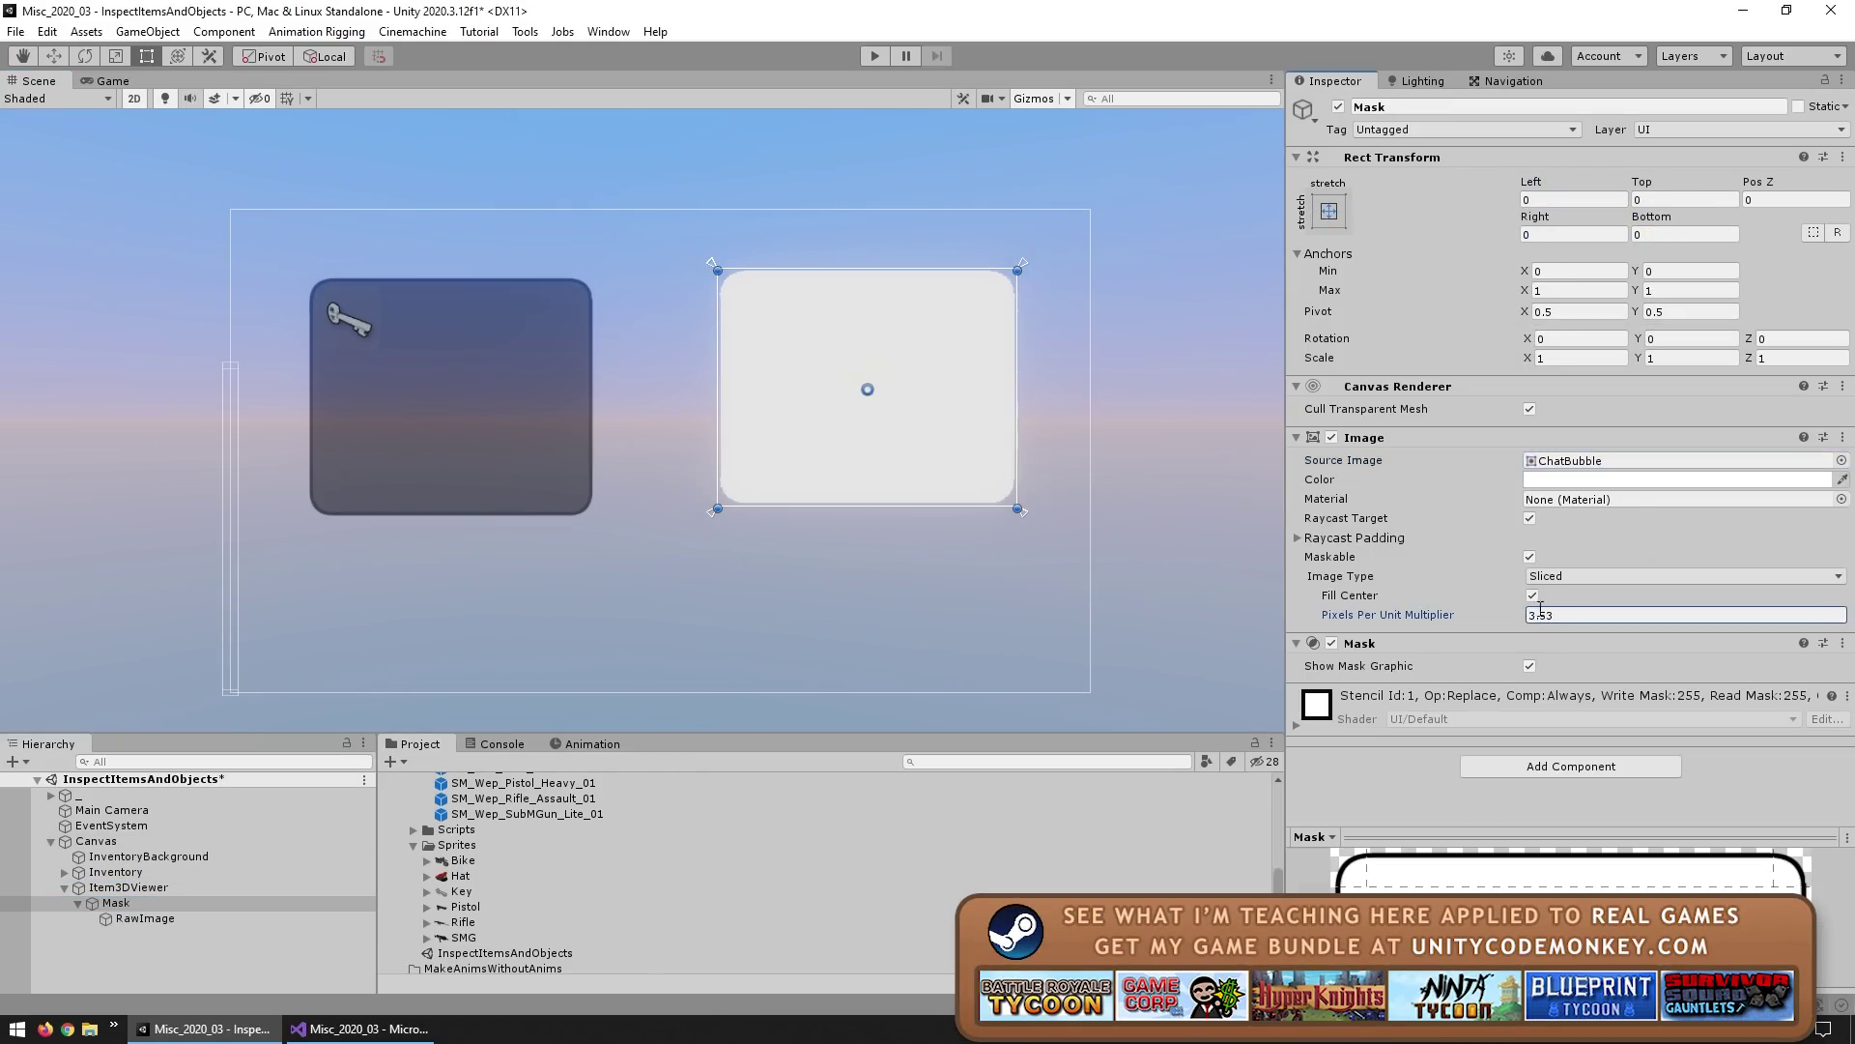
pyautogui.moveTo(132, 902); pyautogui.dragTo(116, 918)
# Step: Add an Image to Item3DViewer behind the Mask as a dark rounded border
pyautogui.rightClick(141, 887)
pyautogui.moveTo(179, 735)
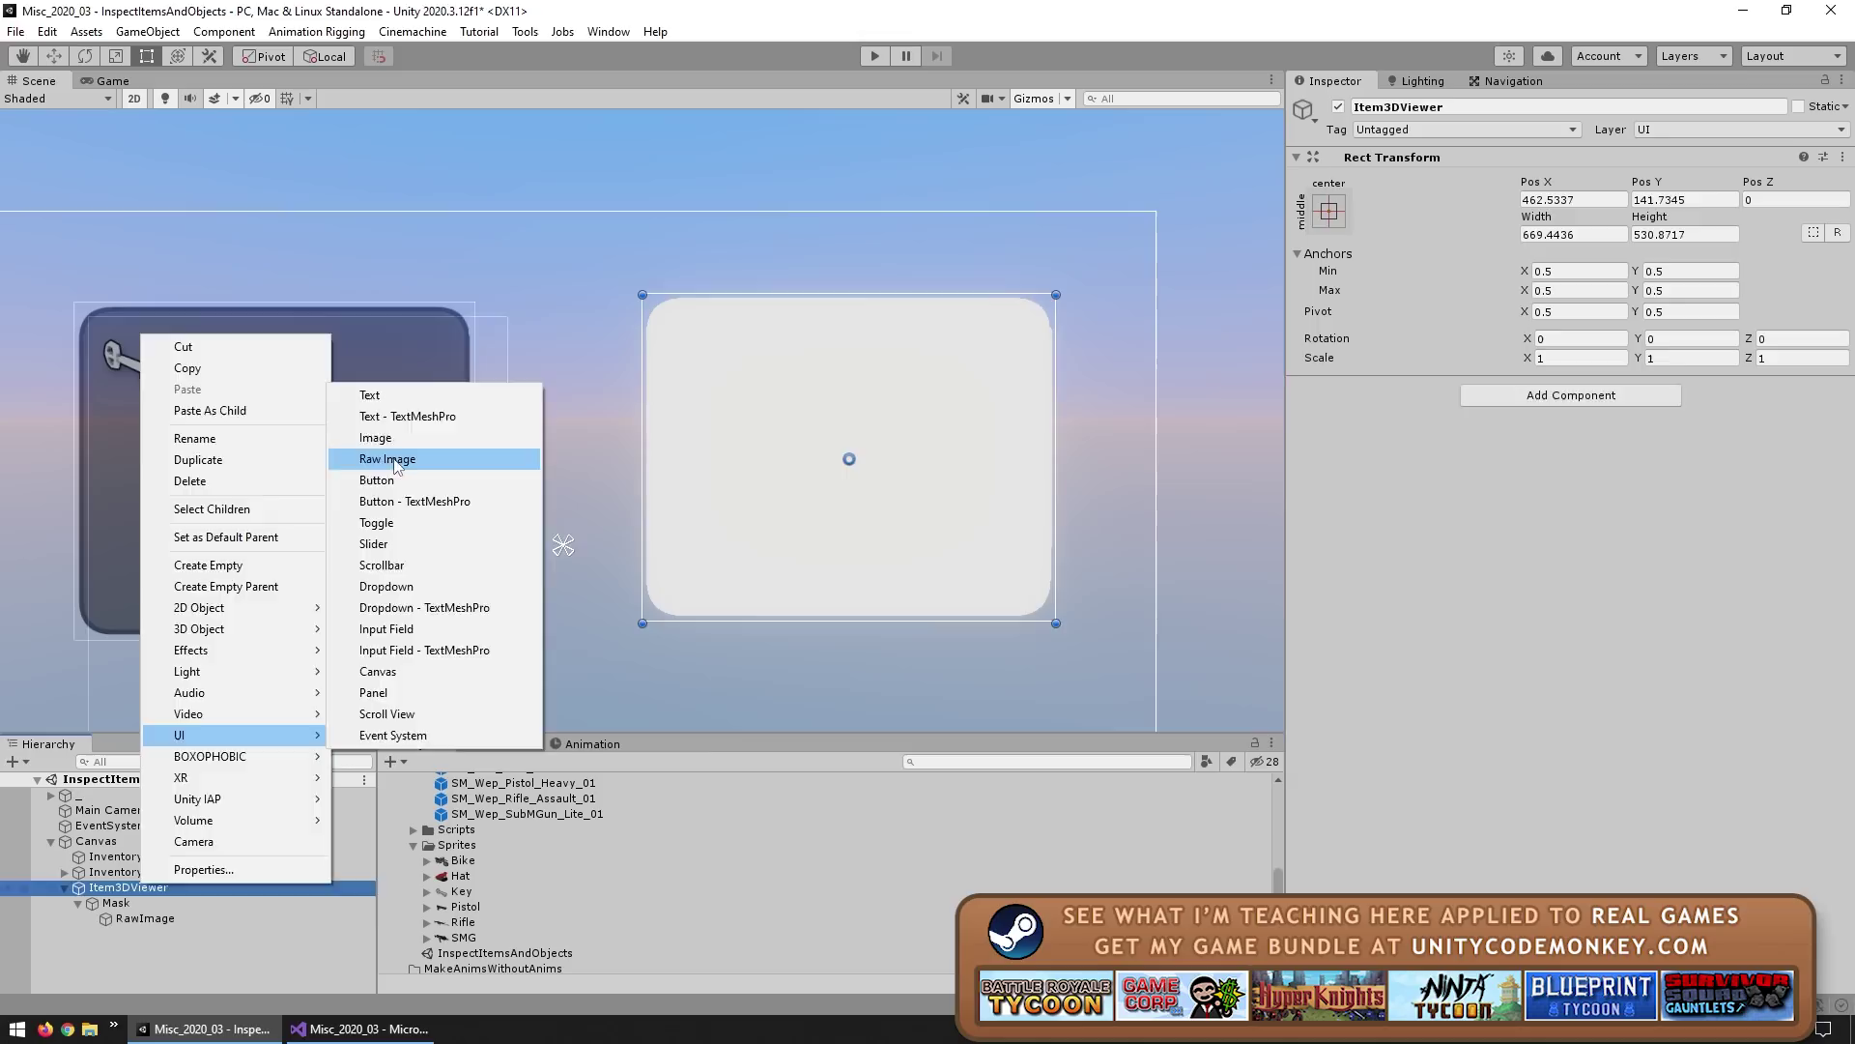
pyautogui.click(375, 438)
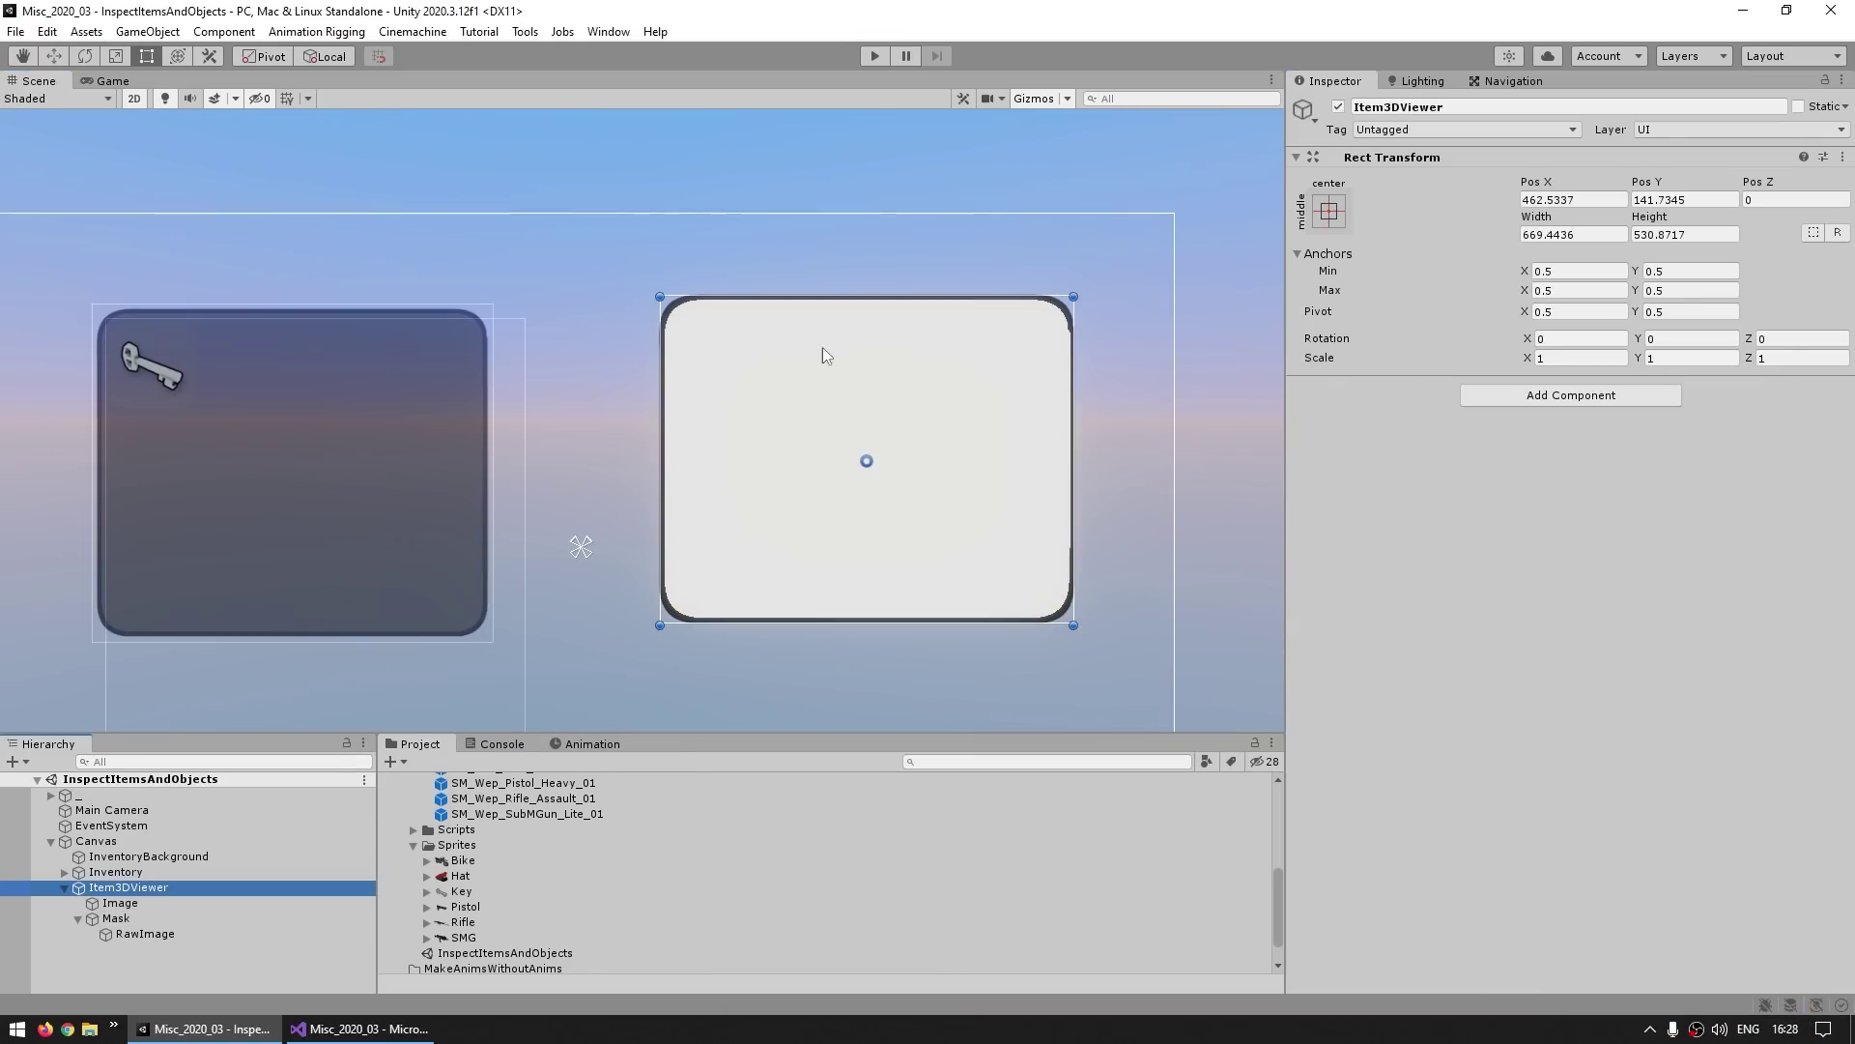
# Step: Move the Item3DViewer object to Pos X 428 and Pos Y 121 on the canvas
pyautogui.moveTo(918, 473); pyautogui.dragTo(924, 474)
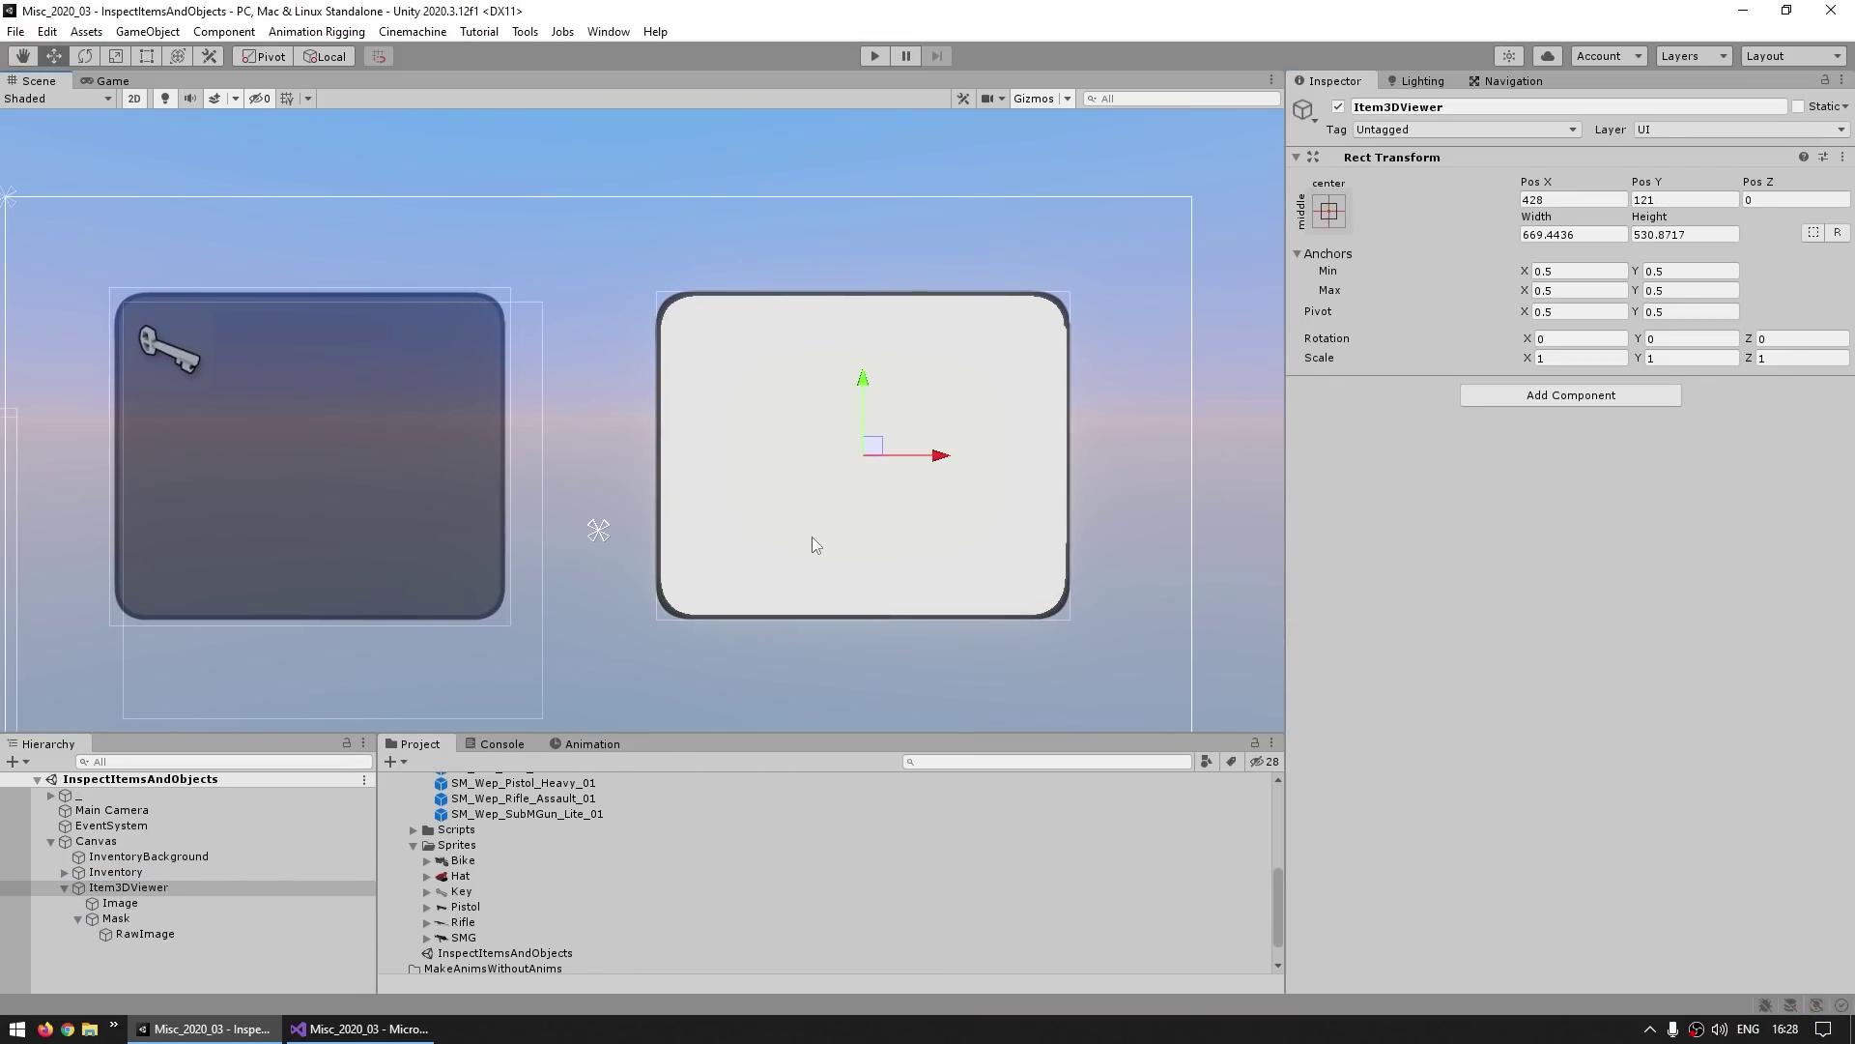
# Step: Examine the RawImage, Mask and Image children of Item3DViewer, undoing any accidental move of the Image
pyautogui.click(159, 933)
pyautogui.click(170, 918)
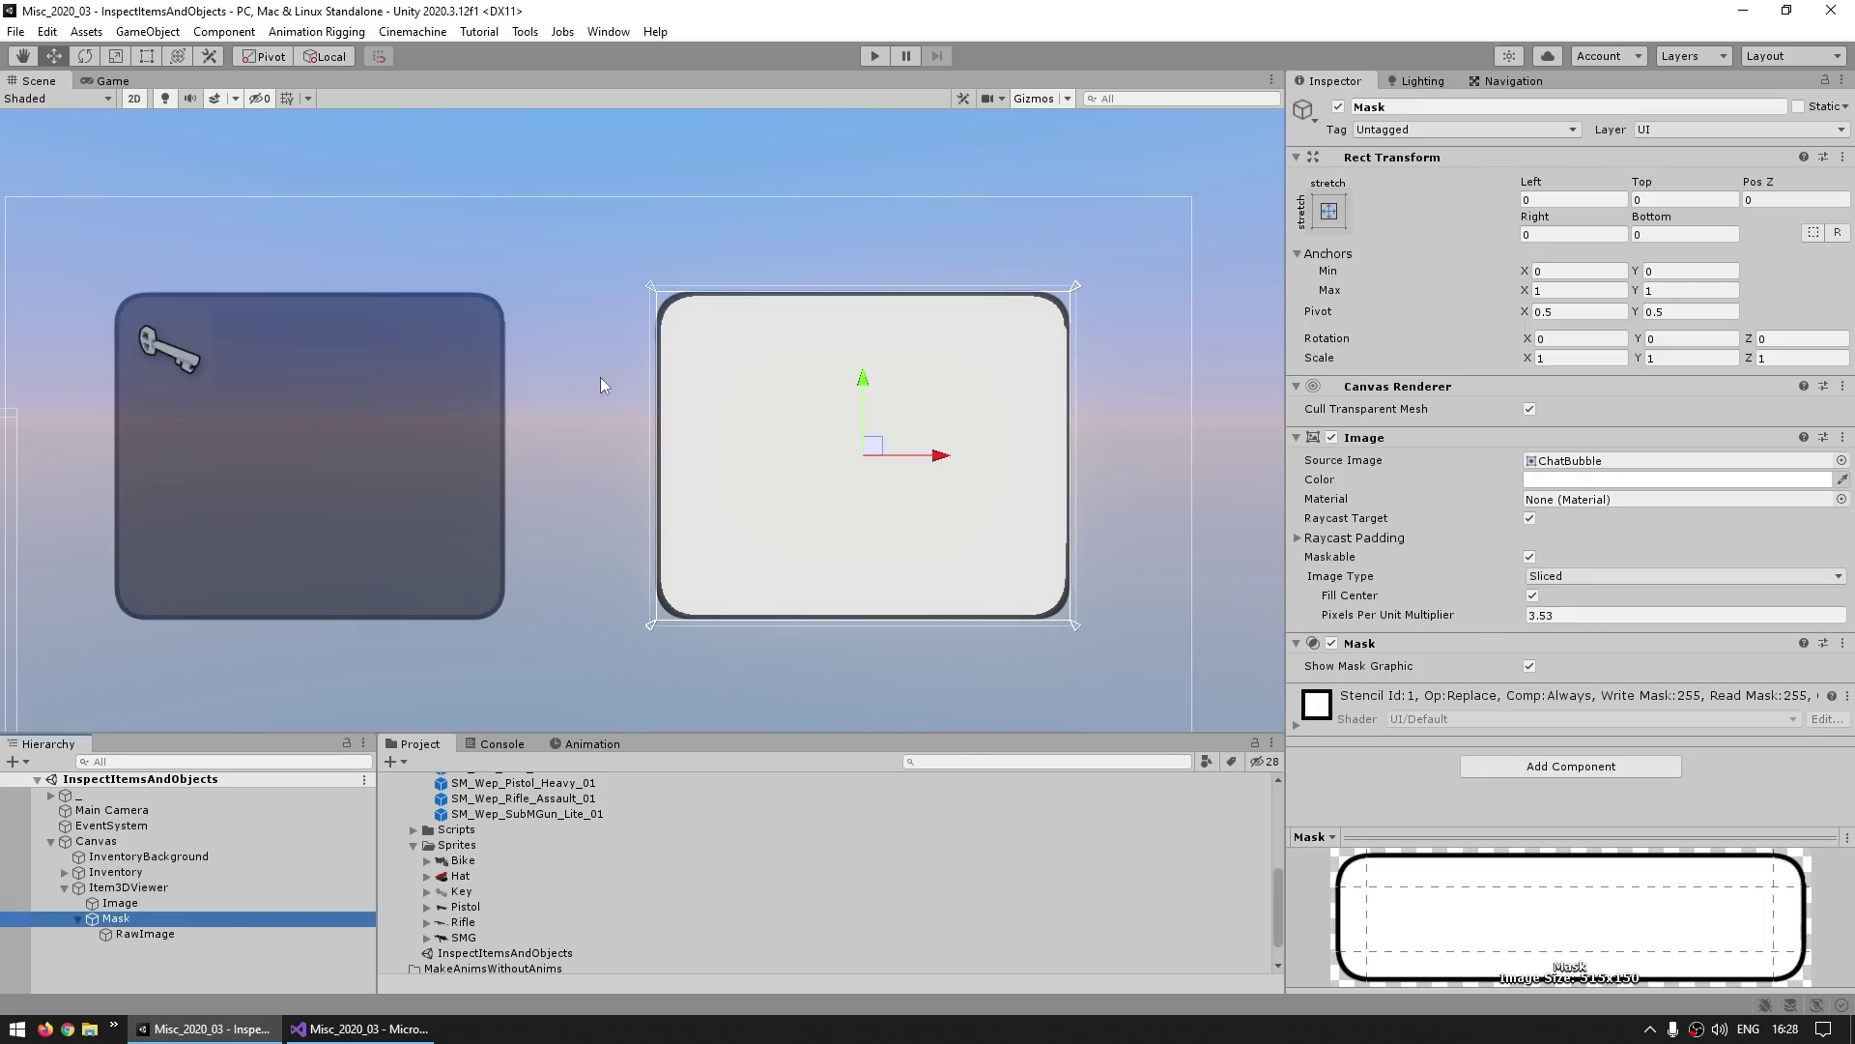
pyautogui.click(141, 901)
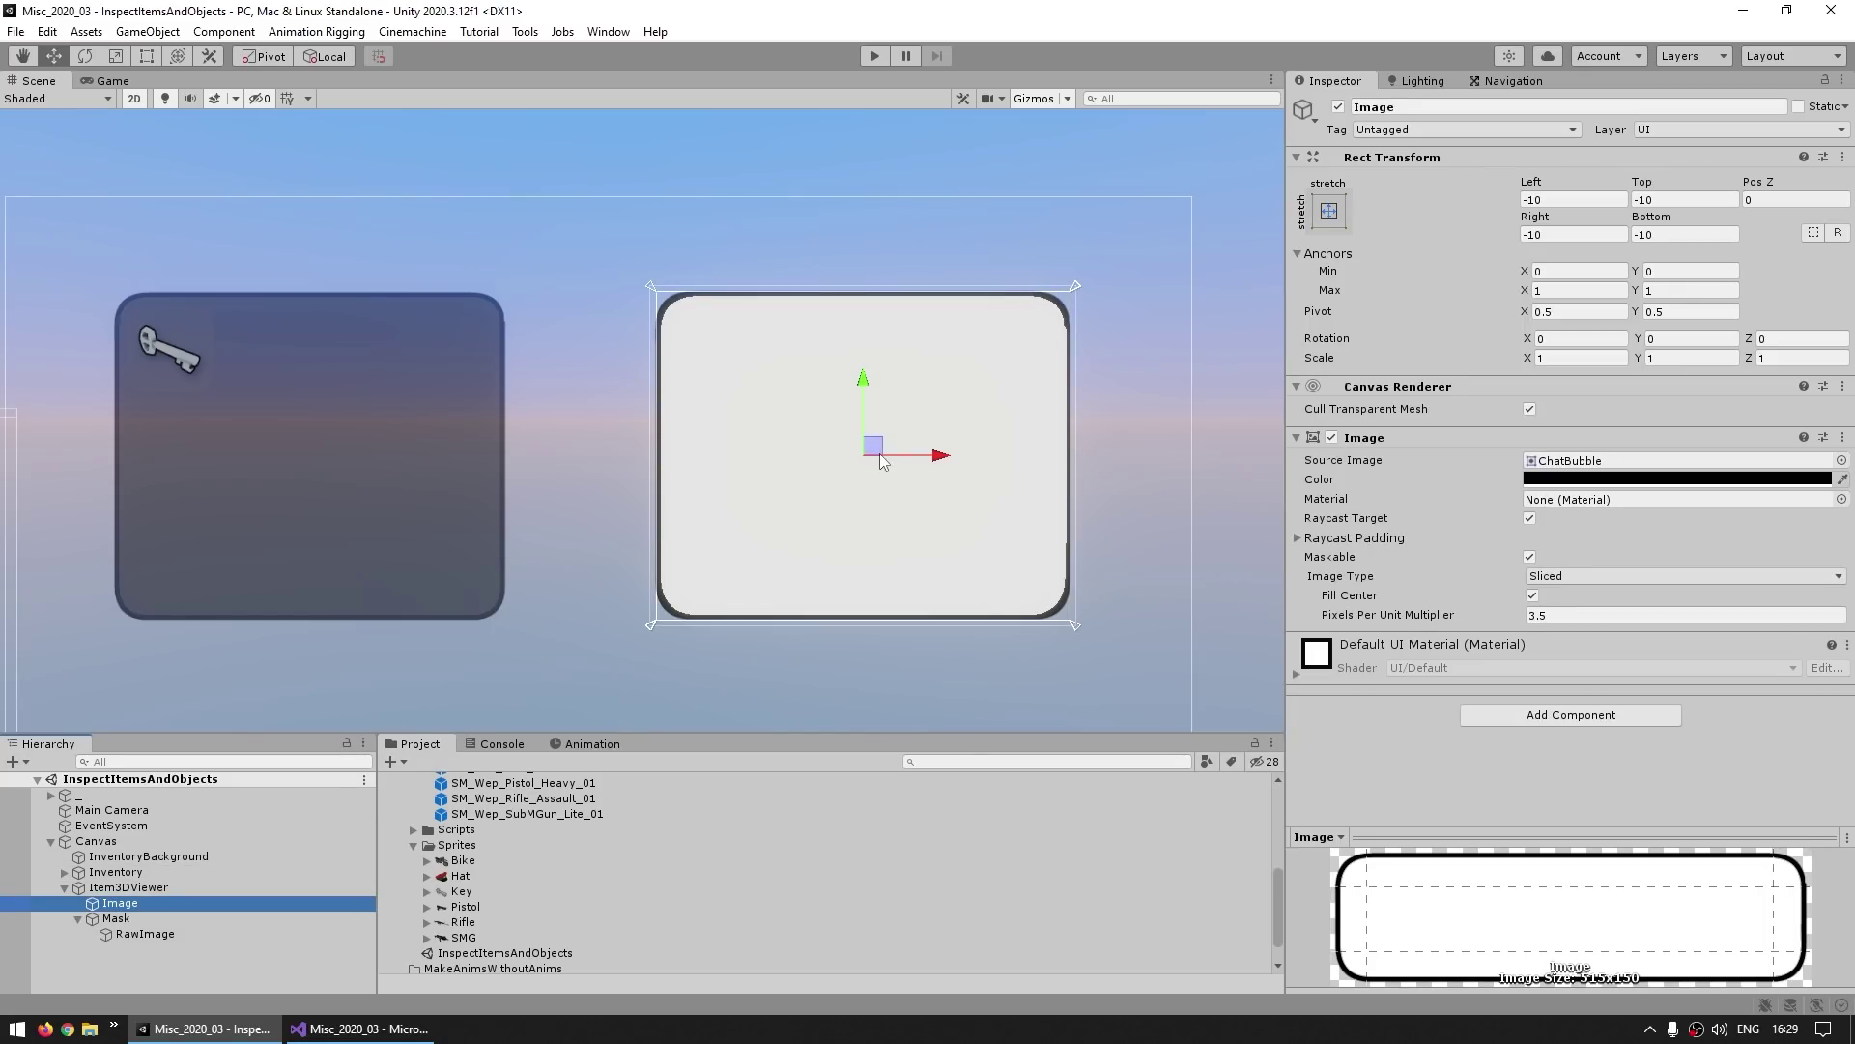
pyautogui.moveTo(879, 461); pyautogui.dragTo(957, 462)
pyautogui.hotkey('ctrl', 'z')
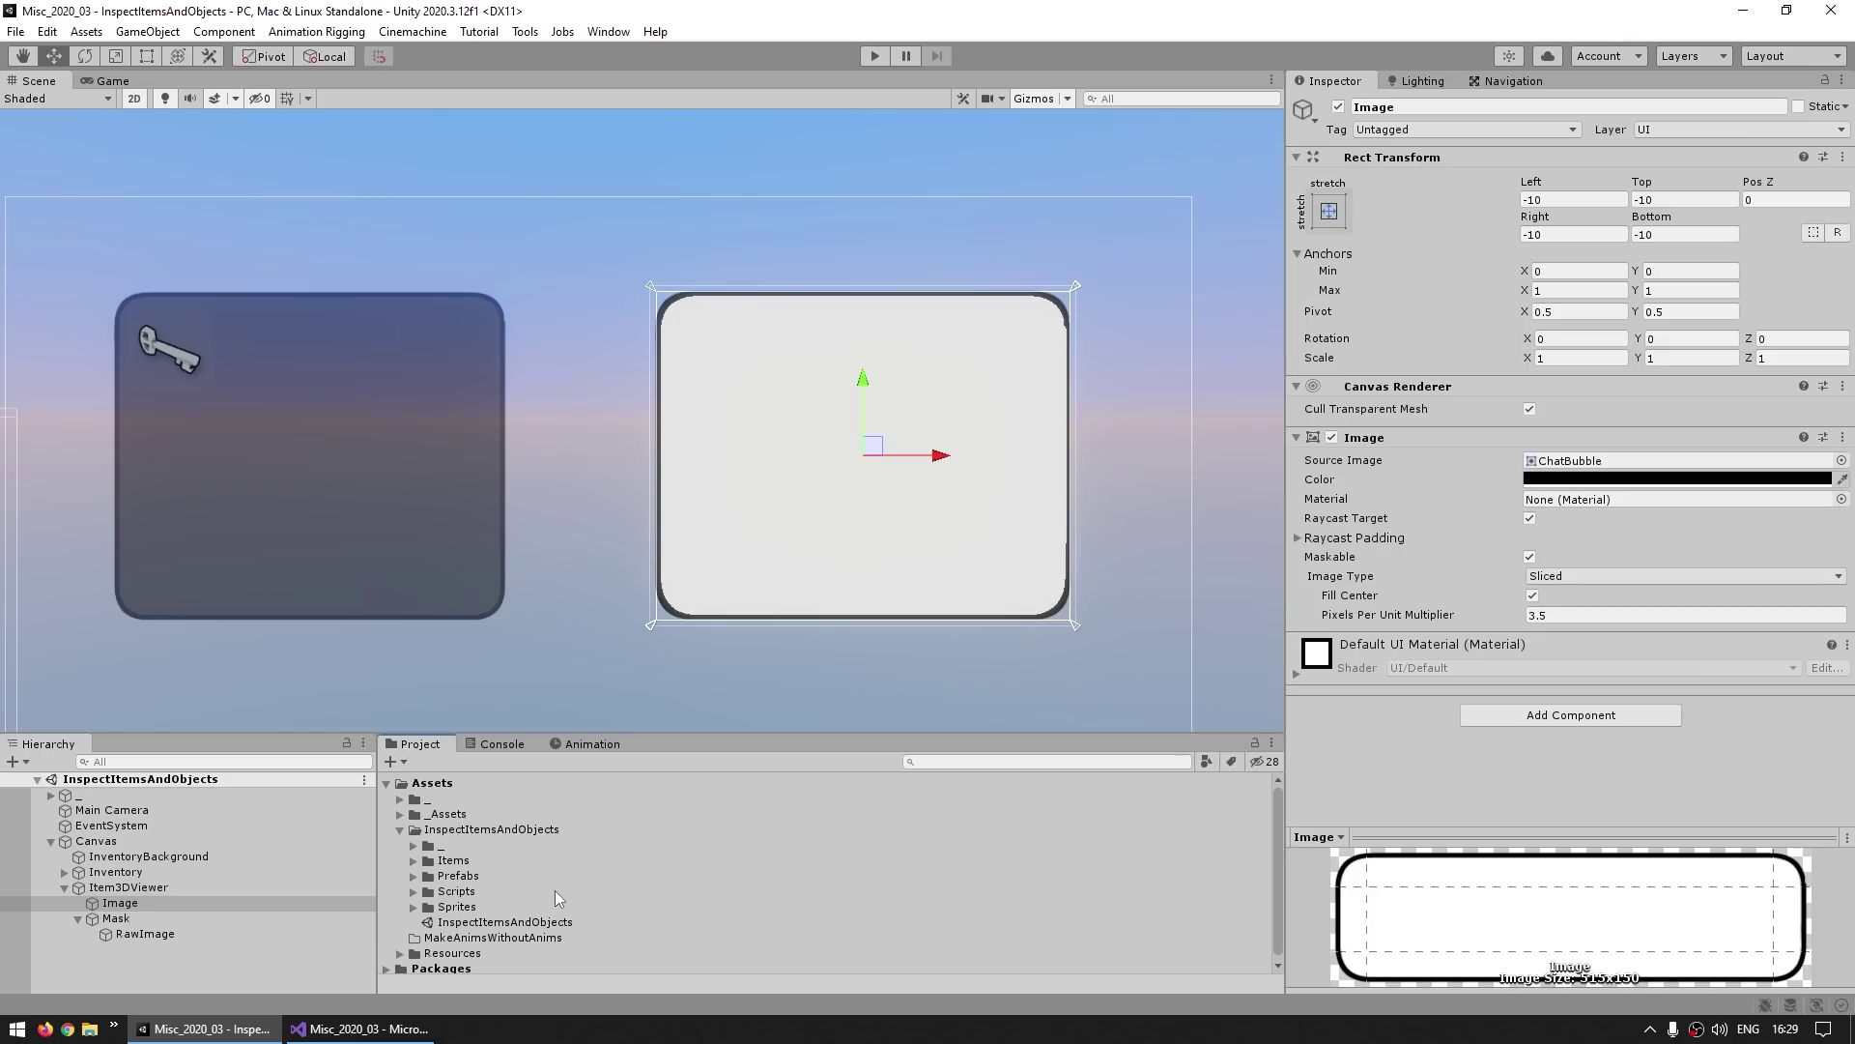
# Step: Create a new C# script called Item3DViewer in the InspectItemsAndObjects Scripts folder
pyautogui.click(413, 891)
pyautogui.click(451, 856)
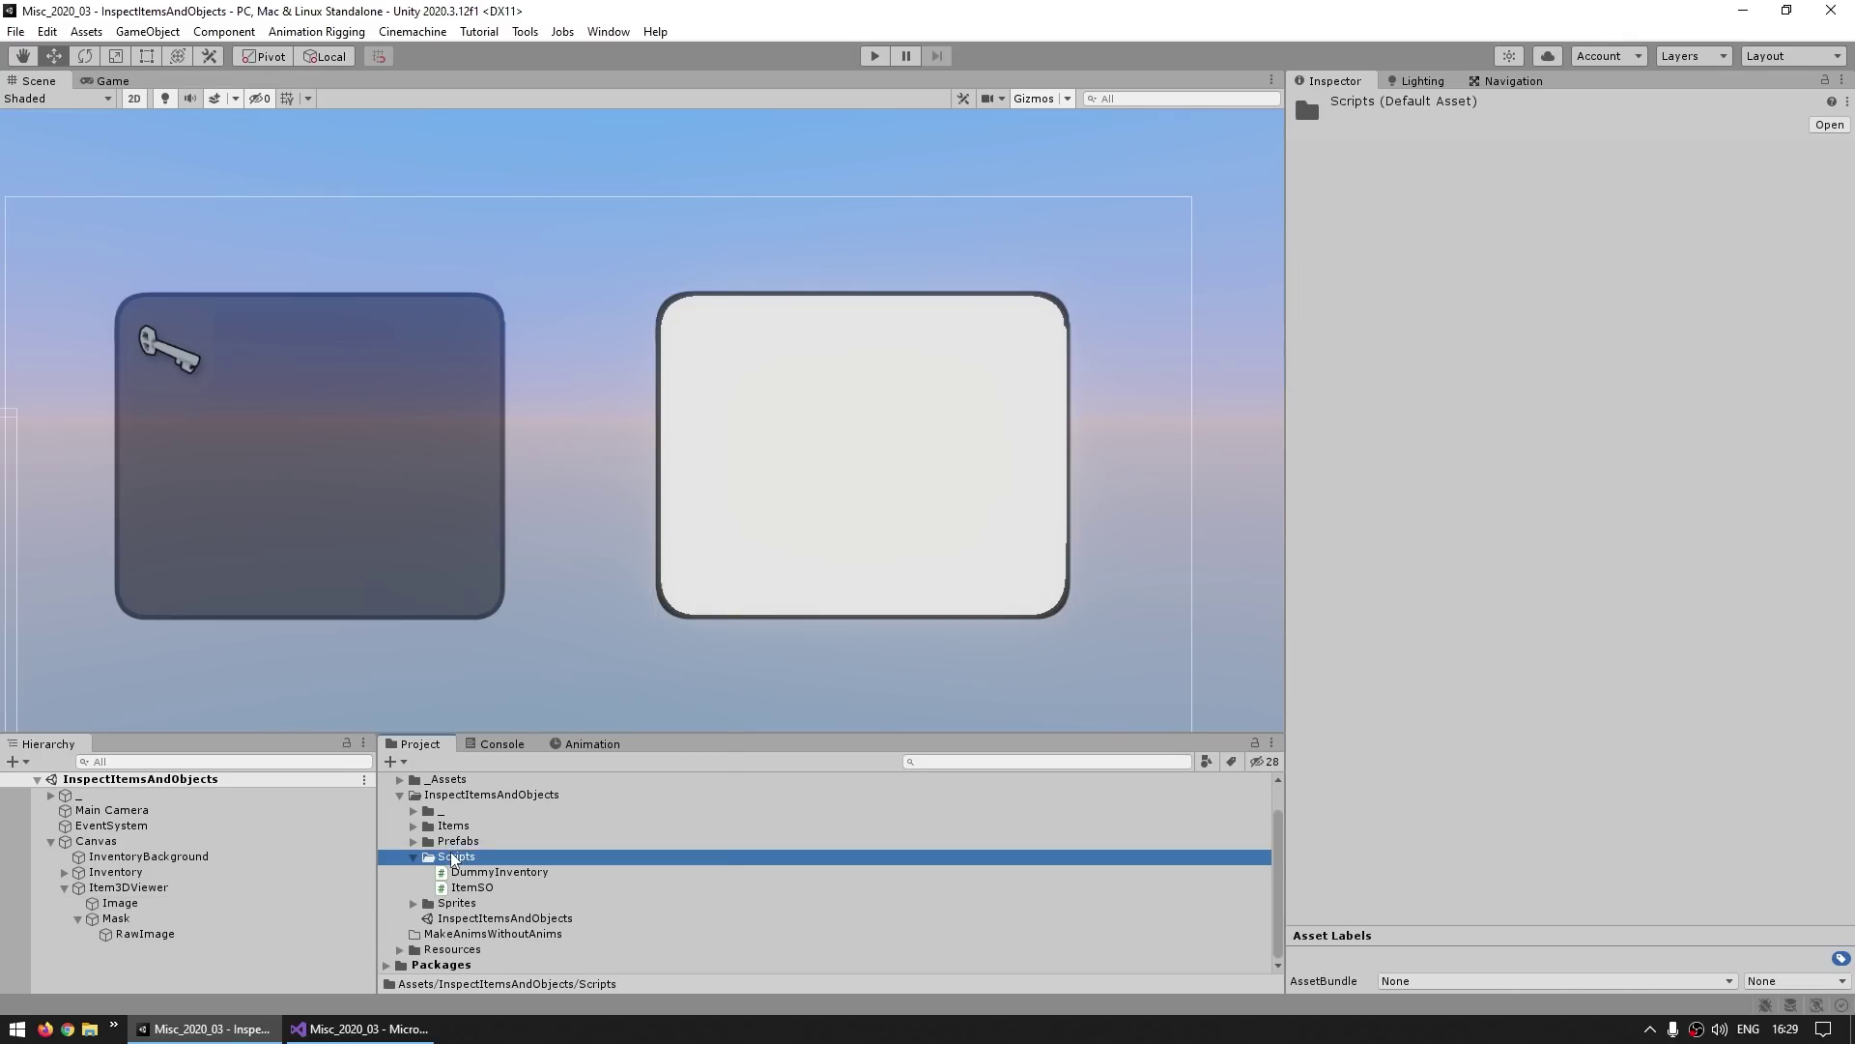
pyautogui.rightClick(454, 858)
pyautogui.moveTo(570, 329)
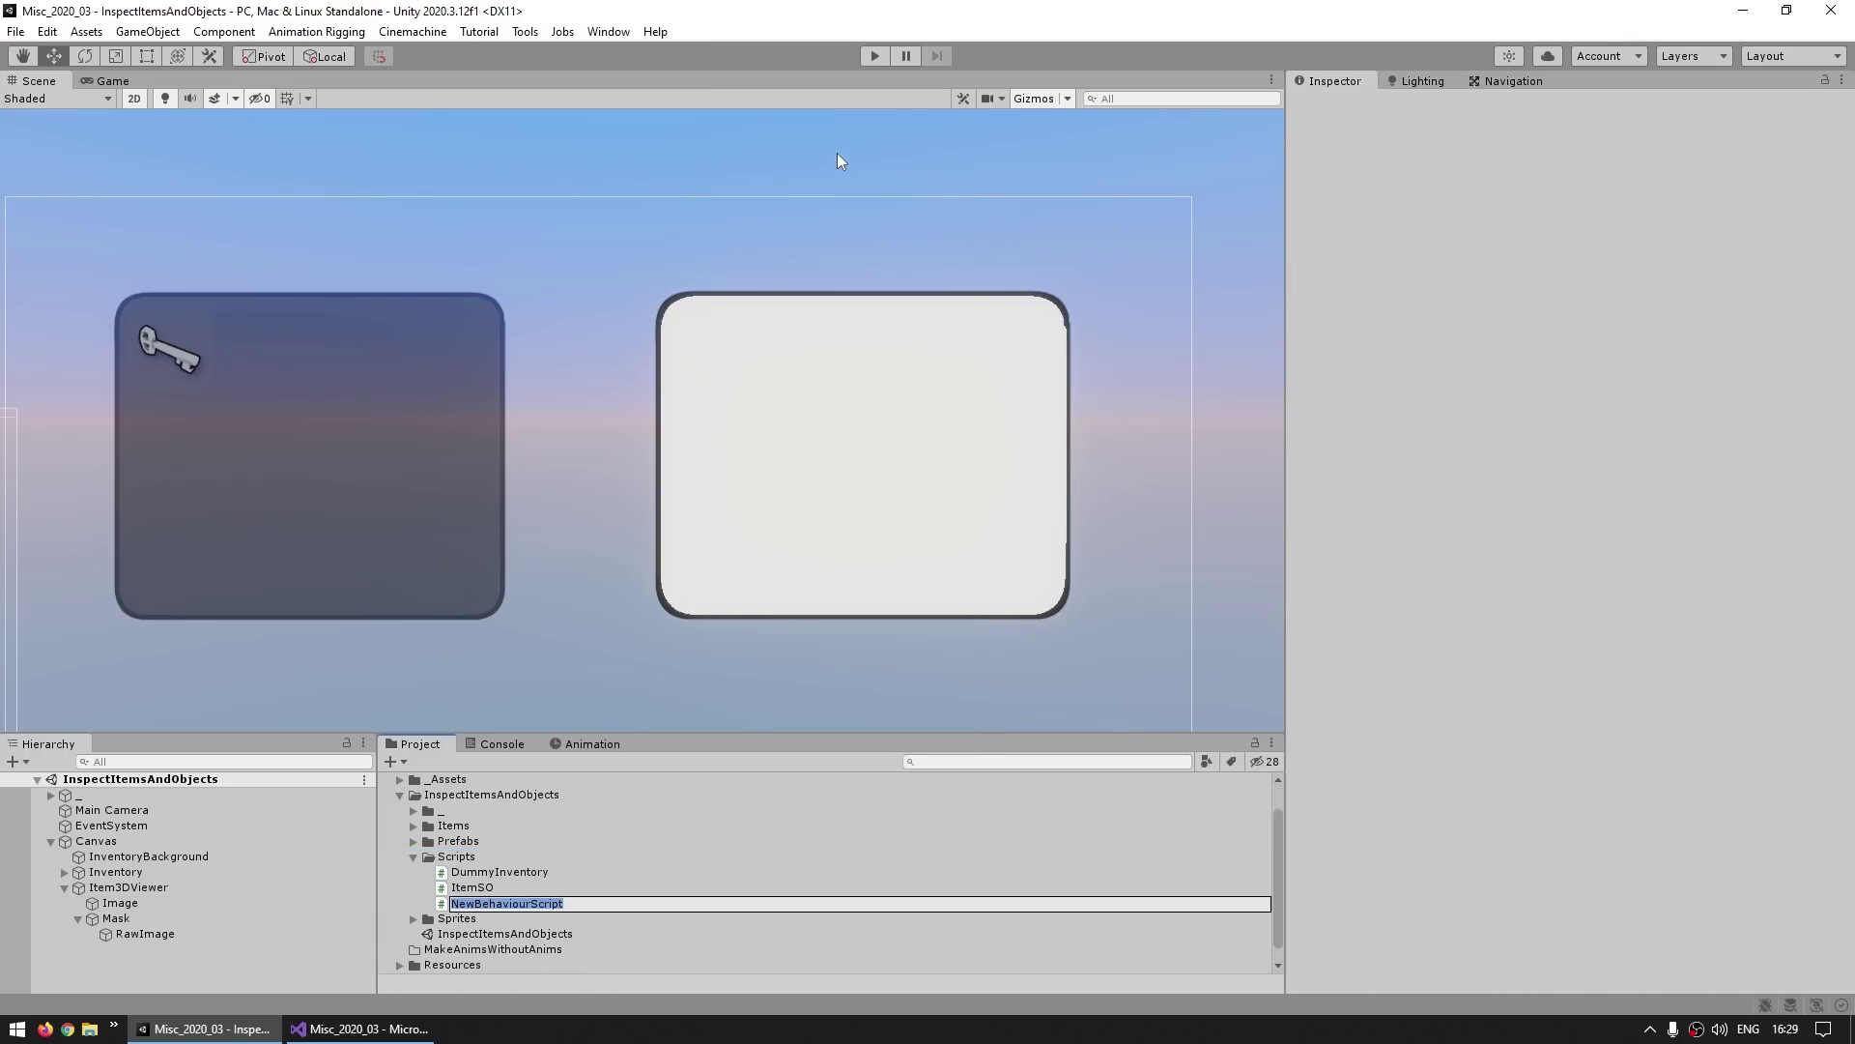
pyautogui.write('Item3DViewer')
pyautogui.press('Return')
# Step: Attach the Item3DViewer script to the Item3DViewer object and open the script for editing
pyautogui.click(128, 887)
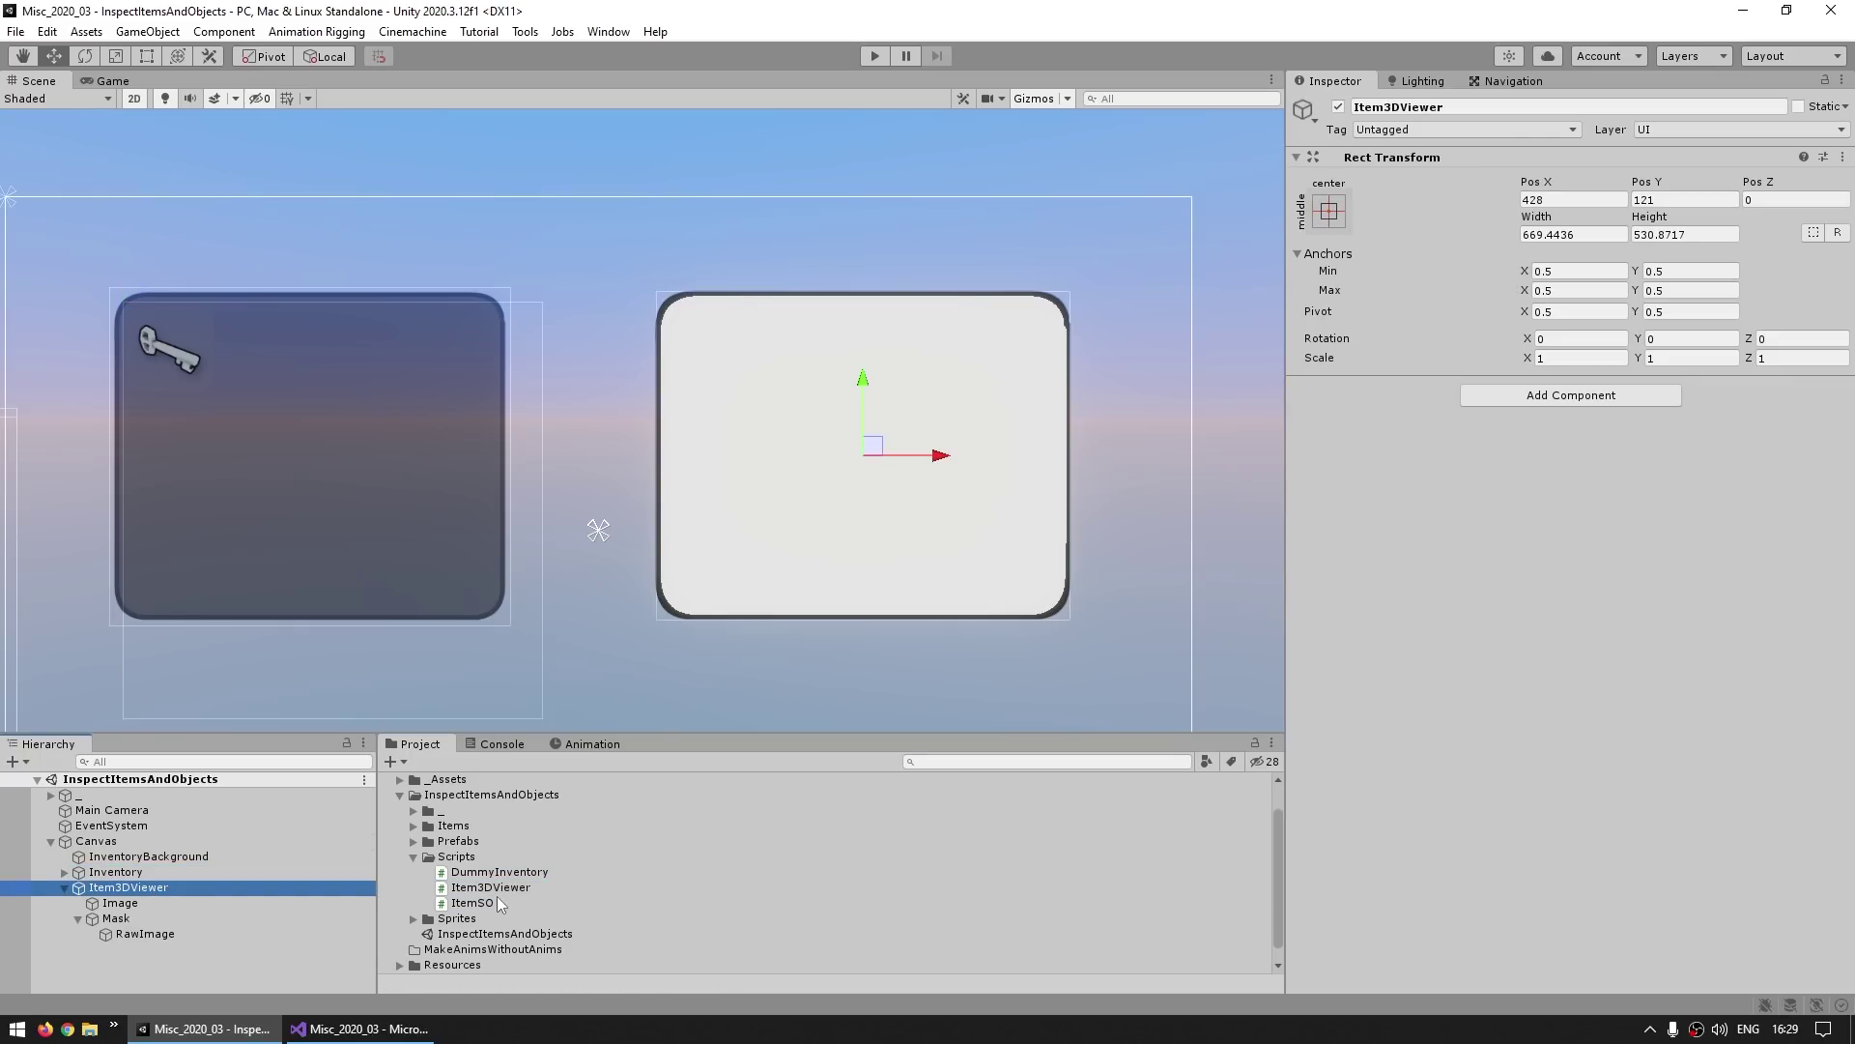
pyautogui.moveTo(490, 887); pyautogui.dragTo(1556, 595)
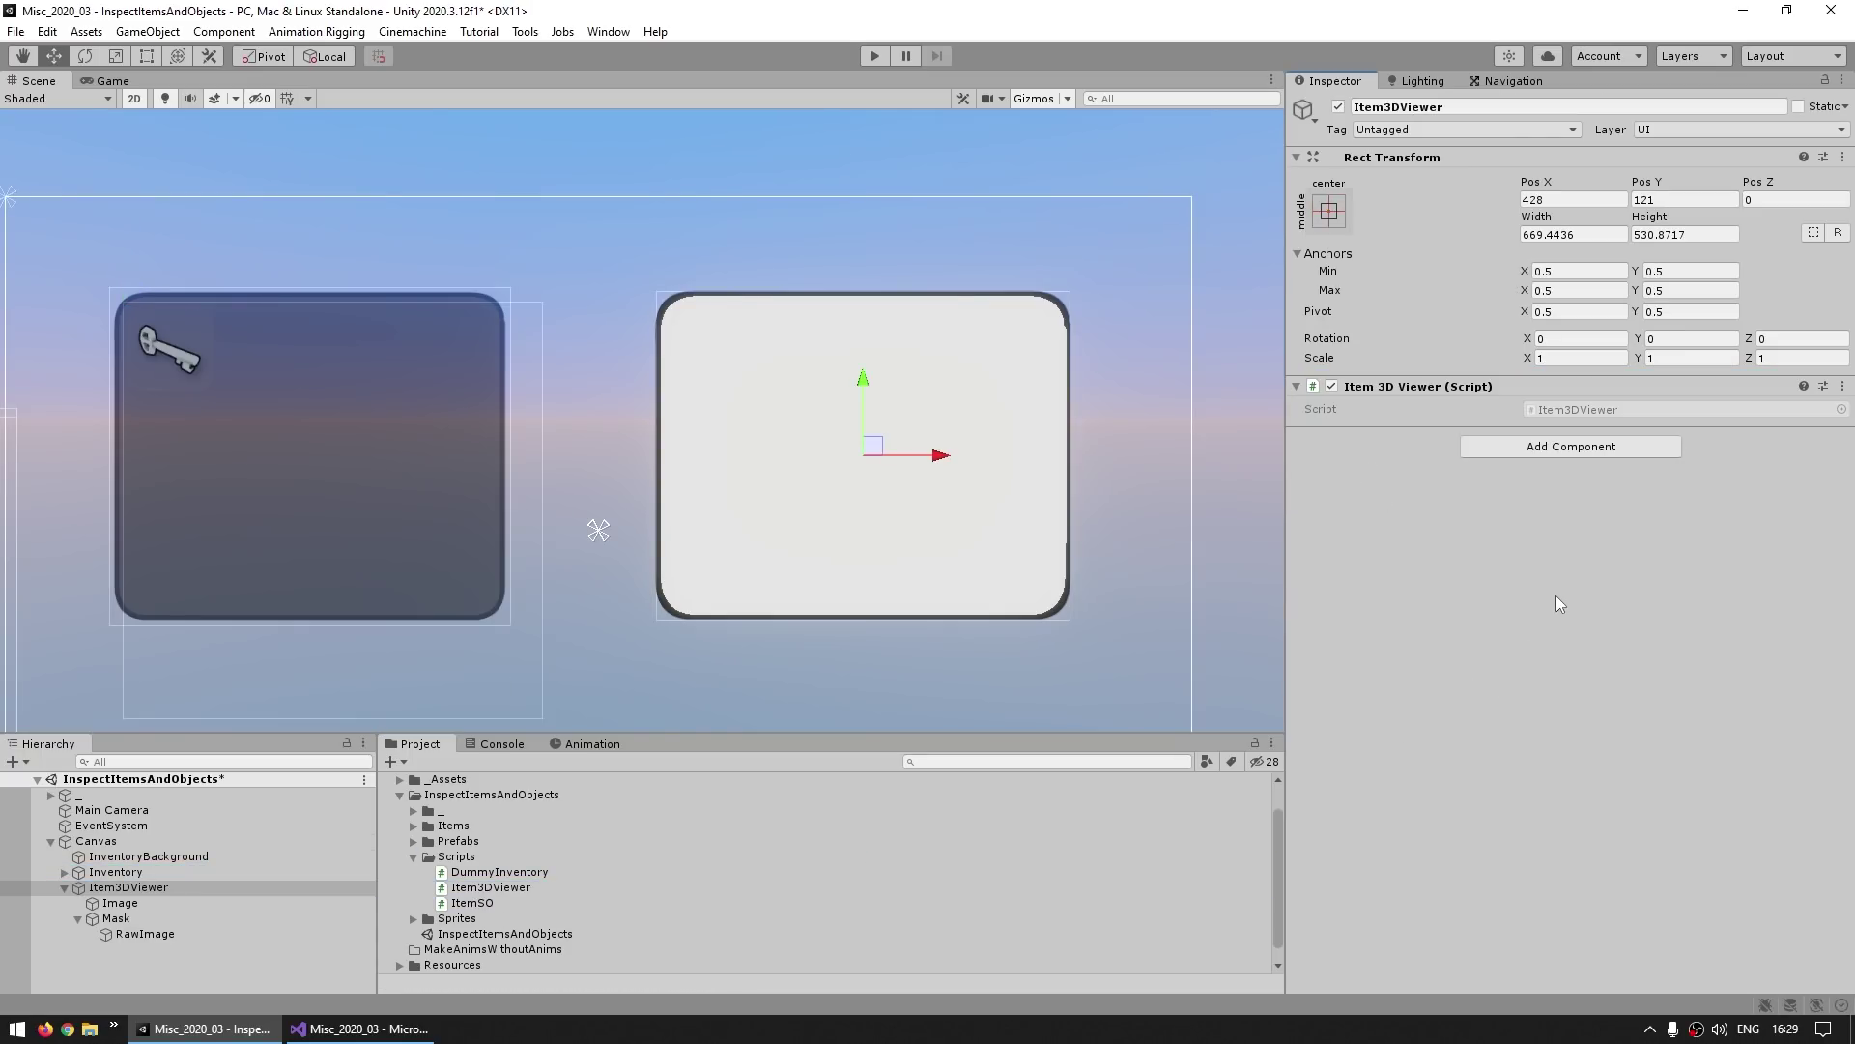
pyautogui.doubleClick(1585, 409)
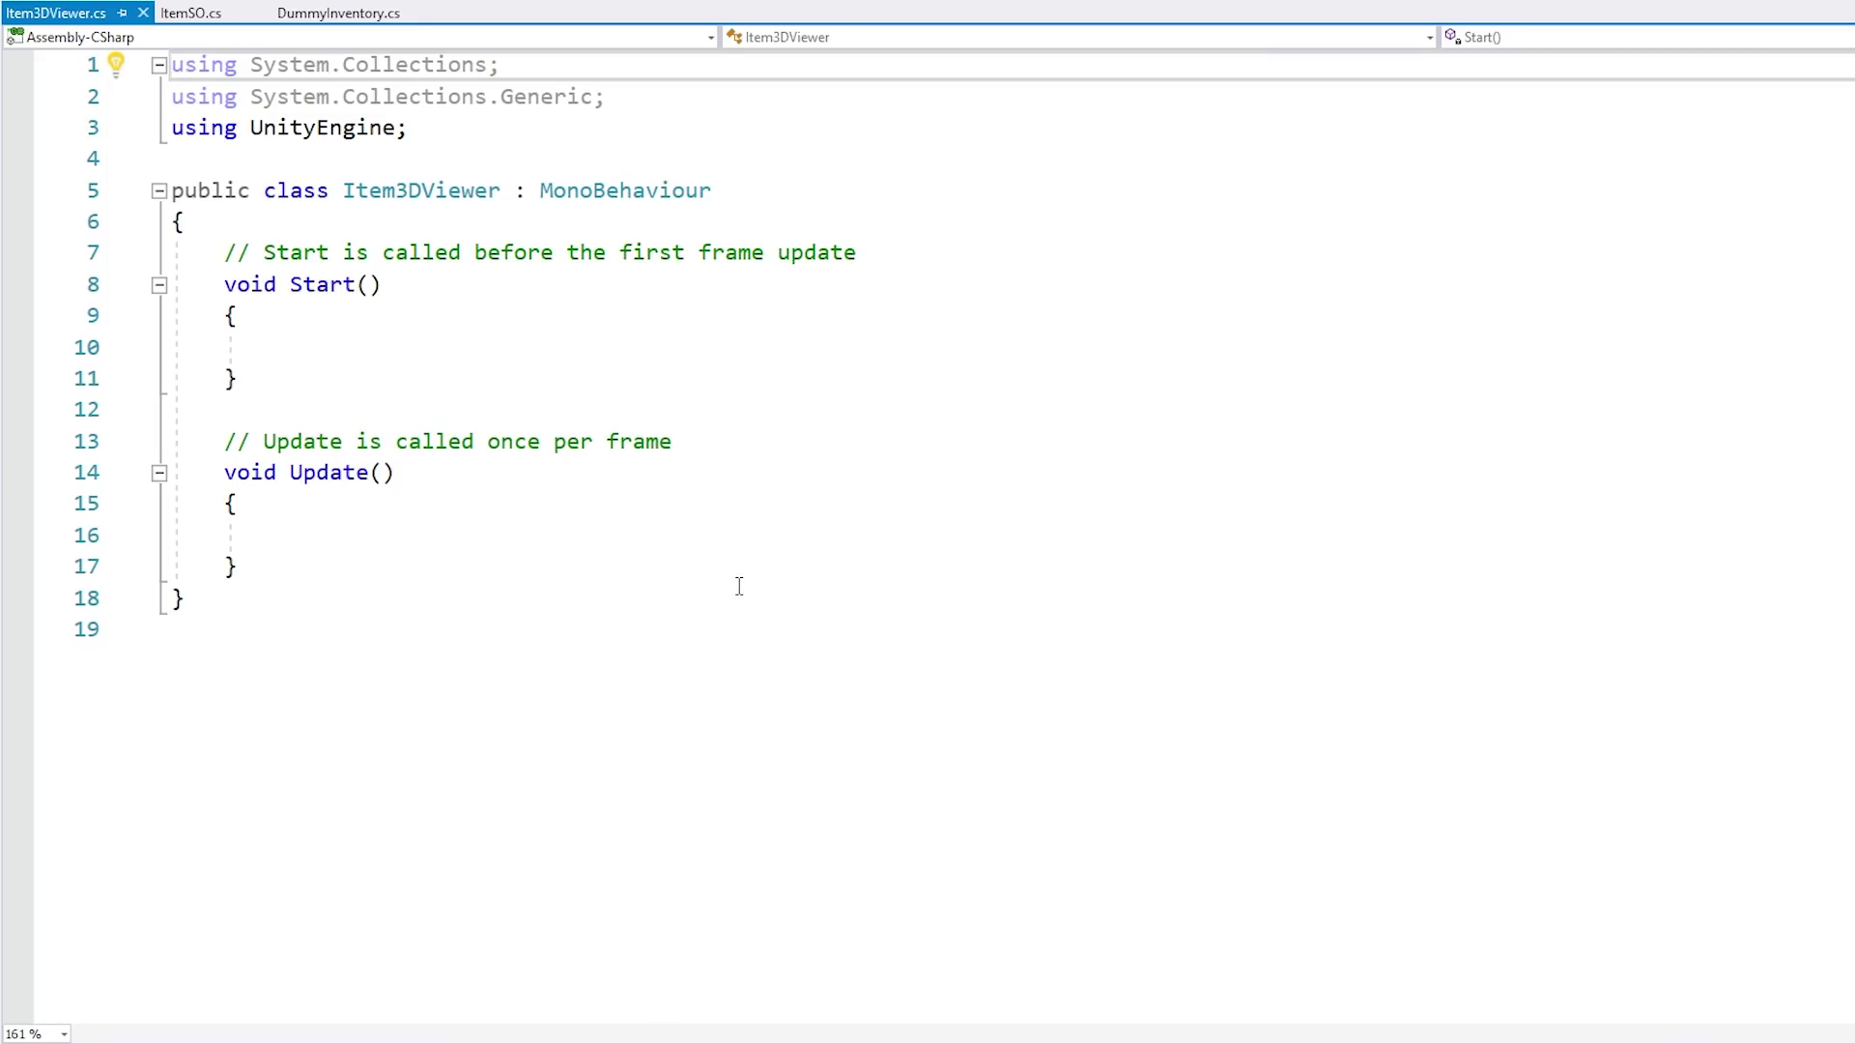
# Step: Remove the template Start and Update methods, leaving an empty Item3DViewer class with its opening brace on the declaration line
pyautogui.moveTo(184, 221); pyautogui.dragTo(431, 866)
pyautogui.press('Delete')
pyautogui.press('Return')
pyautogui.write('}')
pyautogui.press('Up')
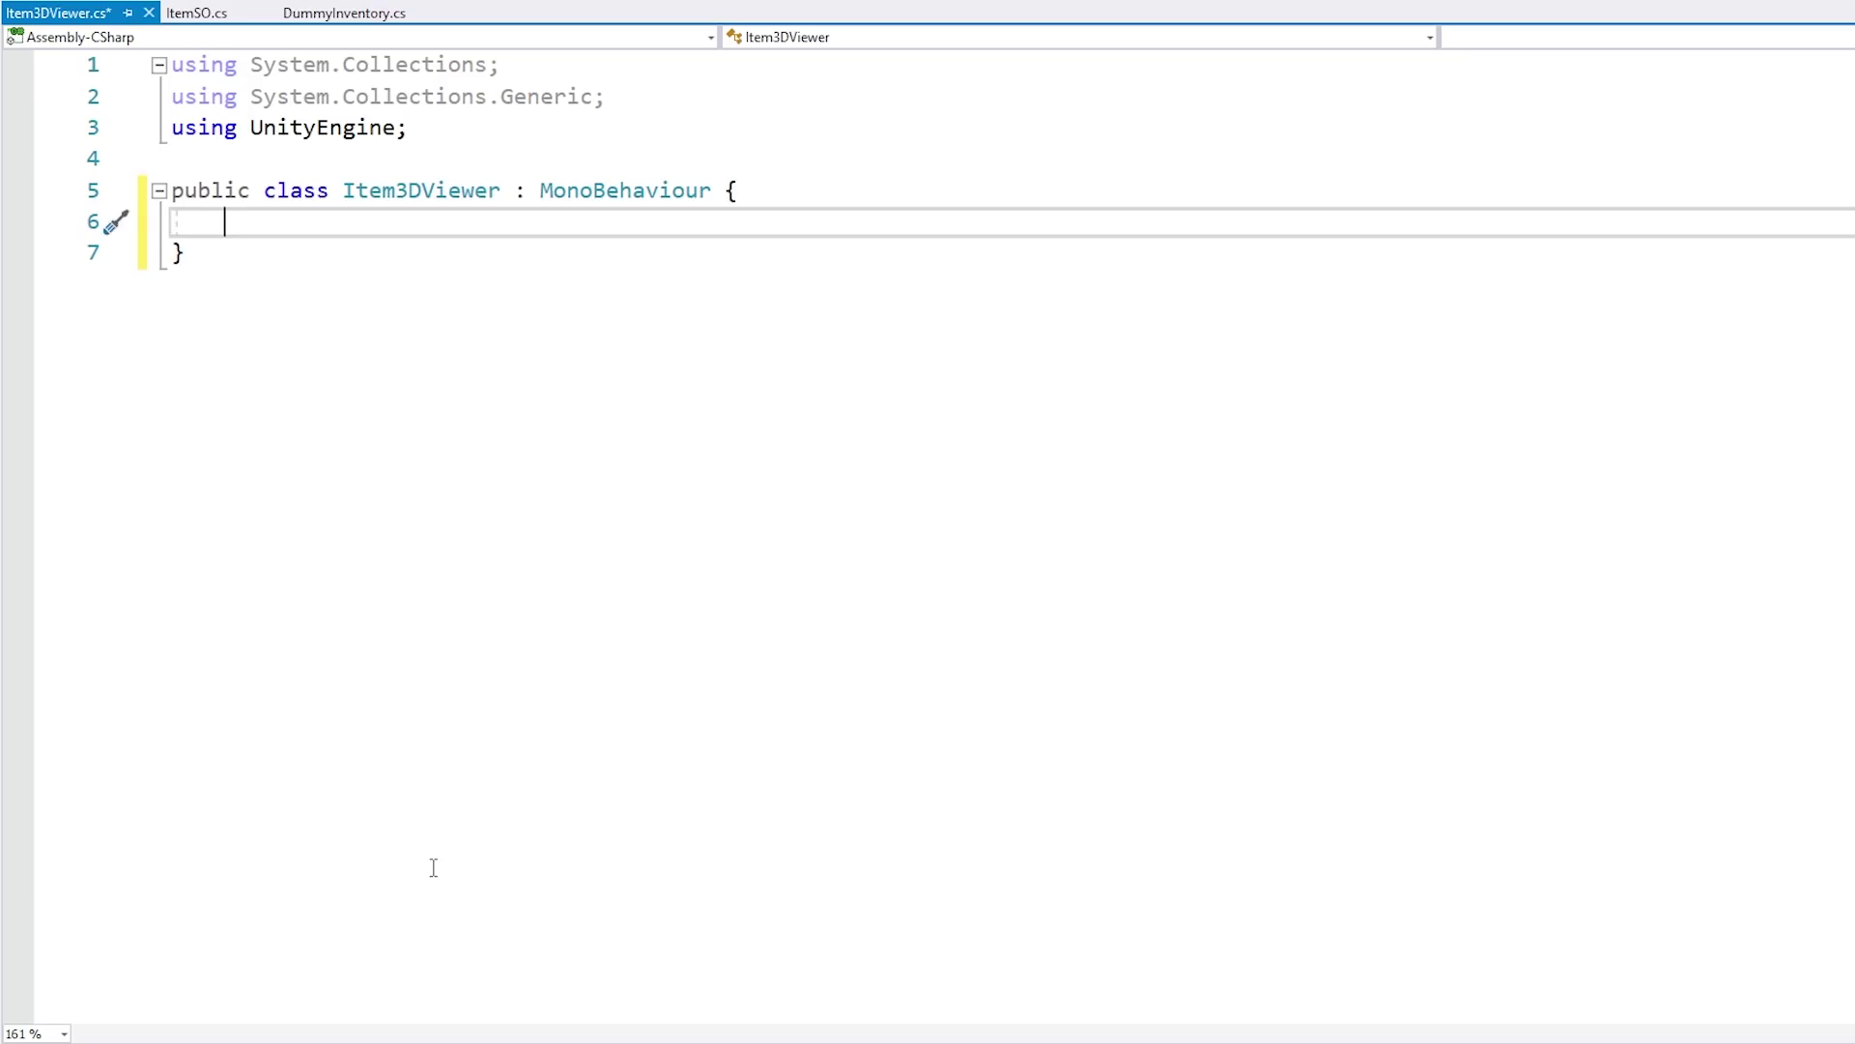
# Step: Declare a serialized private DummyInventory field named dummyInventory in the class and save the script
pyautogui.press('Return')
pyautogui.write('[SerializeField] private DummyInventory')
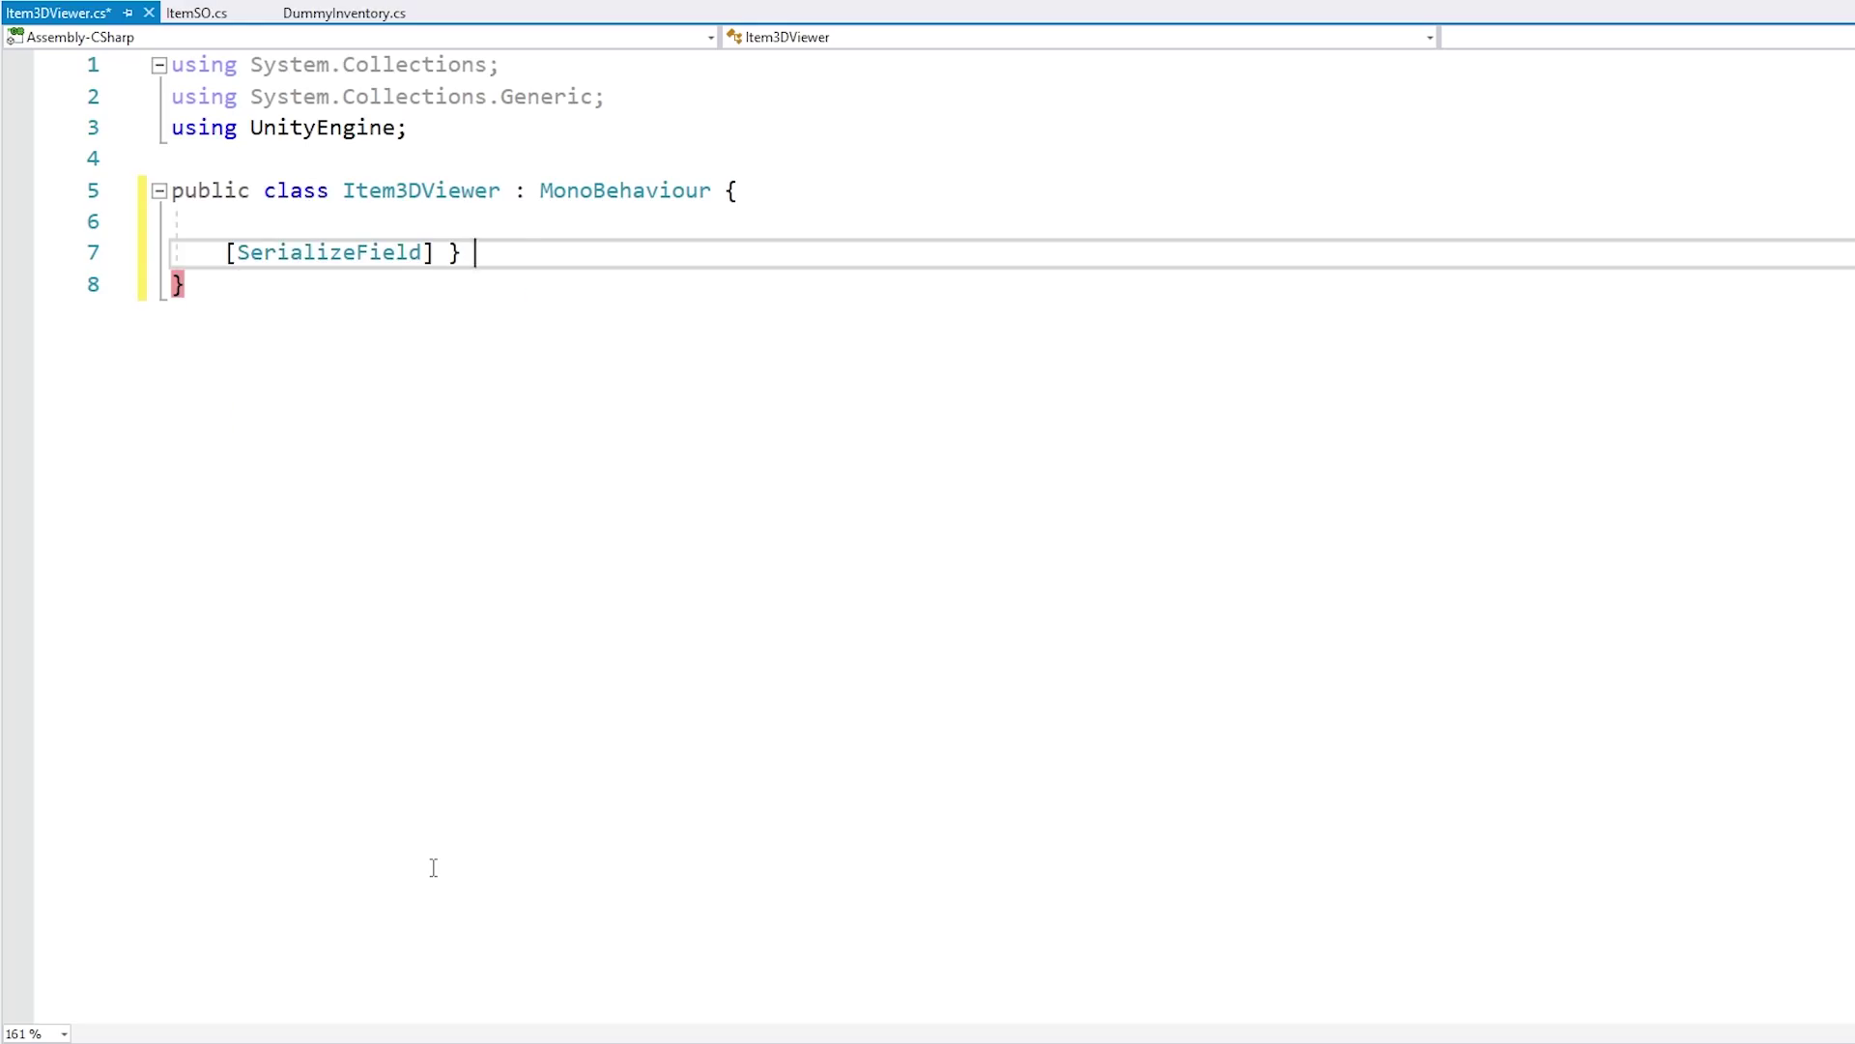
pyautogui.write(' dummyInventory;')
pyautogui.press('Return')
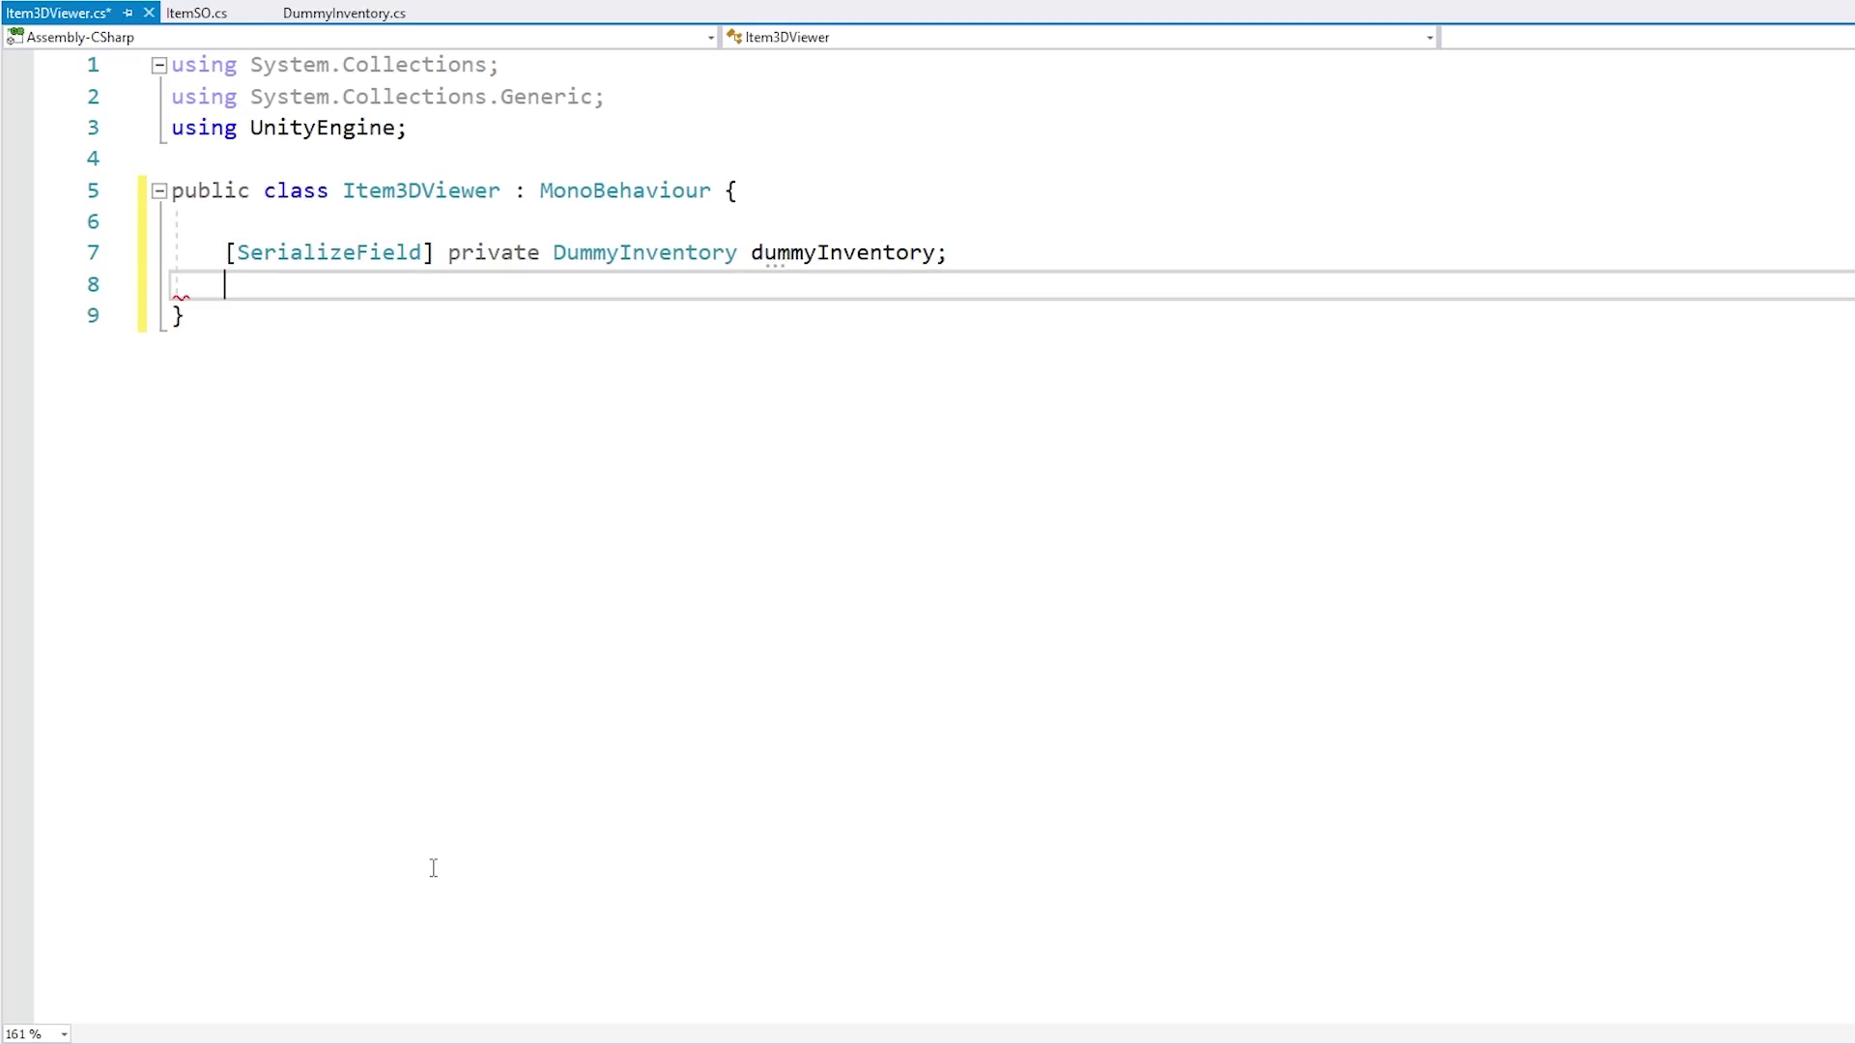
pyautogui.hotkey('ctrl', 's')
# Step: Switch to Unity and assign the Inventory object to the Dummy Inventory reference of the Item 3D Viewer component
pyautogui.click(859, 254)
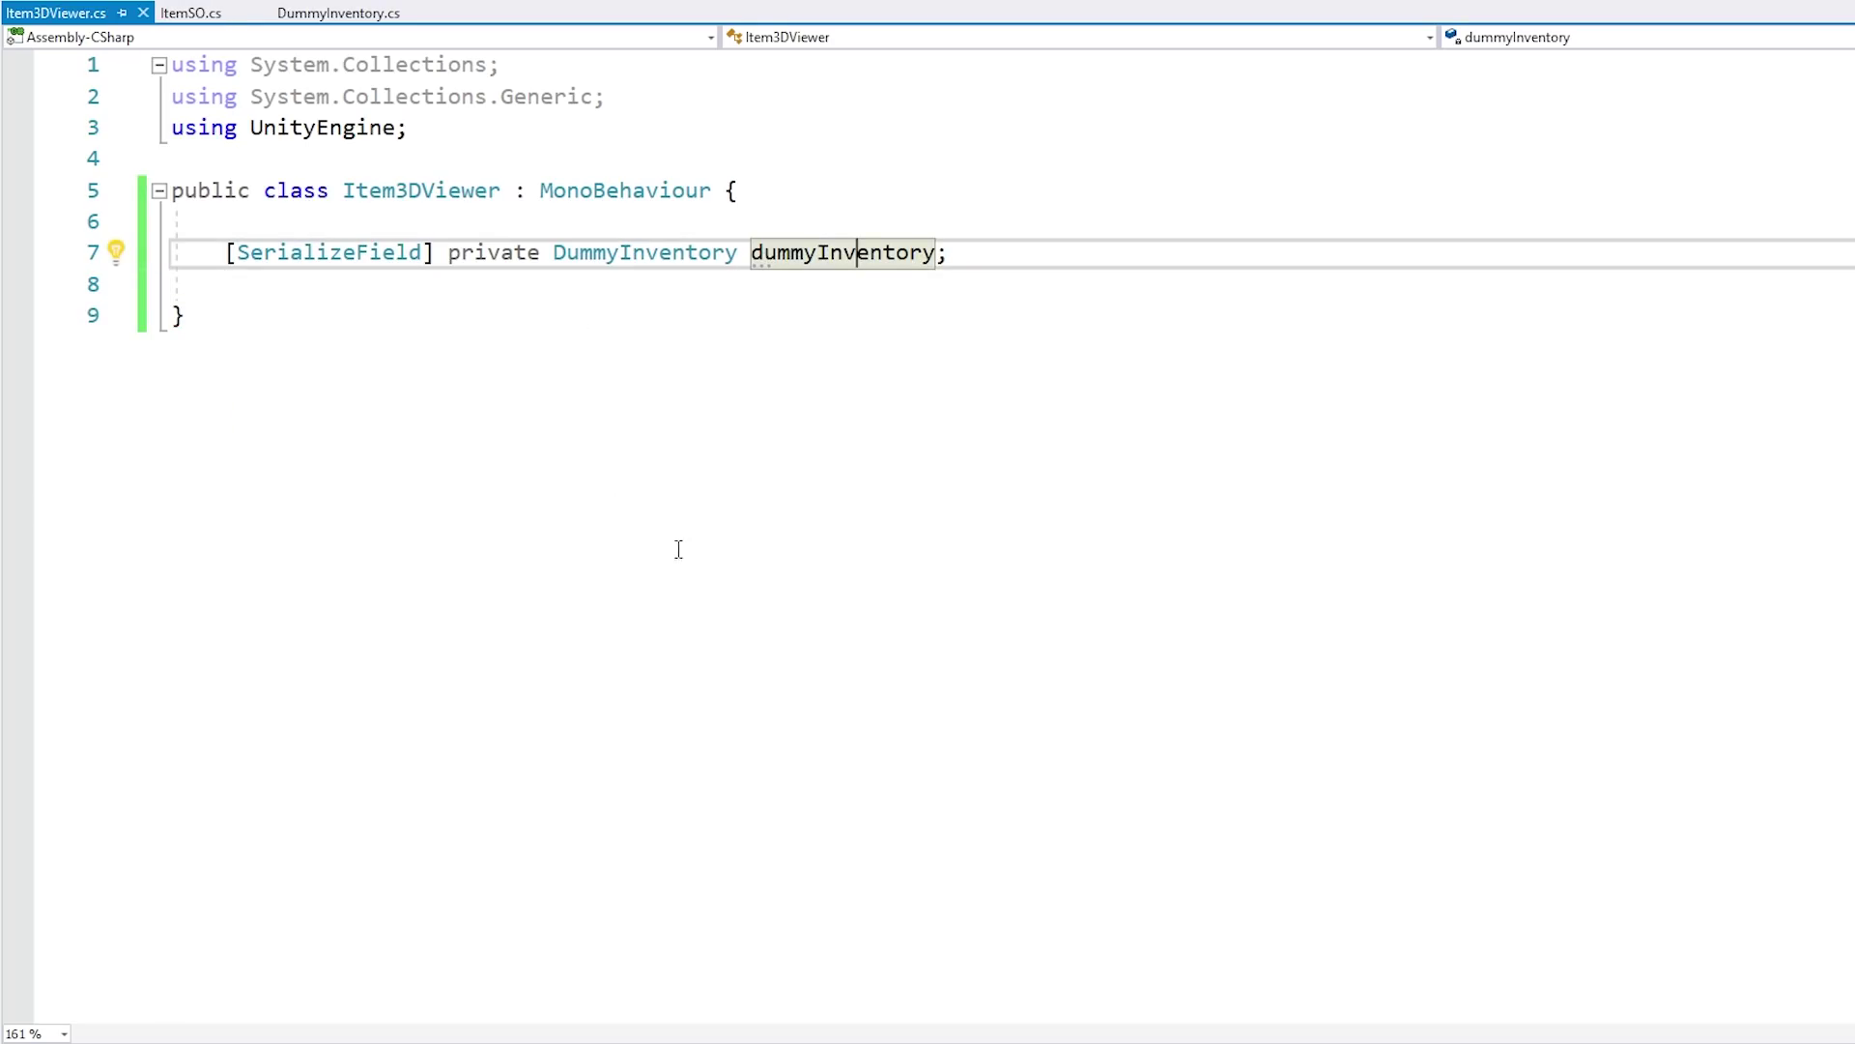
pyautogui.hotkey('alt', 'Tab')
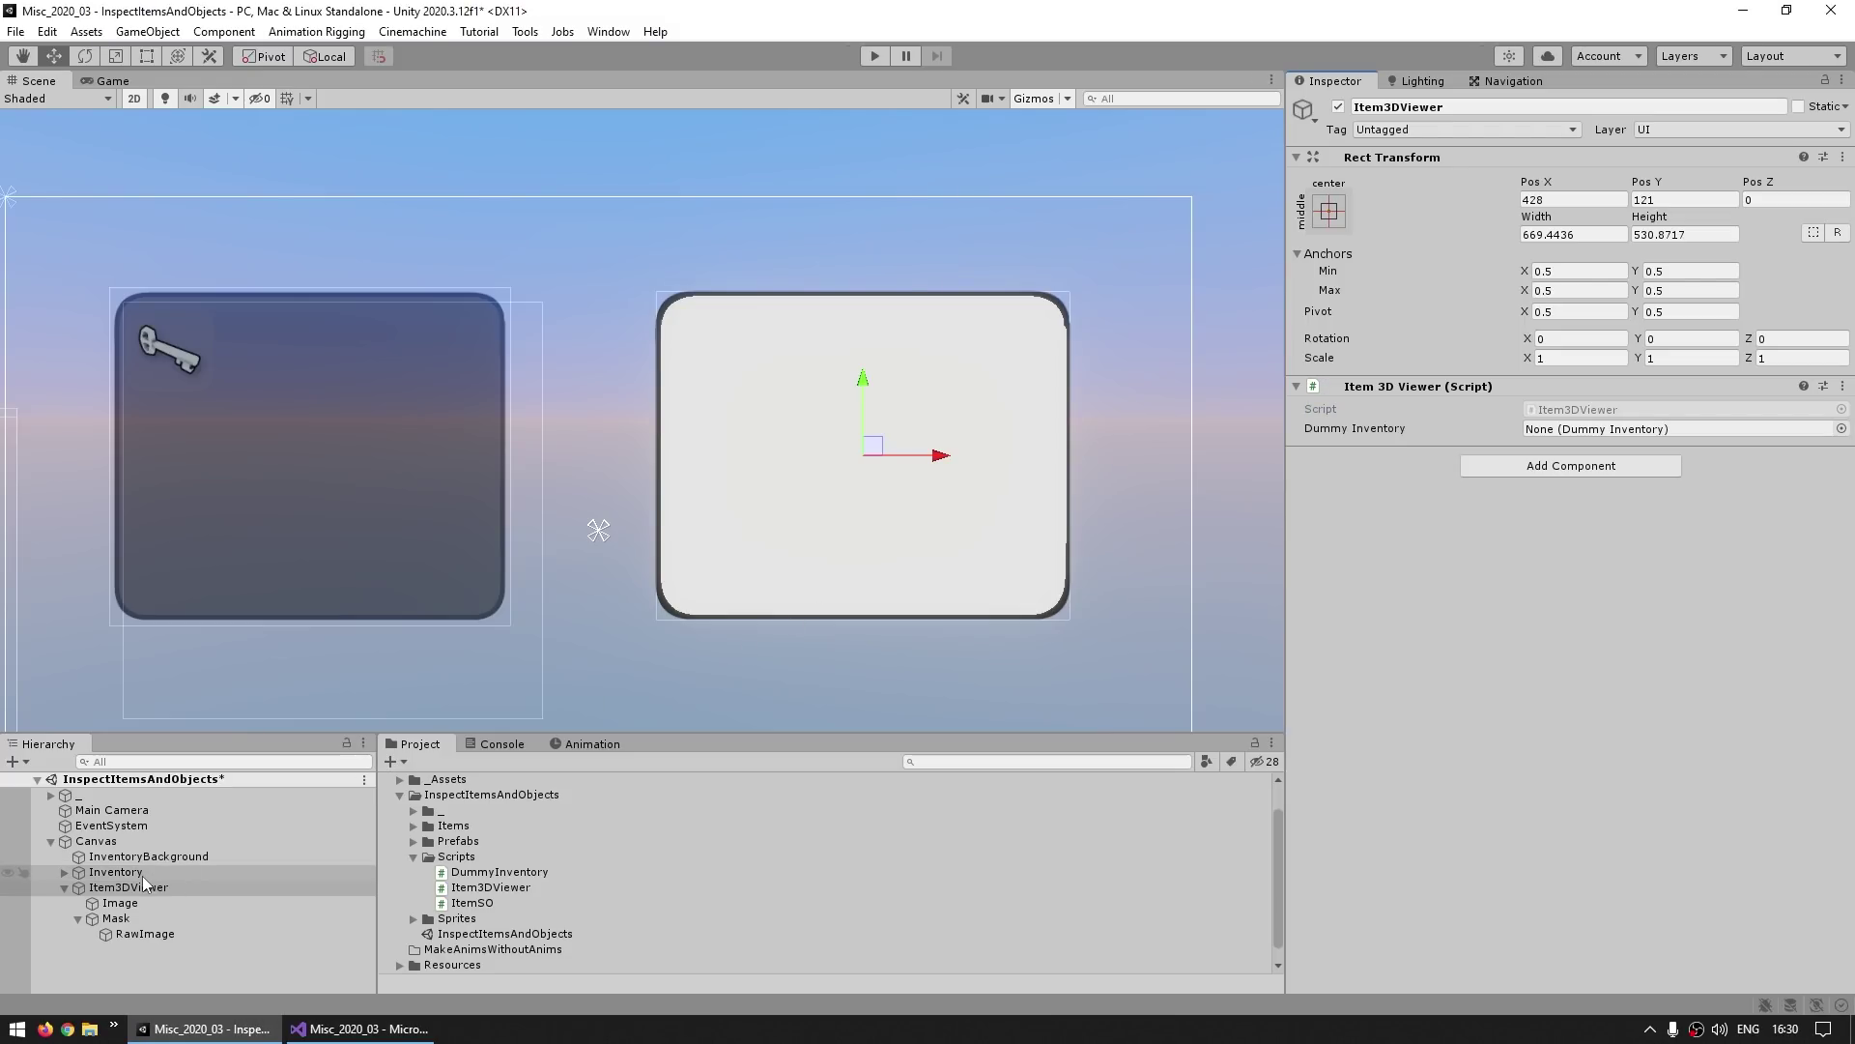
pyautogui.moveTo(142, 876); pyautogui.dragTo(1599, 437)
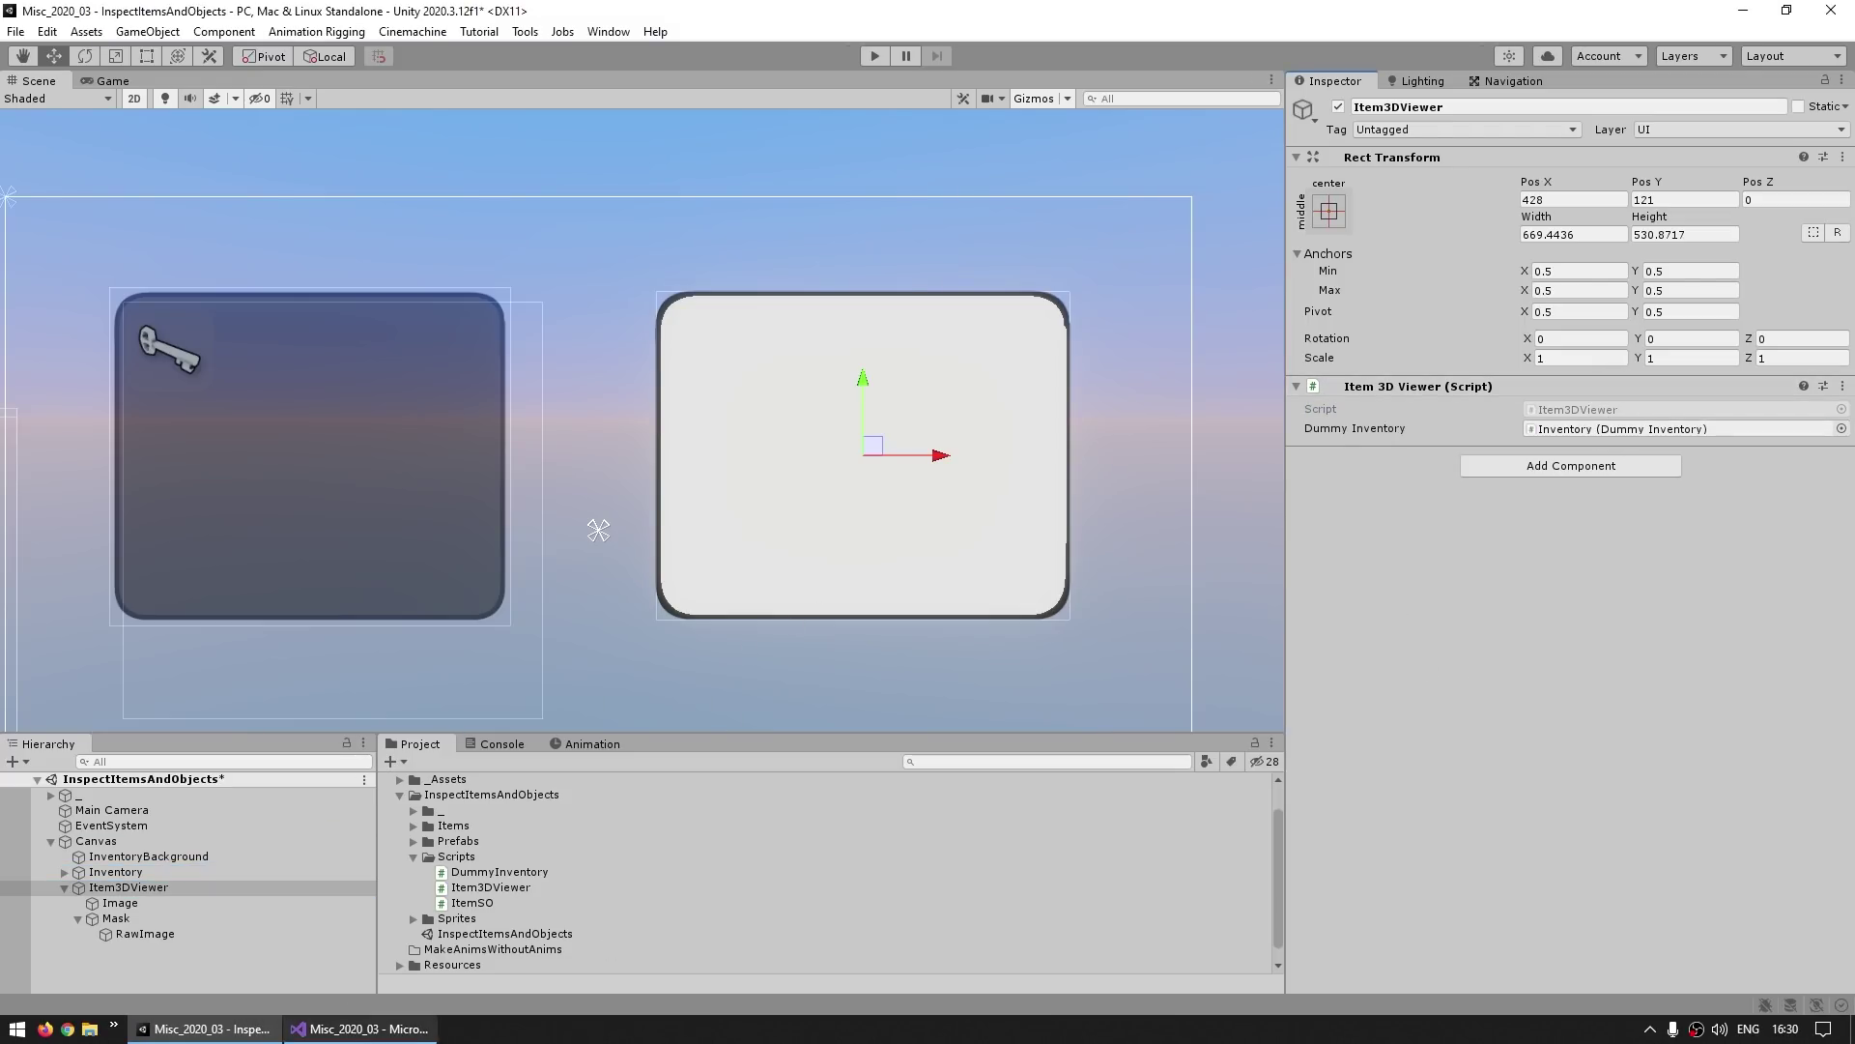
# Step: Switch back to Visual Studio and add a private void Start() method below the dummyInventory field
pyautogui.hotkey('alt', 'Tab')
pyautogui.click(264, 272)
pyautogui.press('Return')
pyautogui.write('private void Start() {')
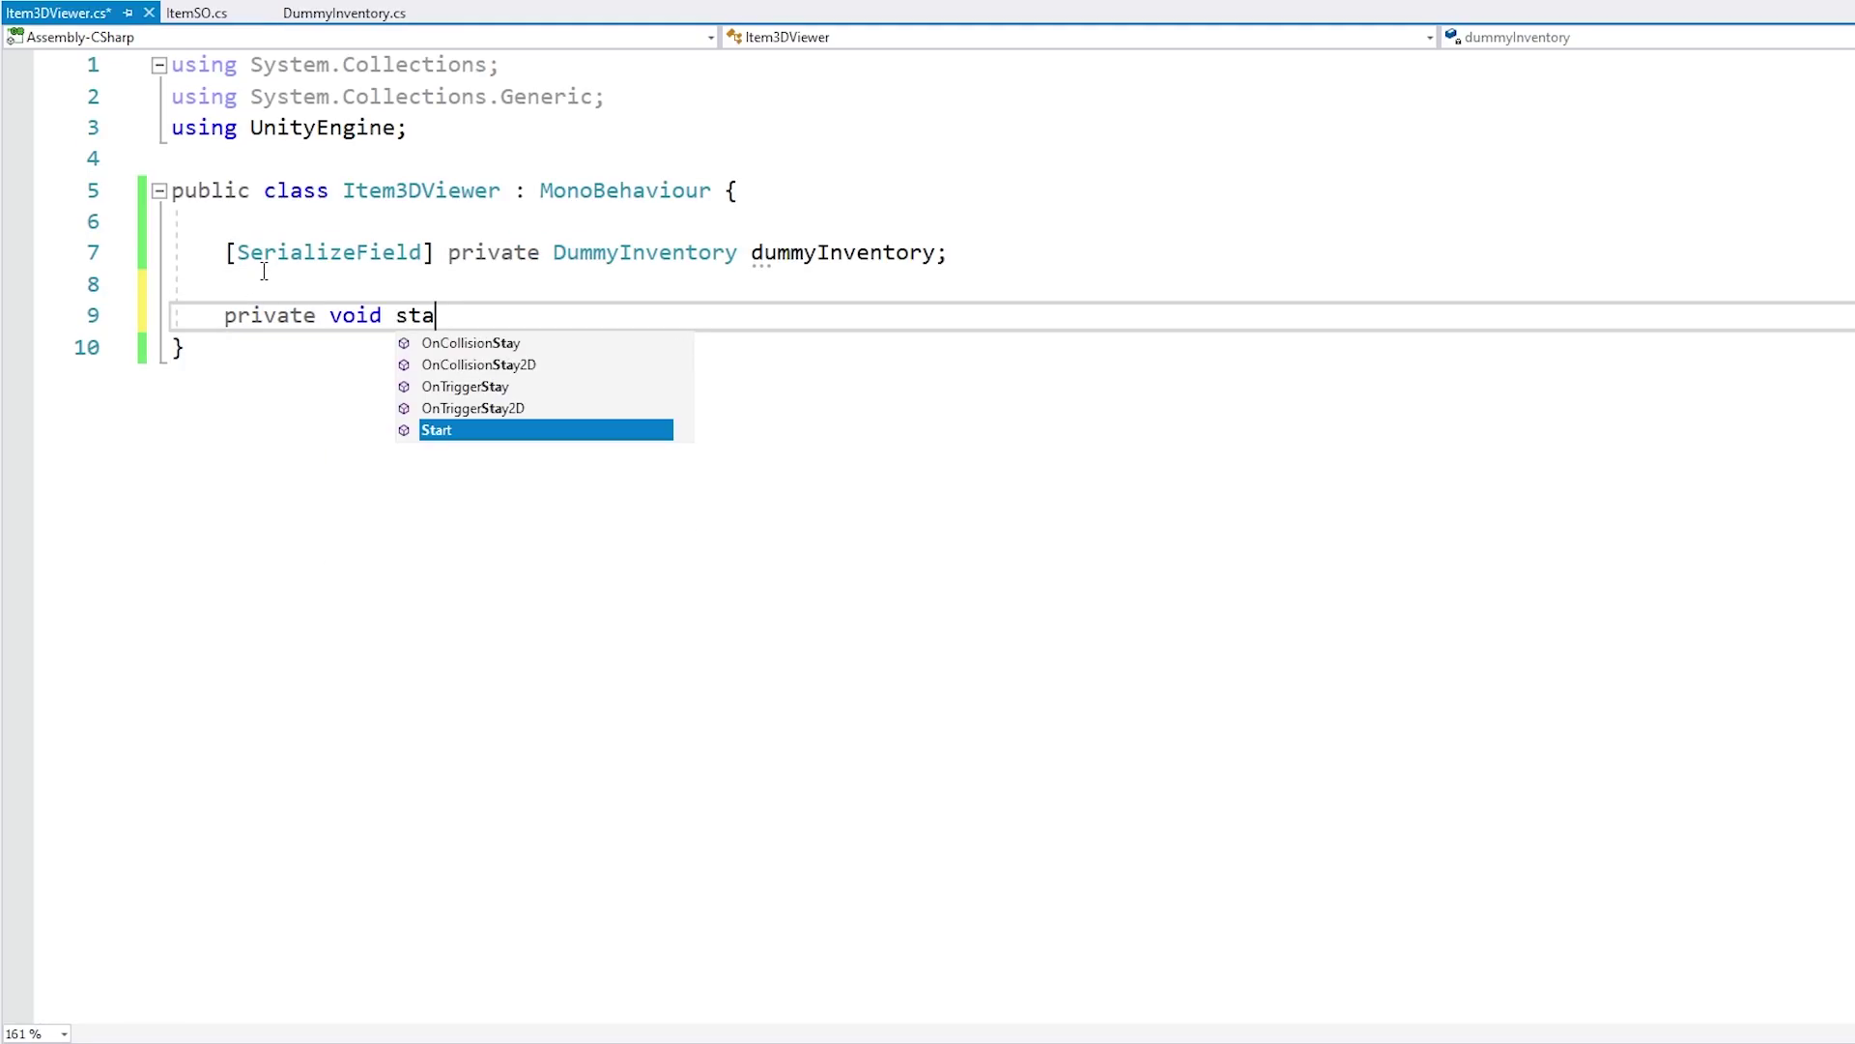
pyautogui.press('Return')
# Step: In Start, subscribe to dummyInventory.OnItemSelected with a generated handler method DummyInventory_OnItemSelected
pyautogui.write('dumm')
pyautogui.press('Tab')
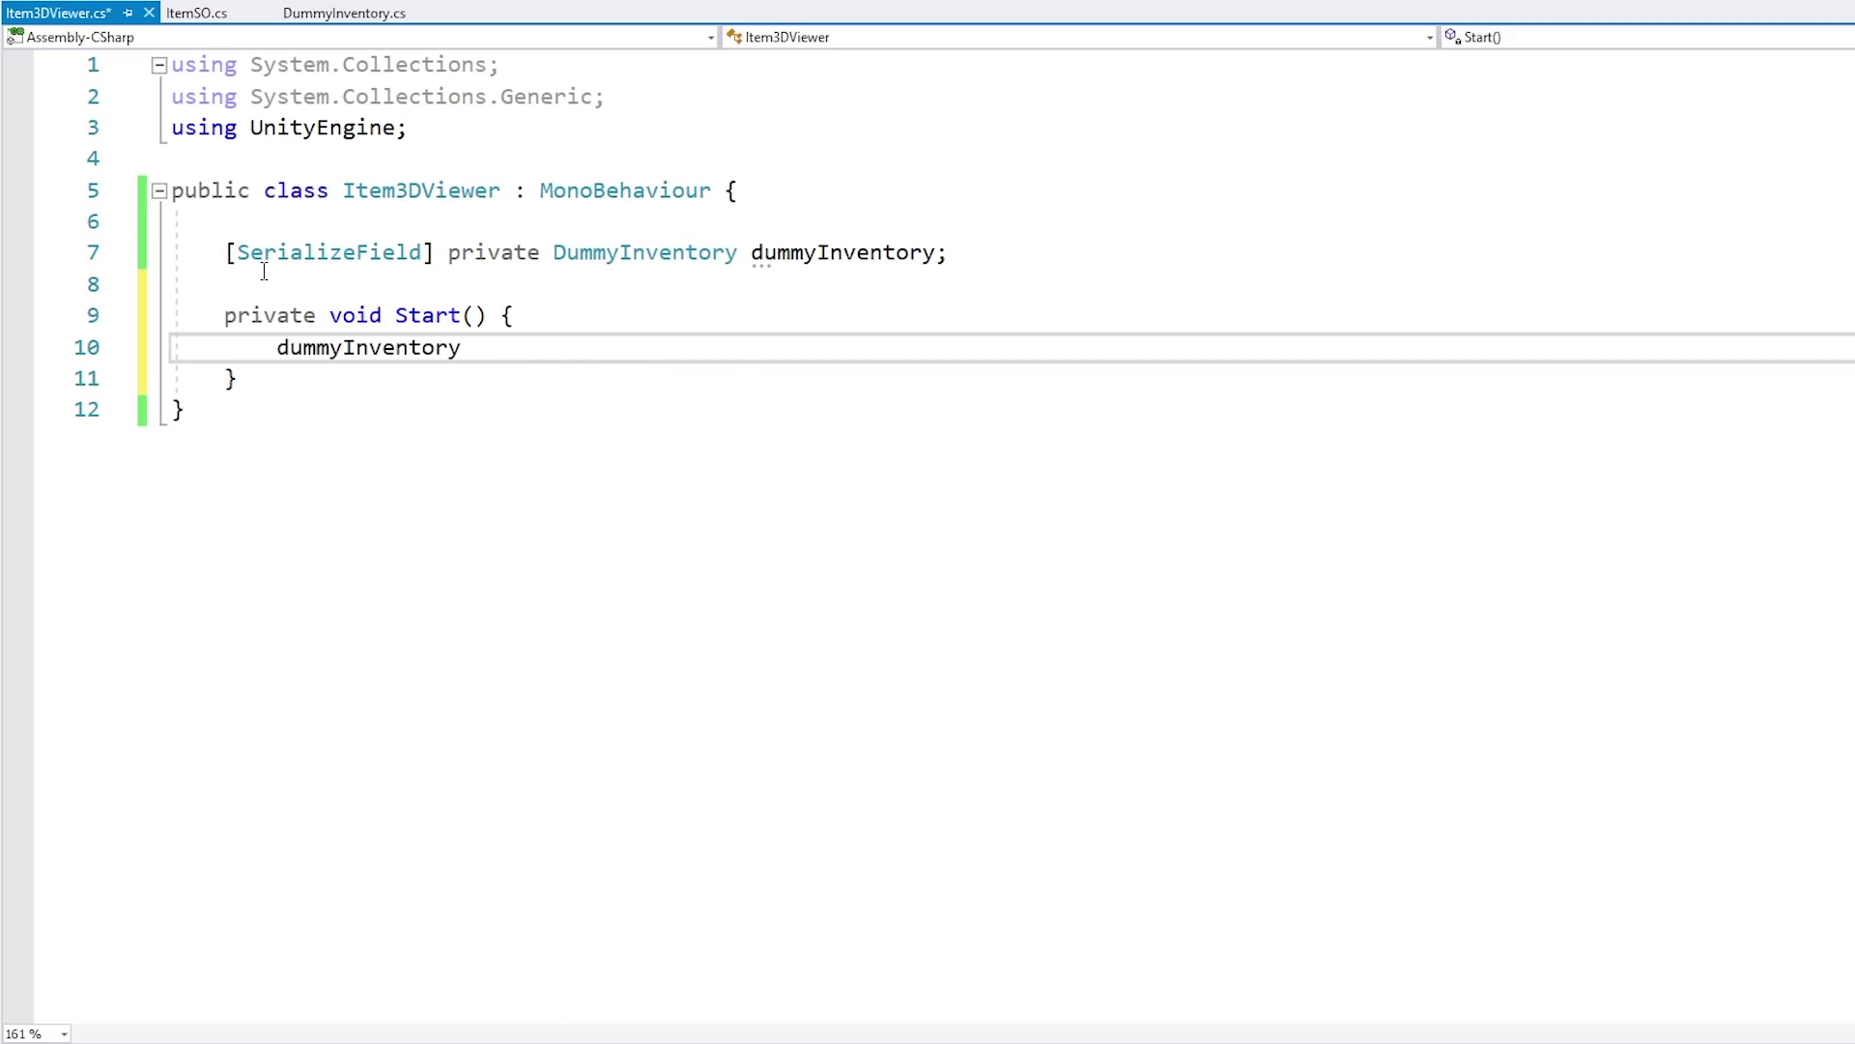
pyautogui.write('.on')
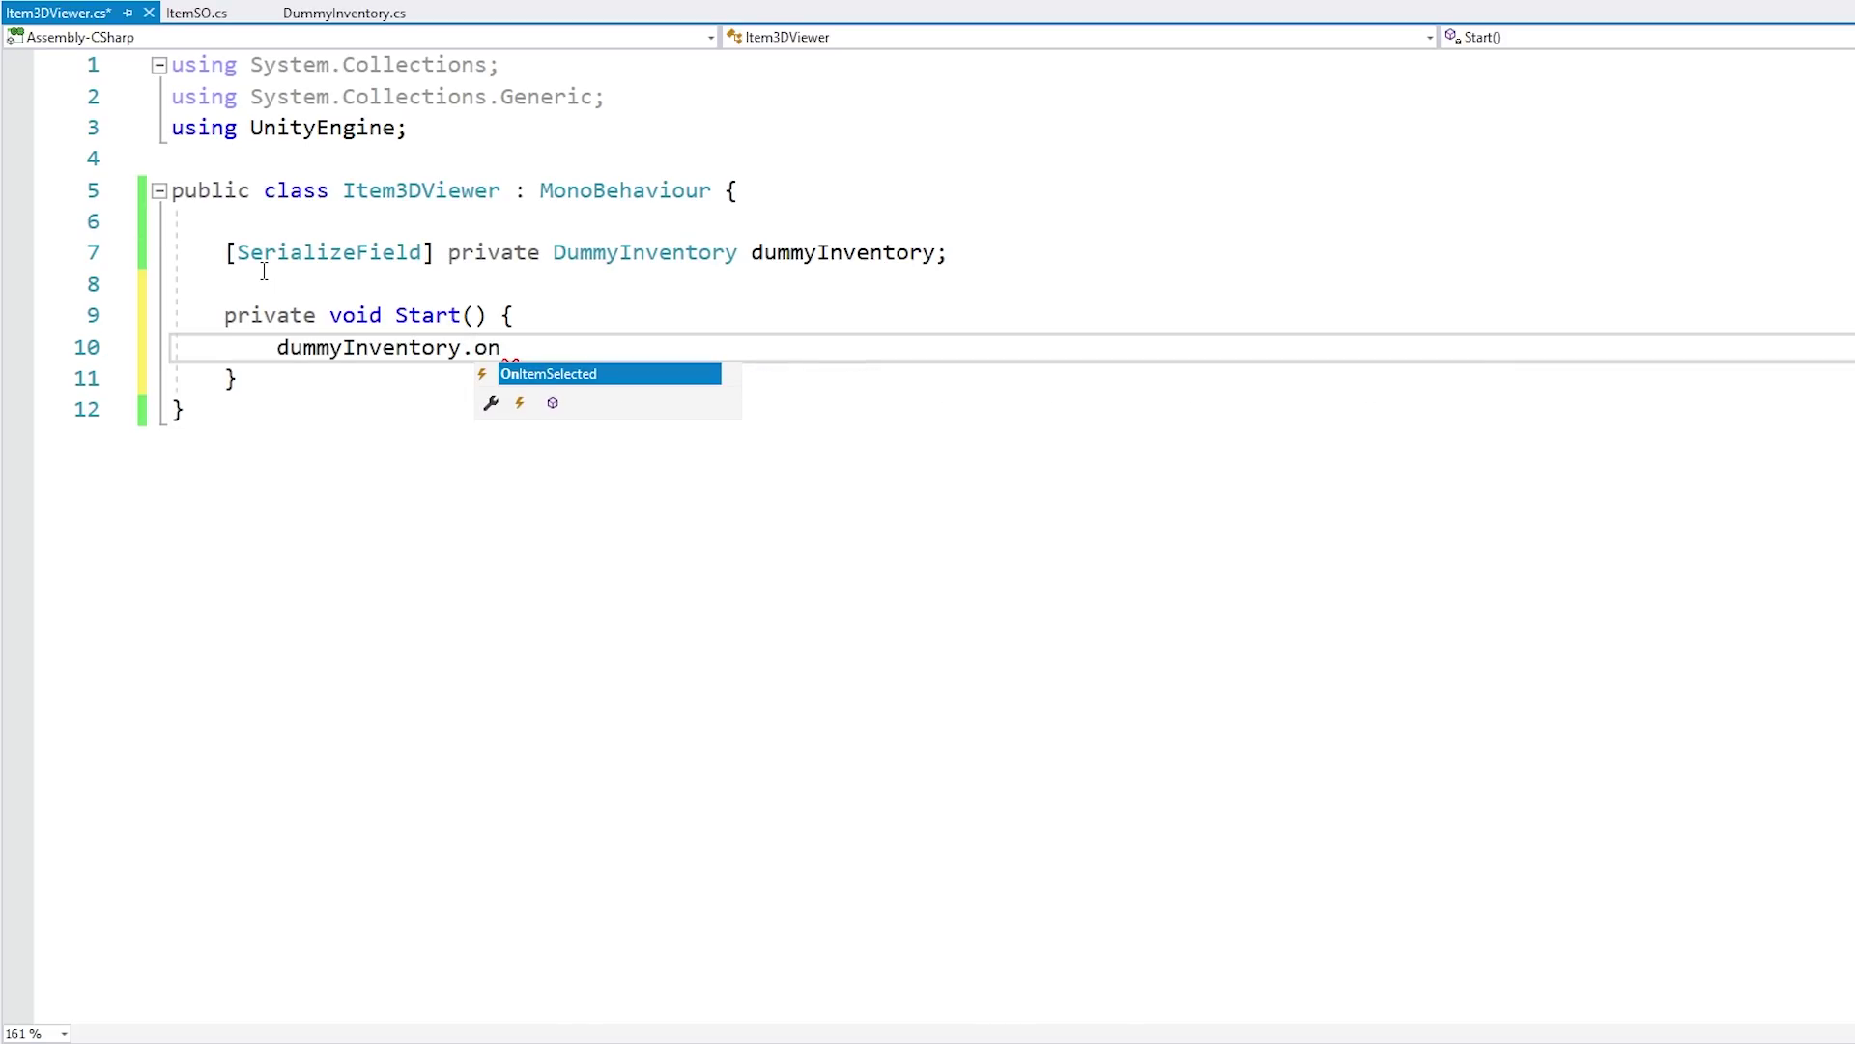
pyautogui.press('Tab')
pyautogui.write('+=')
pyautogui.press('Tab')
pyautogui.press('Return')
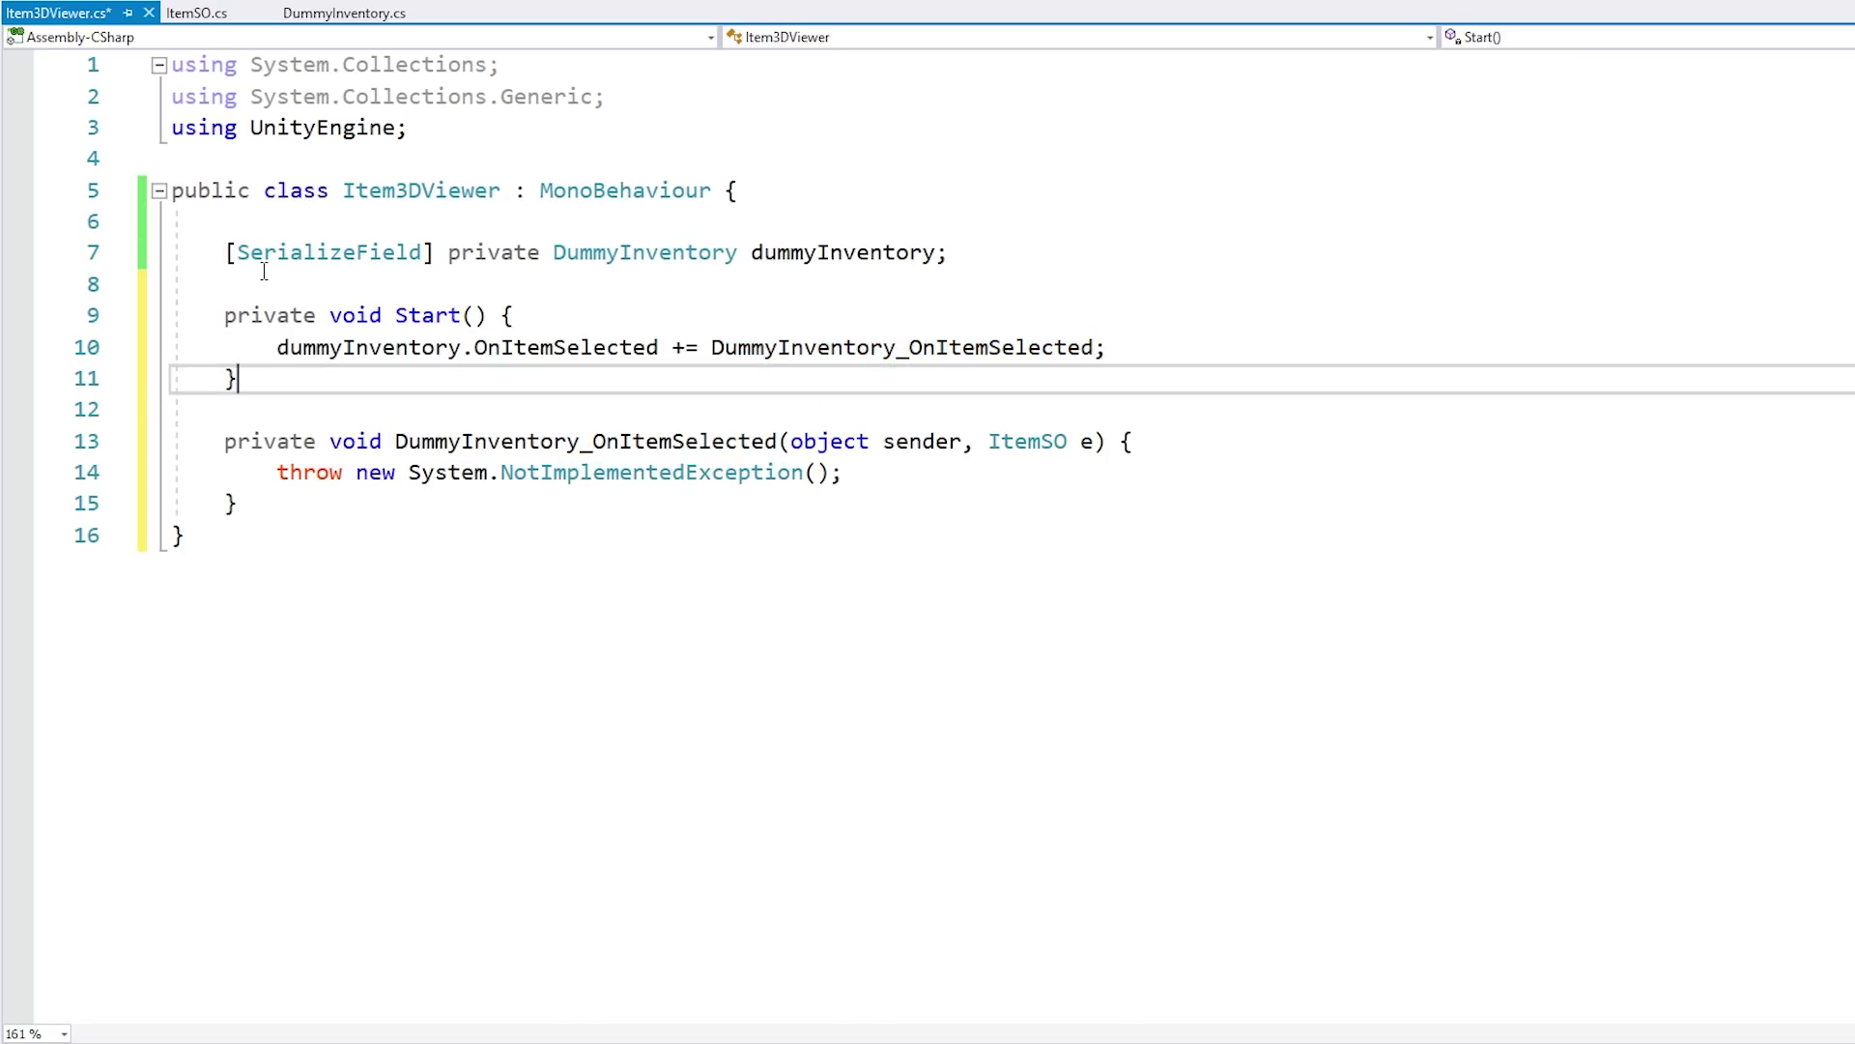
# Step: Delete the NotImplementedException line from DummyInventory_OnItemSelected, add a blank line after the method and save the script
pyautogui.press('Down')
pyautogui.press('Down')
pyautogui.press('Down')
pyautogui.press('Delete')
pyautogui.press('Return')
pyautogui.hotkey('ctrl', 's')
# Step: Review how DummyInventory fires OnItemSelected, and make the Item3DViewer handler log e.name with Debug.Log
pyautogui.click(338, 12)
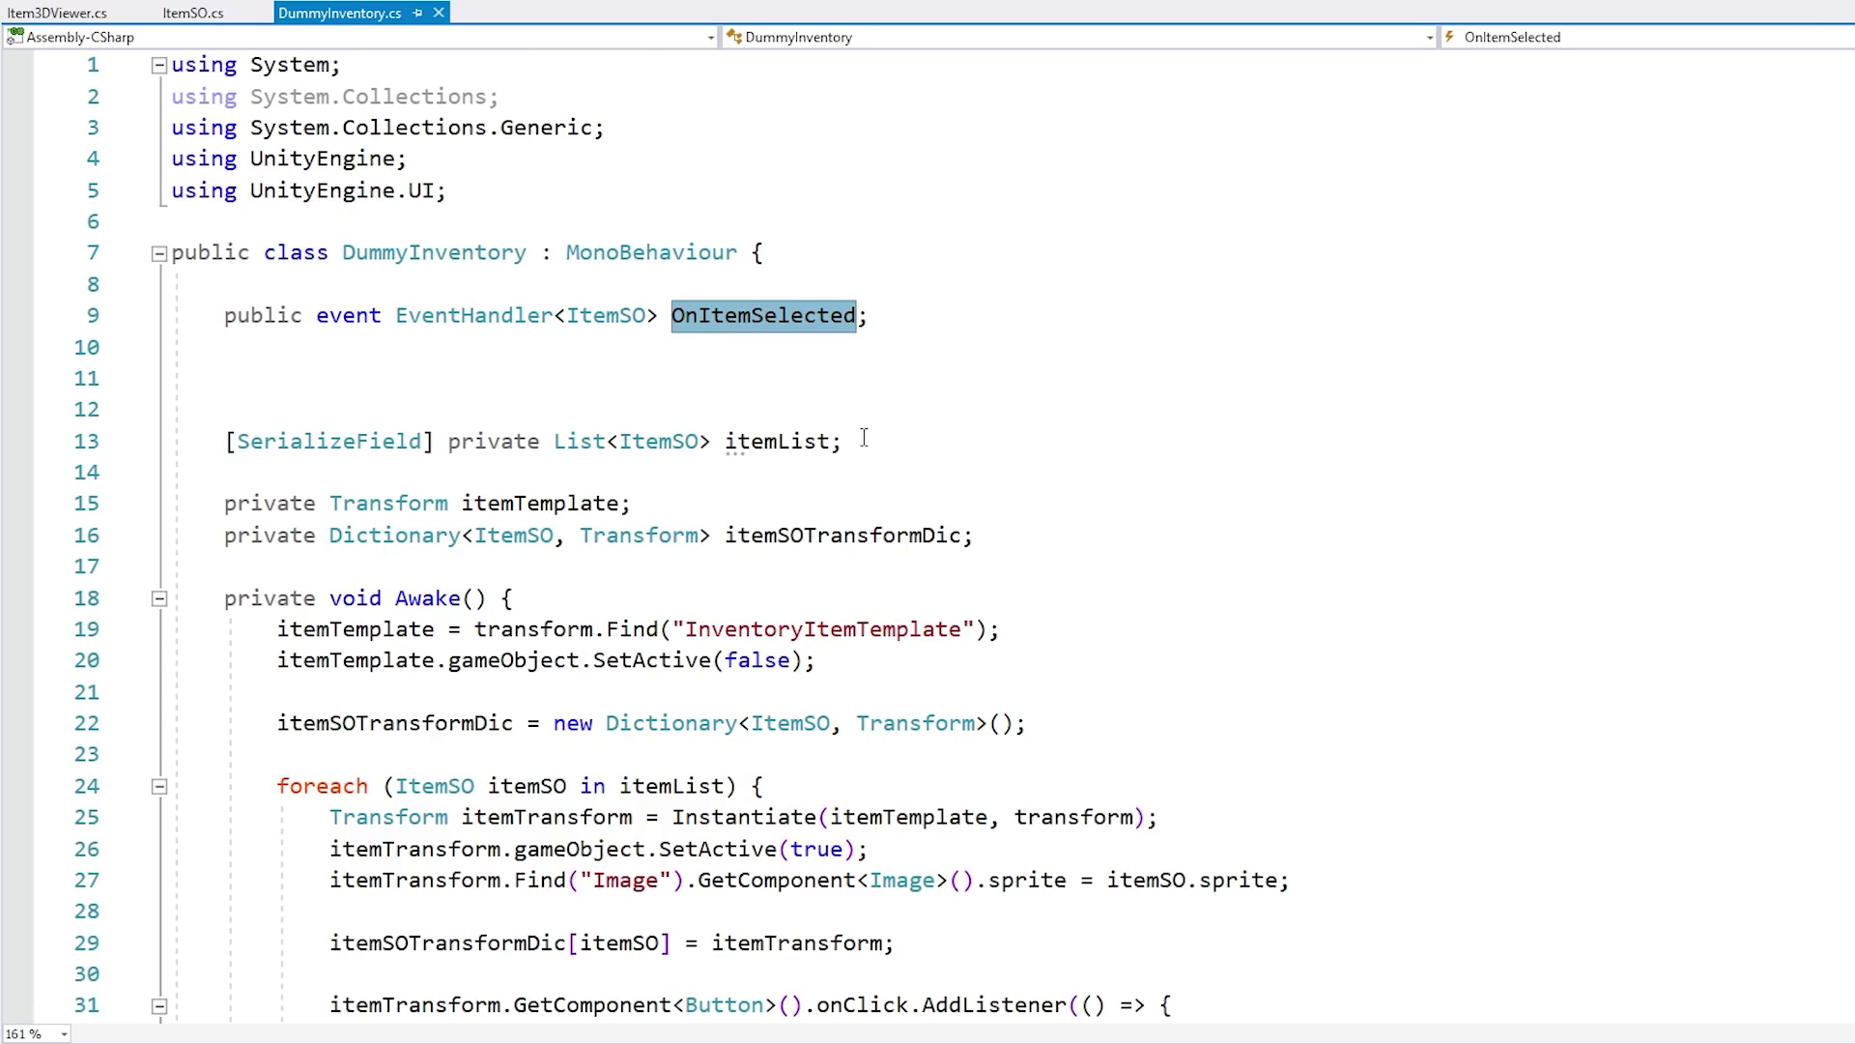
pyautogui.scroll(-7, 864, 438)
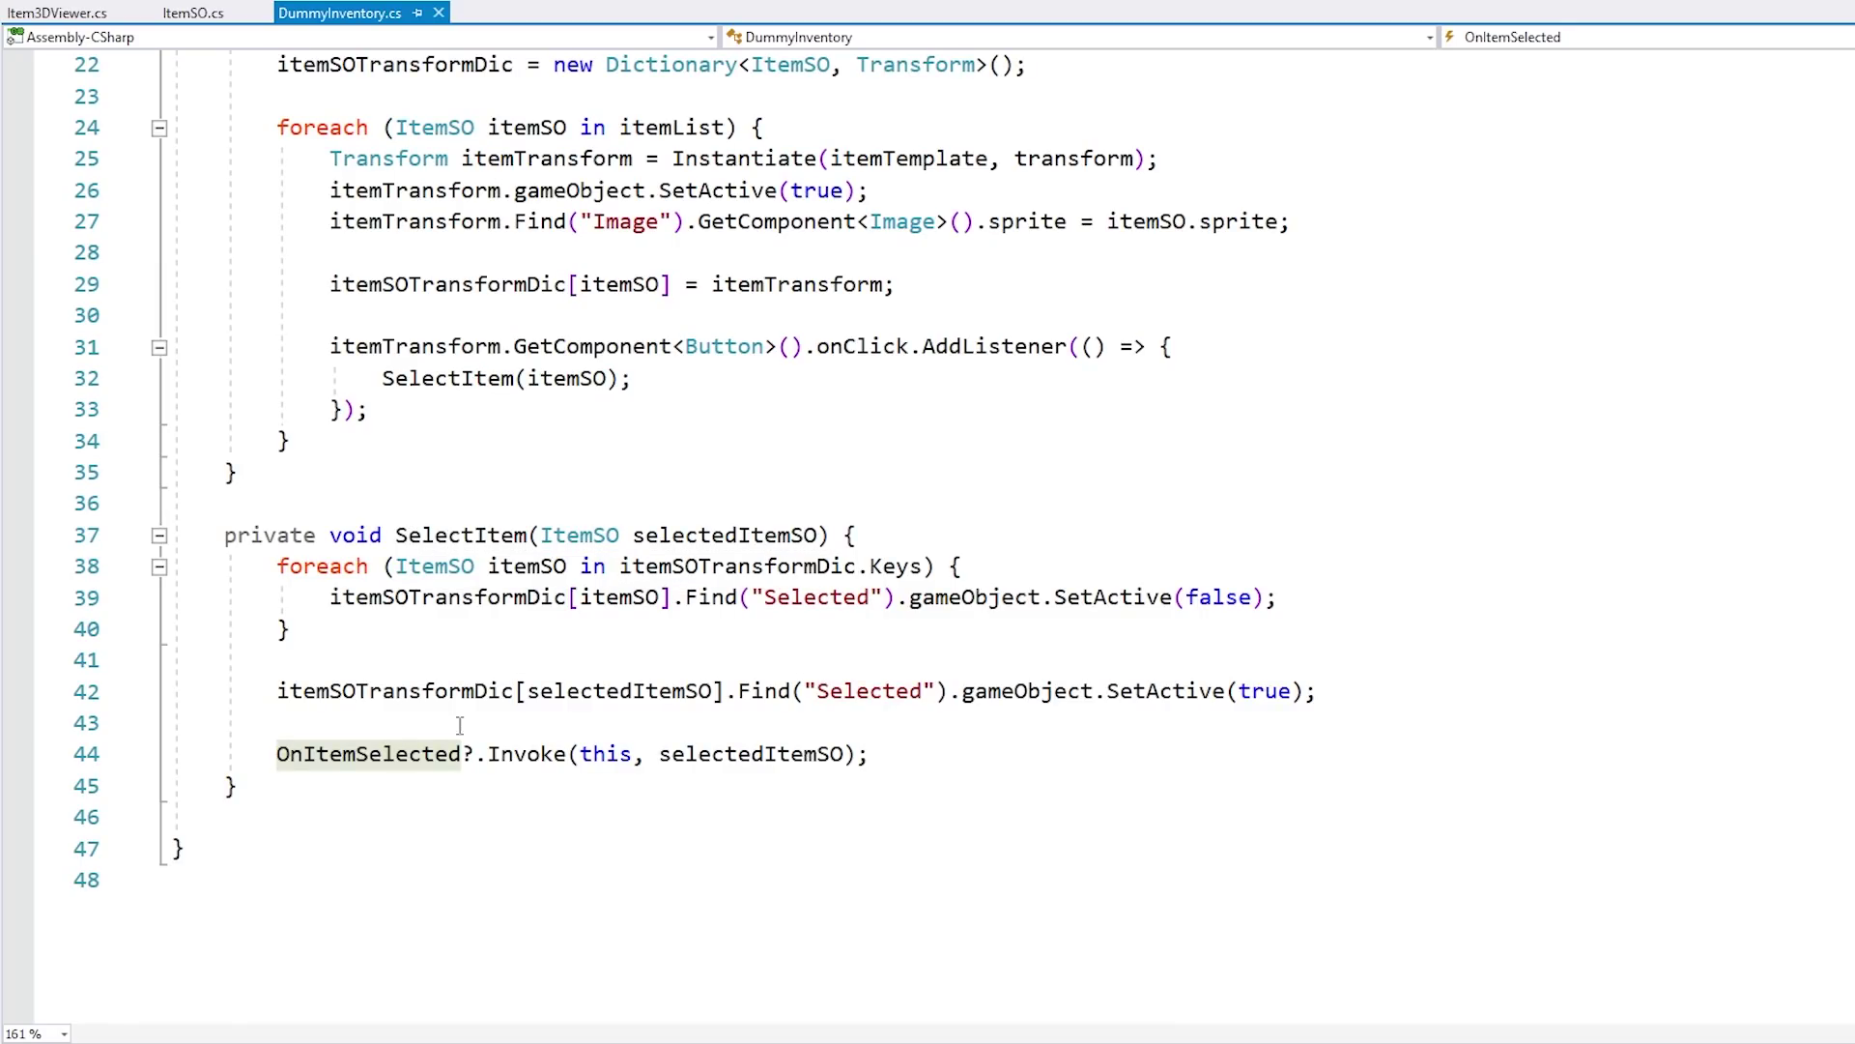
pyautogui.moveTo(489, 410); pyautogui.dragTo(331, 315)
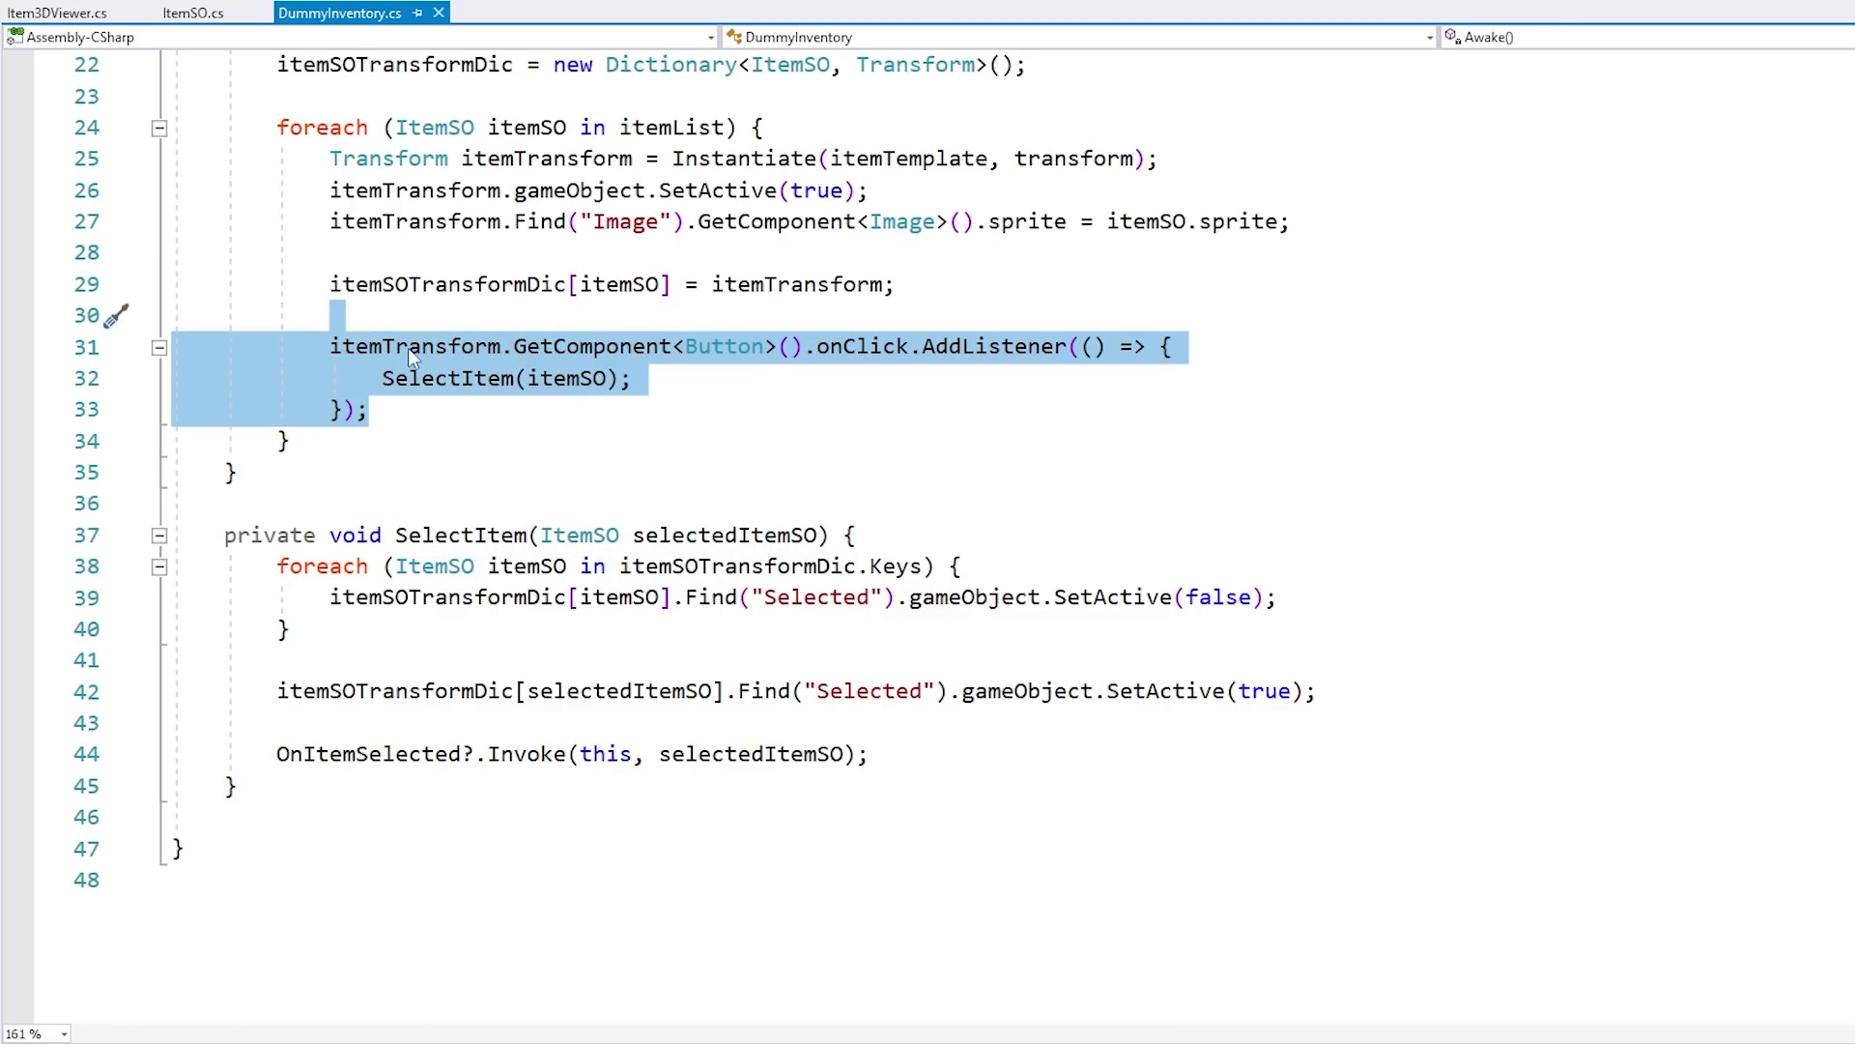
pyautogui.hotkey('ctrl', 'Tab')
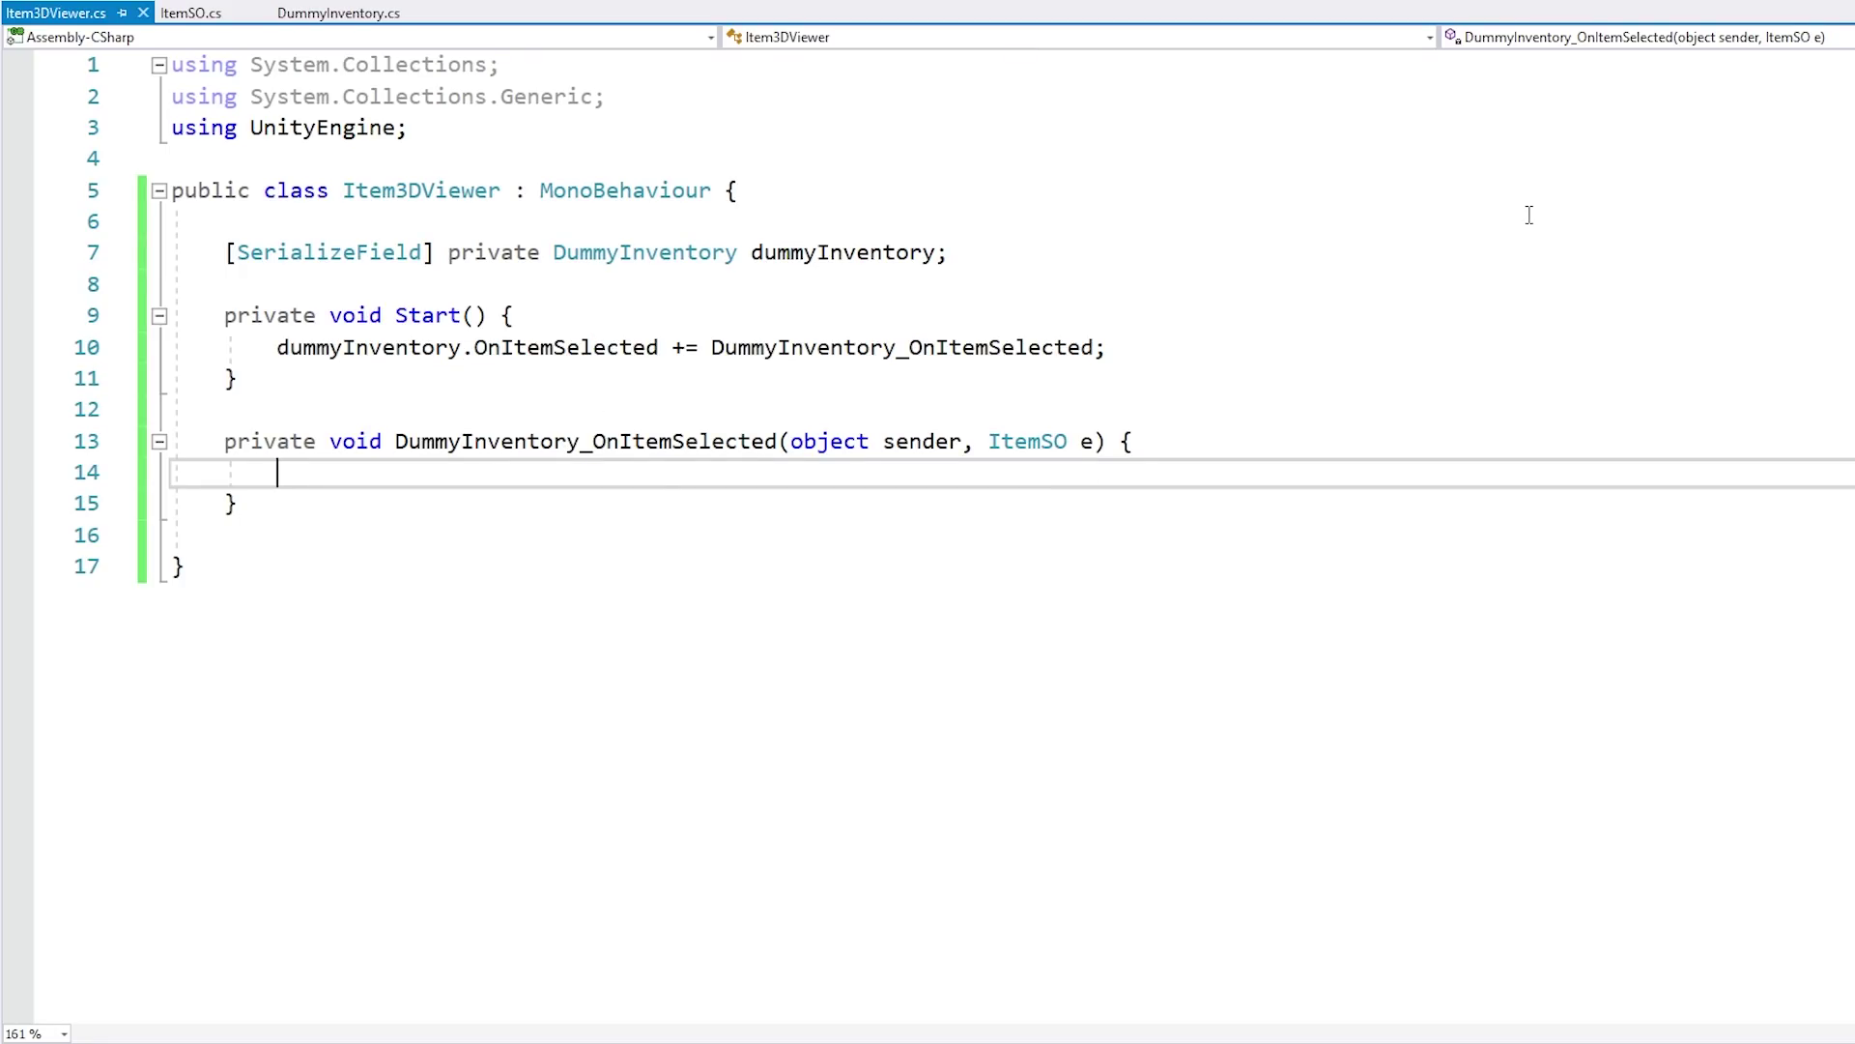
pyautogui.write('Debug.Log(')
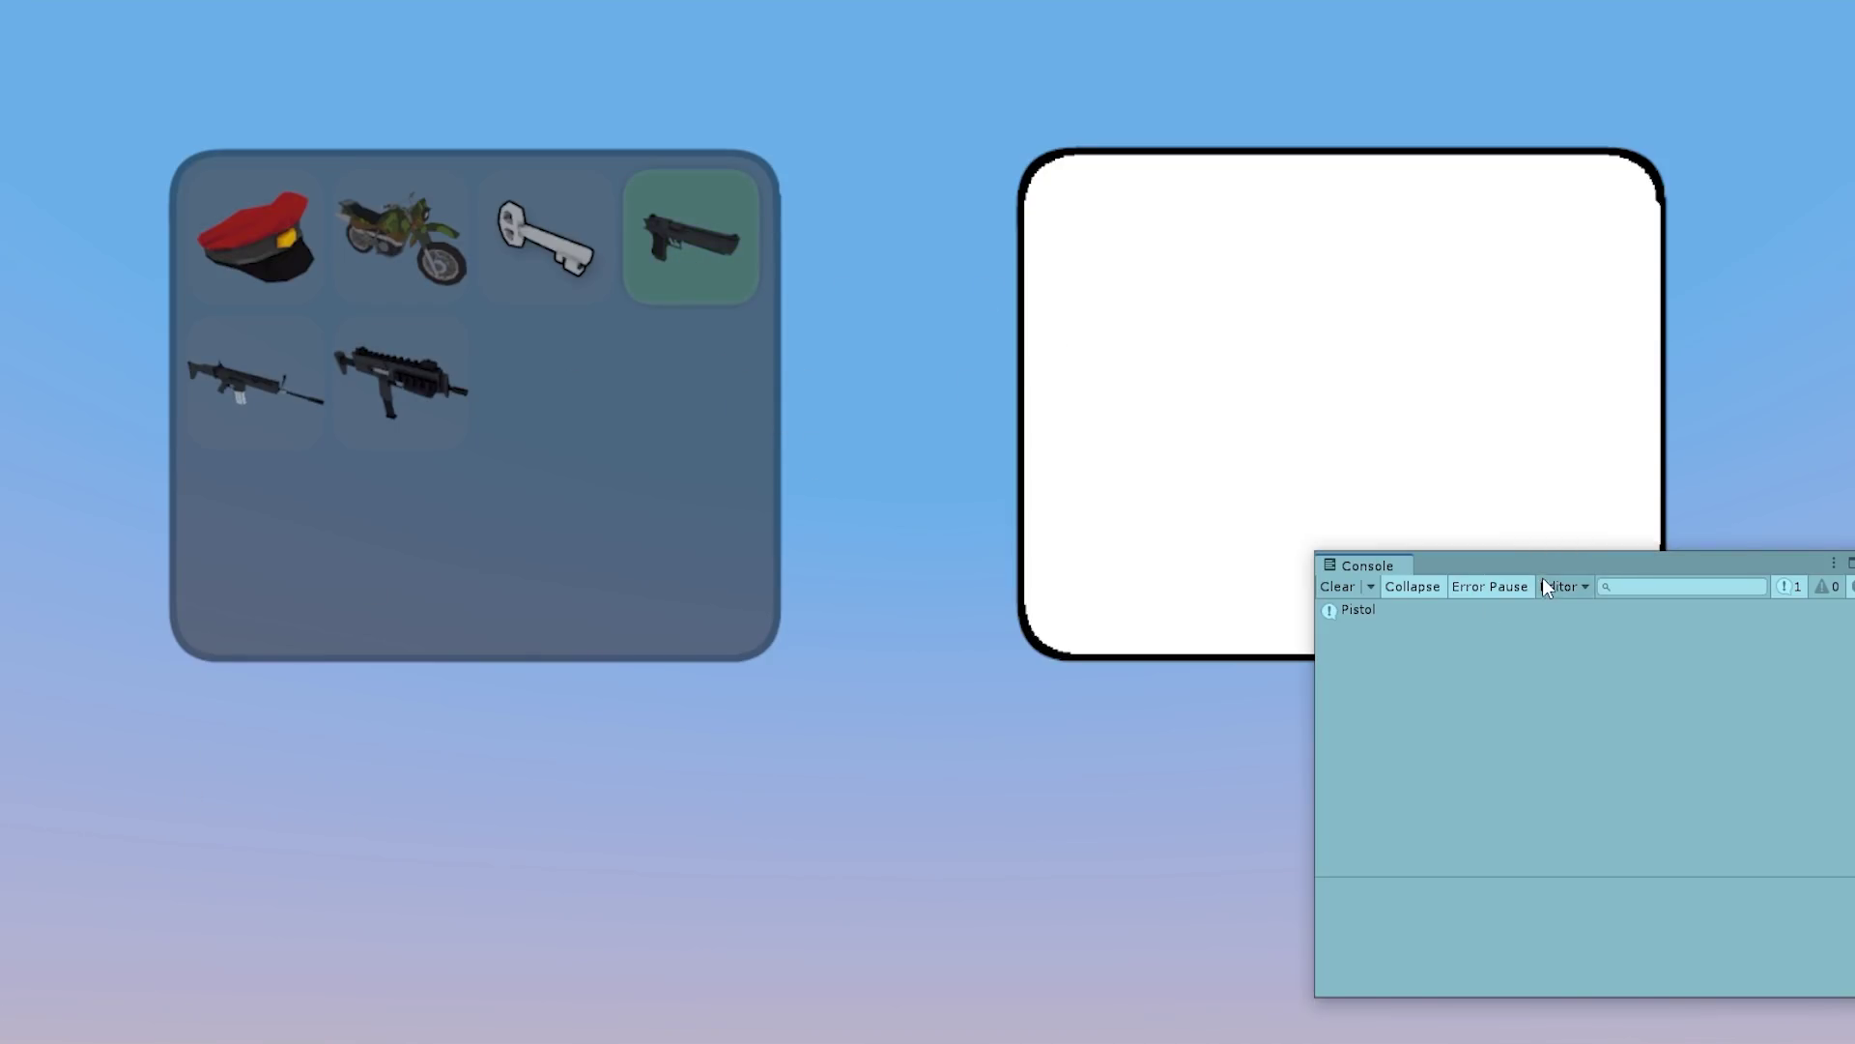
# Step: Test item selection in the running game by selecting the key and checking the names logged in the console
pyautogui.click(1565, 586)
pyautogui.click(551, 247)
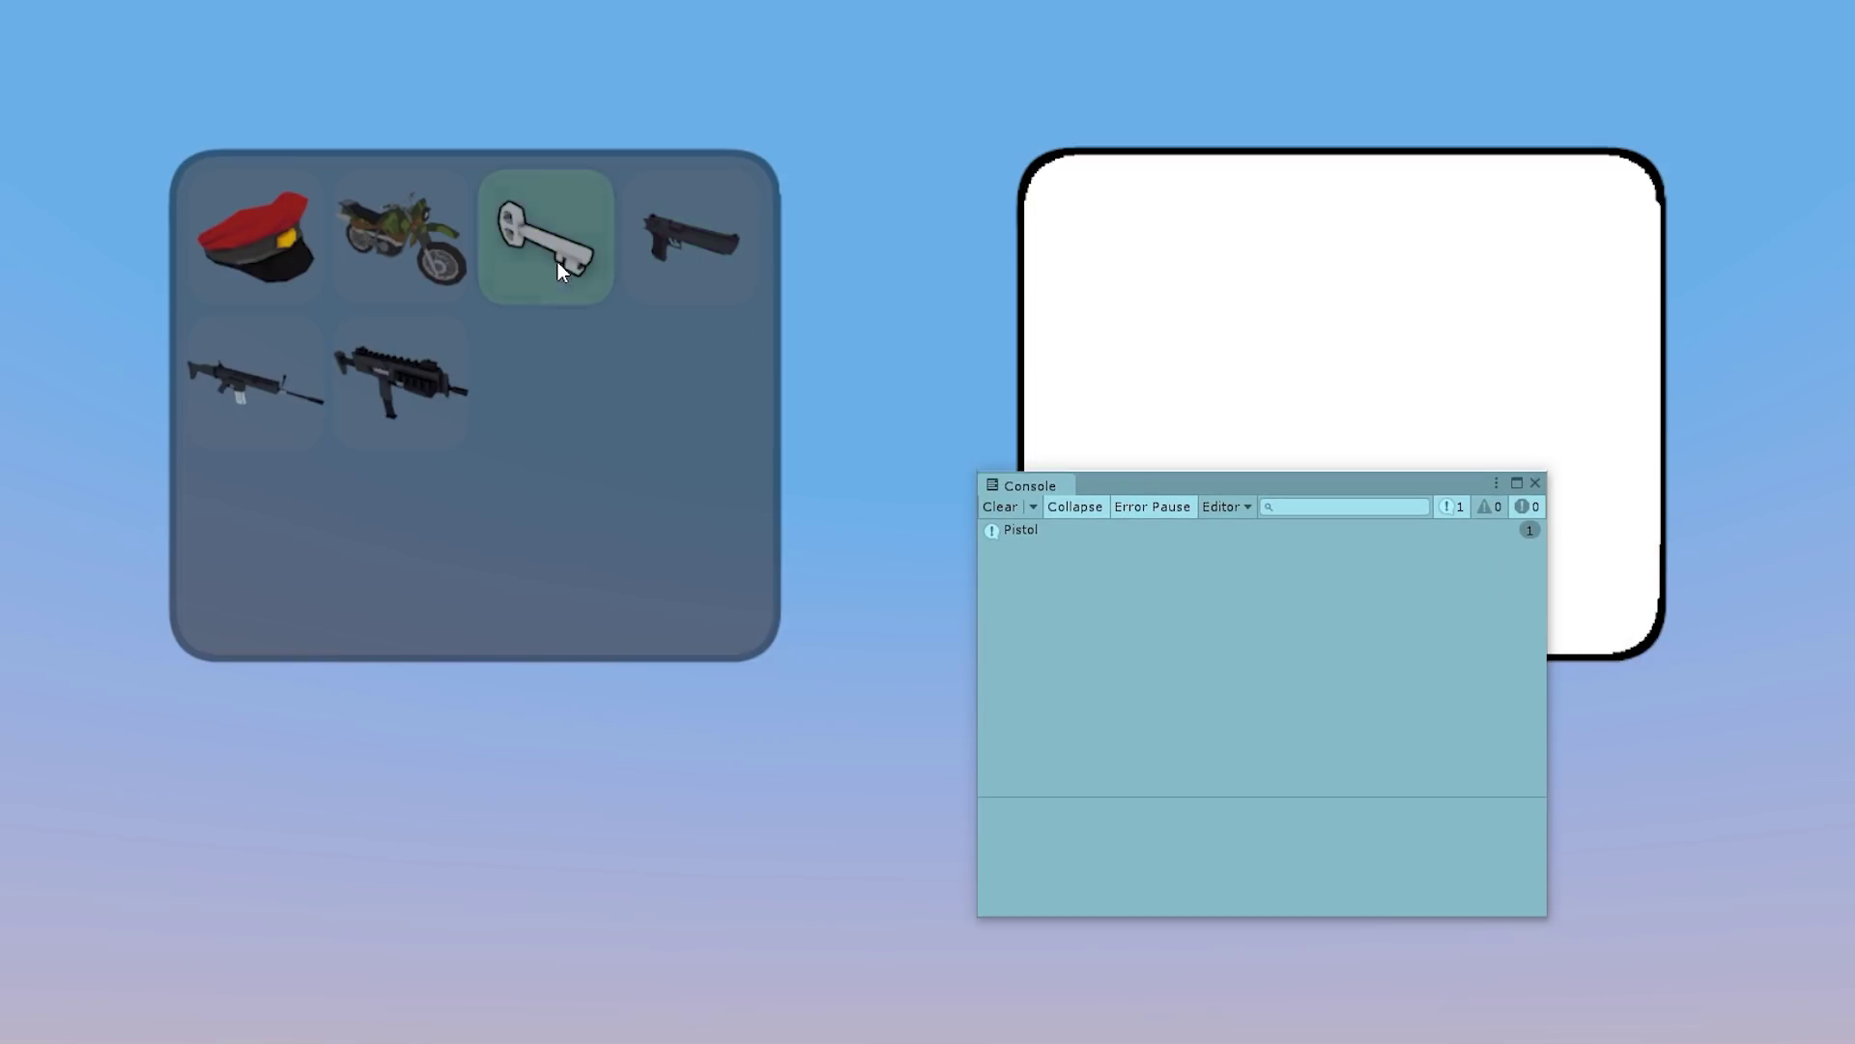
pyautogui.press('Left')
pyautogui.press('Down')
pyautogui.press('Left')
pyautogui.press('Up')
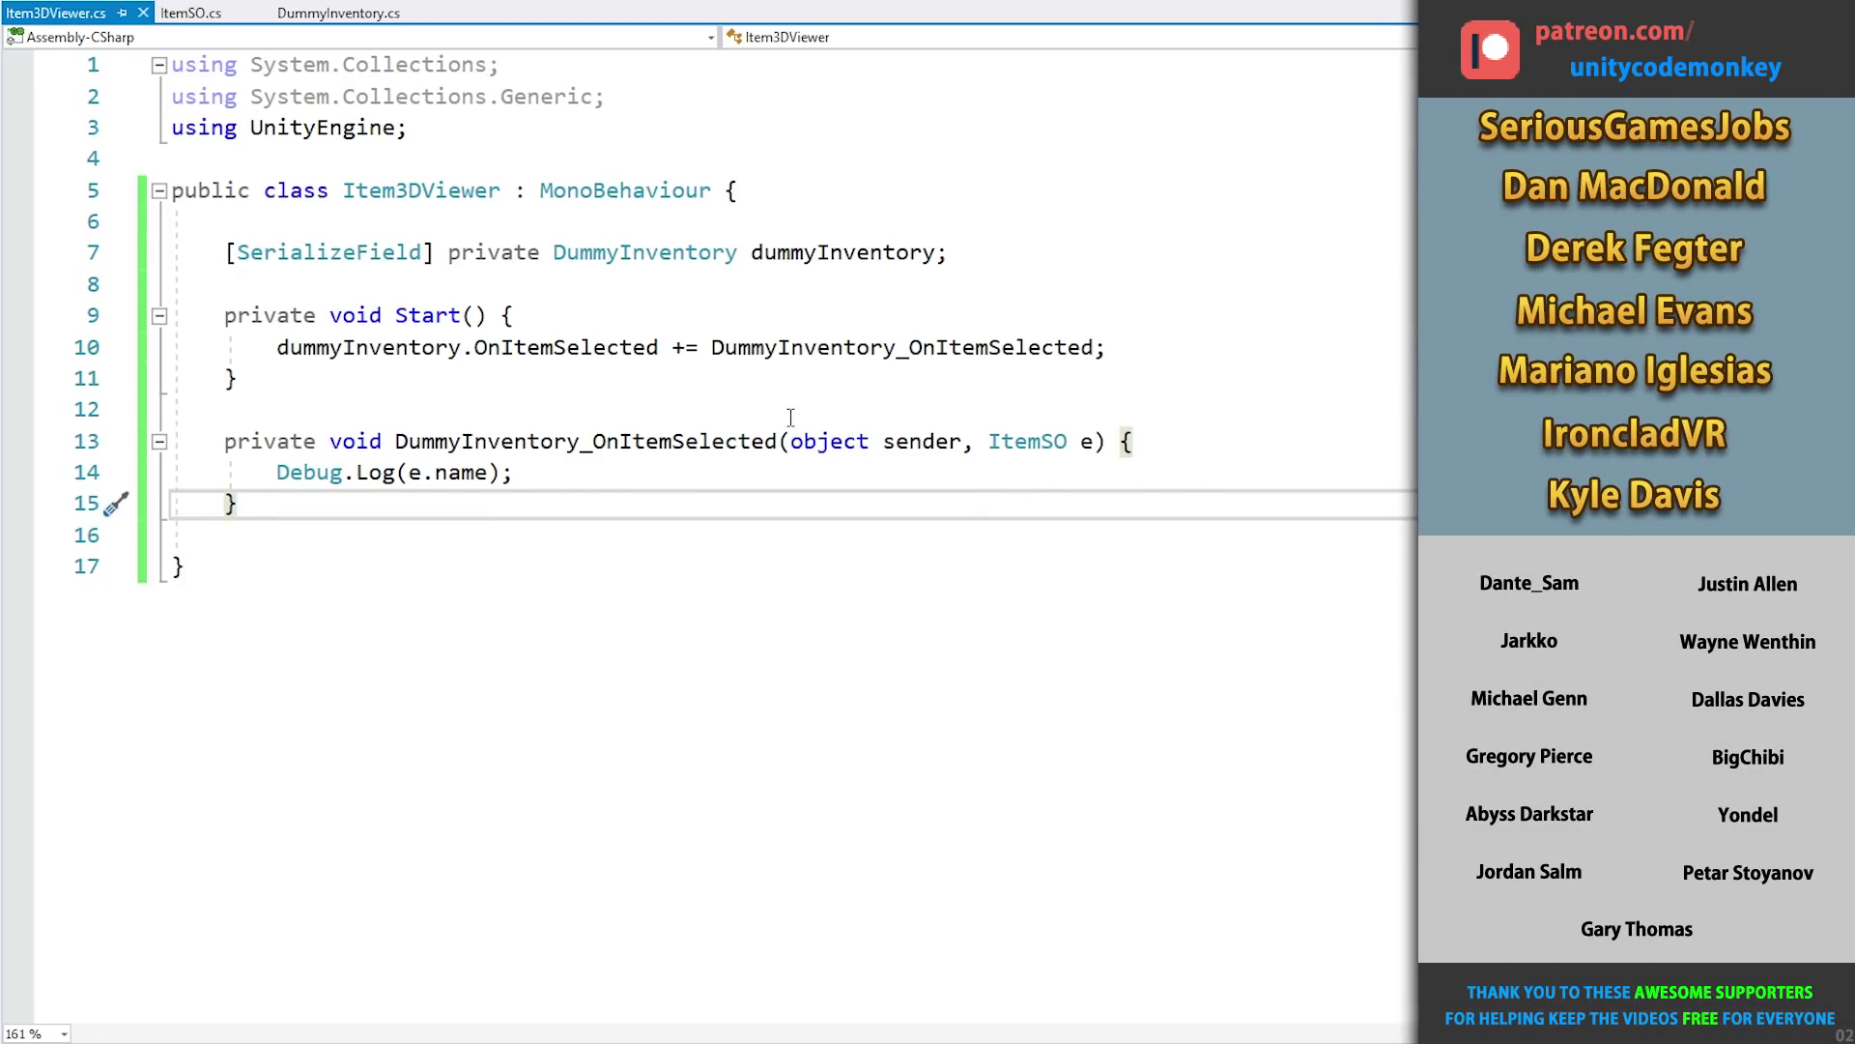
# Step: Review the event subscription and handler in Item3DViewer, and the sprite and prefab fields in ItemSO
pyautogui.click(534, 375)
pyautogui.moveTo(1239, 350); pyautogui.dragTo(1177, 317)
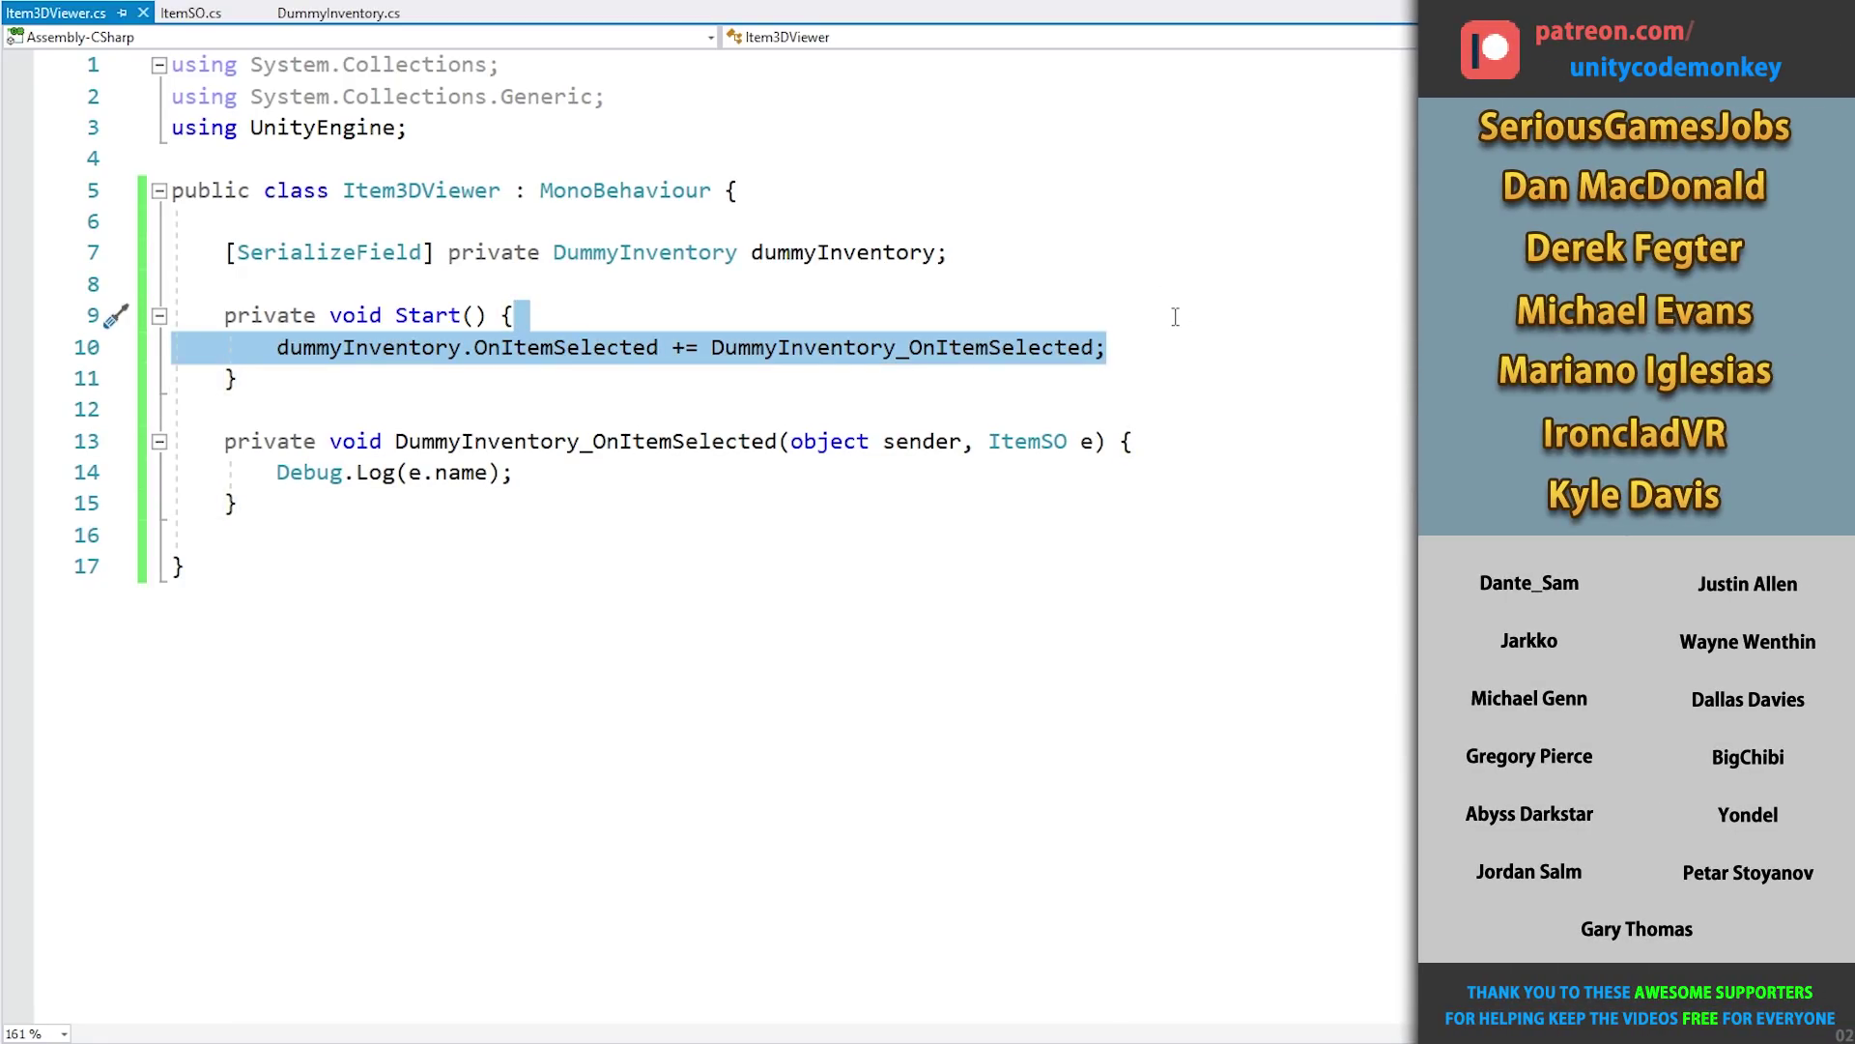
pyautogui.moveTo(1224, 476); pyautogui.dragTo(1250, 440)
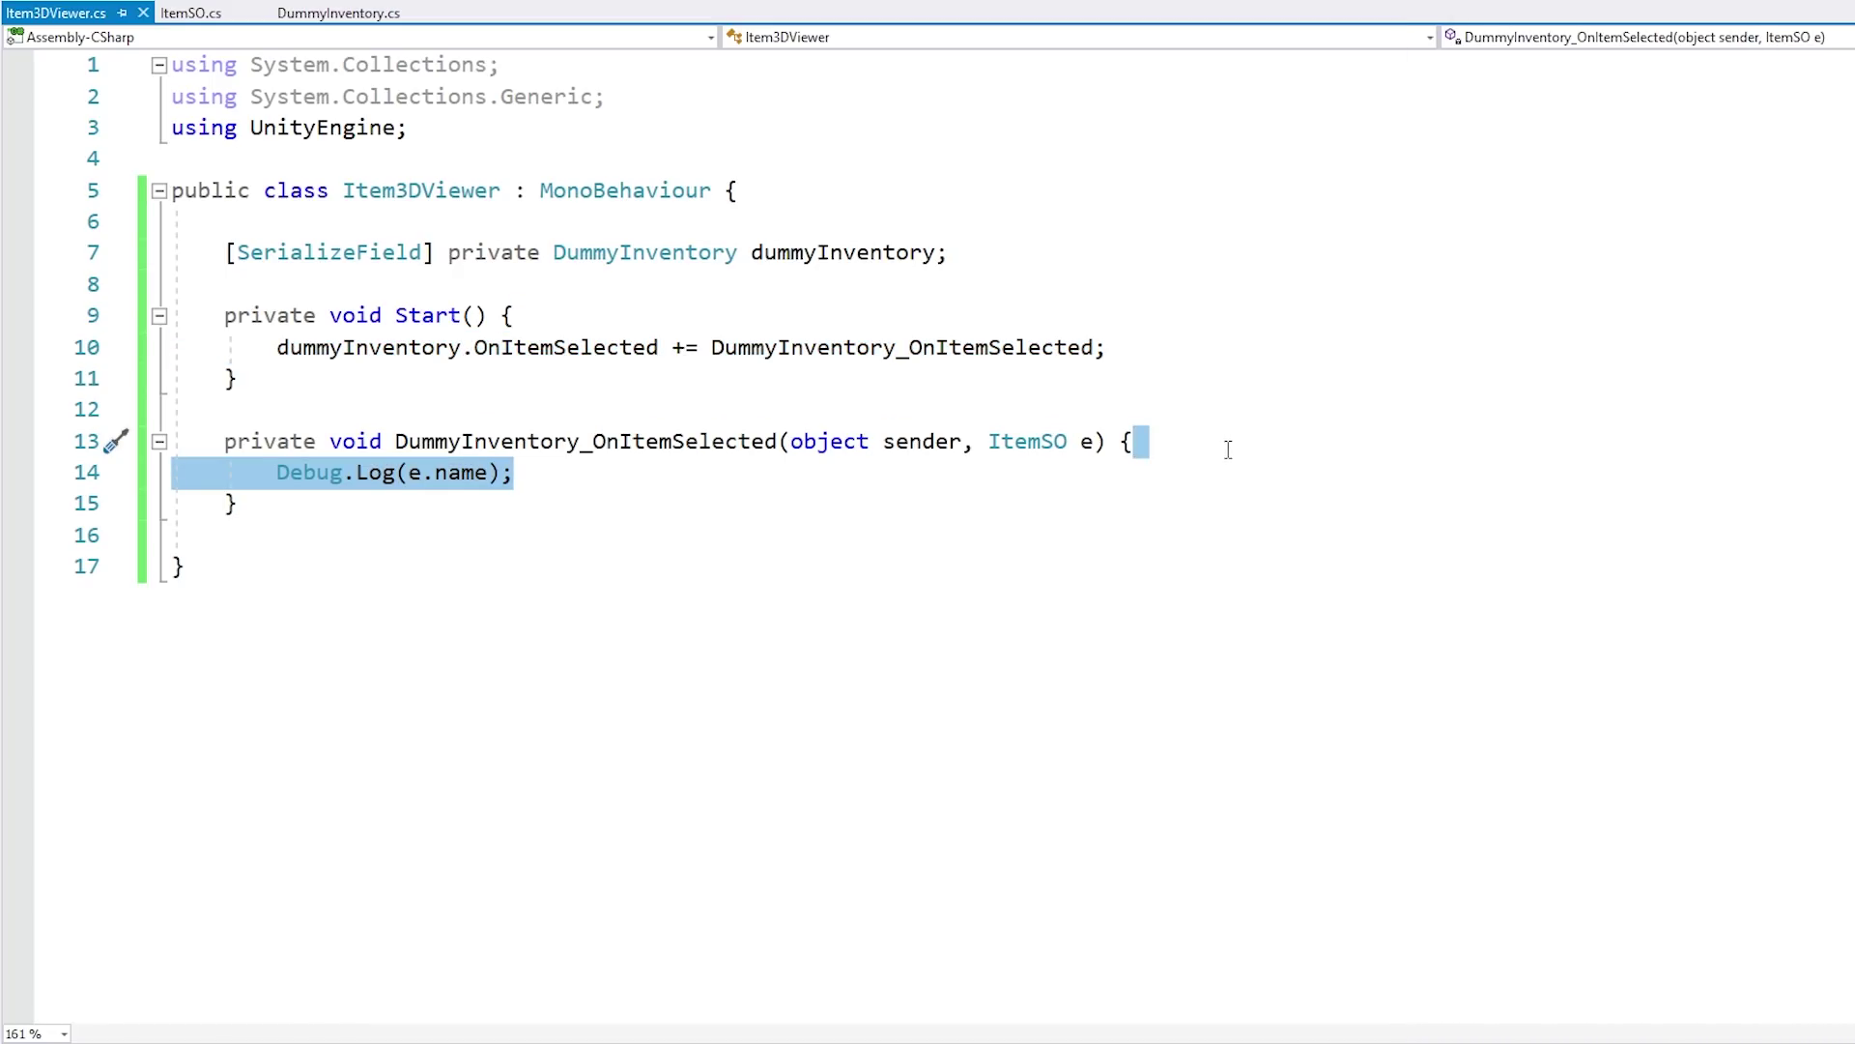
pyautogui.click(1005, 477)
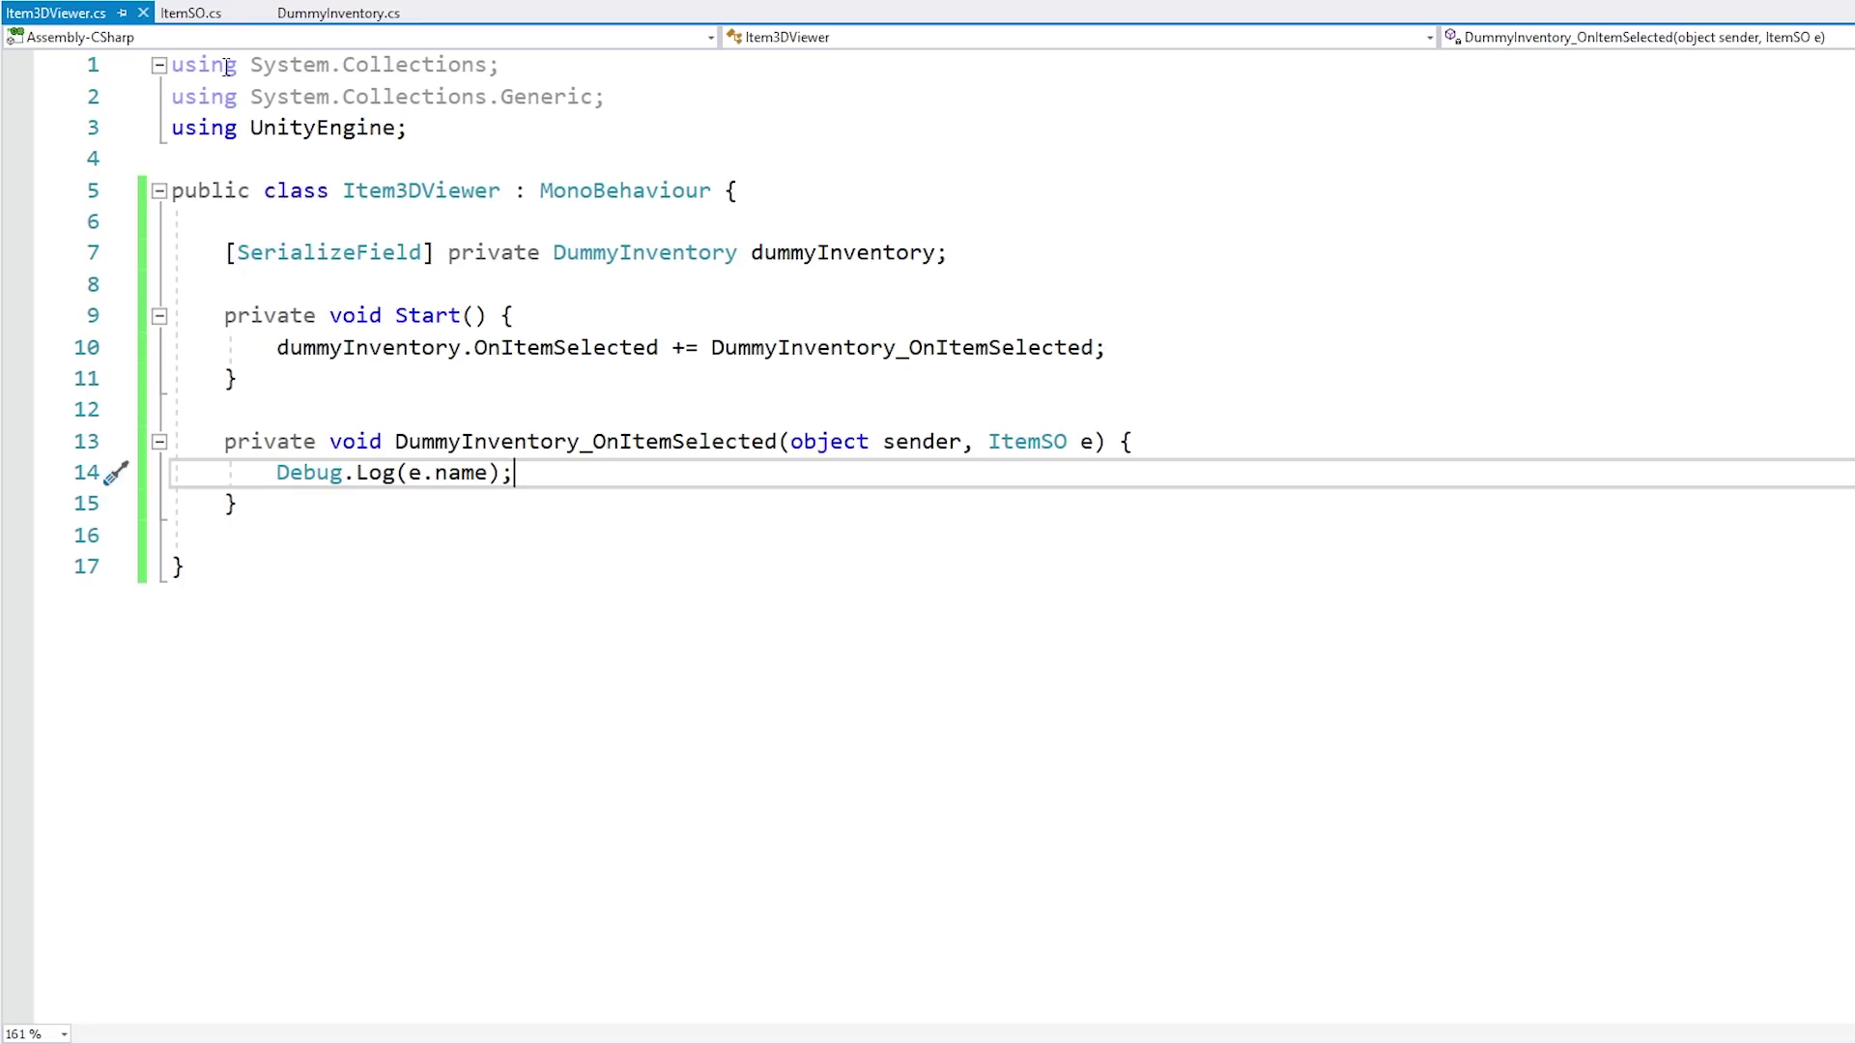
pyautogui.click(190, 13)
pyautogui.moveTo(553, 327); pyautogui.dragTo(622, 289)
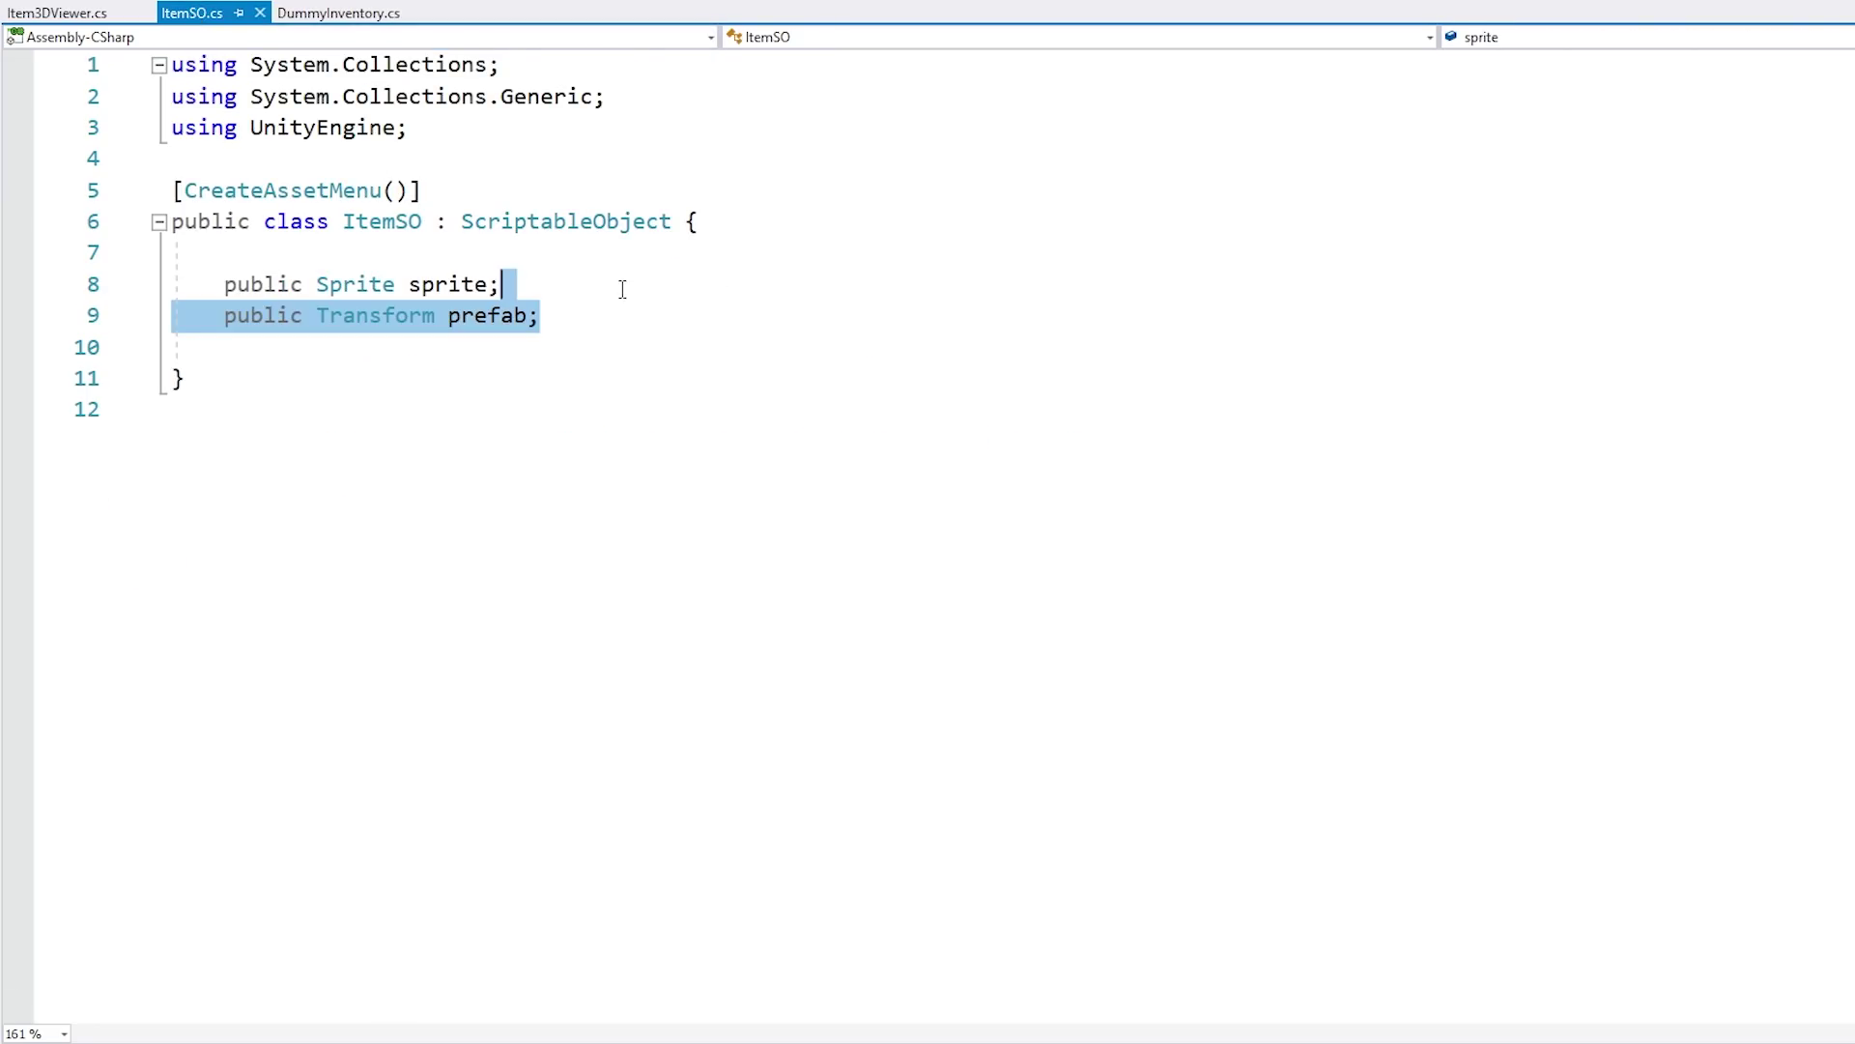
pyautogui.click(56, 12)
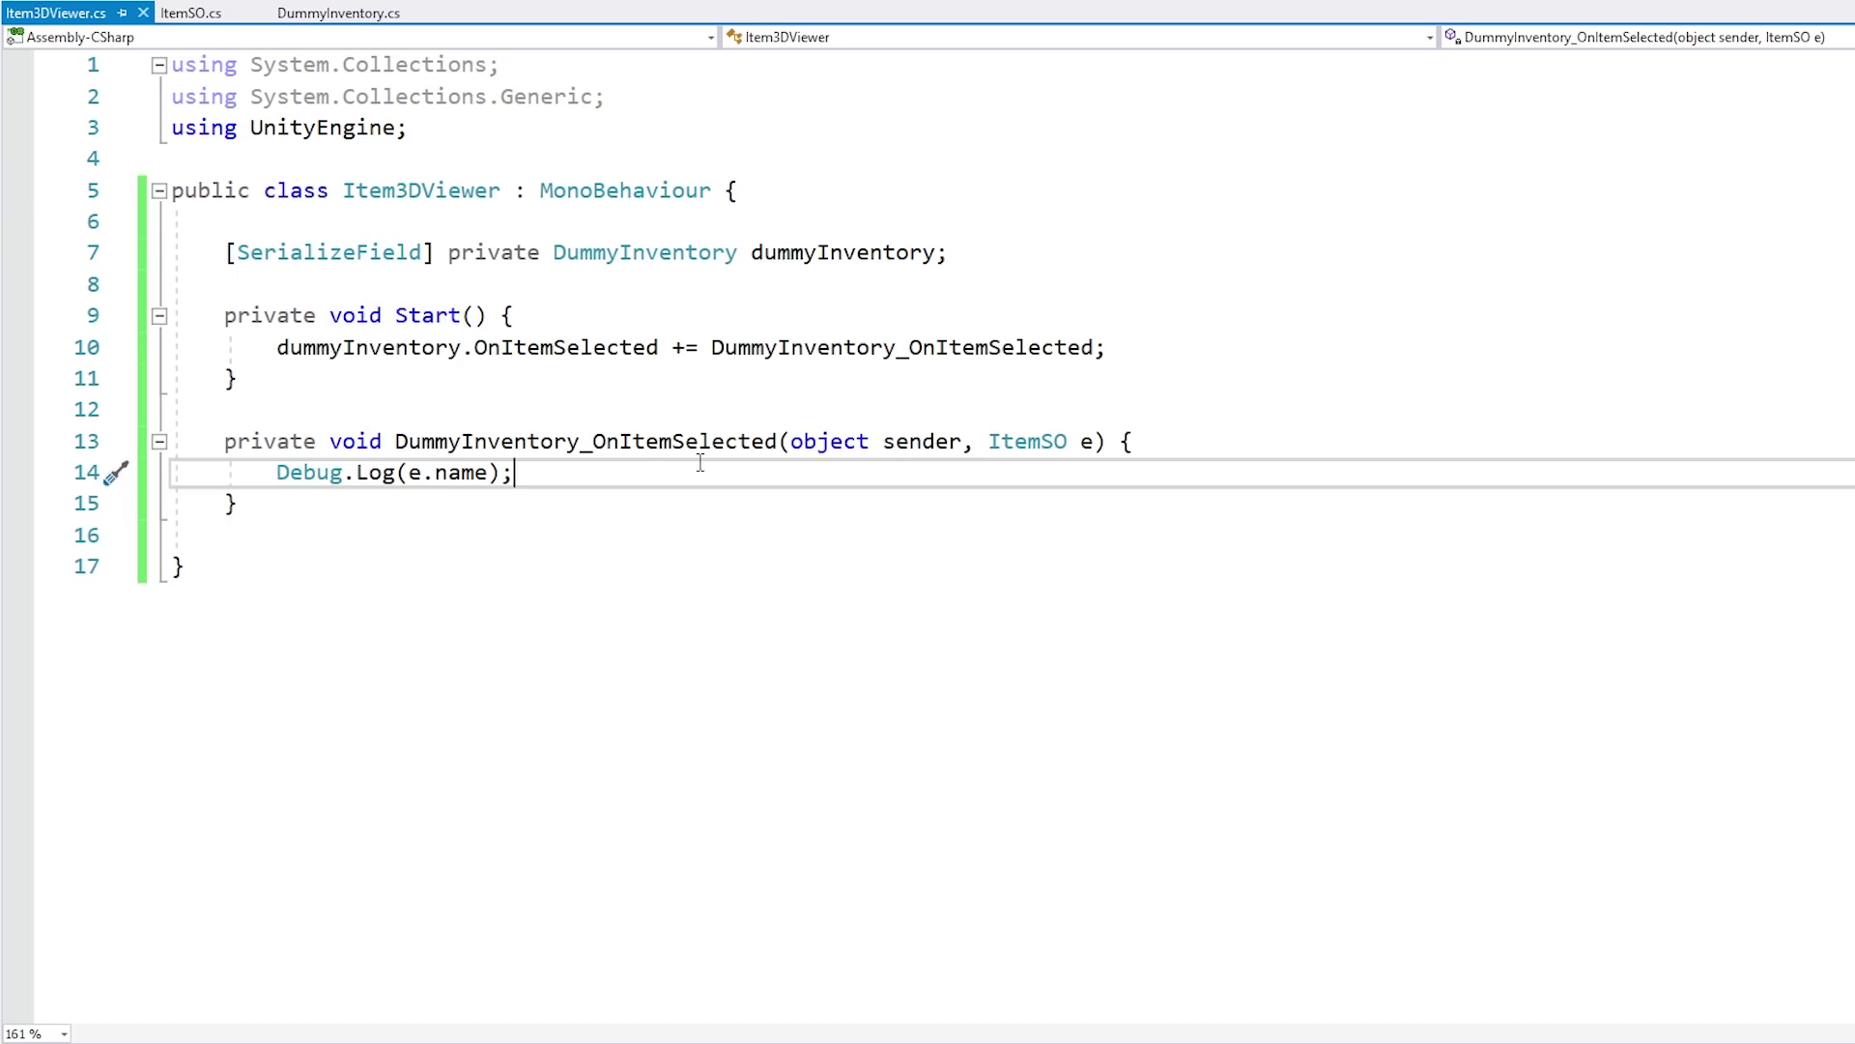
# Step: Add Instantiate(e.prefab); below the Debug.Log line in DummyInventory_OnItemSelected and save the script
pyautogui.press('Return')
pyautogui.press('Return')
pyautogui.write('Instantia')
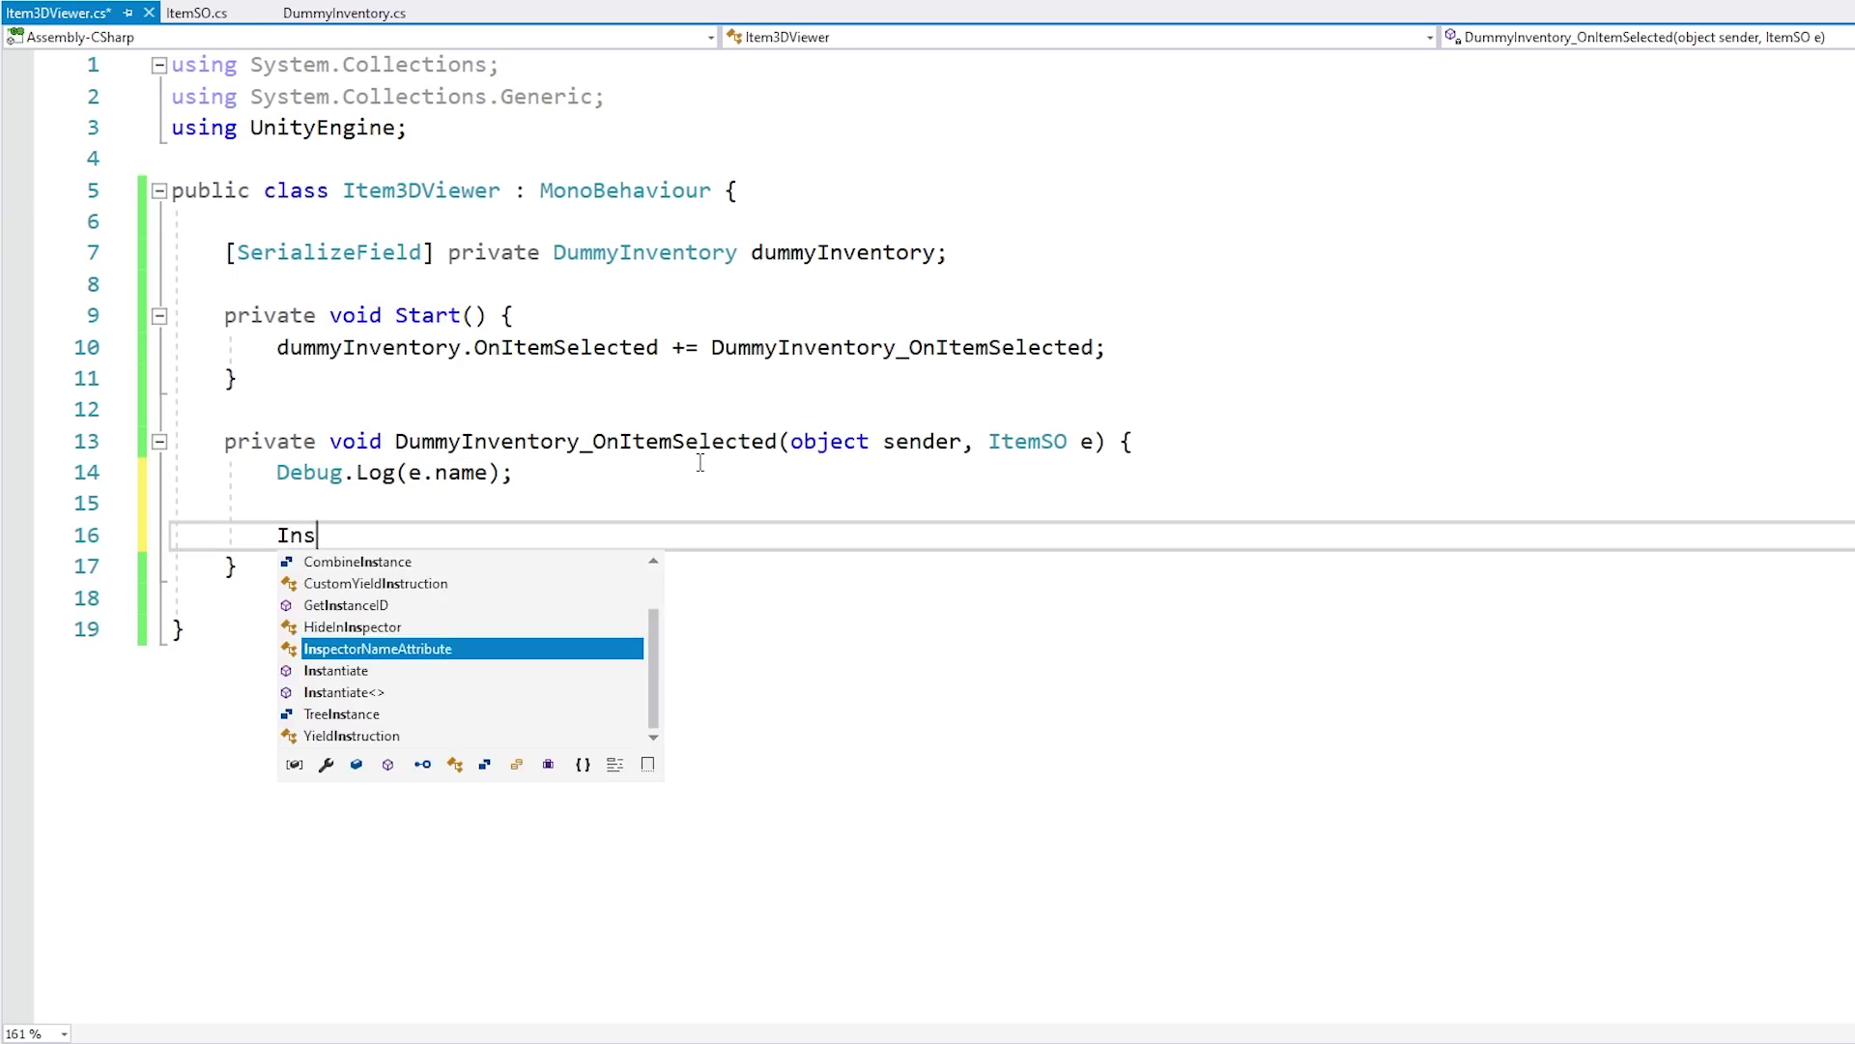
pyautogui.press('Tab')
pyautogui.write('();')
pyautogui.press('Left')
pyautogui.press('Left')
pyautogui.write('e.')
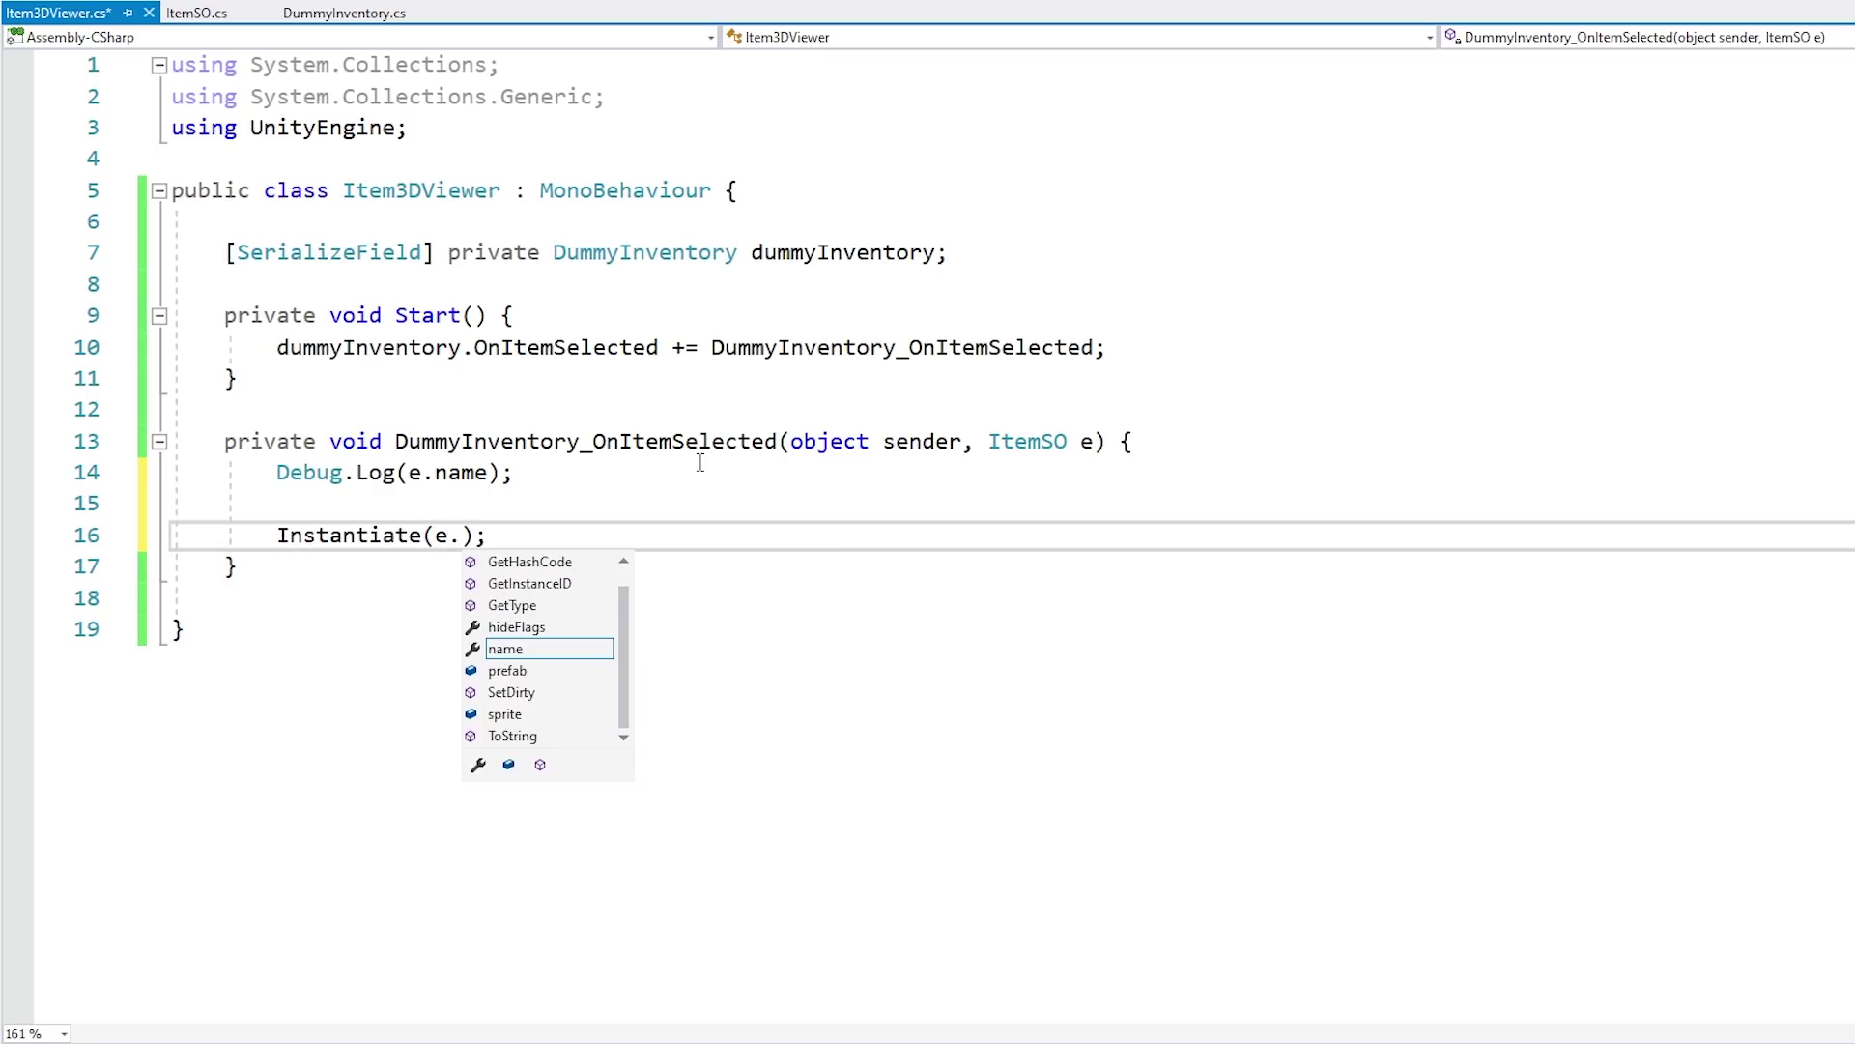
pyautogui.write('prefab')
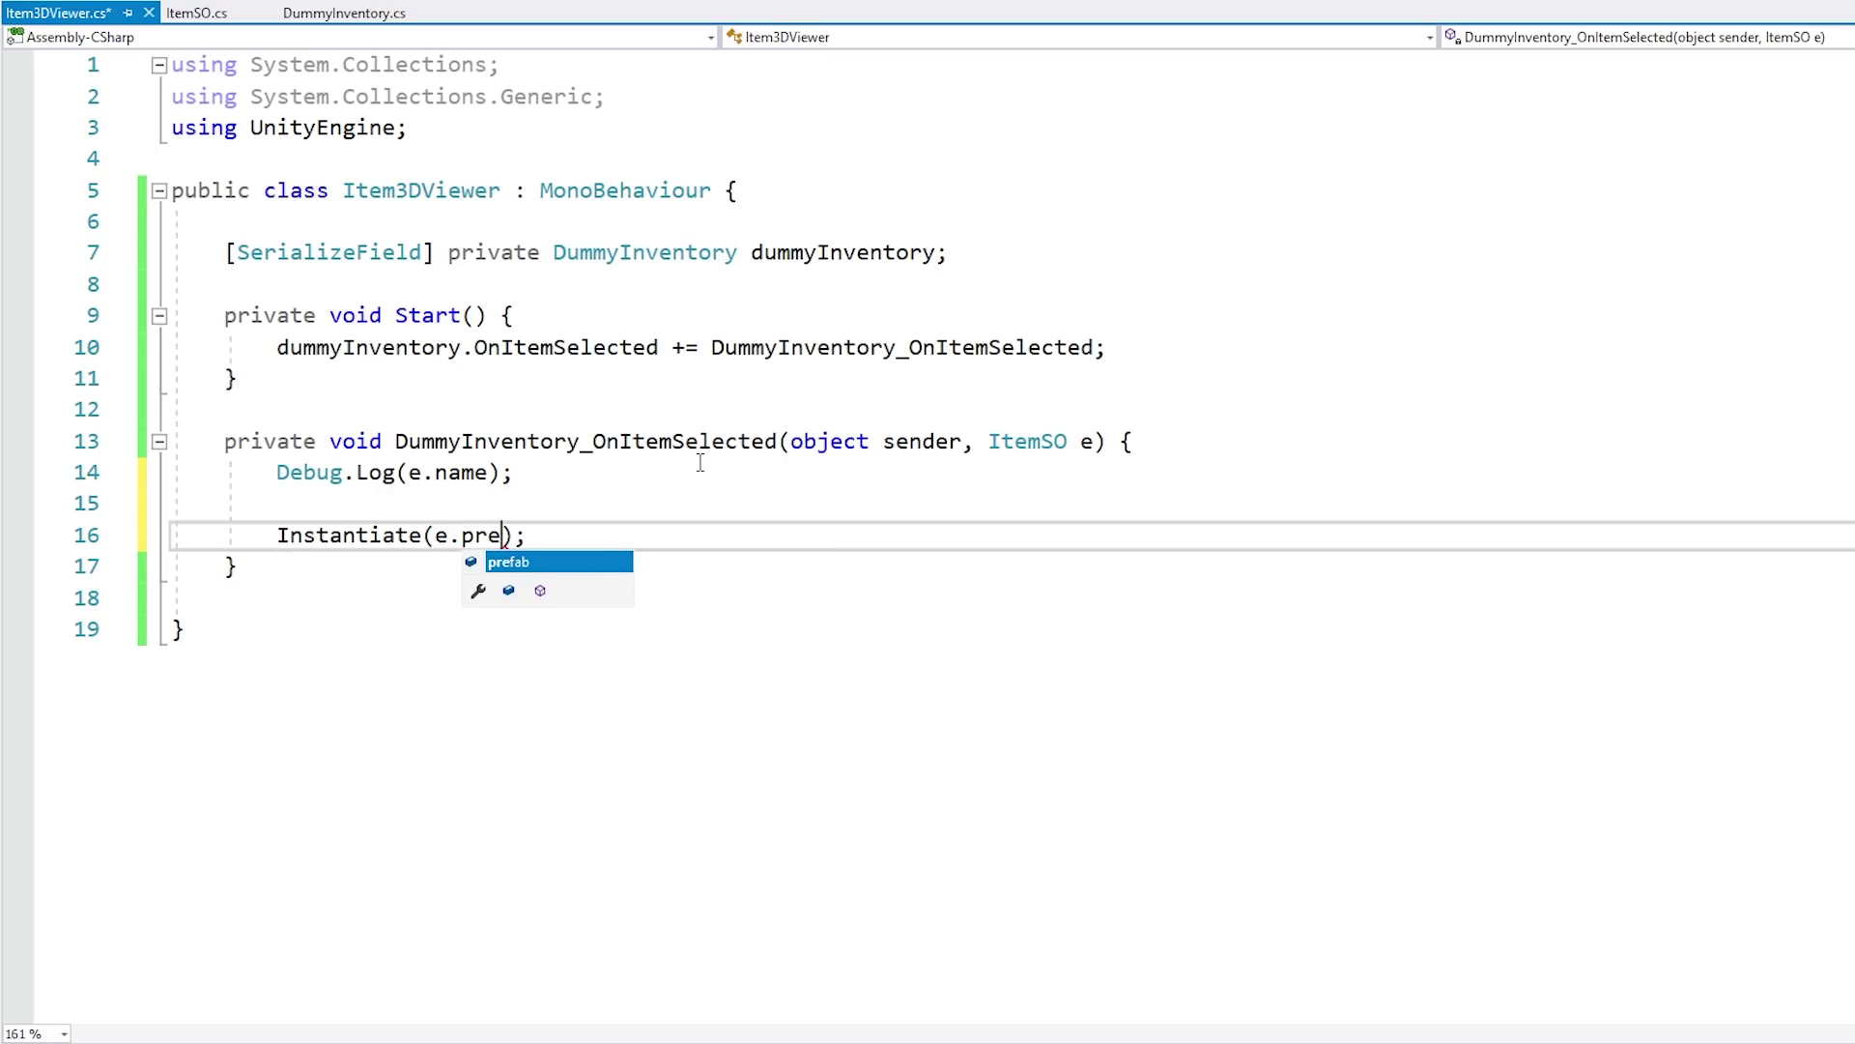
pyautogui.hotkey('ctrl', 's')
# Step: Rename the parameter e of DummyInventory_OnItemSelected to itemSO throughout the handler
pyautogui.press('Up')
pyautogui.press('Up')
pyautogui.press('Up')
pyautogui.press('End')
pyautogui.press('Left')
pyautogui.press('Left')
pyautogui.press('Left')
pyautogui.hotkey('ctrl', 'r')
pyautogui.hotkey('ctrl', 'r')
pyautogui.write('itemSO')
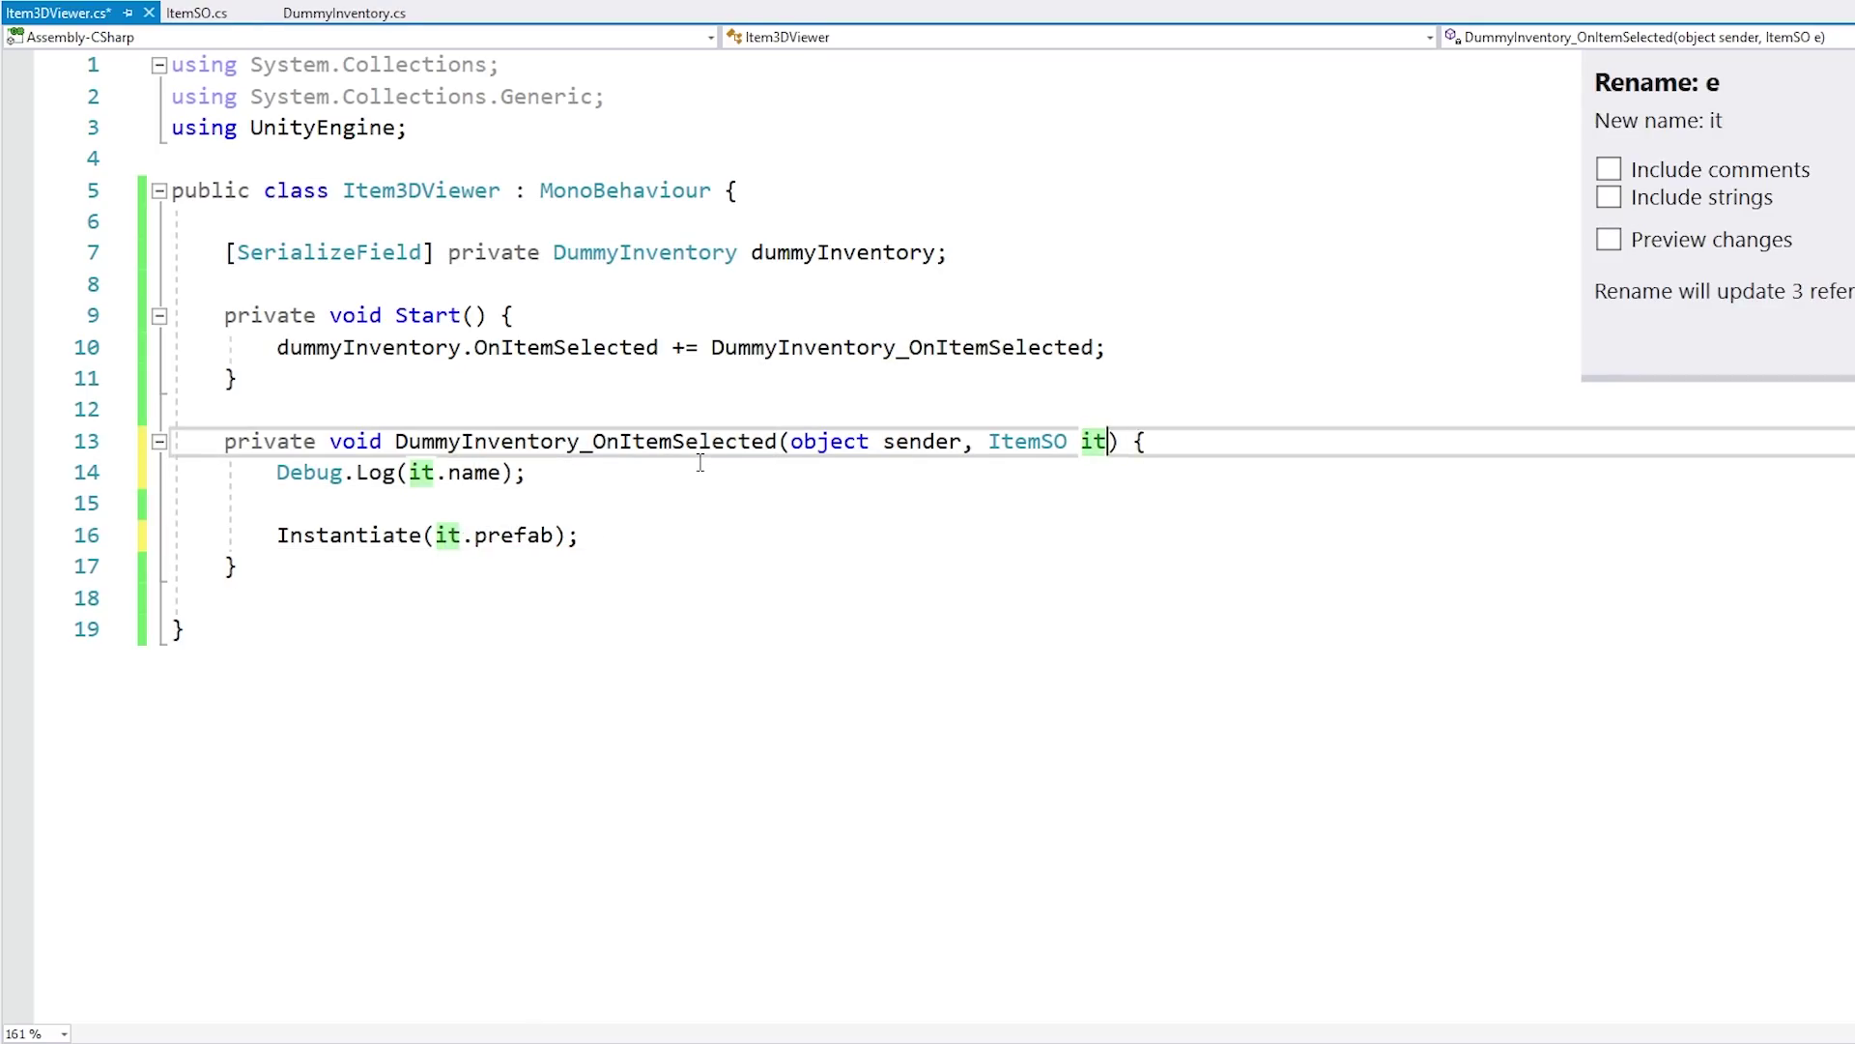
pyautogui.press('Return')
# Step: Delete the Debug.Log line and the blank line below it from the DummyInventory_OnItemSelected handler
pyautogui.press('Down')
pyautogui.hotkey('ctrl', 'x')
pyautogui.hotkey('ctrl', 'x')
# Step: Add new Vector3(1000, 1000, 1000) and Quaternion.identity as further arguments of the Instantiate call and save the script
pyautogui.press('End')
pyautogui.press('Left')
pyautogui.press('Left')
pyautogui.write(',')
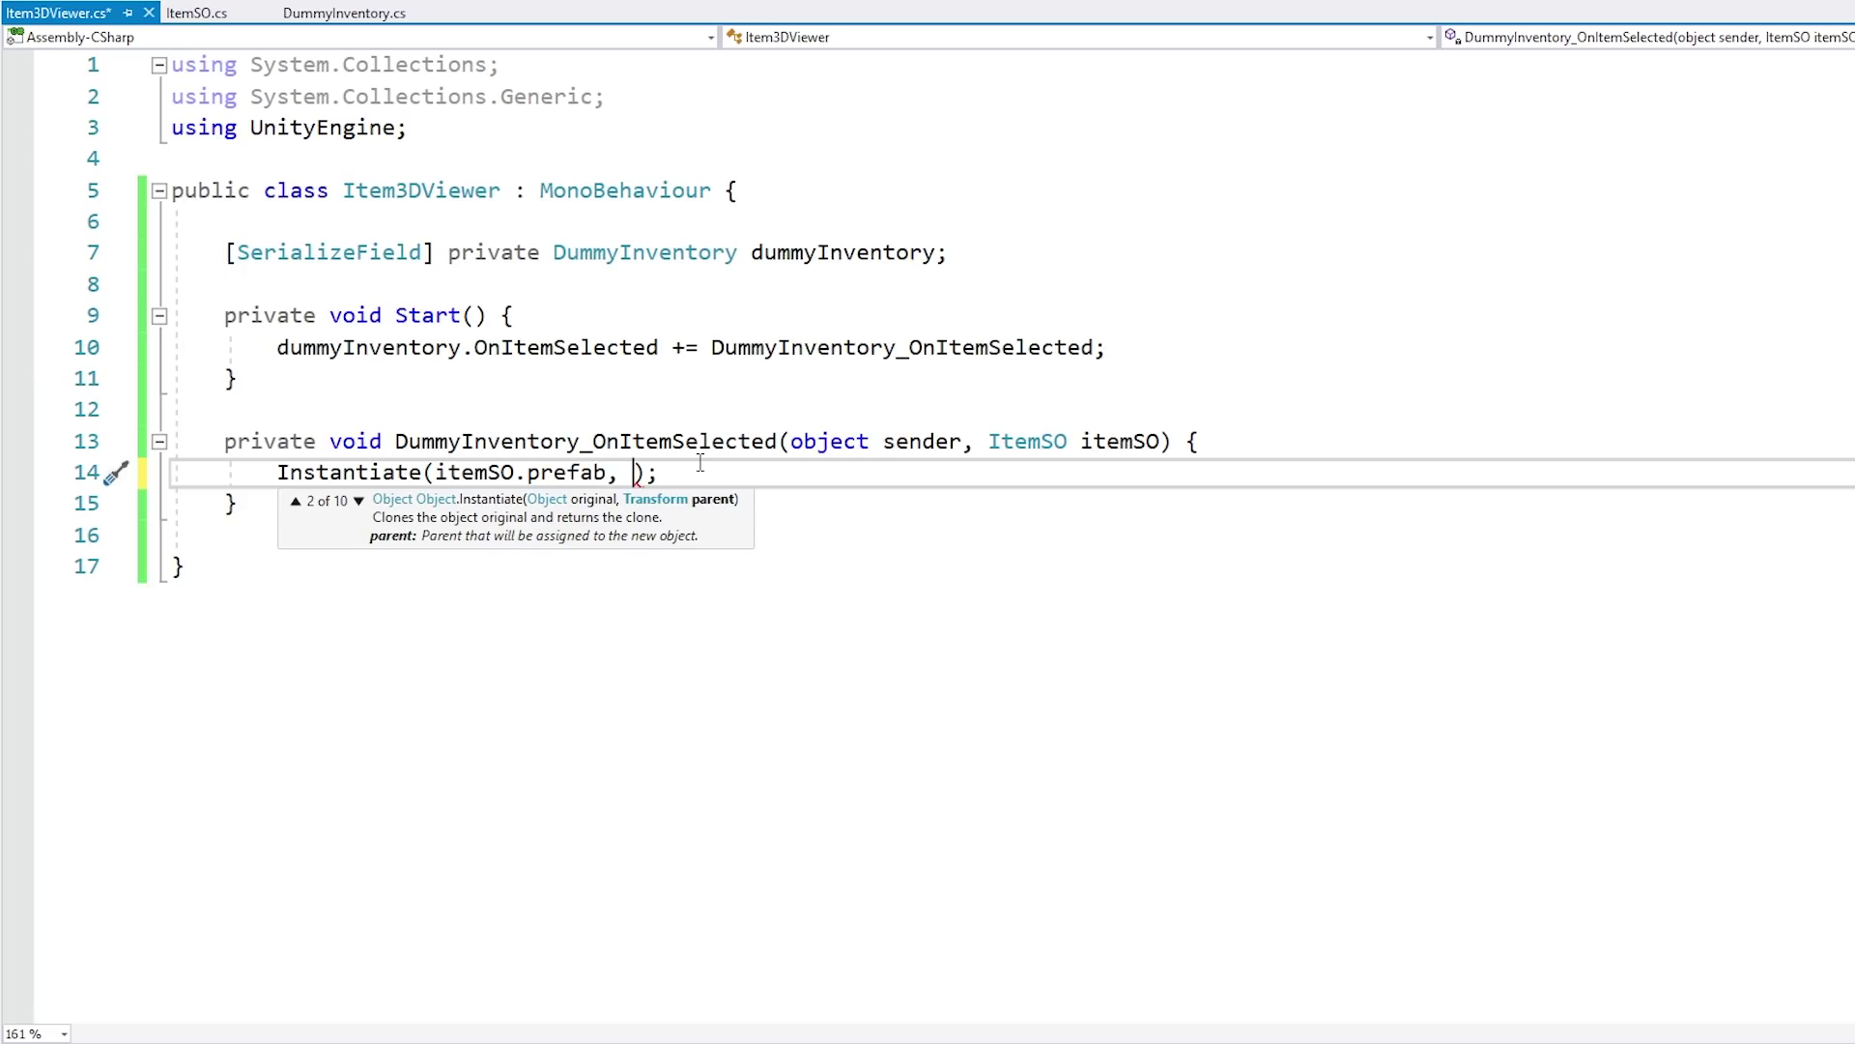
pyautogui.write('new Vector3(1000, 1000)')
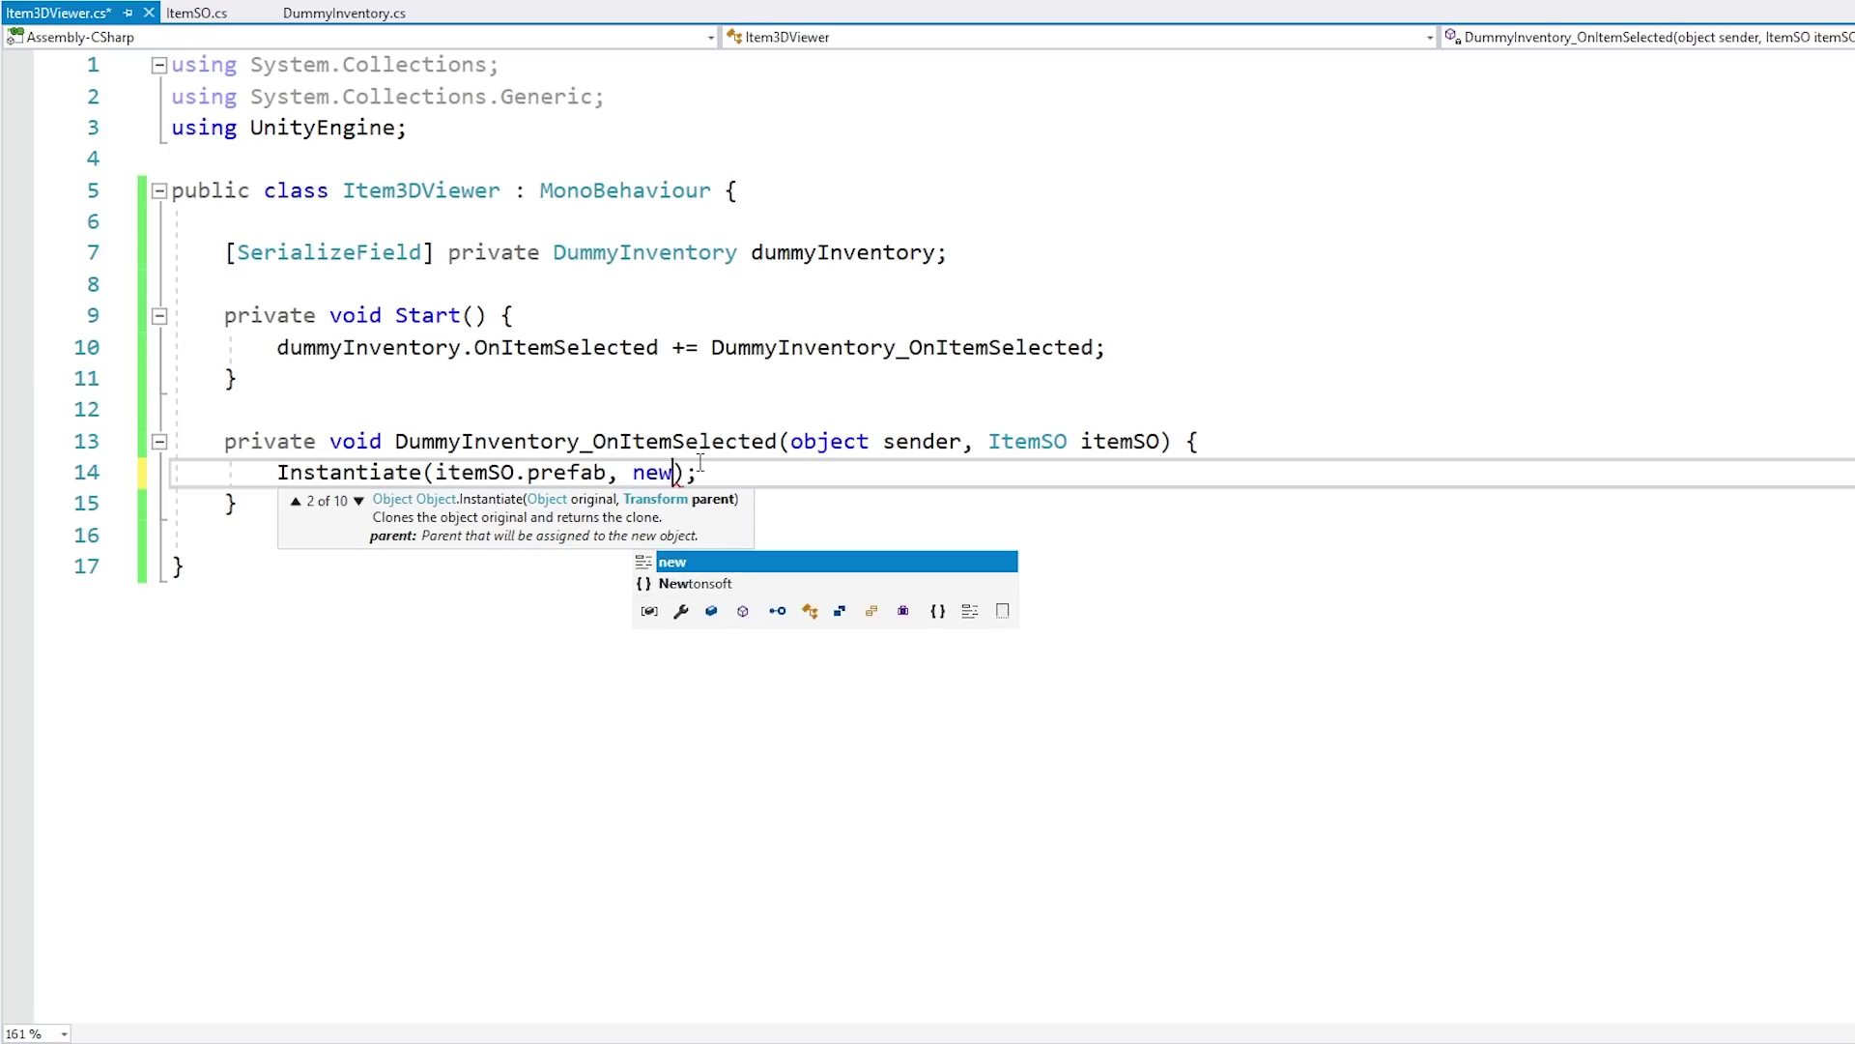
pyautogui.write(', 1000)')
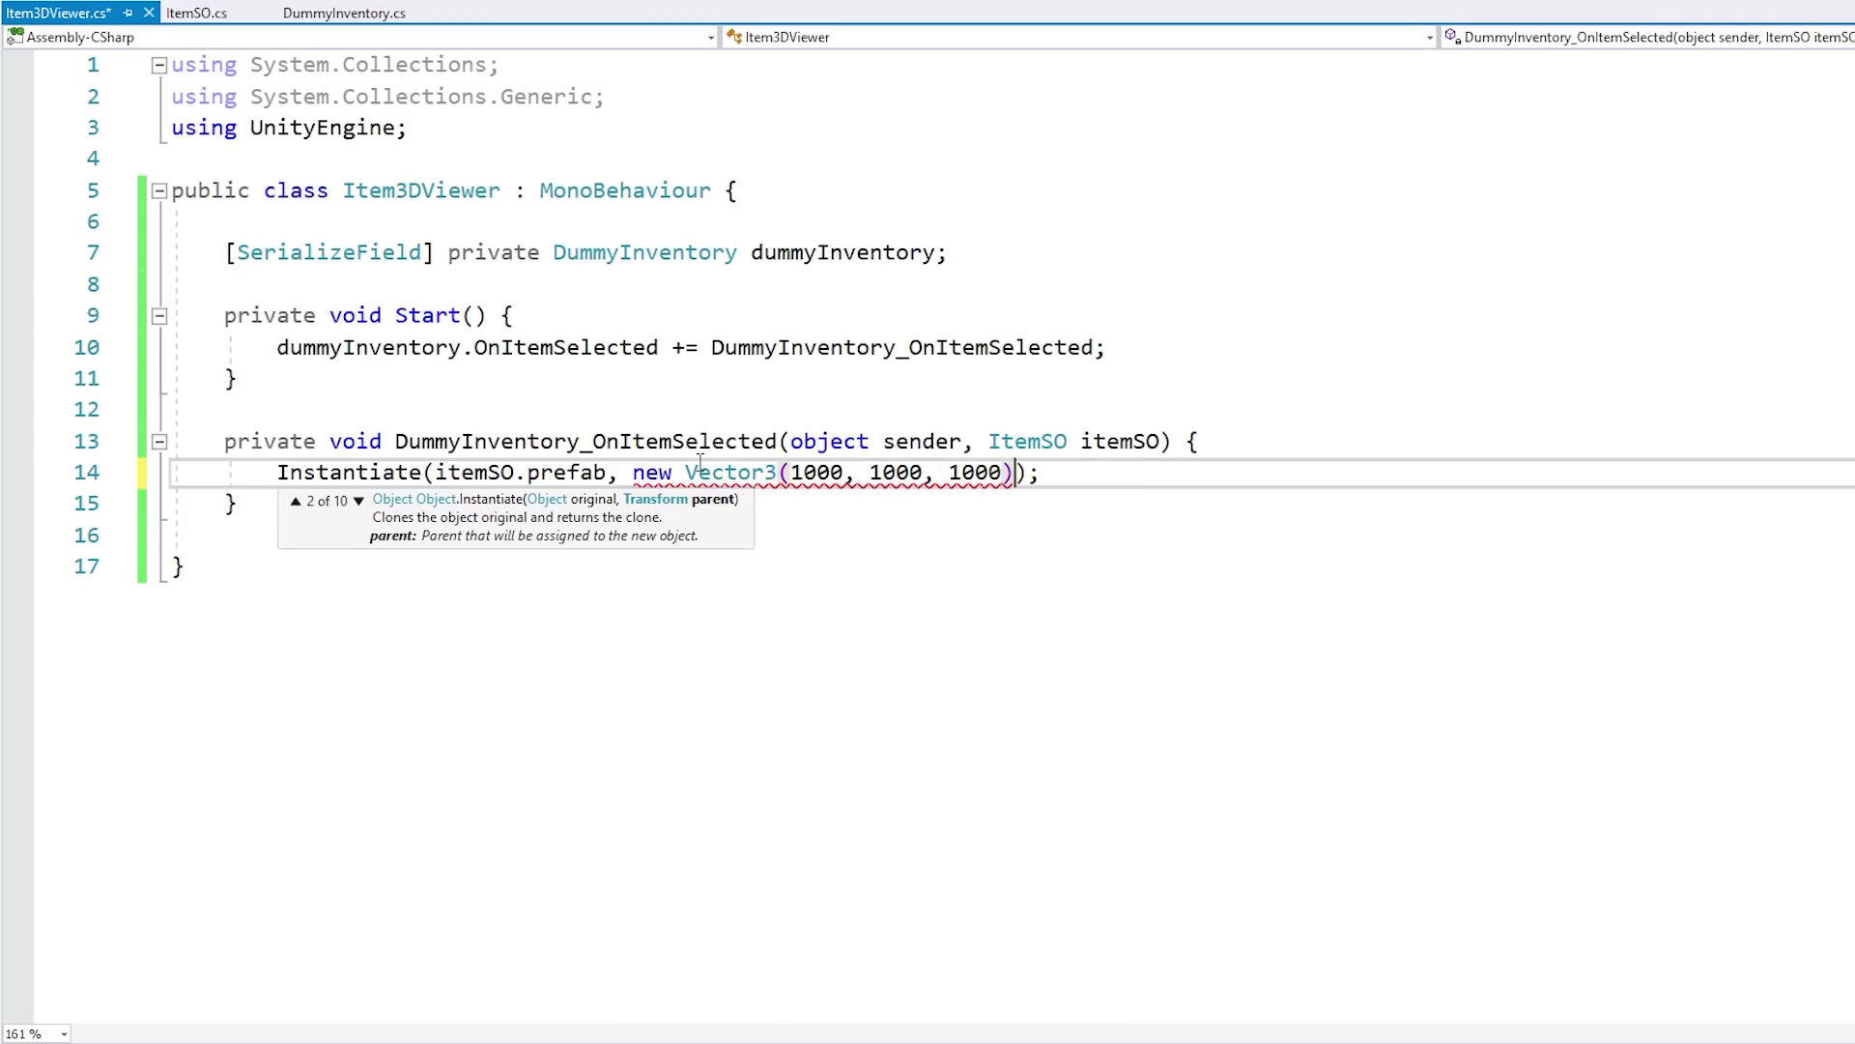
pyautogui.write(', Quaternion.ide')
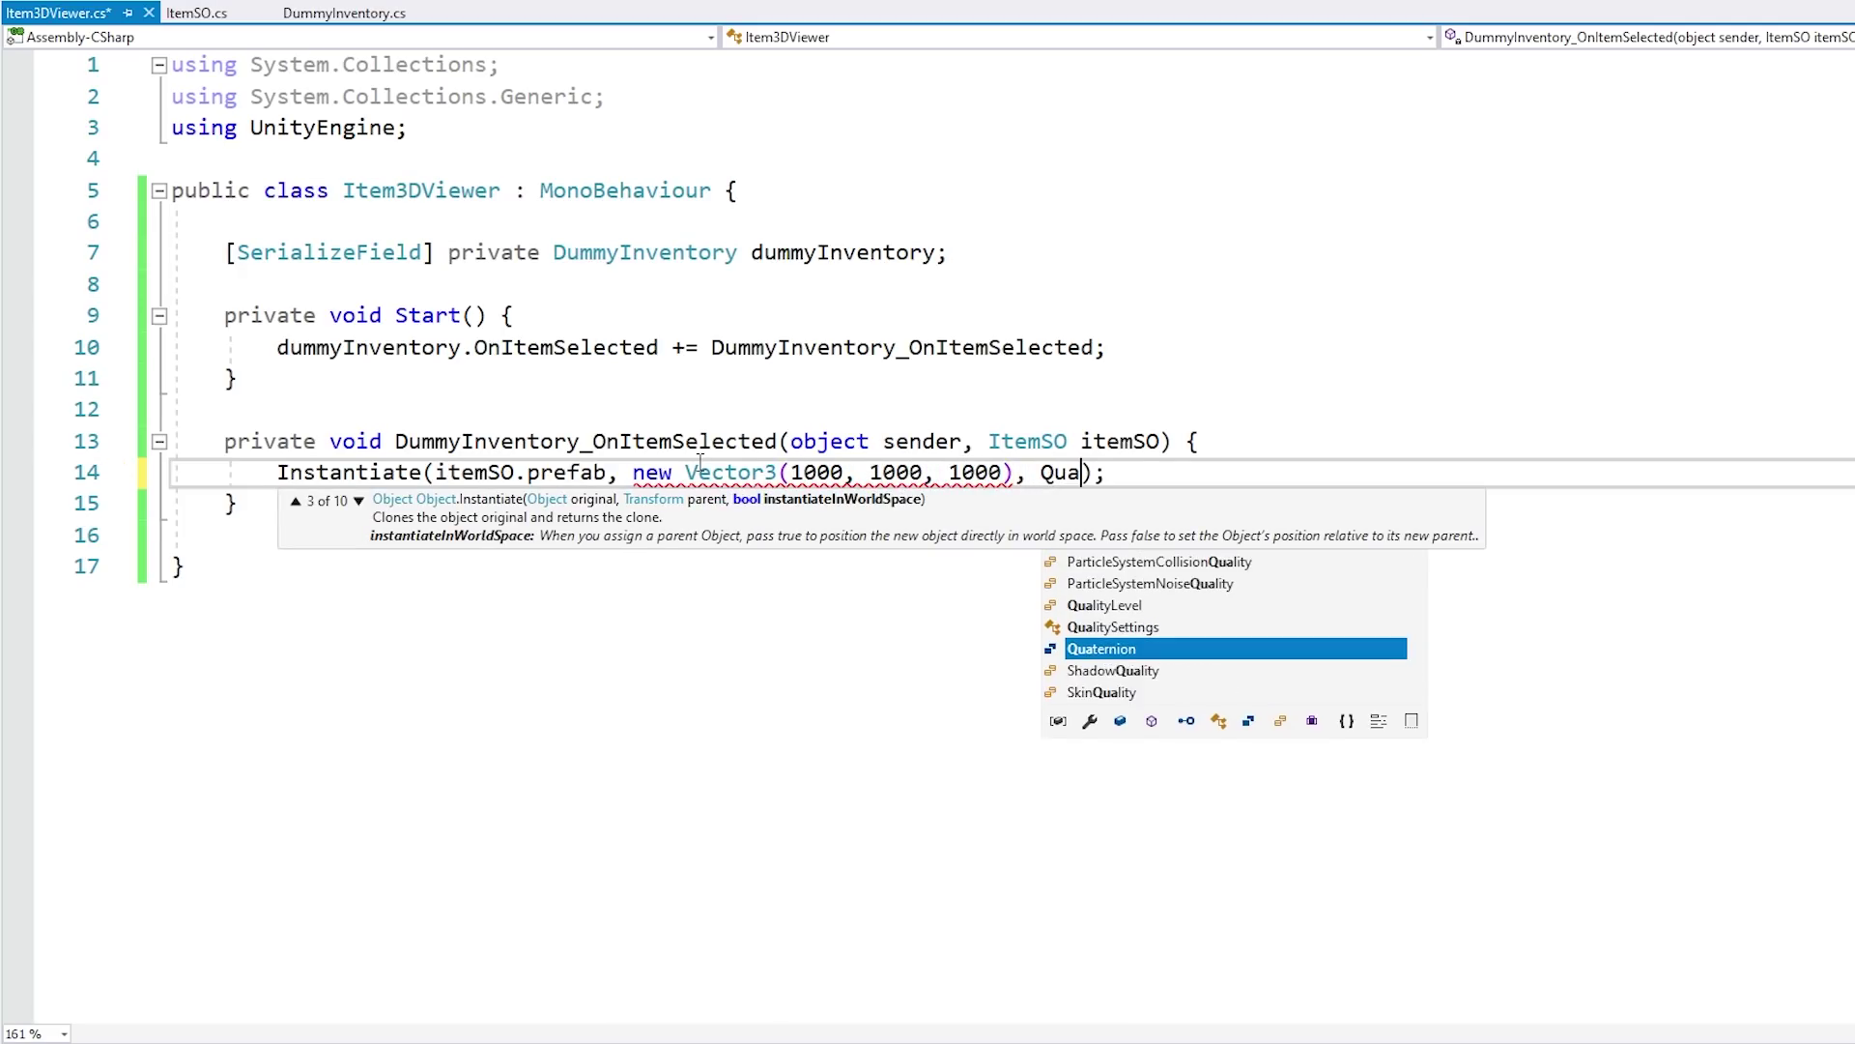
pyautogui.press('Tab')
pyautogui.hotkey('ctrl', 's')
# Step: Declare the field private Transform itemPrefab; above the Start method, followed by a blank line
pyautogui.press('Home')
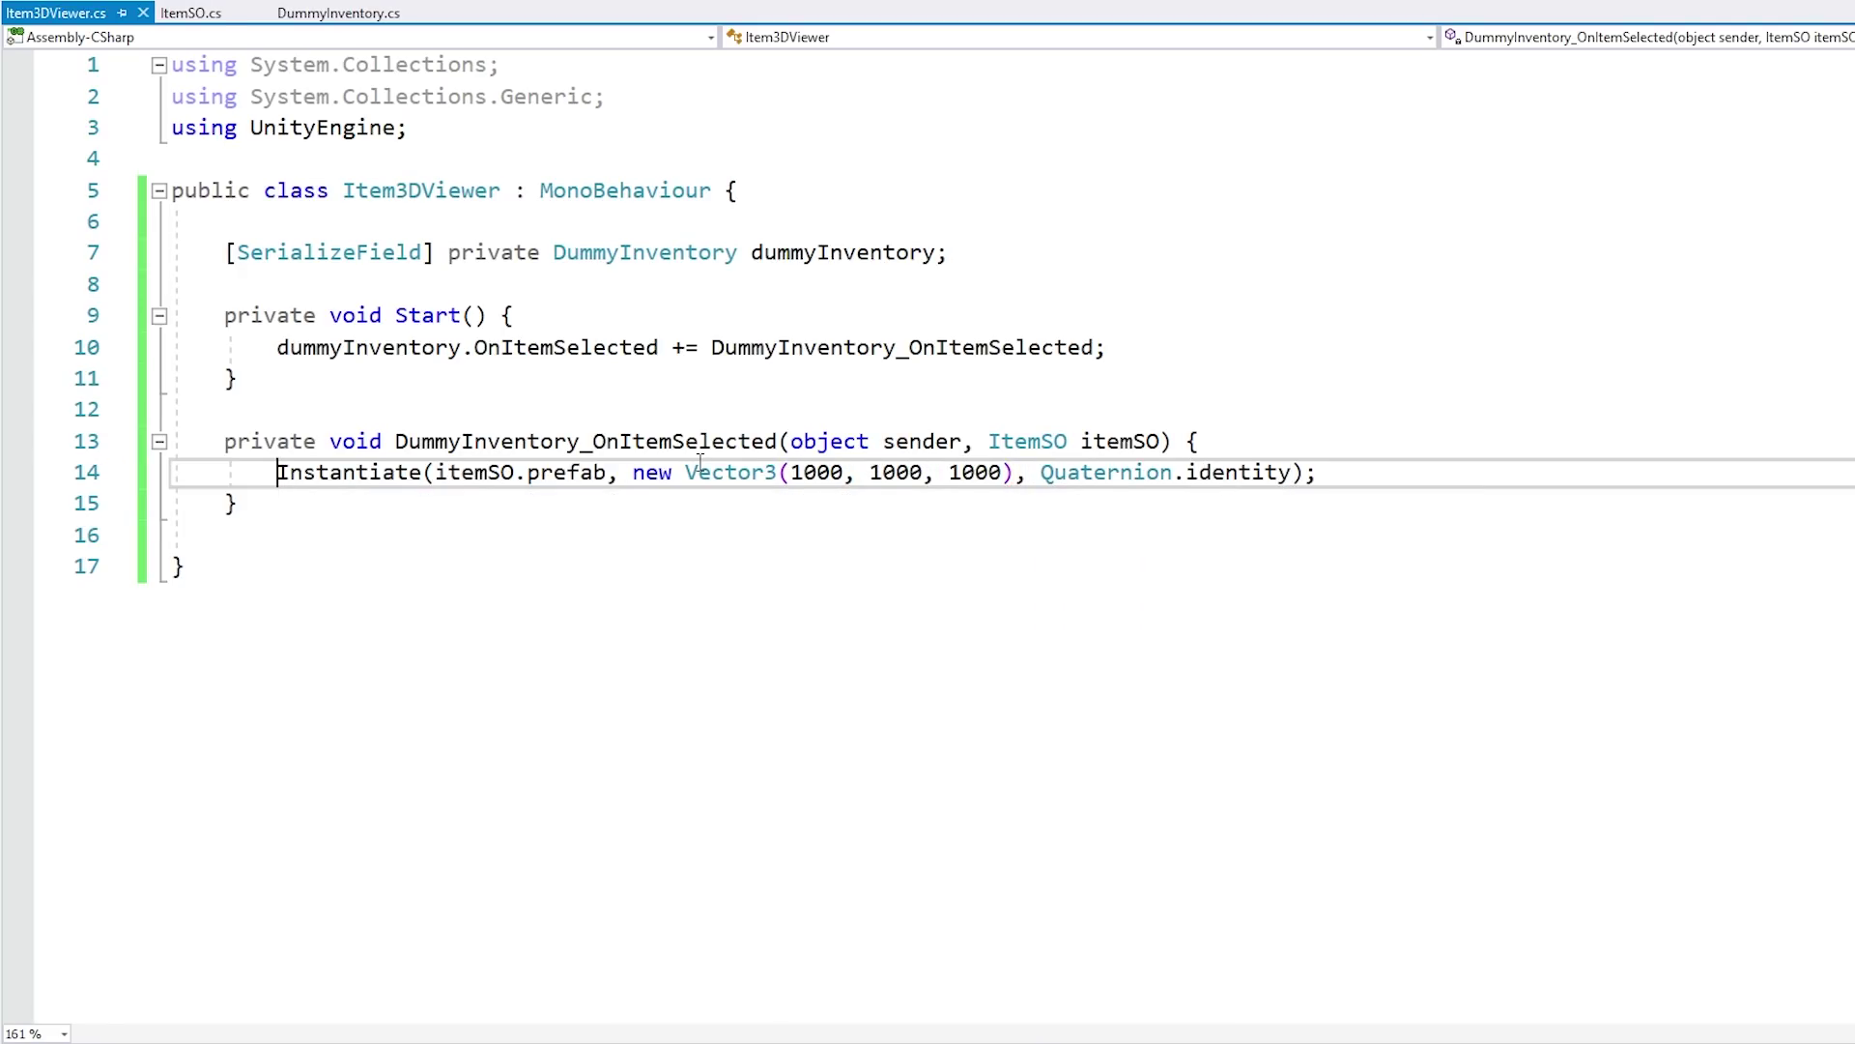
pyautogui.press('Up')
pyautogui.press('Up')
pyautogui.press('Up')
pyautogui.press('Up')
pyautogui.press('Up')
pyautogui.press('Up')
pyautogui.press('Return')
pyautogui.write('p')
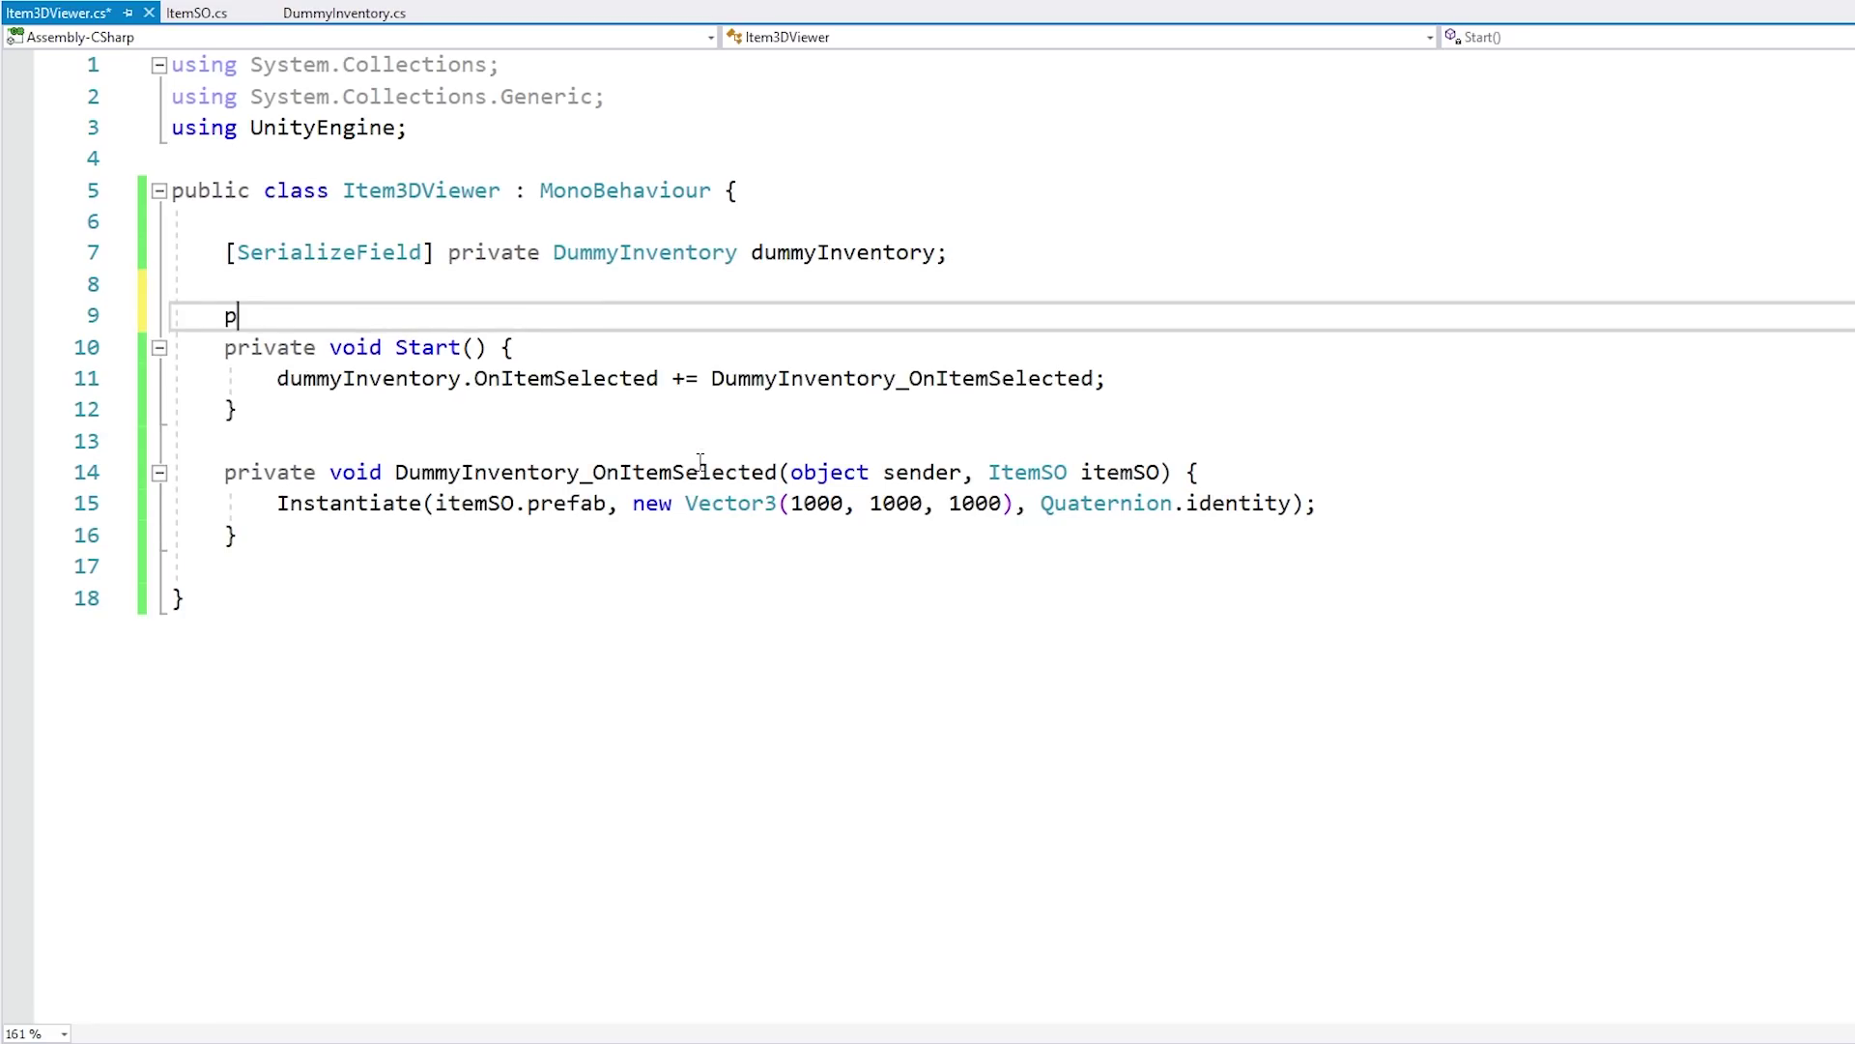
pyautogui.write('rivate Transform ')
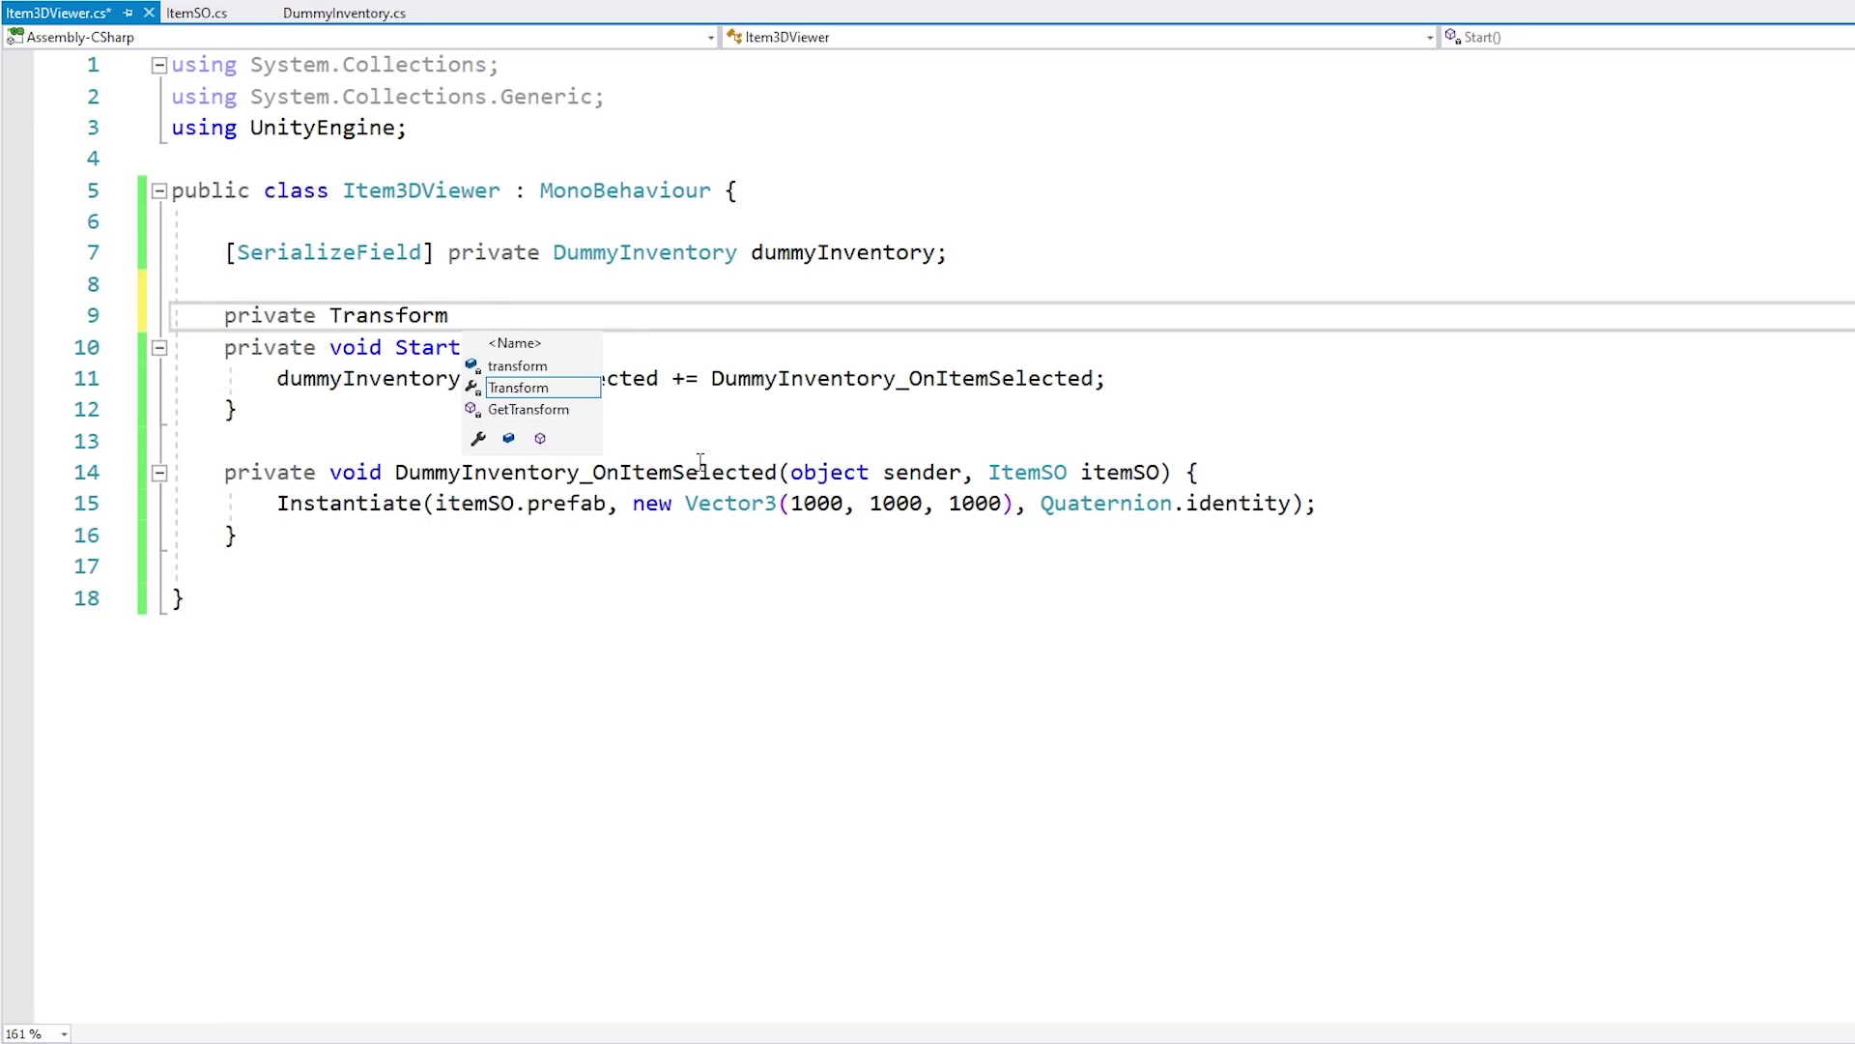
pyautogui.write('itemPrefab;')
pyautogui.press('Return')
# Step: Assign the result of the Instantiate call in DummyInventory_OnItemSelected to itemPrefab
pyautogui.press('Down')
pyautogui.press('Down')
pyautogui.press('Down')
pyautogui.press('Down')
pyautogui.press('Down')
pyautogui.press('Down')
pyautogui.press('Home')
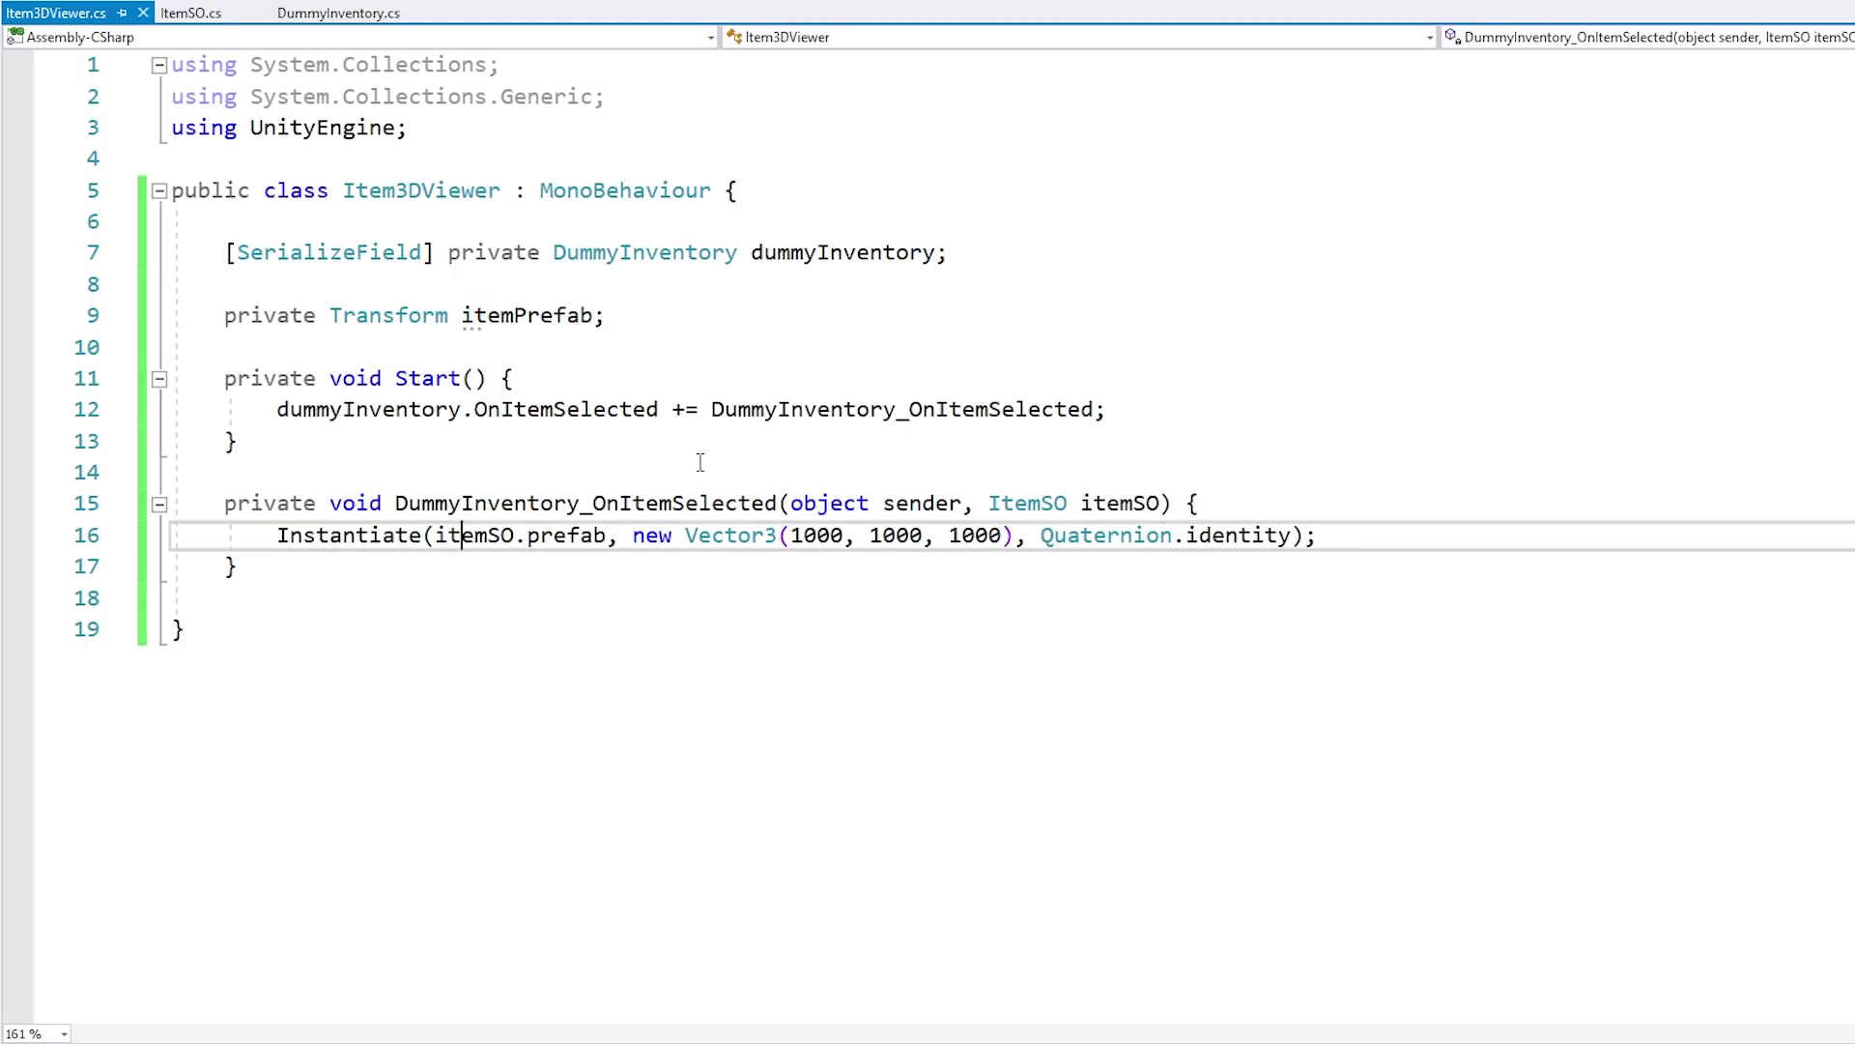
pyautogui.write('itemPrefab =')
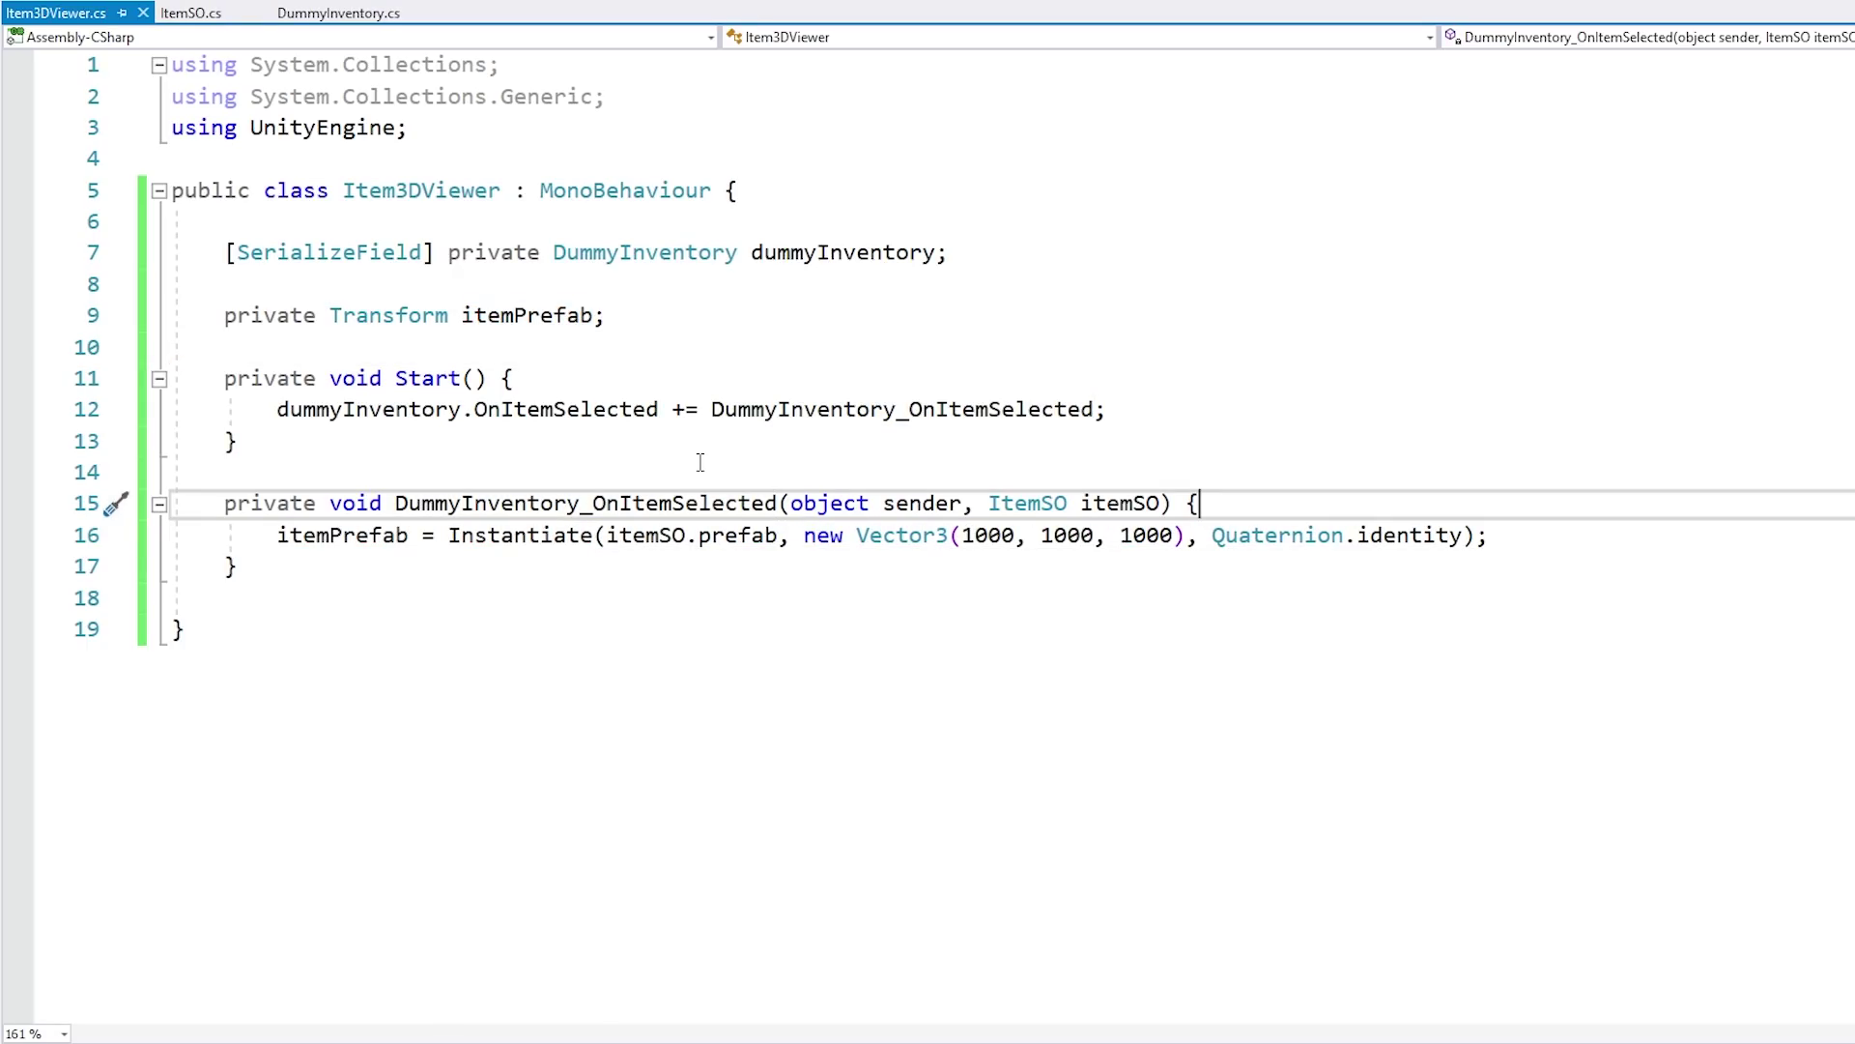
# Step: Add an if (itemPrefab != null) check above the Instantiate line that calls Destroy(itemPrefab.gameObject); and save the script
pyautogui.press('Return')
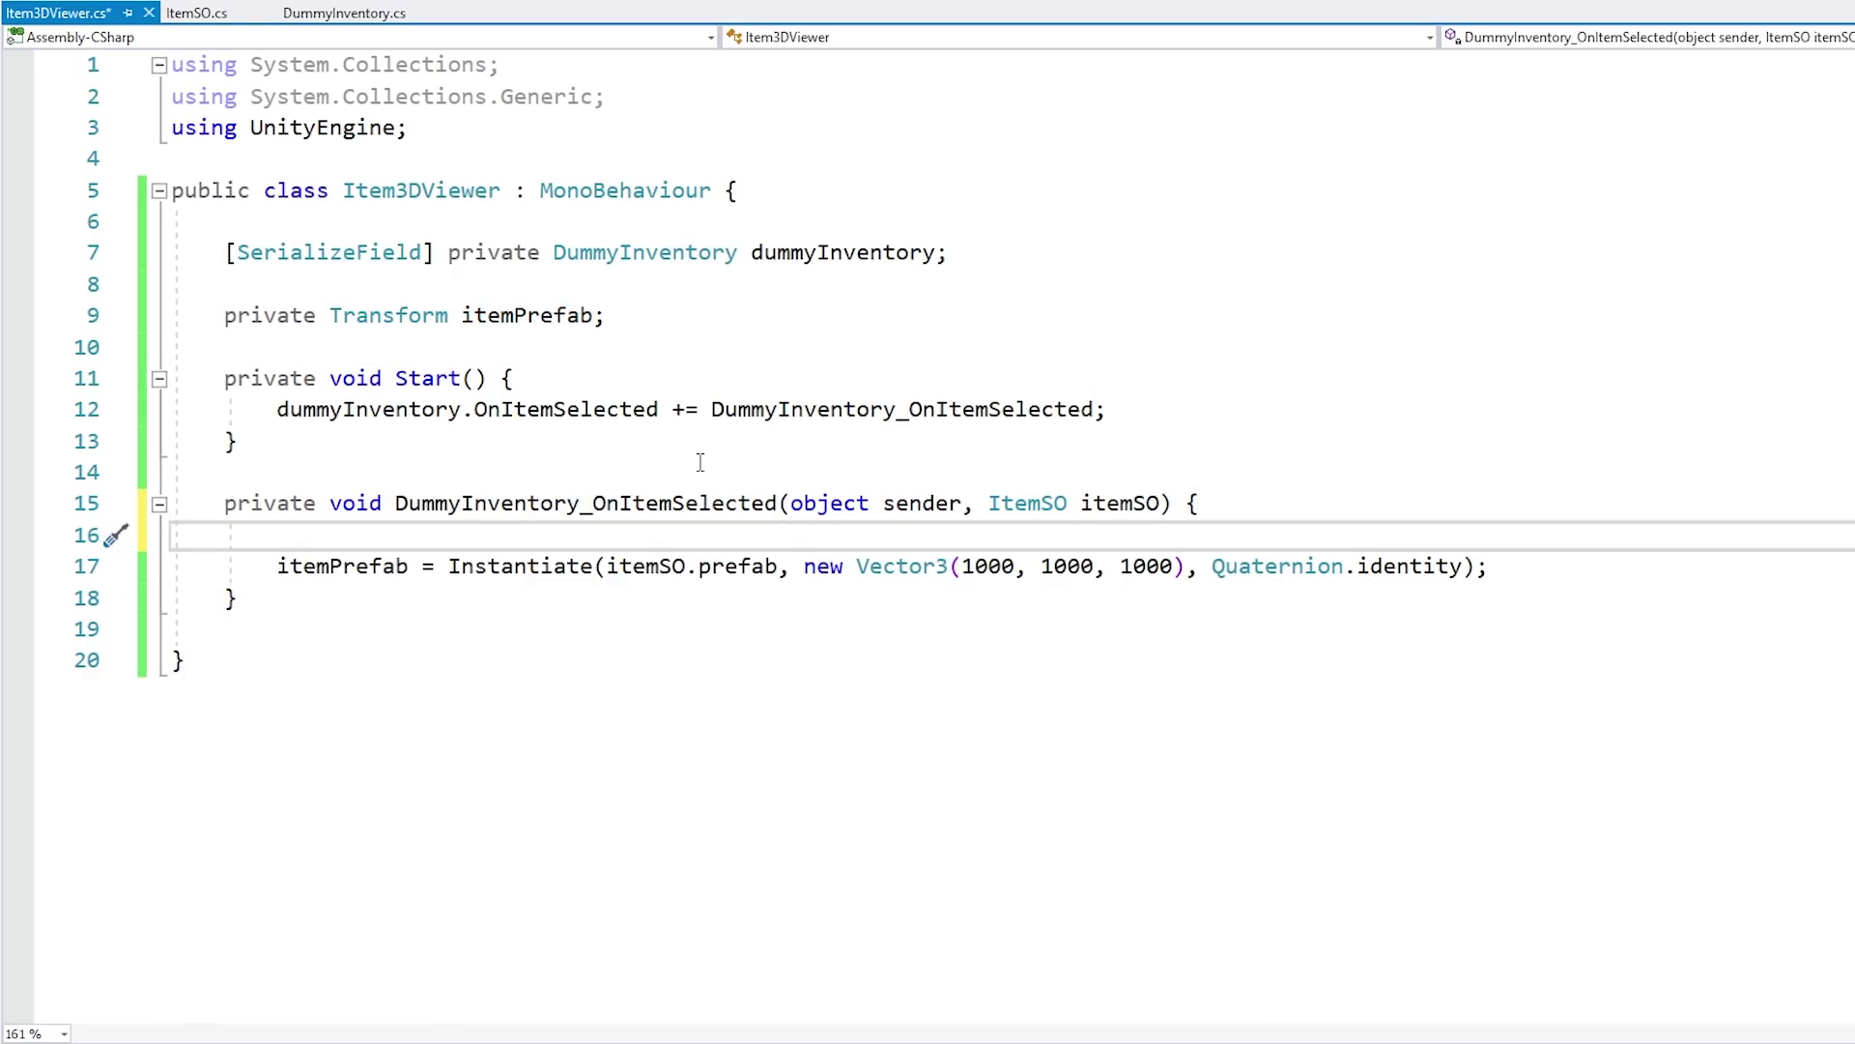
pyautogui.write('if (itemPrefab != null) {')
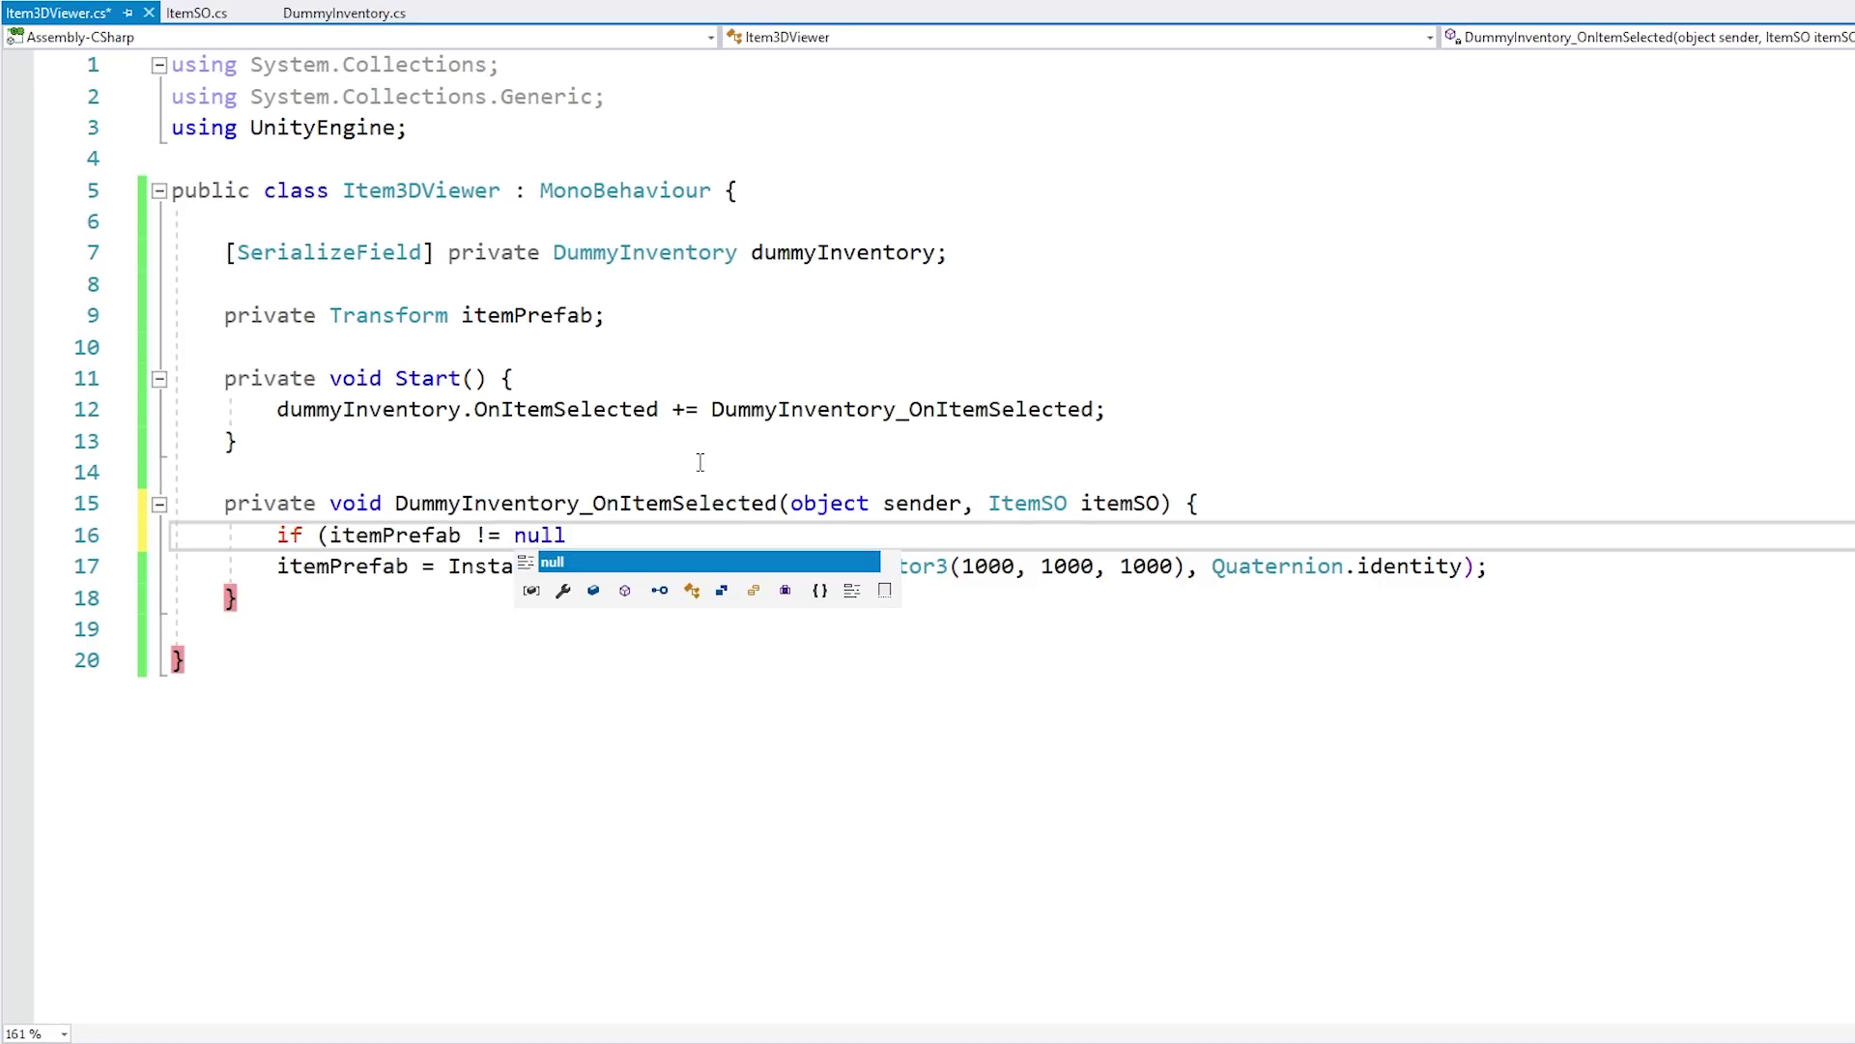
pyautogui.press('Return')
pyautogui.write('Destroy();')
pyautogui.press('Left')
pyautogui.press('Left')
pyautogui.write('itemPrefab.gameObject')
pyautogui.press('Down')
pyautogui.hotkey('ctrl', 's')
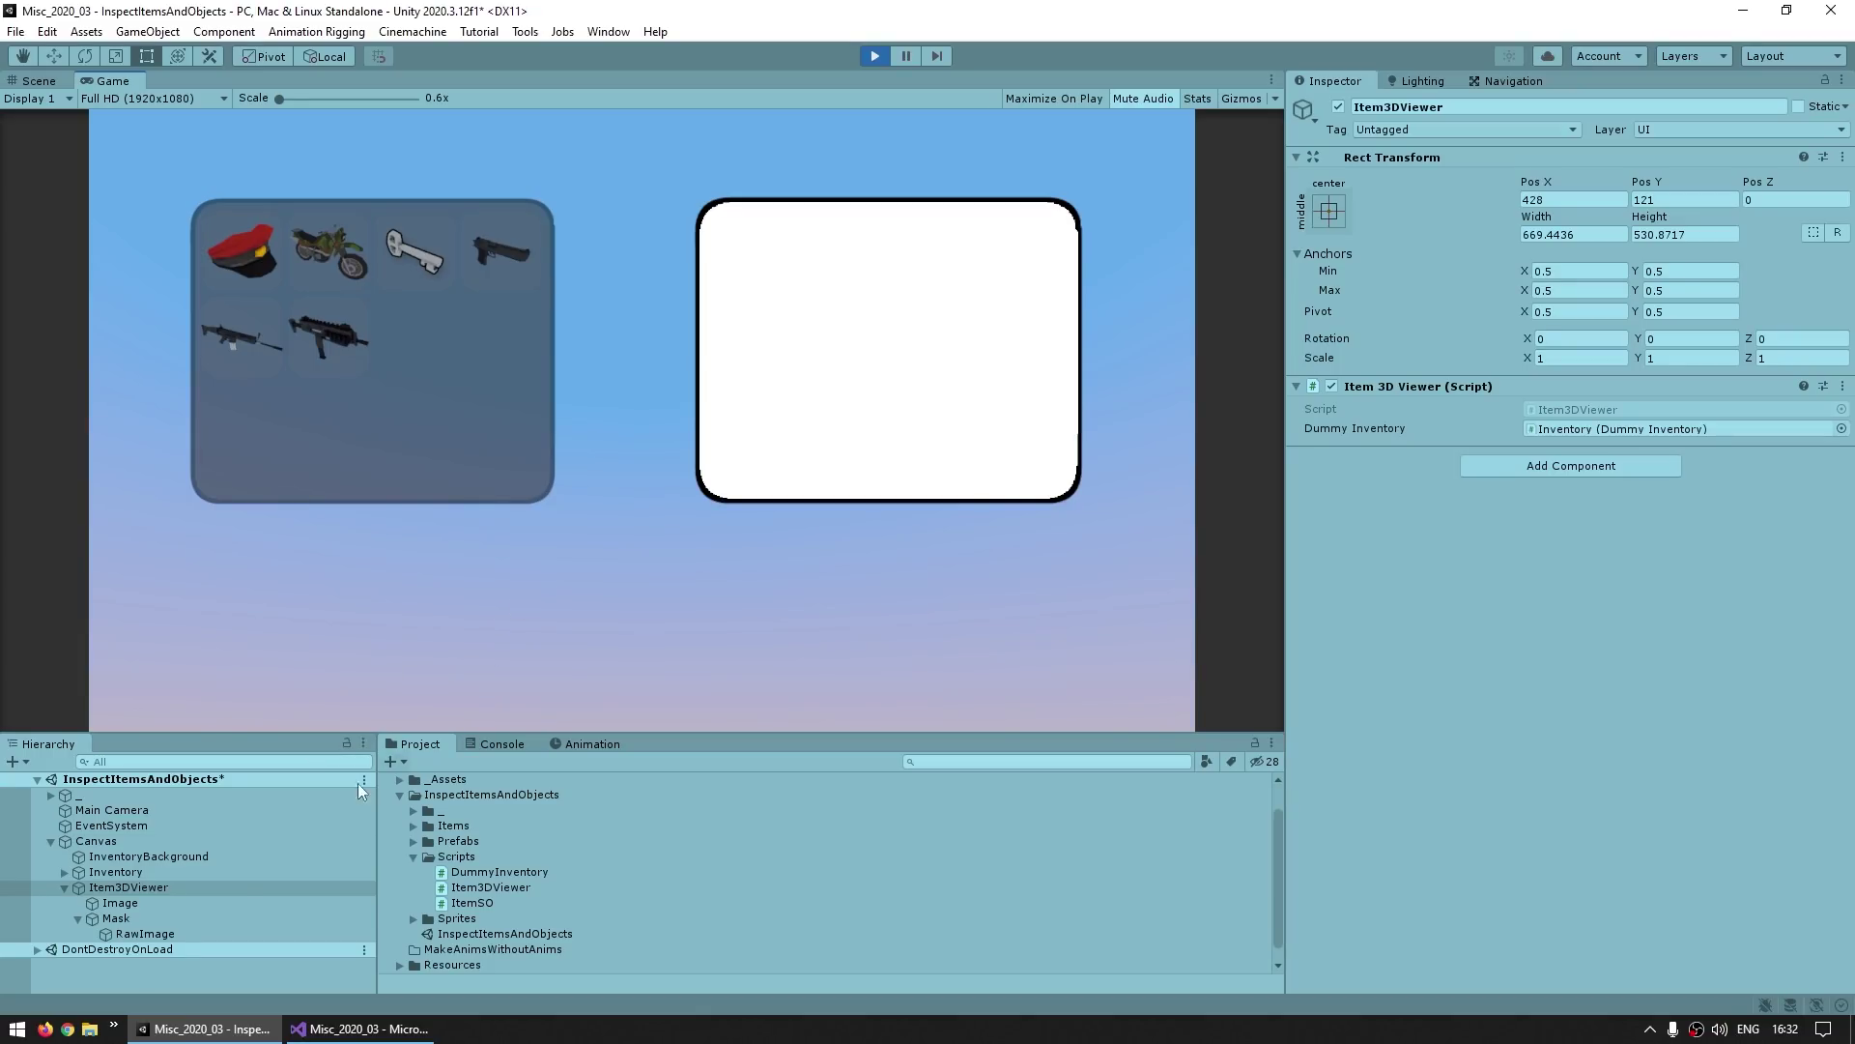
# Step: Test prefab spawning in the running game by selecting the key and the pistol, checking the hierarchy, and stop play mode
pyautogui.click(129, 887)
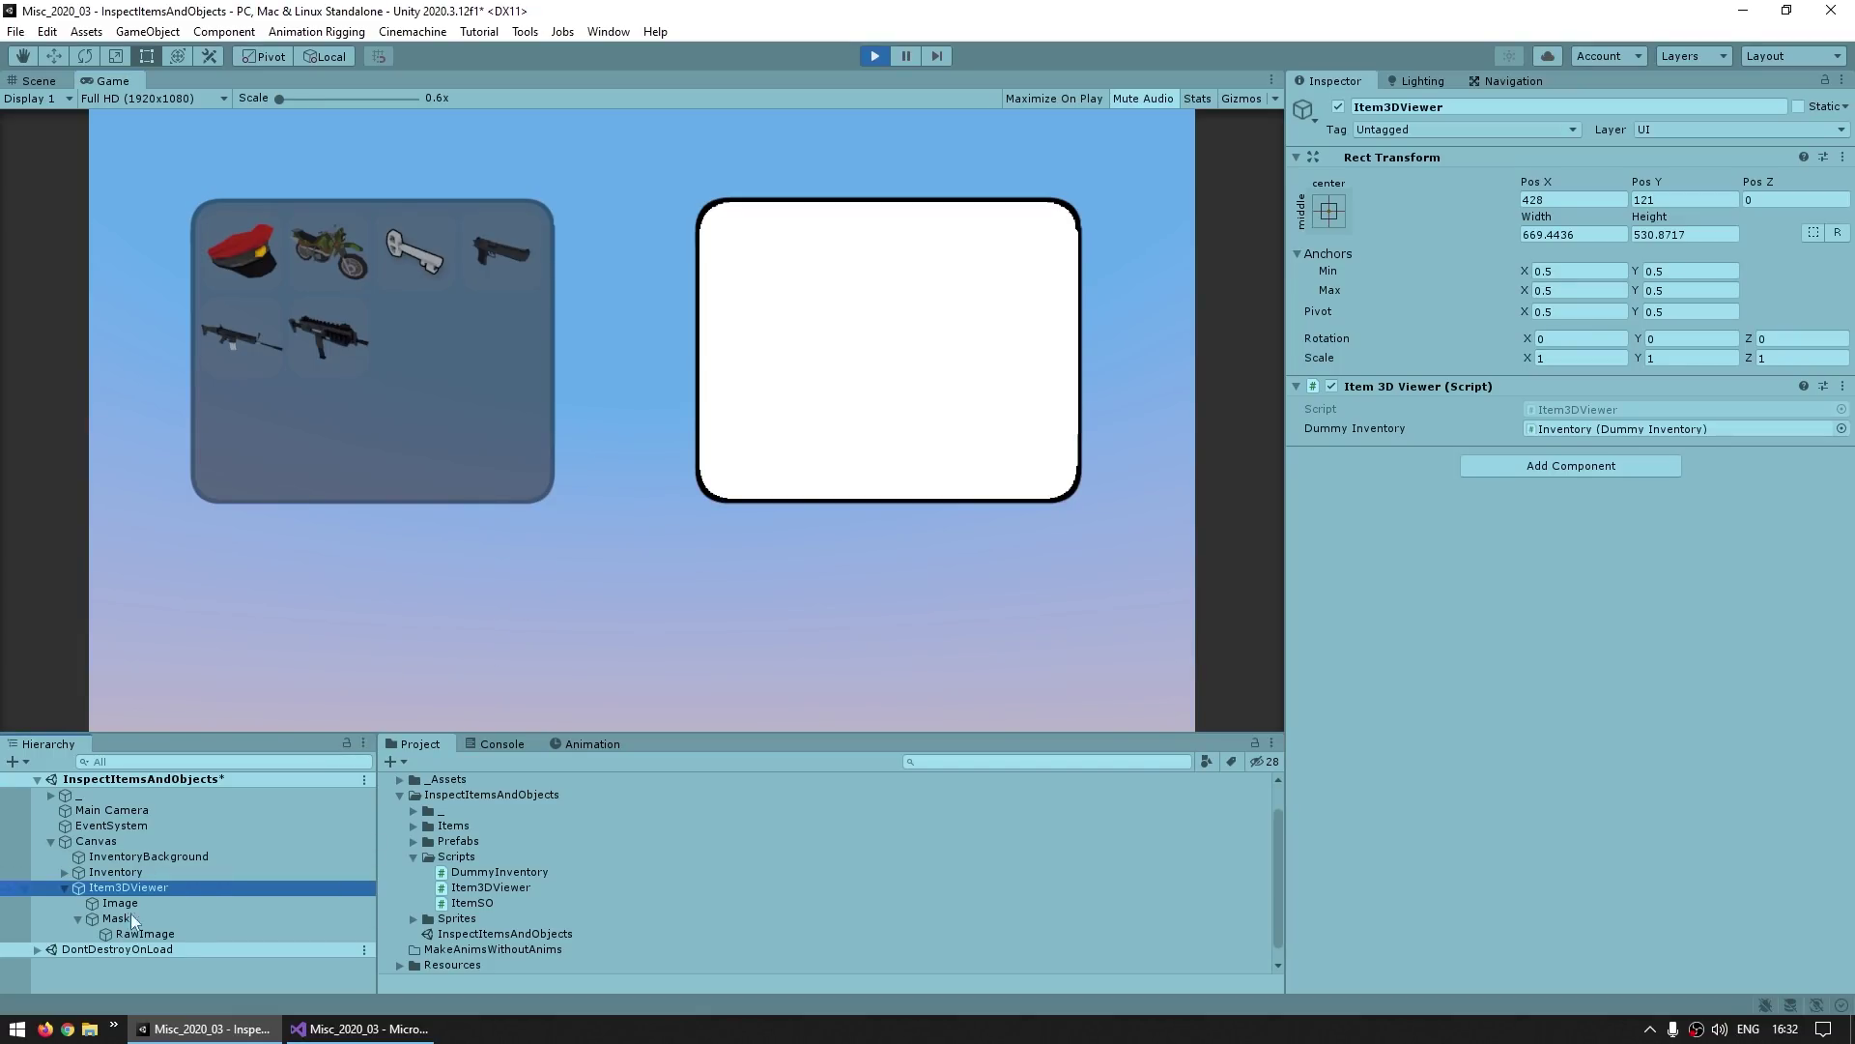
pyautogui.click(309, 593)
pyautogui.click(413, 251)
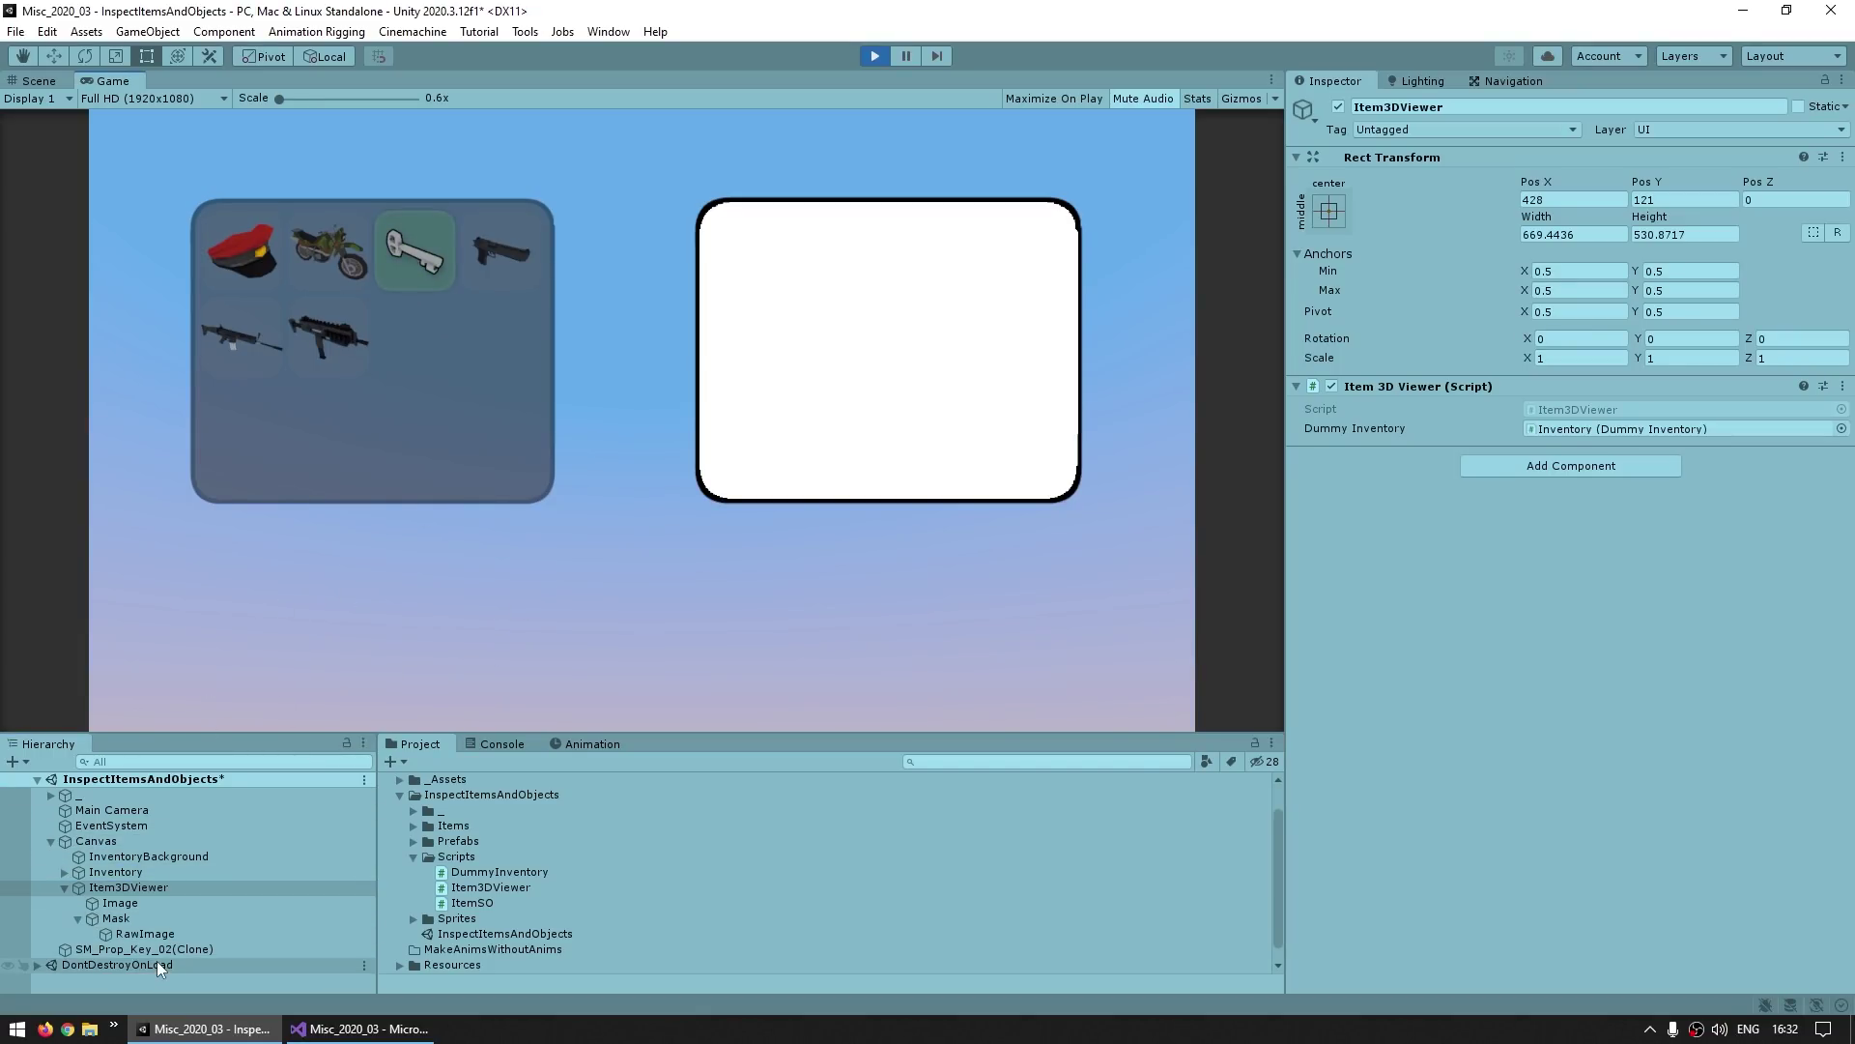
pyautogui.click(510, 259)
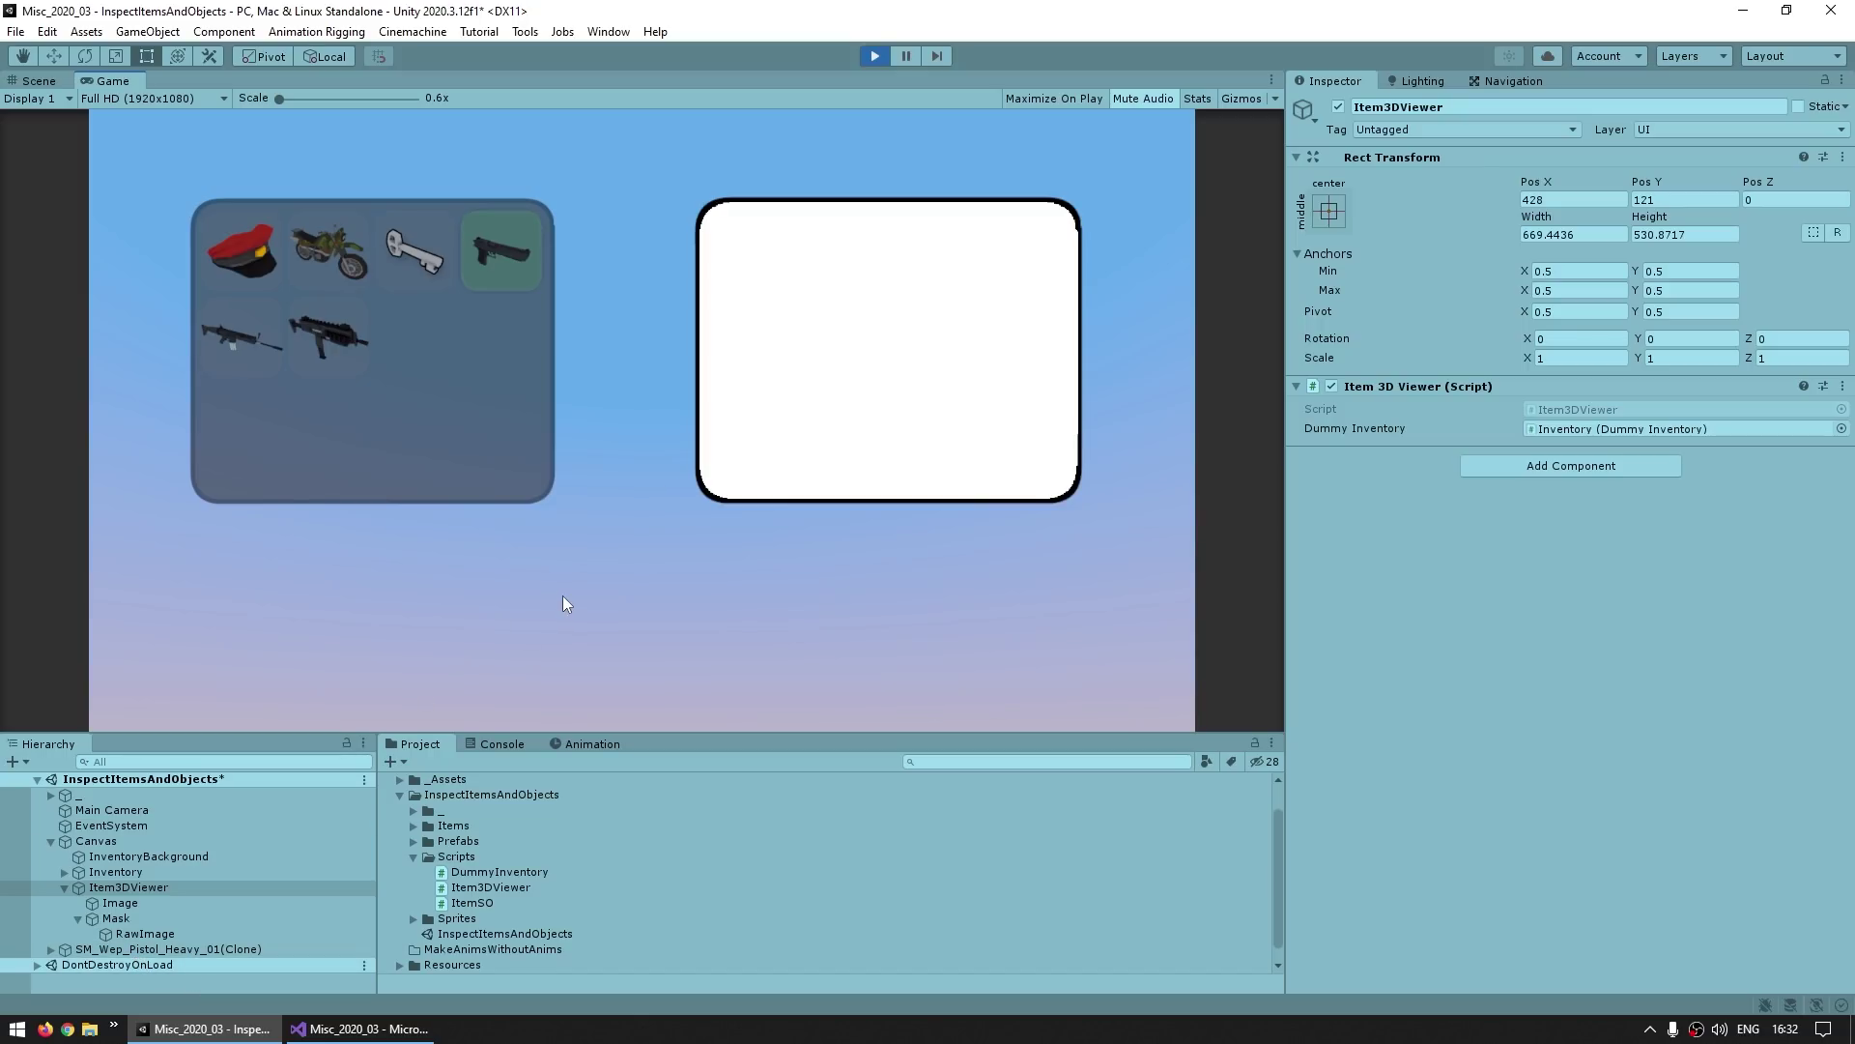
pyautogui.hotkey('ctrl', 'p')
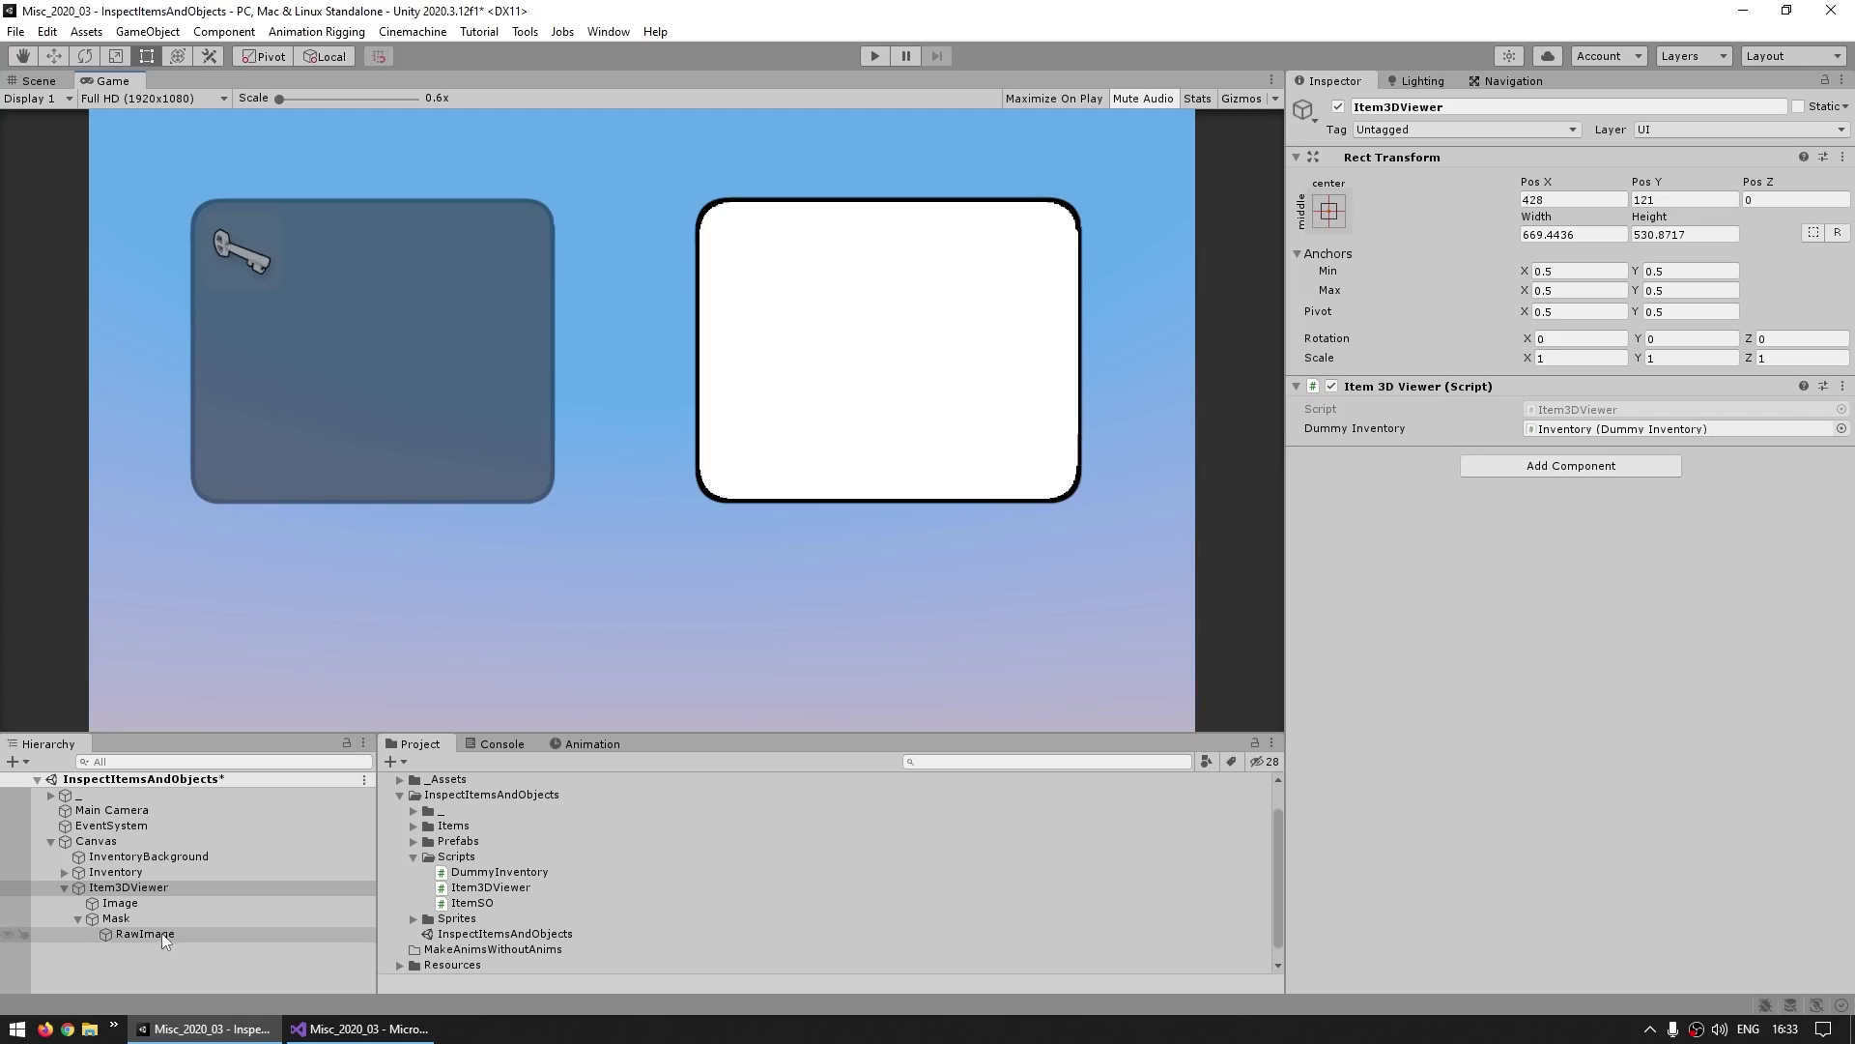
# Step: Create a camera at the root of the scene hierarchy and name it ItemInspectCamera
pyautogui.rightClick(139, 972)
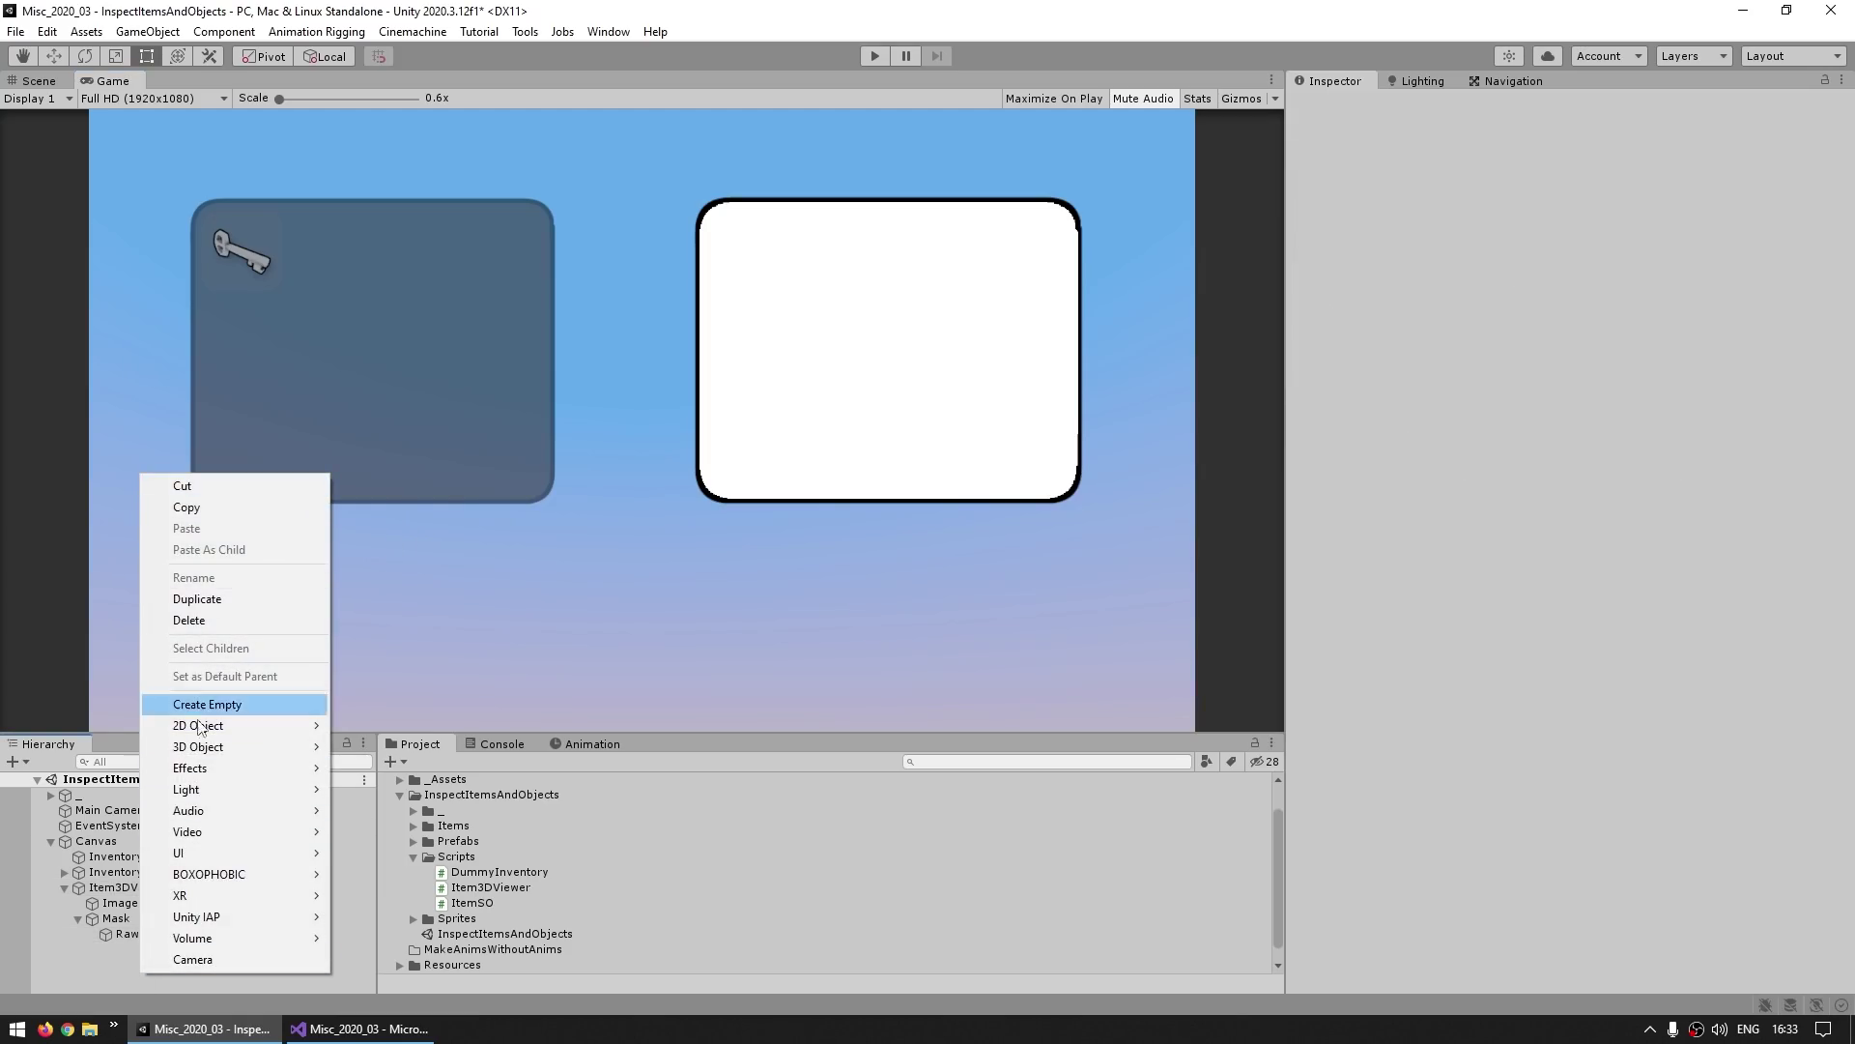
pyautogui.click(192, 958)
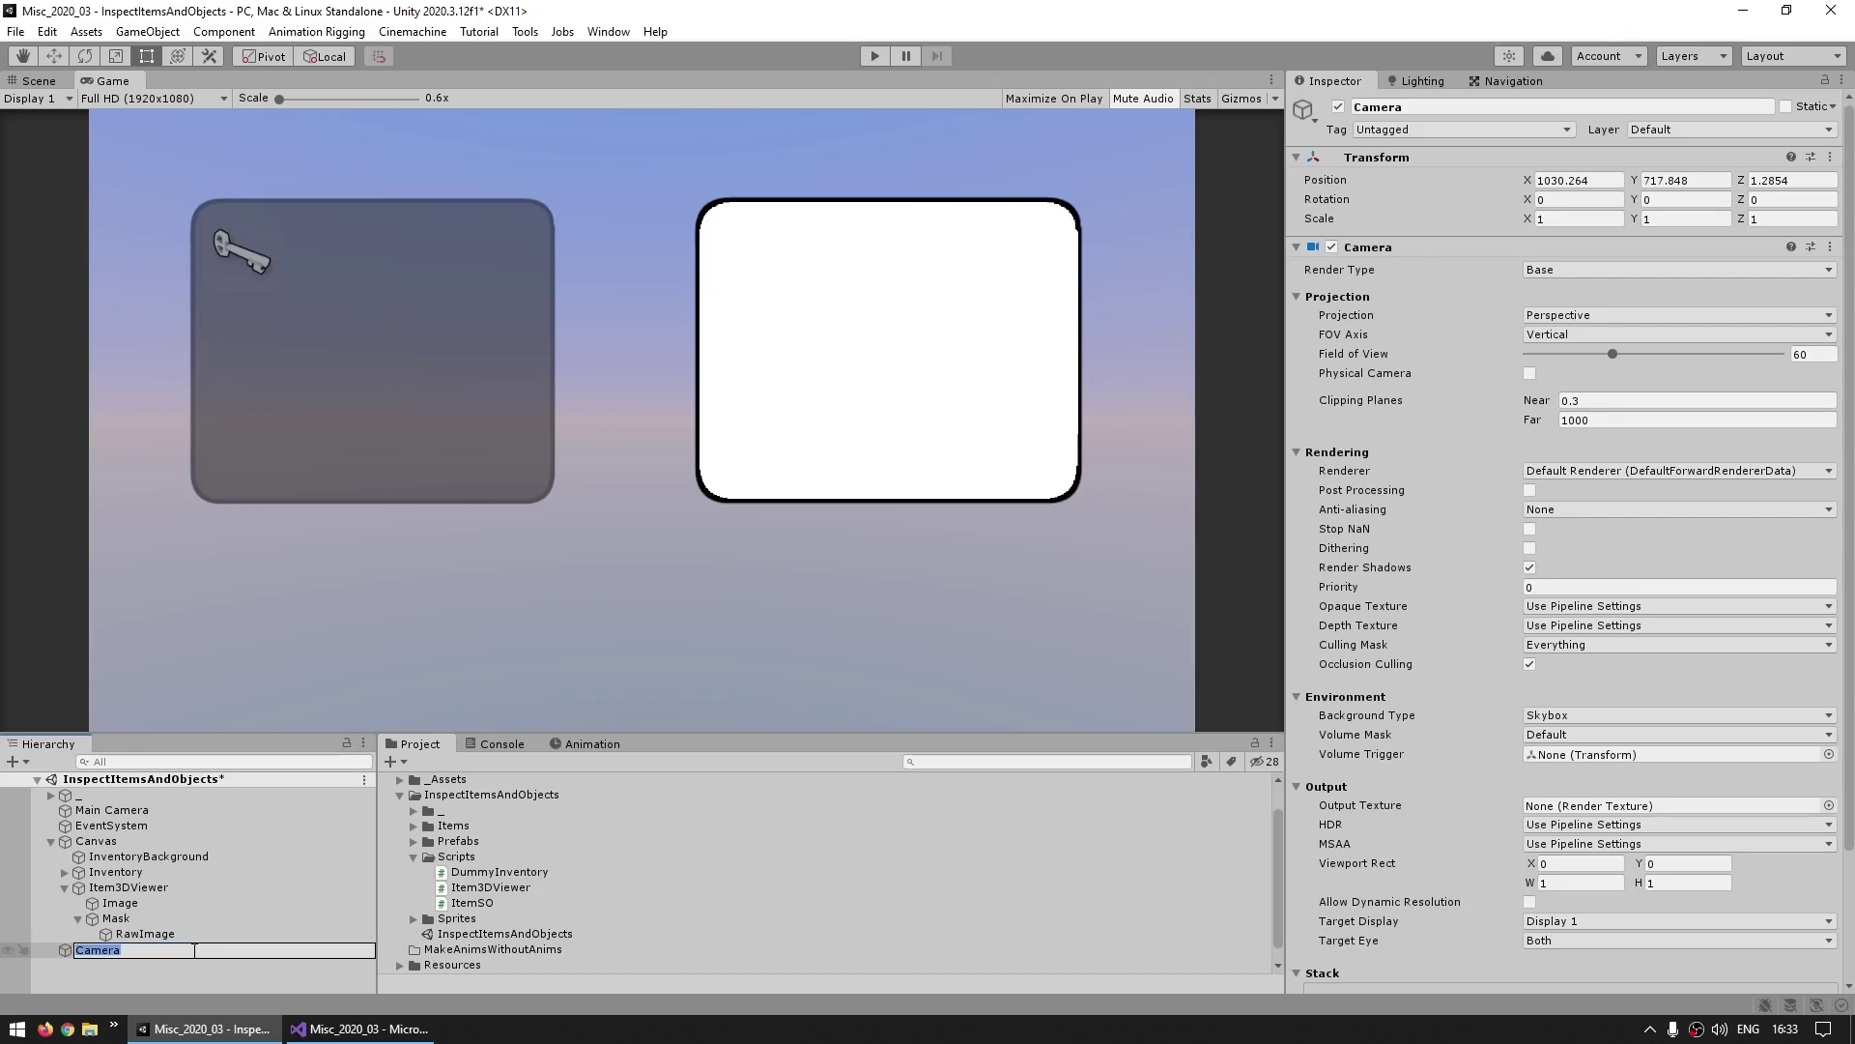
pyautogui.write('ItemInspectCamera')
pyautogui.press('Return')
# Step: Set ItemInspectCamera's position to 1000, 1000, 1000 and frame it in the Scene view
pyautogui.click(1564, 180)
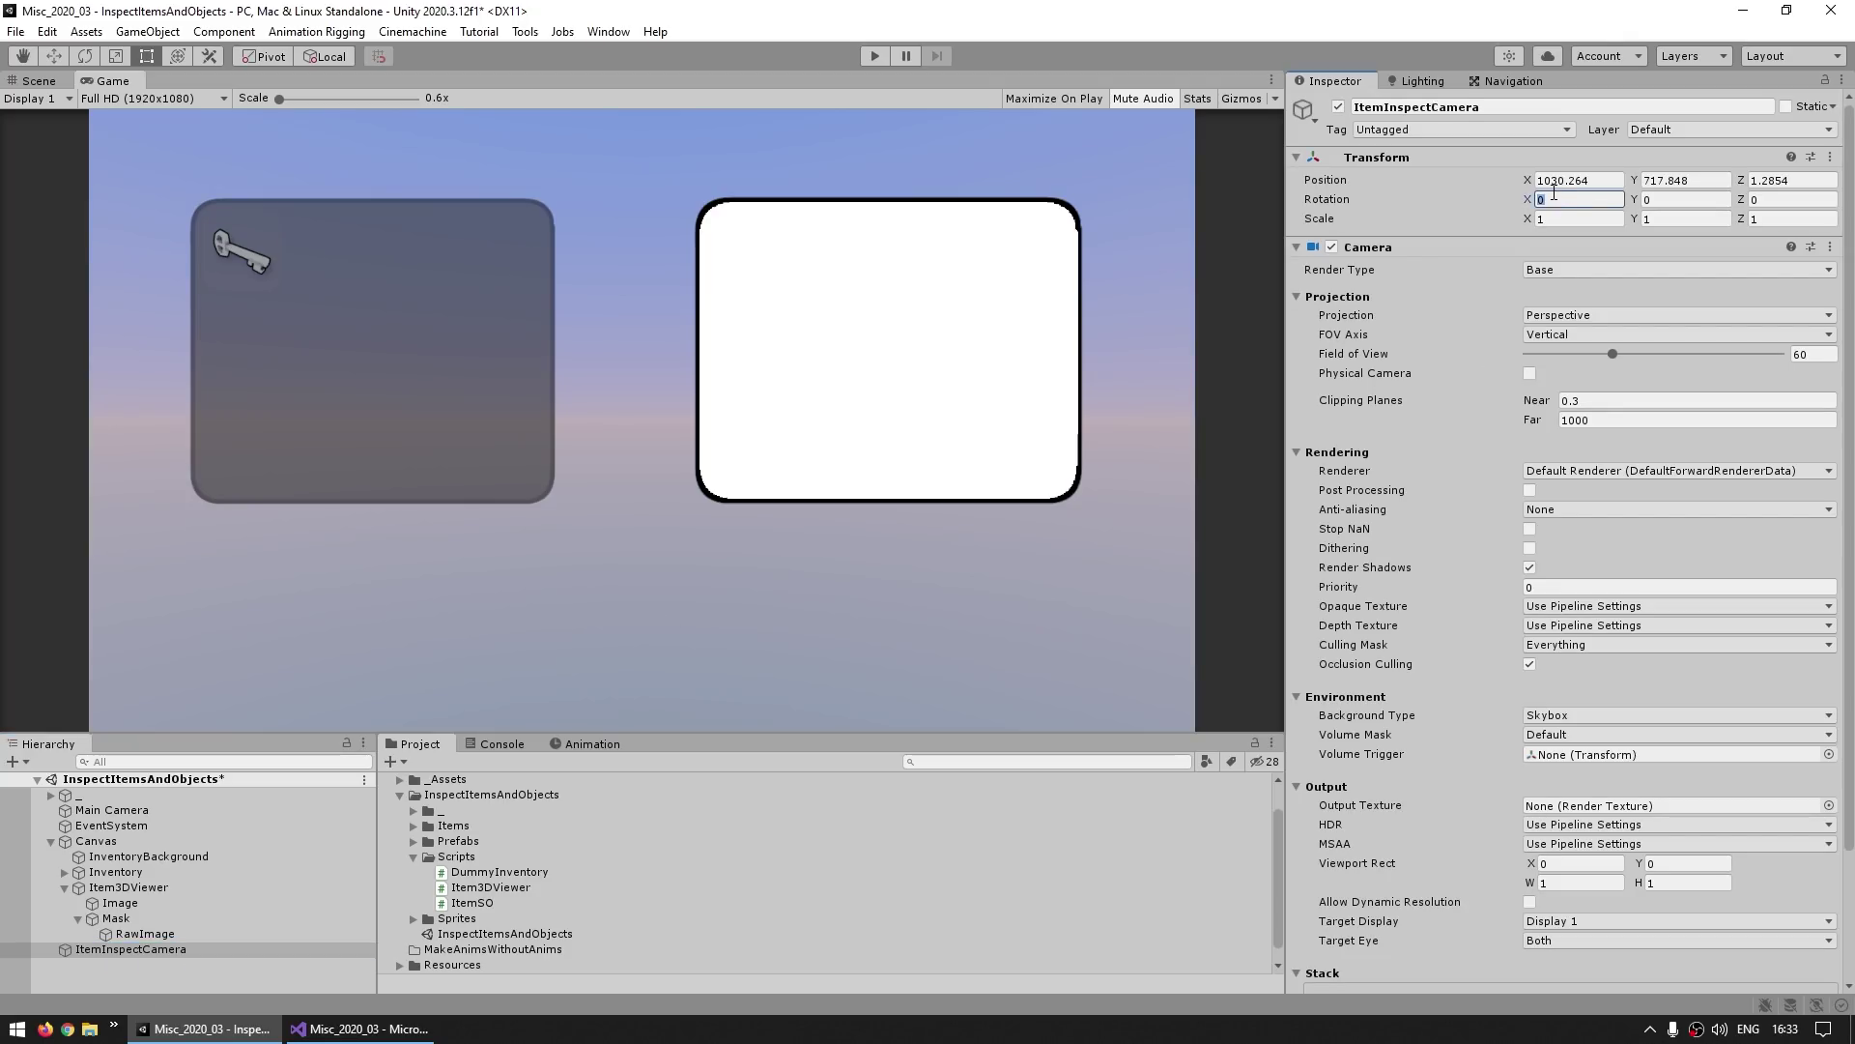
pyautogui.write('1000')
pyautogui.press('Tab')
pyautogui.write('1000')
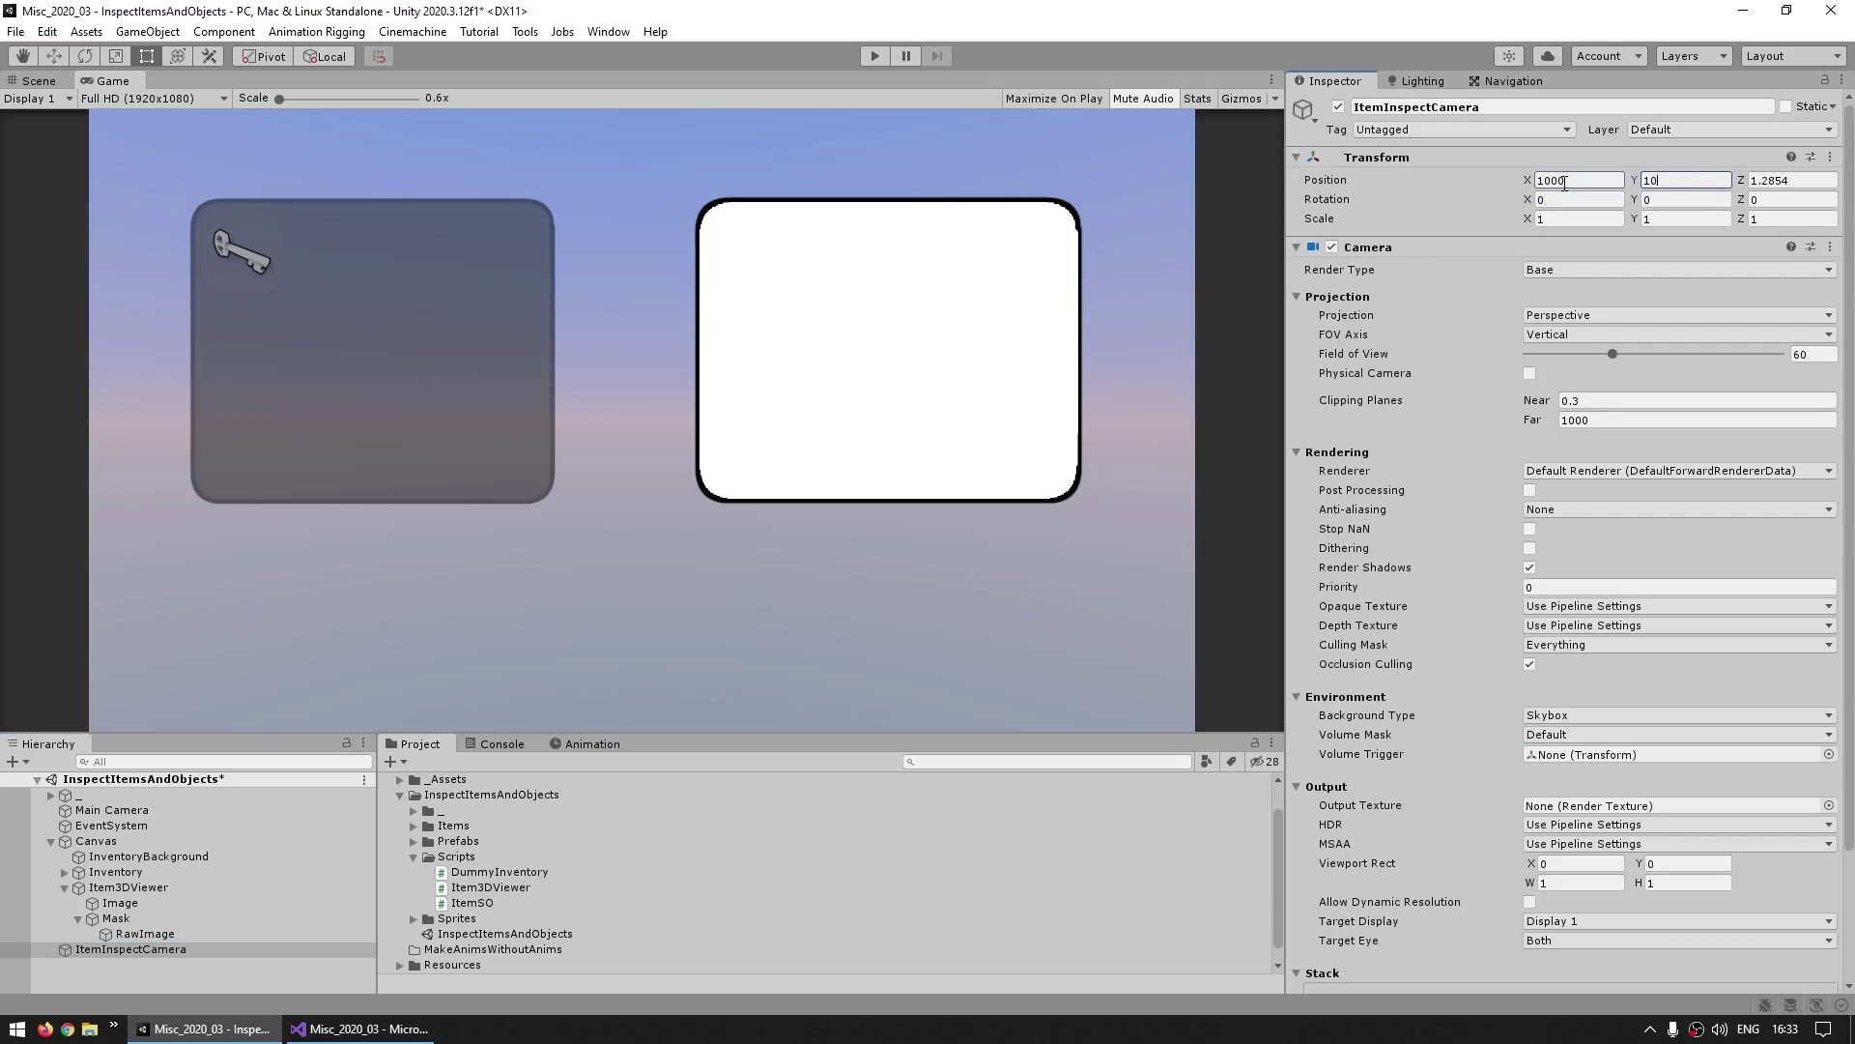
pyautogui.press('Tab')
pyautogui.write('1')
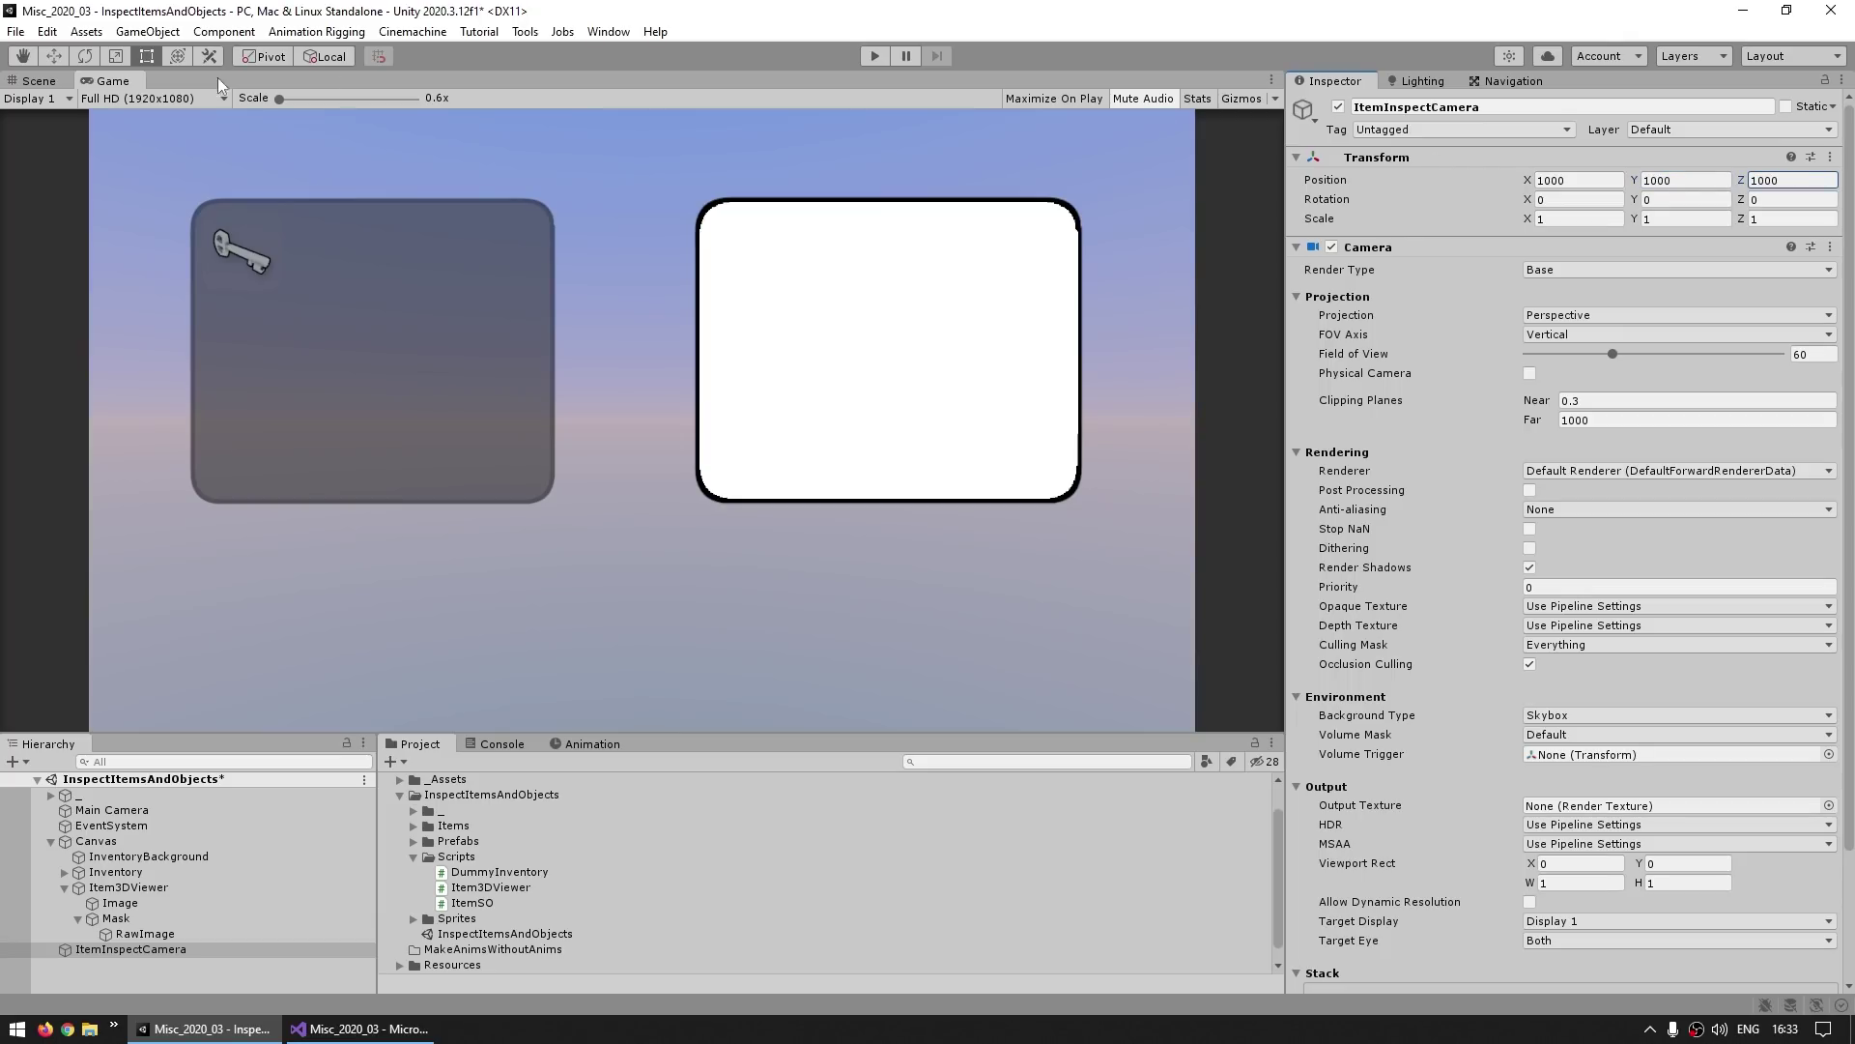
pyautogui.click(39, 80)
pyautogui.press('f')
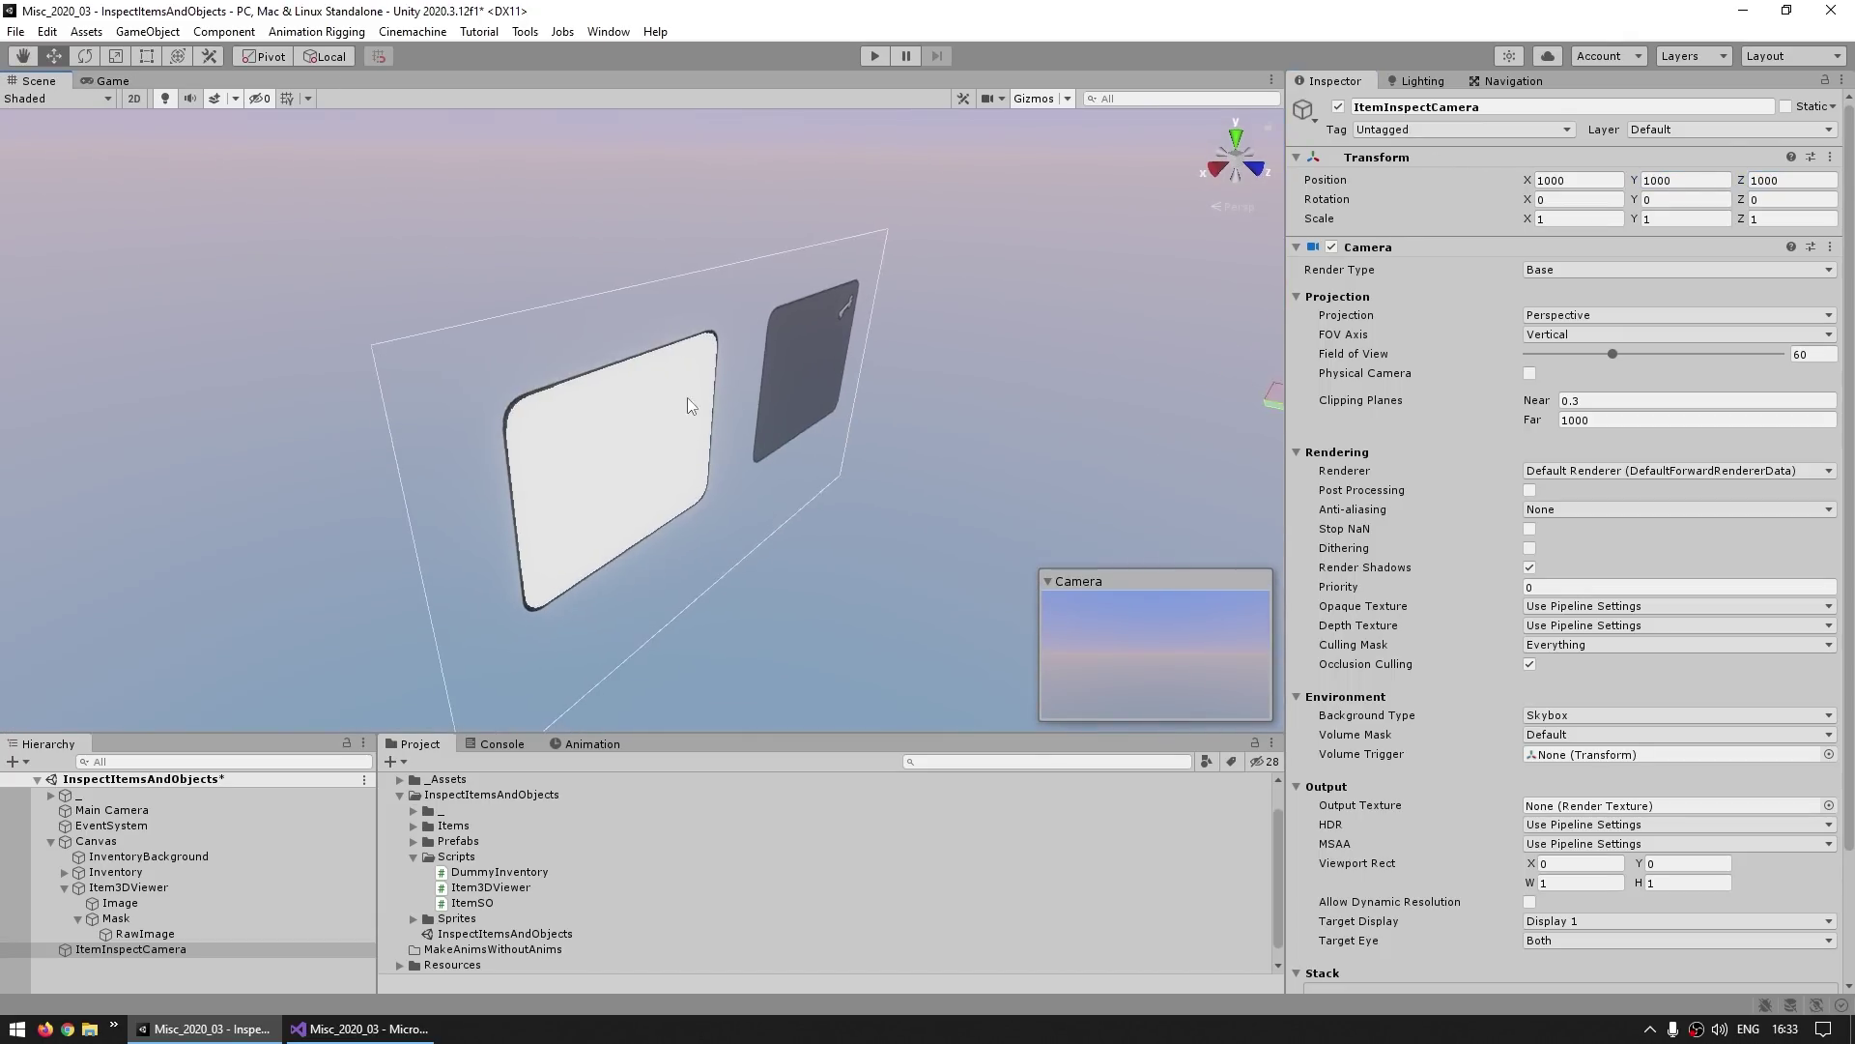
pyautogui.press('w')
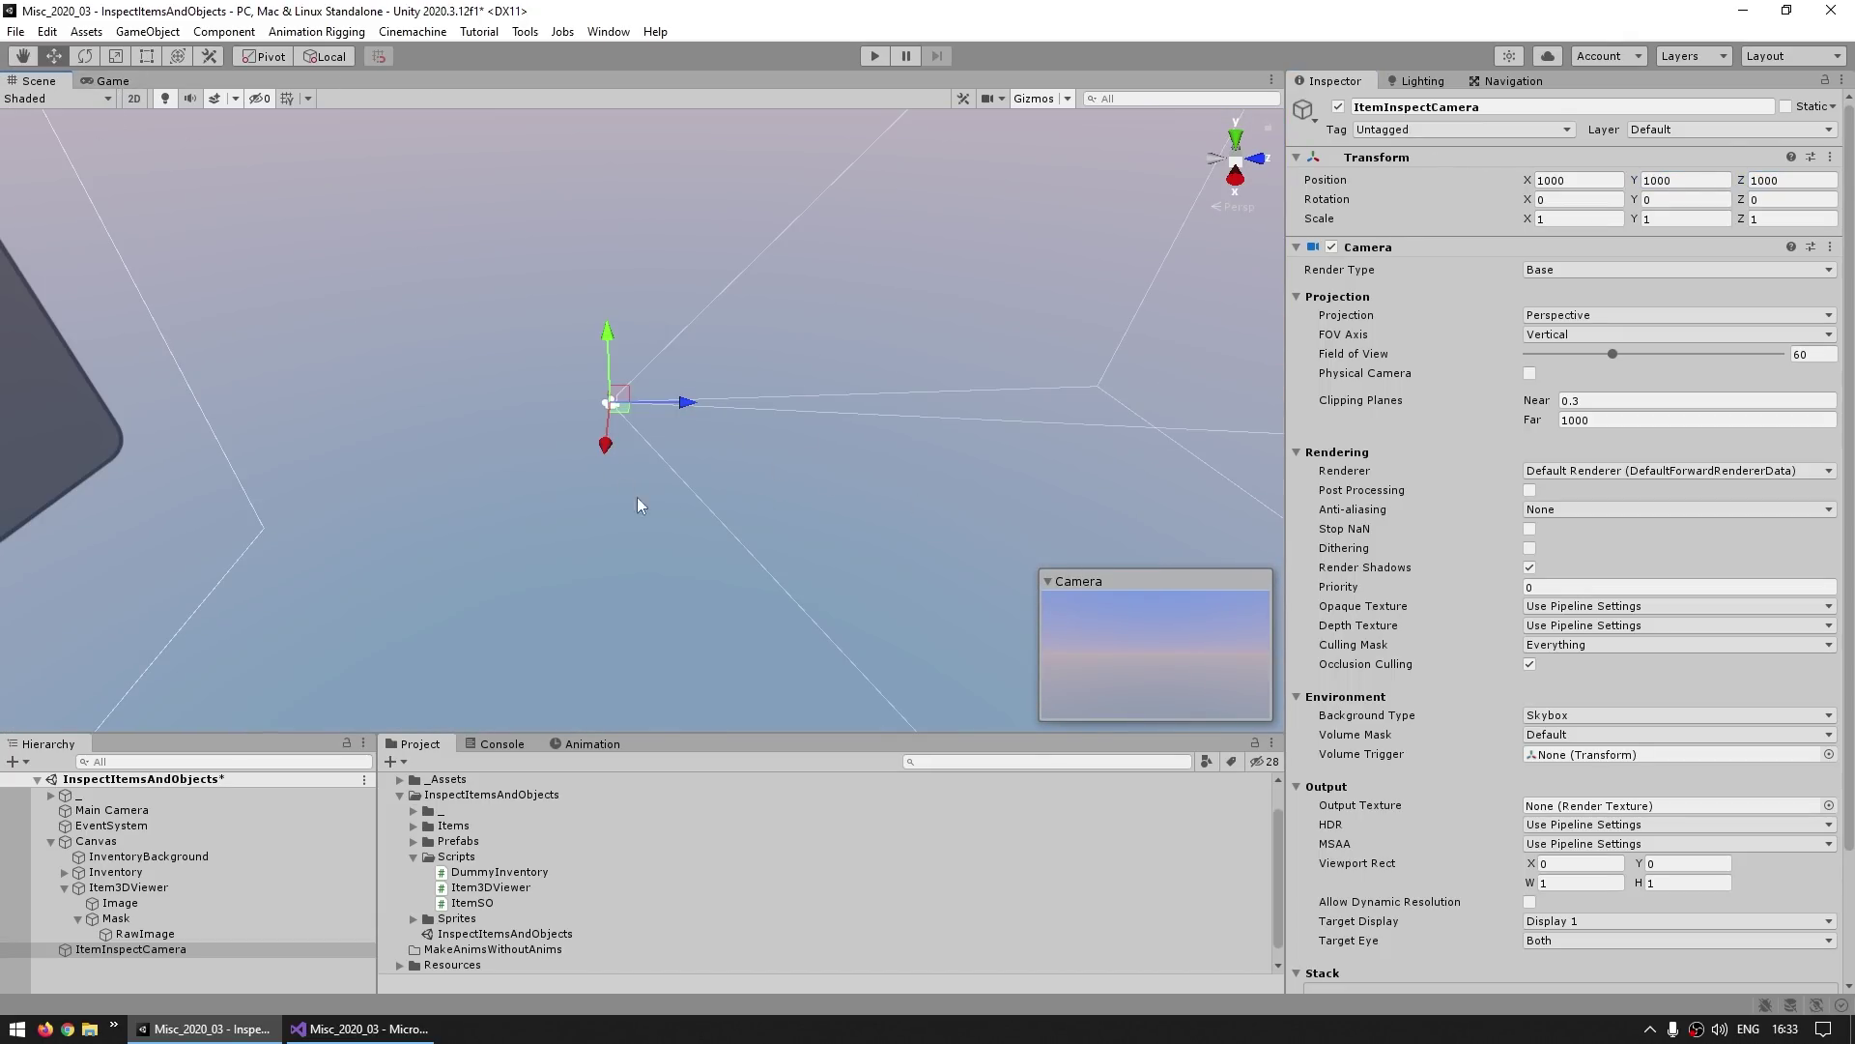
# Step: Create a render texture named ItemInspectRenderTexture in the InspectItemsAndObjects folder and assign it as ItemInspectCamera's output texture
pyautogui.rightClick(472, 934)
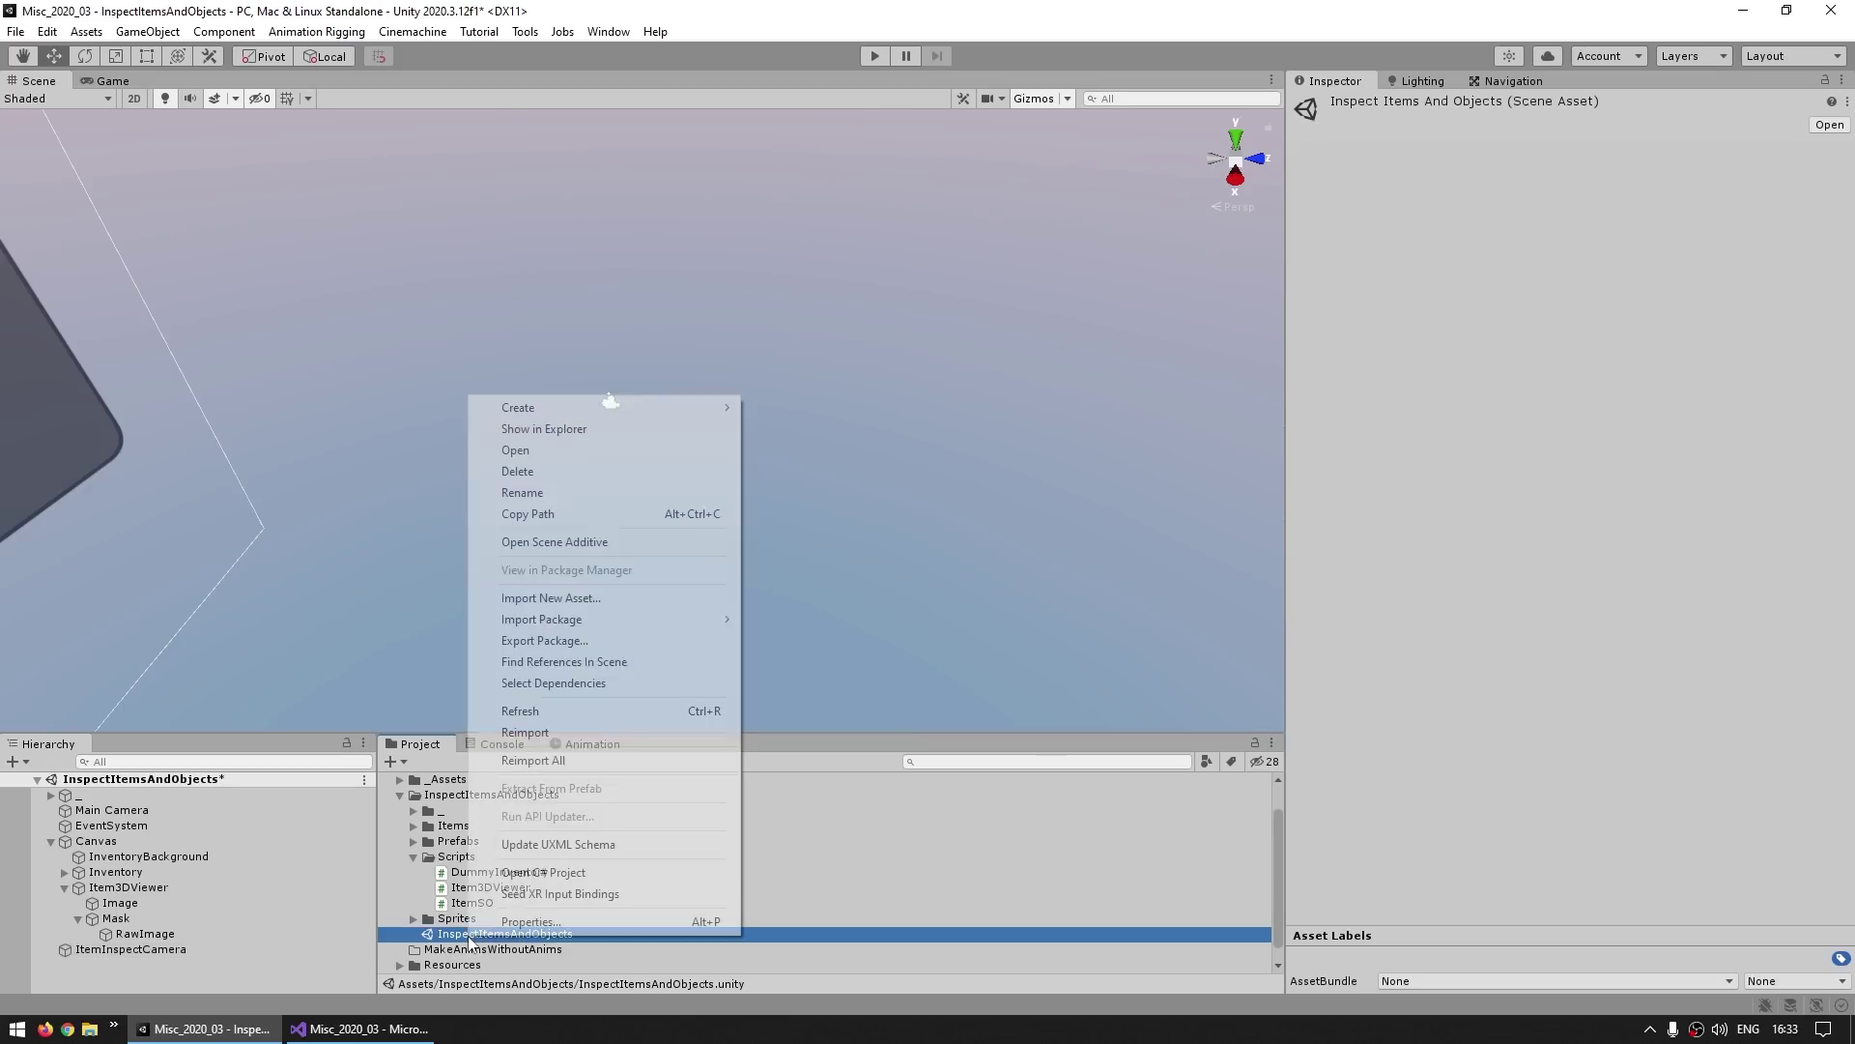
pyautogui.moveTo(676, 407)
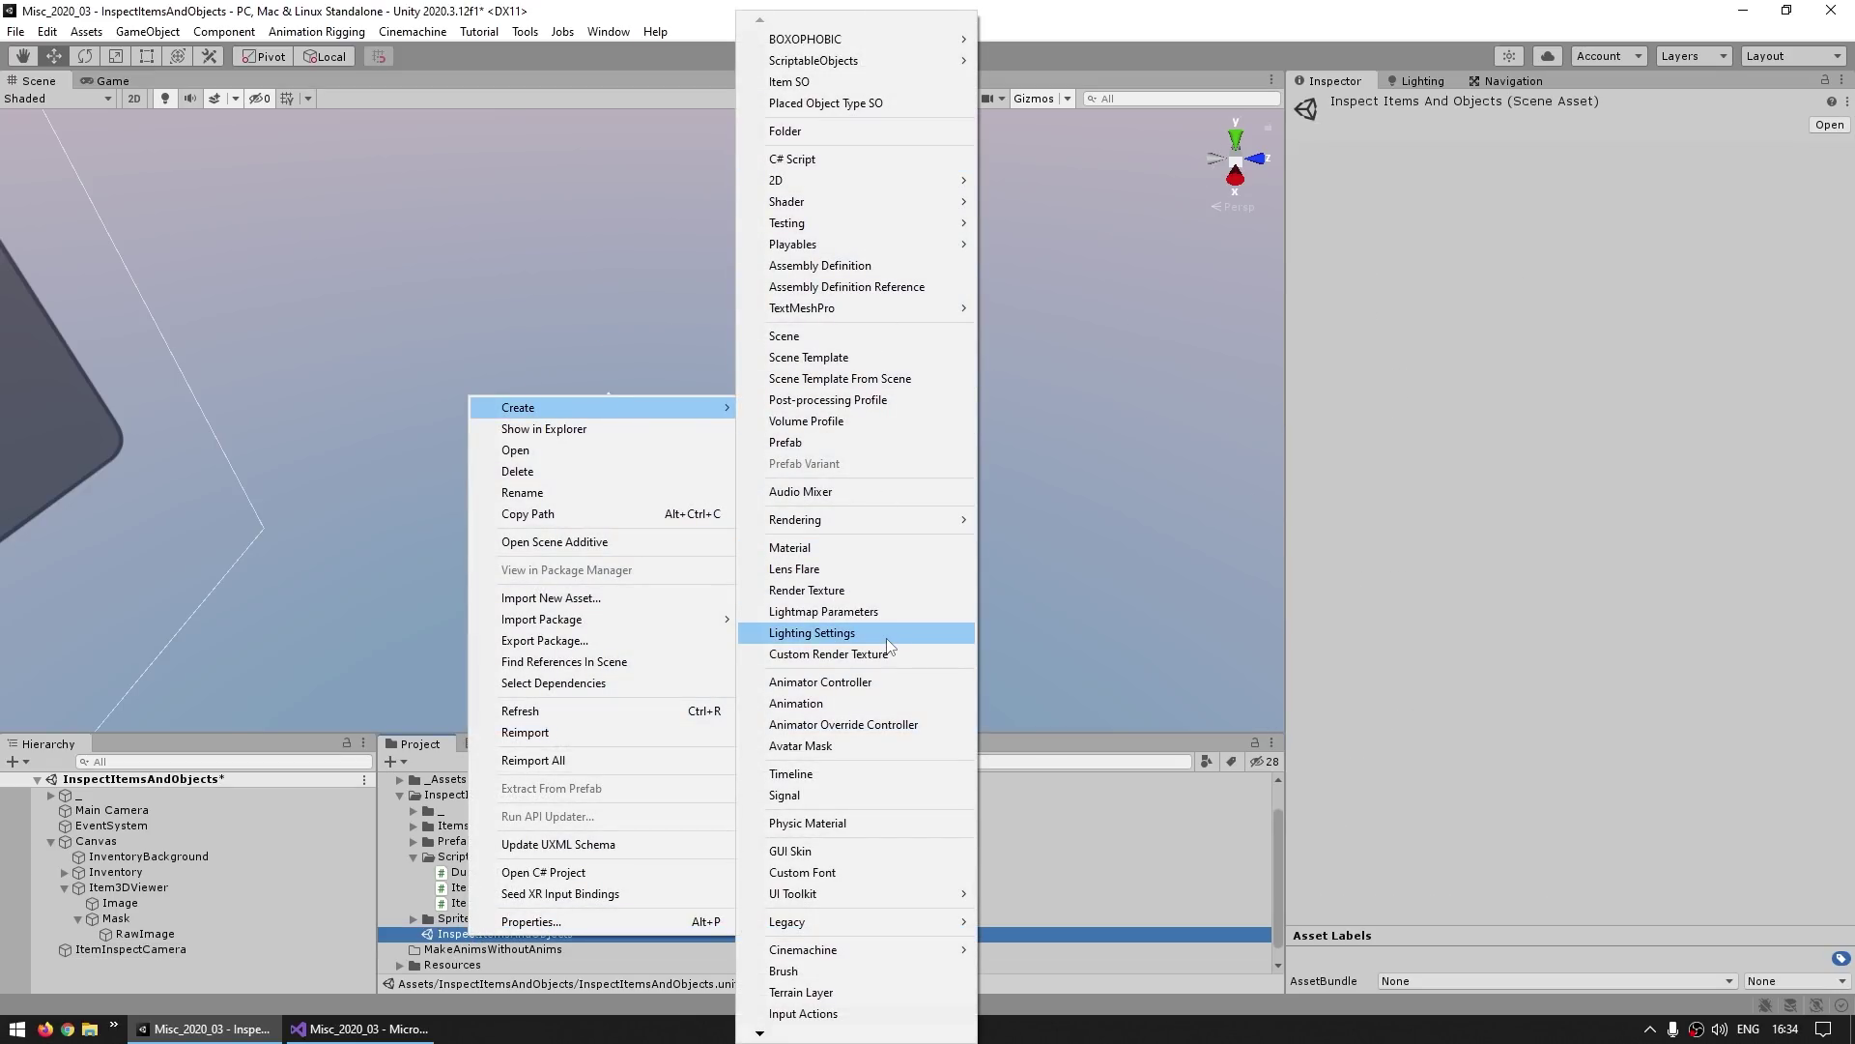
pyautogui.click(821, 589)
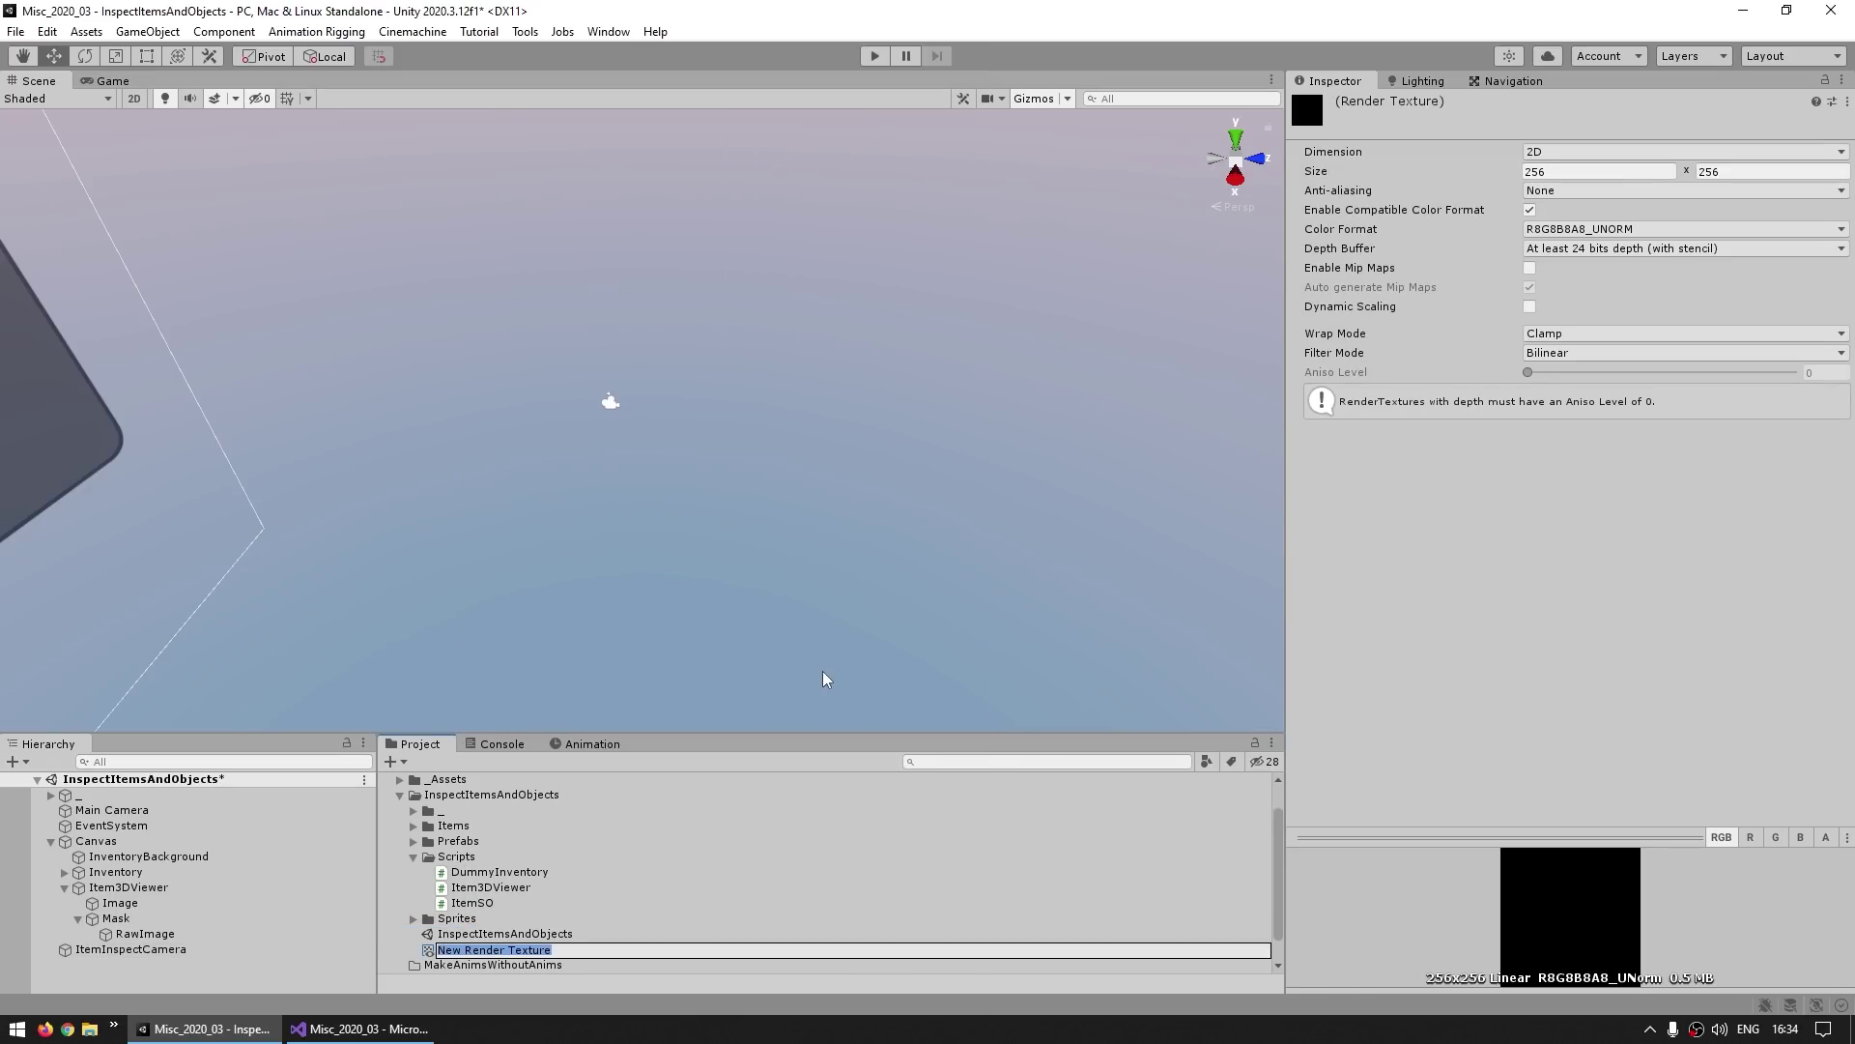
pyautogui.write('ItemInspectRenderTexture')
pyautogui.press('Return')
pyautogui.click(131, 949)
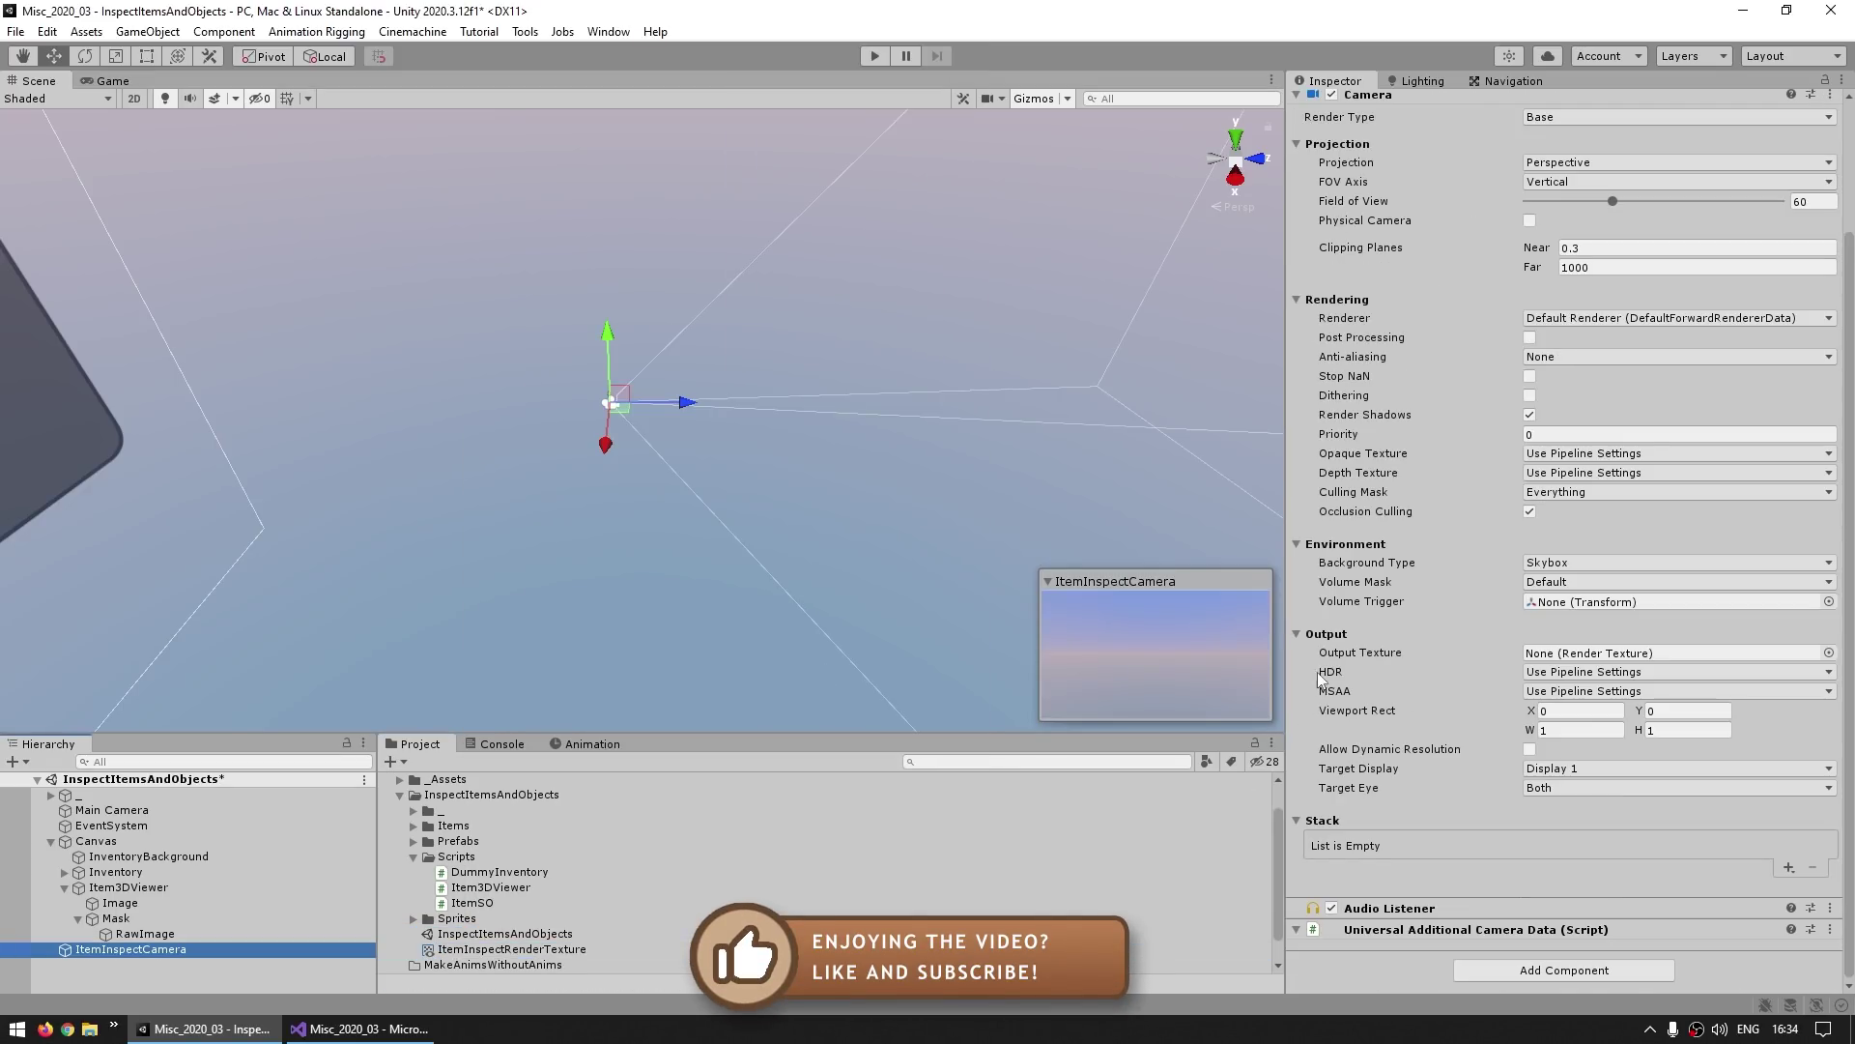
pyautogui.moveTo(440, 950); pyautogui.dragTo(1598, 642)
# Step: Set the size of ItemInspectRenderTexture to 1024 x 1024
pyautogui.click(513, 950)
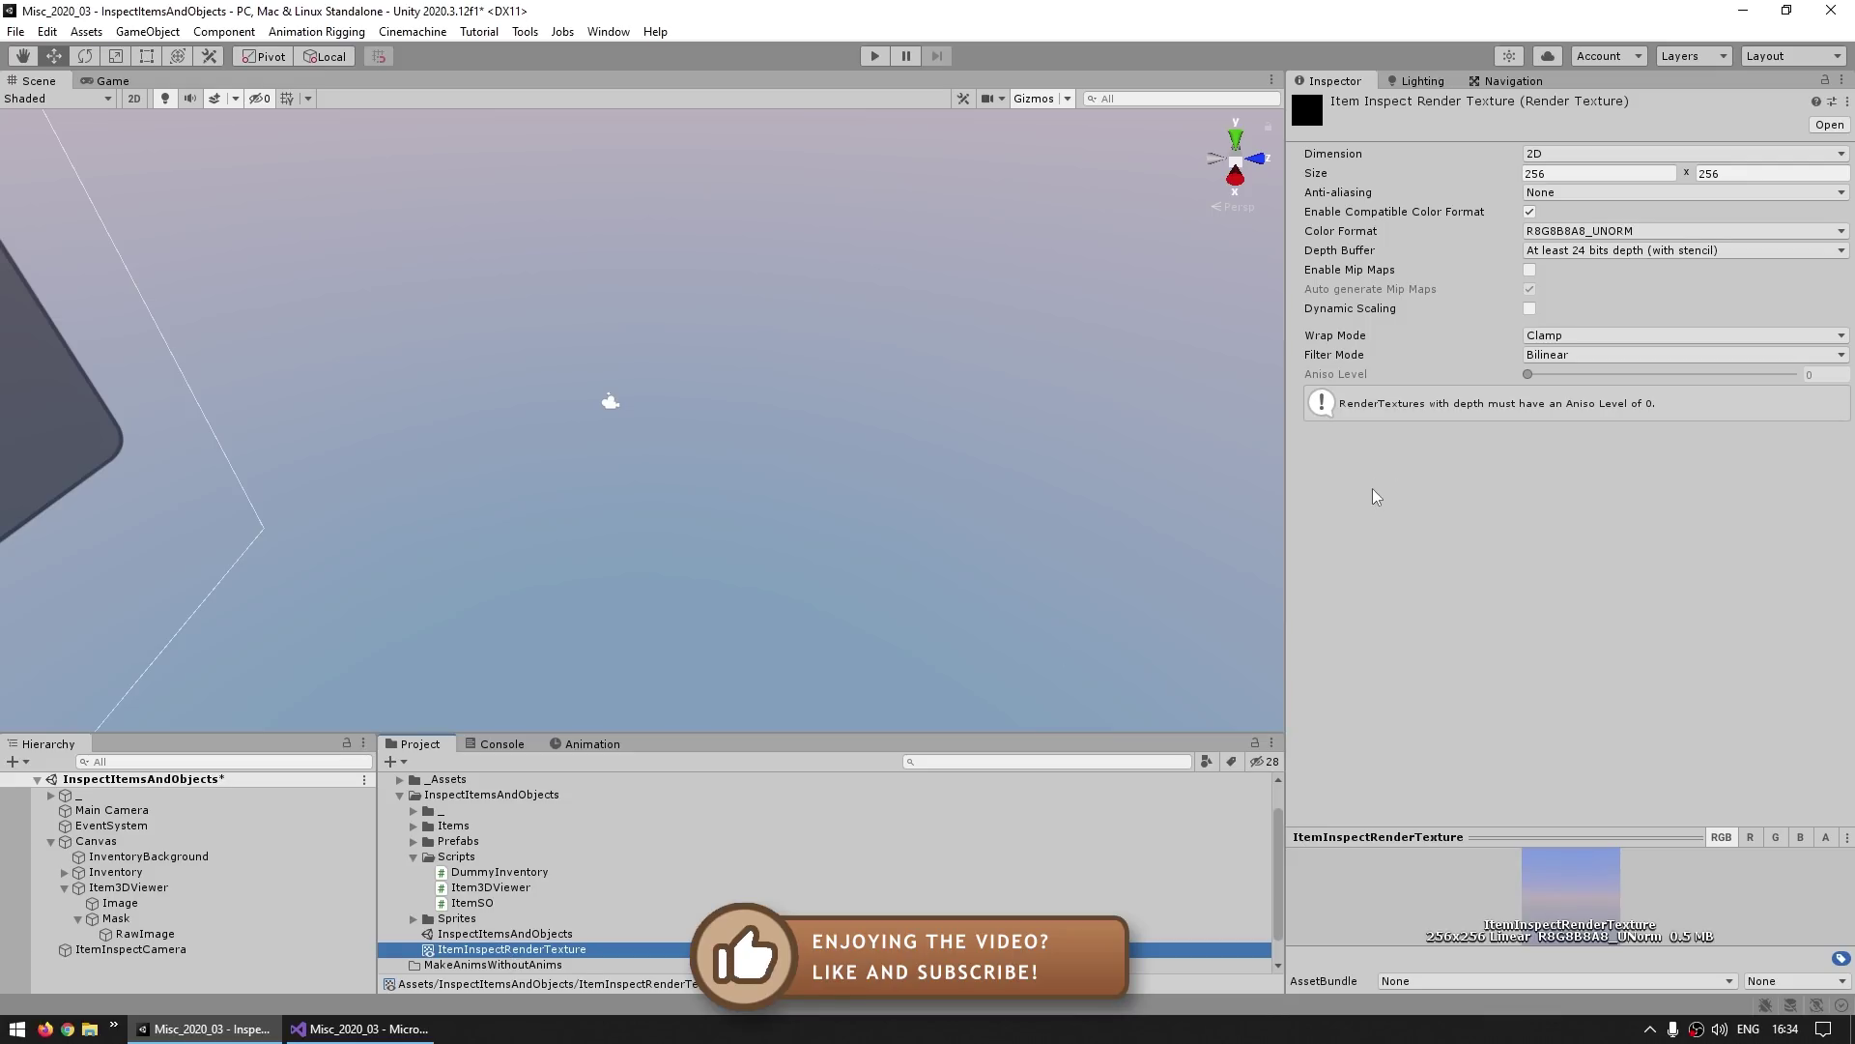
pyautogui.click(1380, 538)
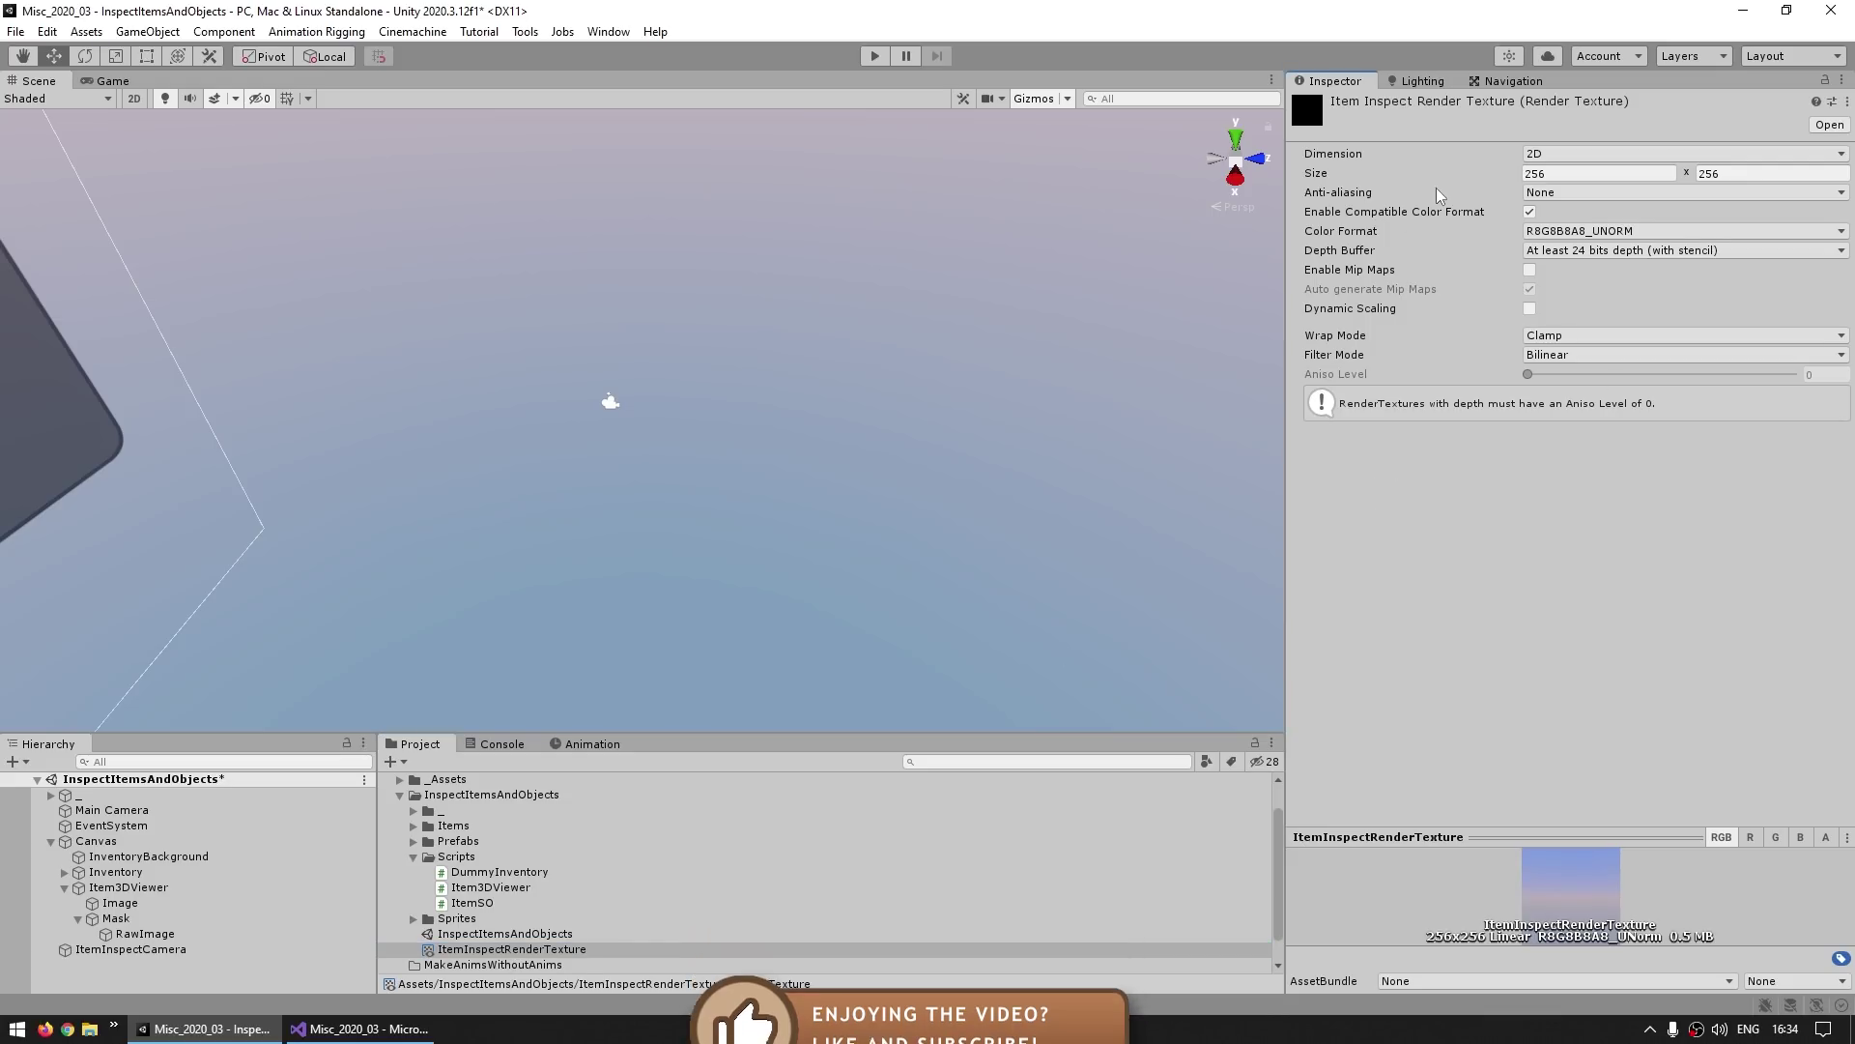
pyautogui.click(1669, 181)
pyautogui.doubleClick(1655, 180)
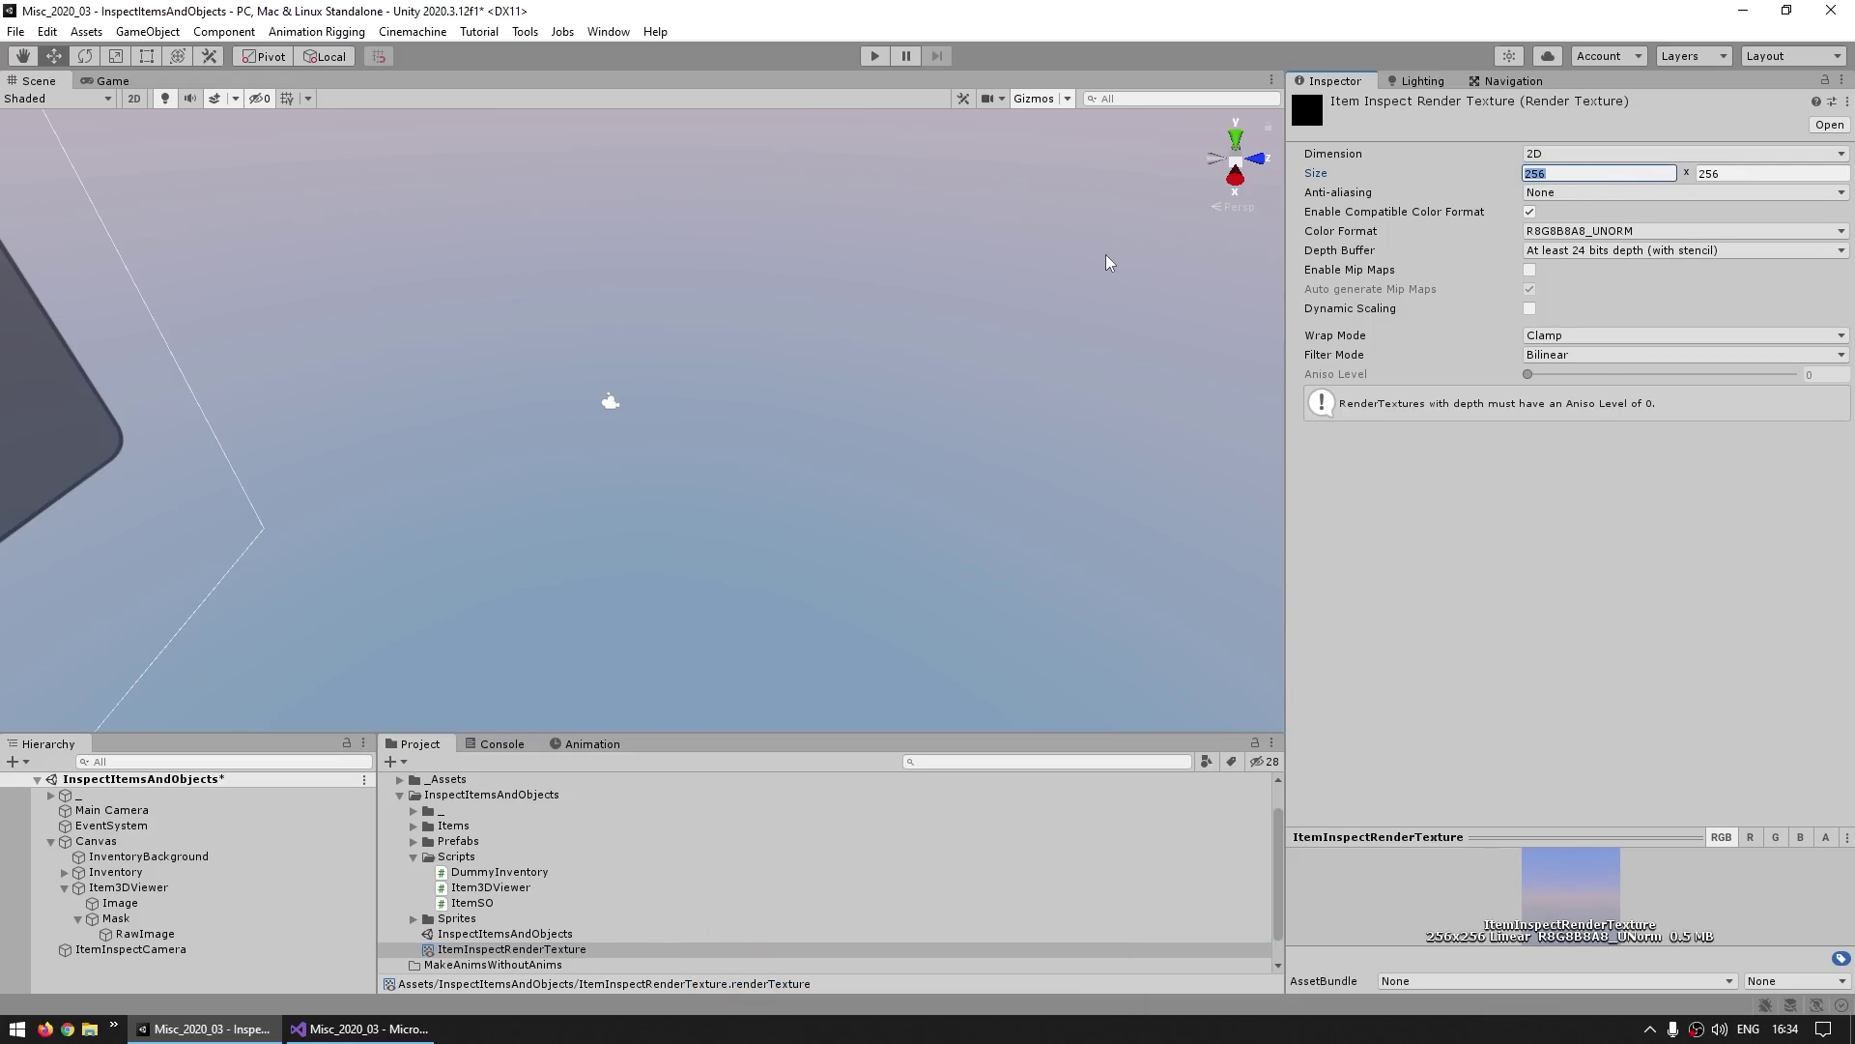
pyautogui.hotkey('ctrl', '2')
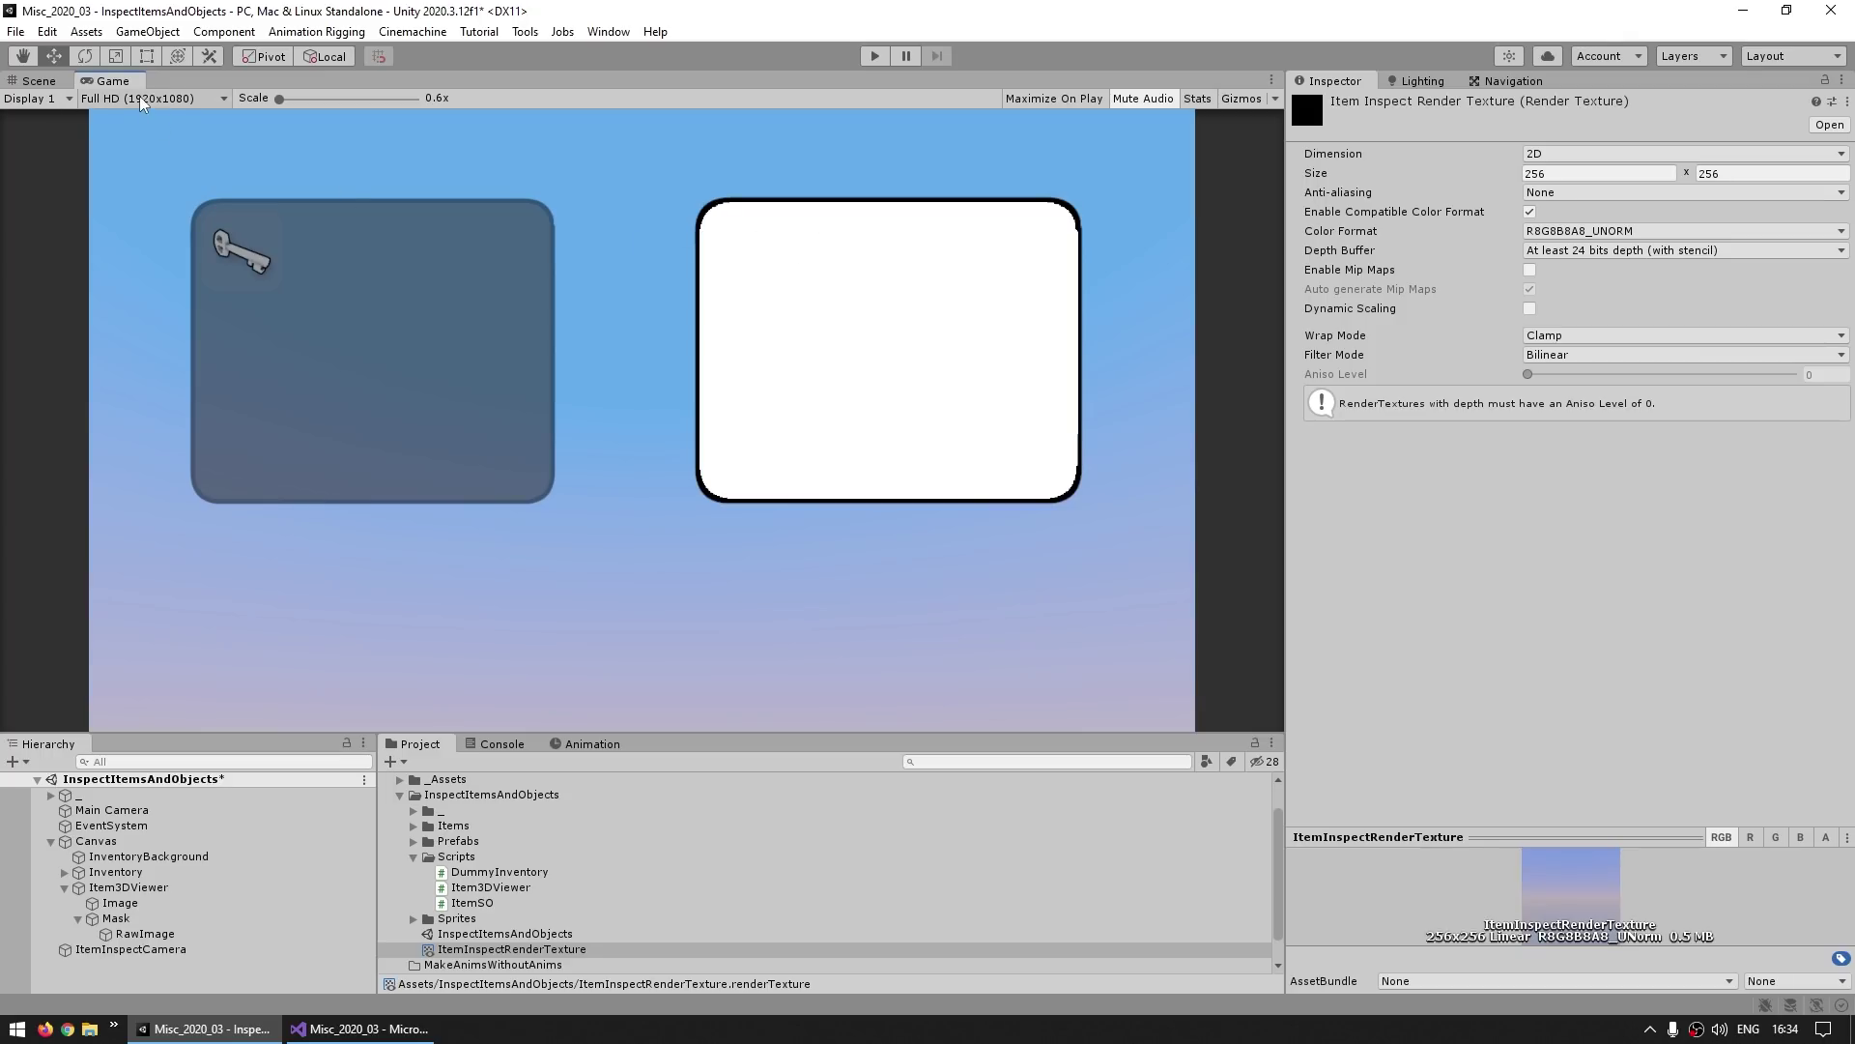
pyautogui.click(1561, 176)
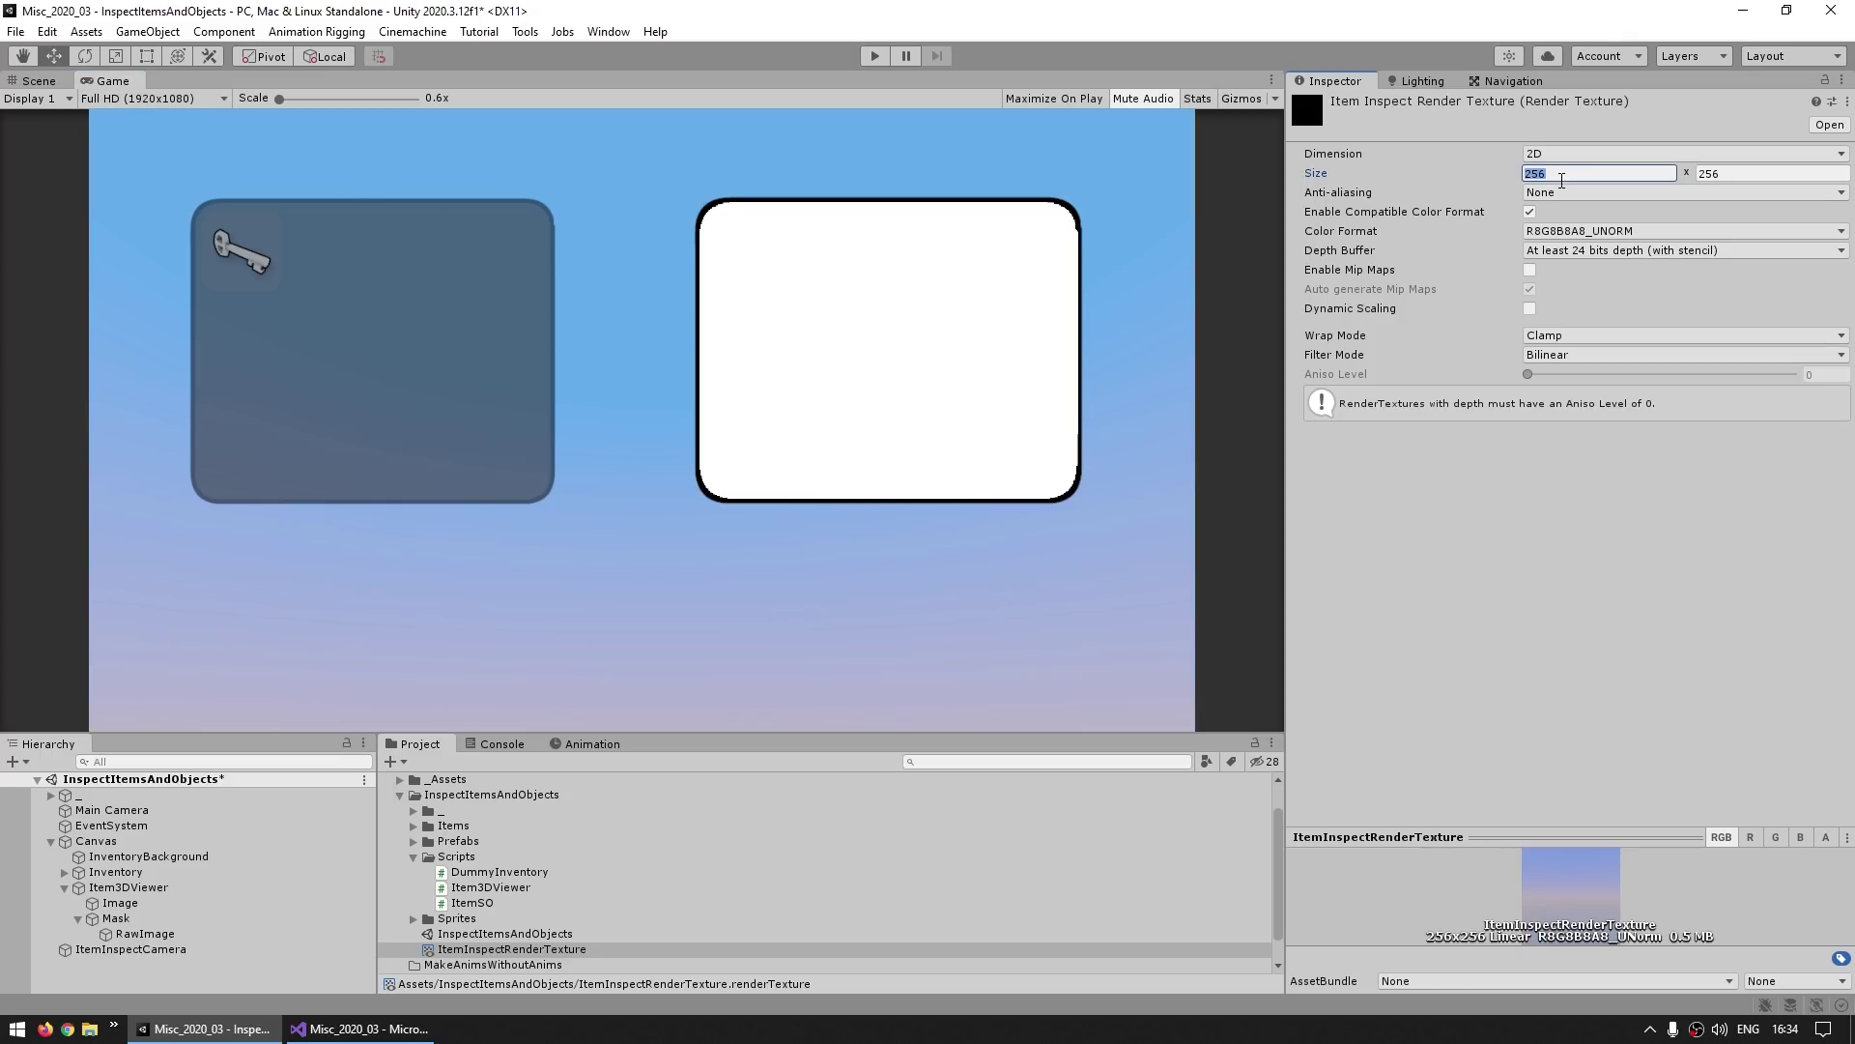
pyautogui.write('1024')
pyautogui.press('Tab')
pyautogui.write('1024')
pyautogui.press('Return')
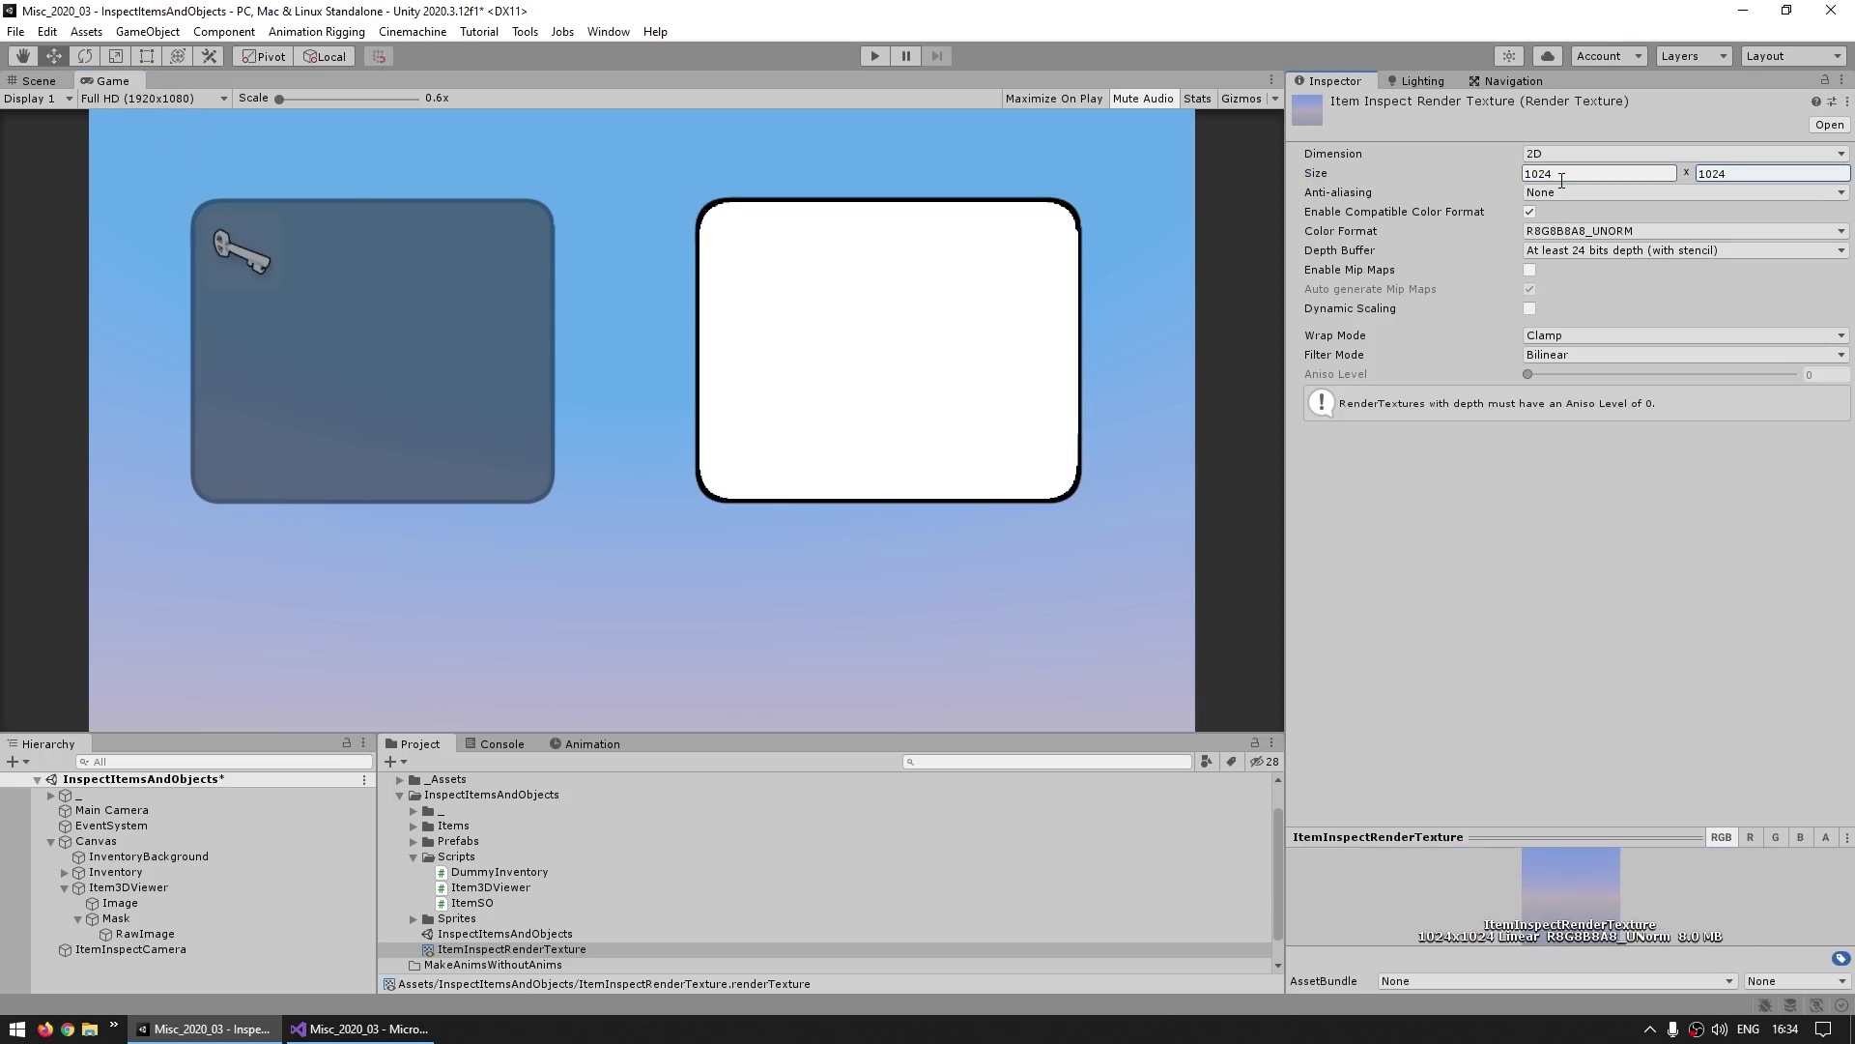
# Step: Assign ItemInspectRenderTexture as the texture of the RawImage object under Mask
pyautogui.doubleClick(131, 948)
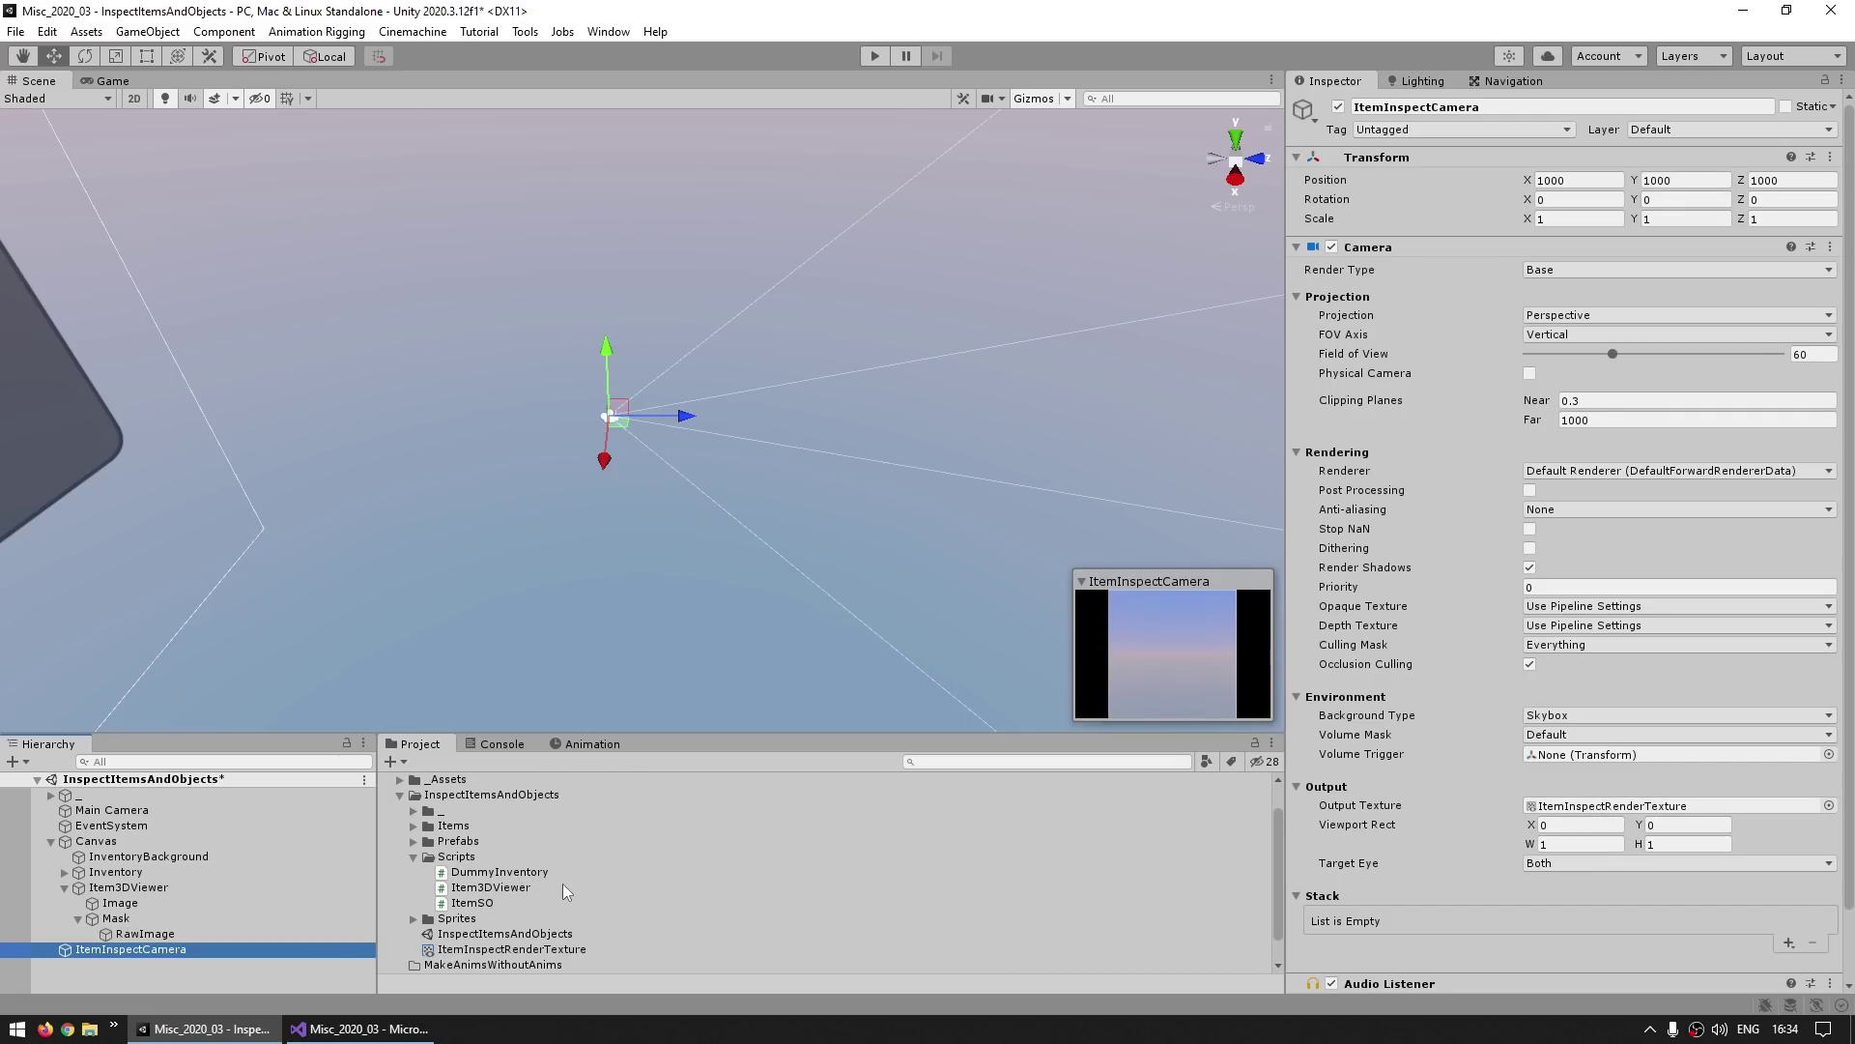
pyautogui.click(125, 935)
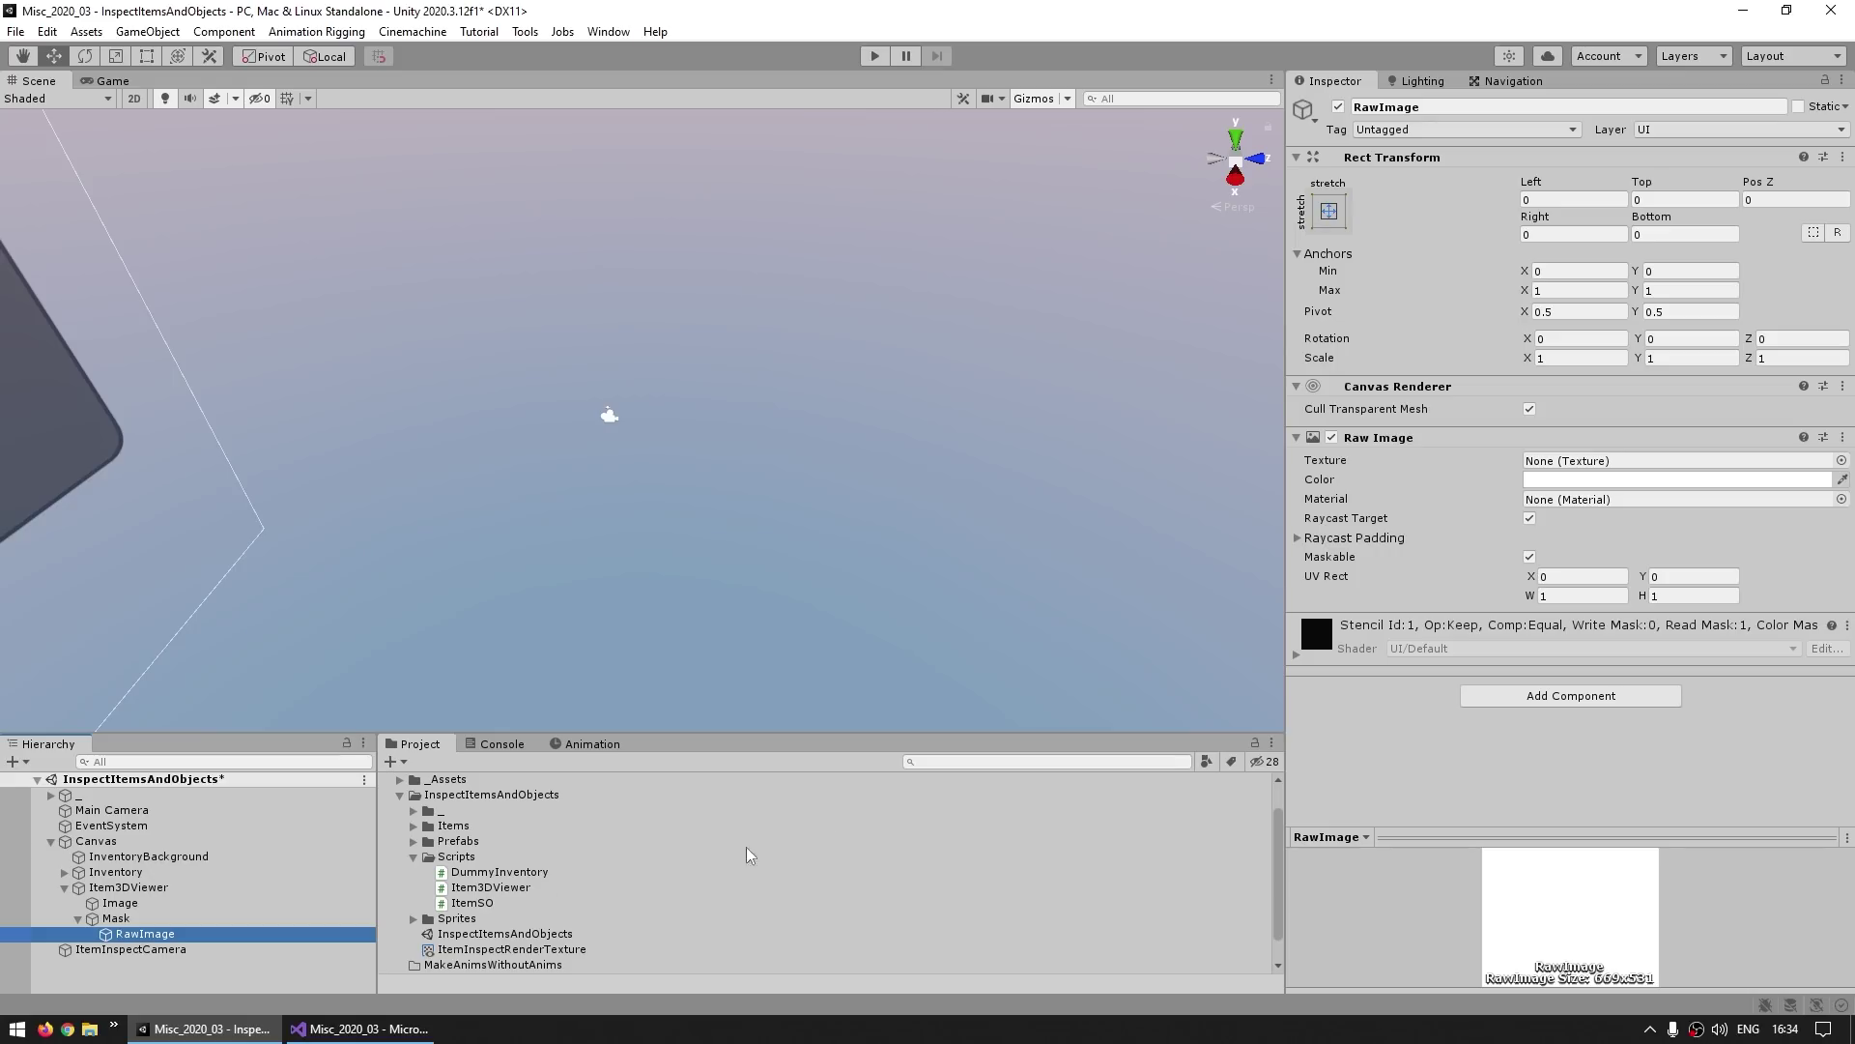
pyautogui.click(1346, 468)
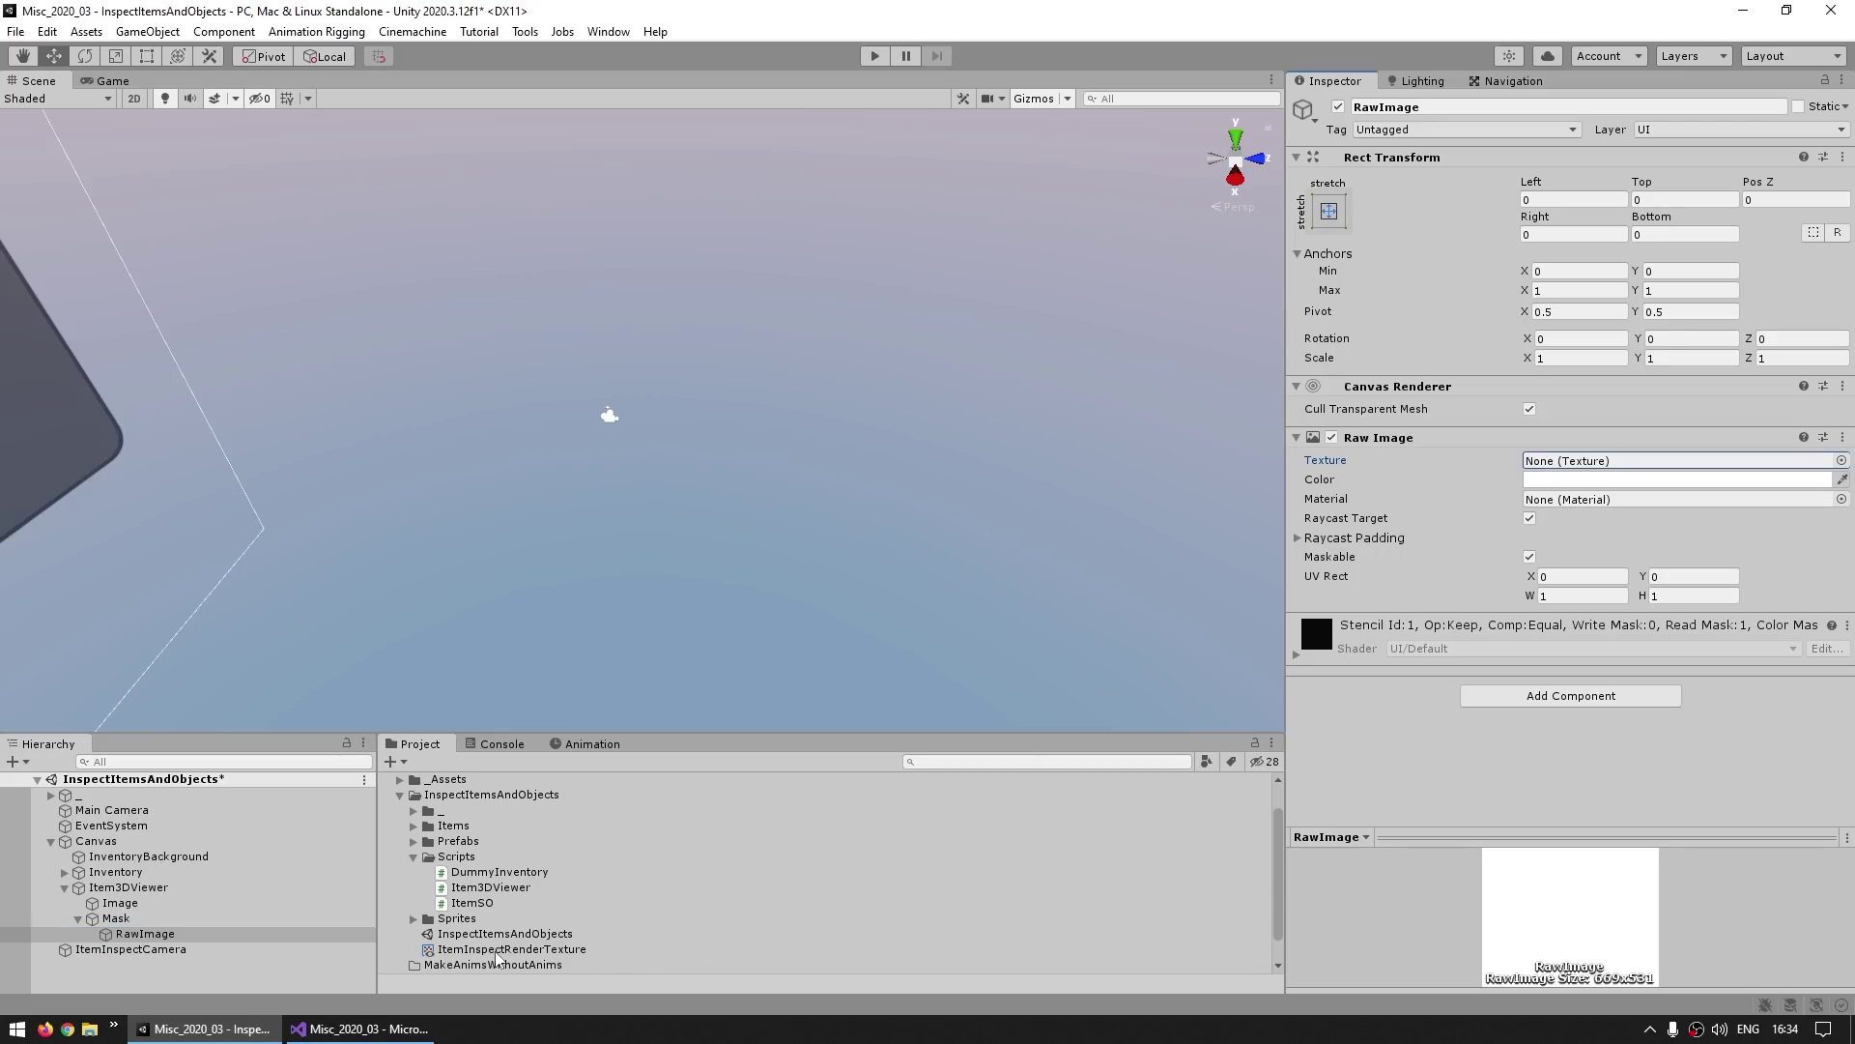
pyautogui.moveTo(502, 948); pyautogui.dragTo(1593, 464)
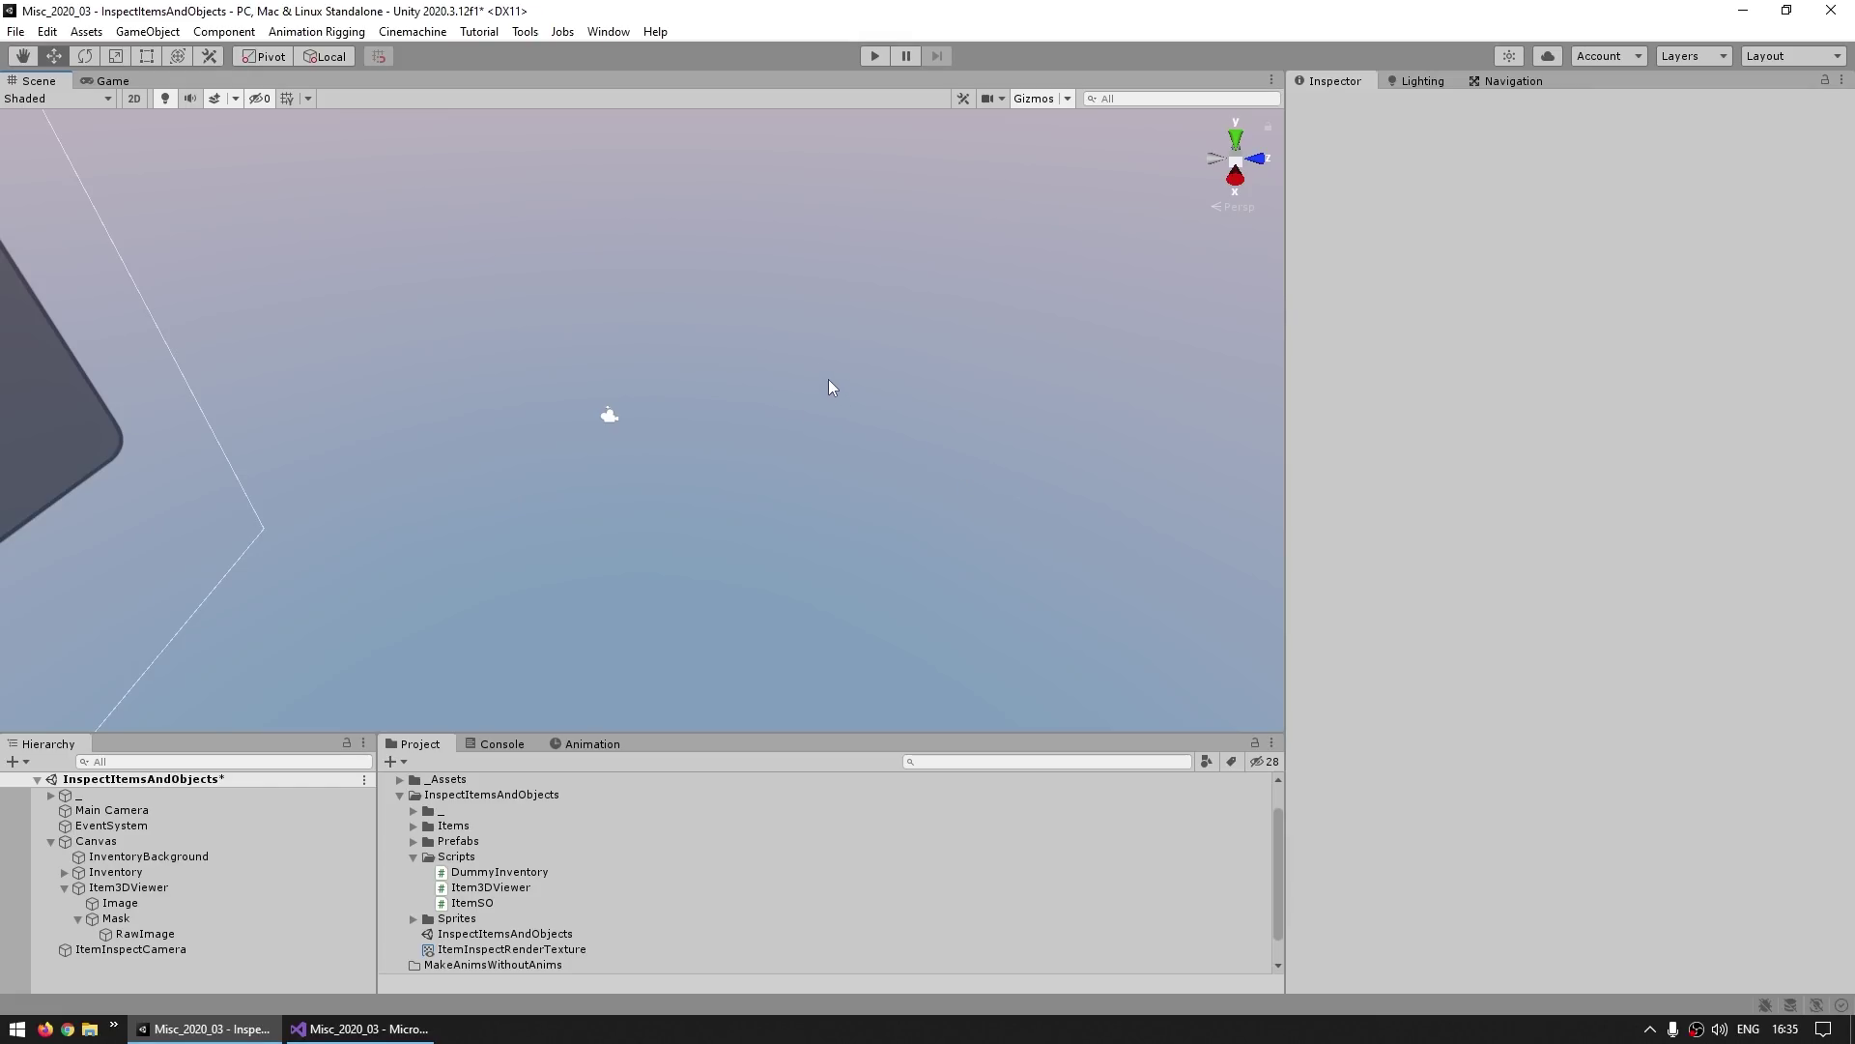
# Step: Run the scene, select the captain's hat in the inventory and frame its spawned prefab in the Scene view from the front
pyautogui.hotkey('ctrl', 'p')
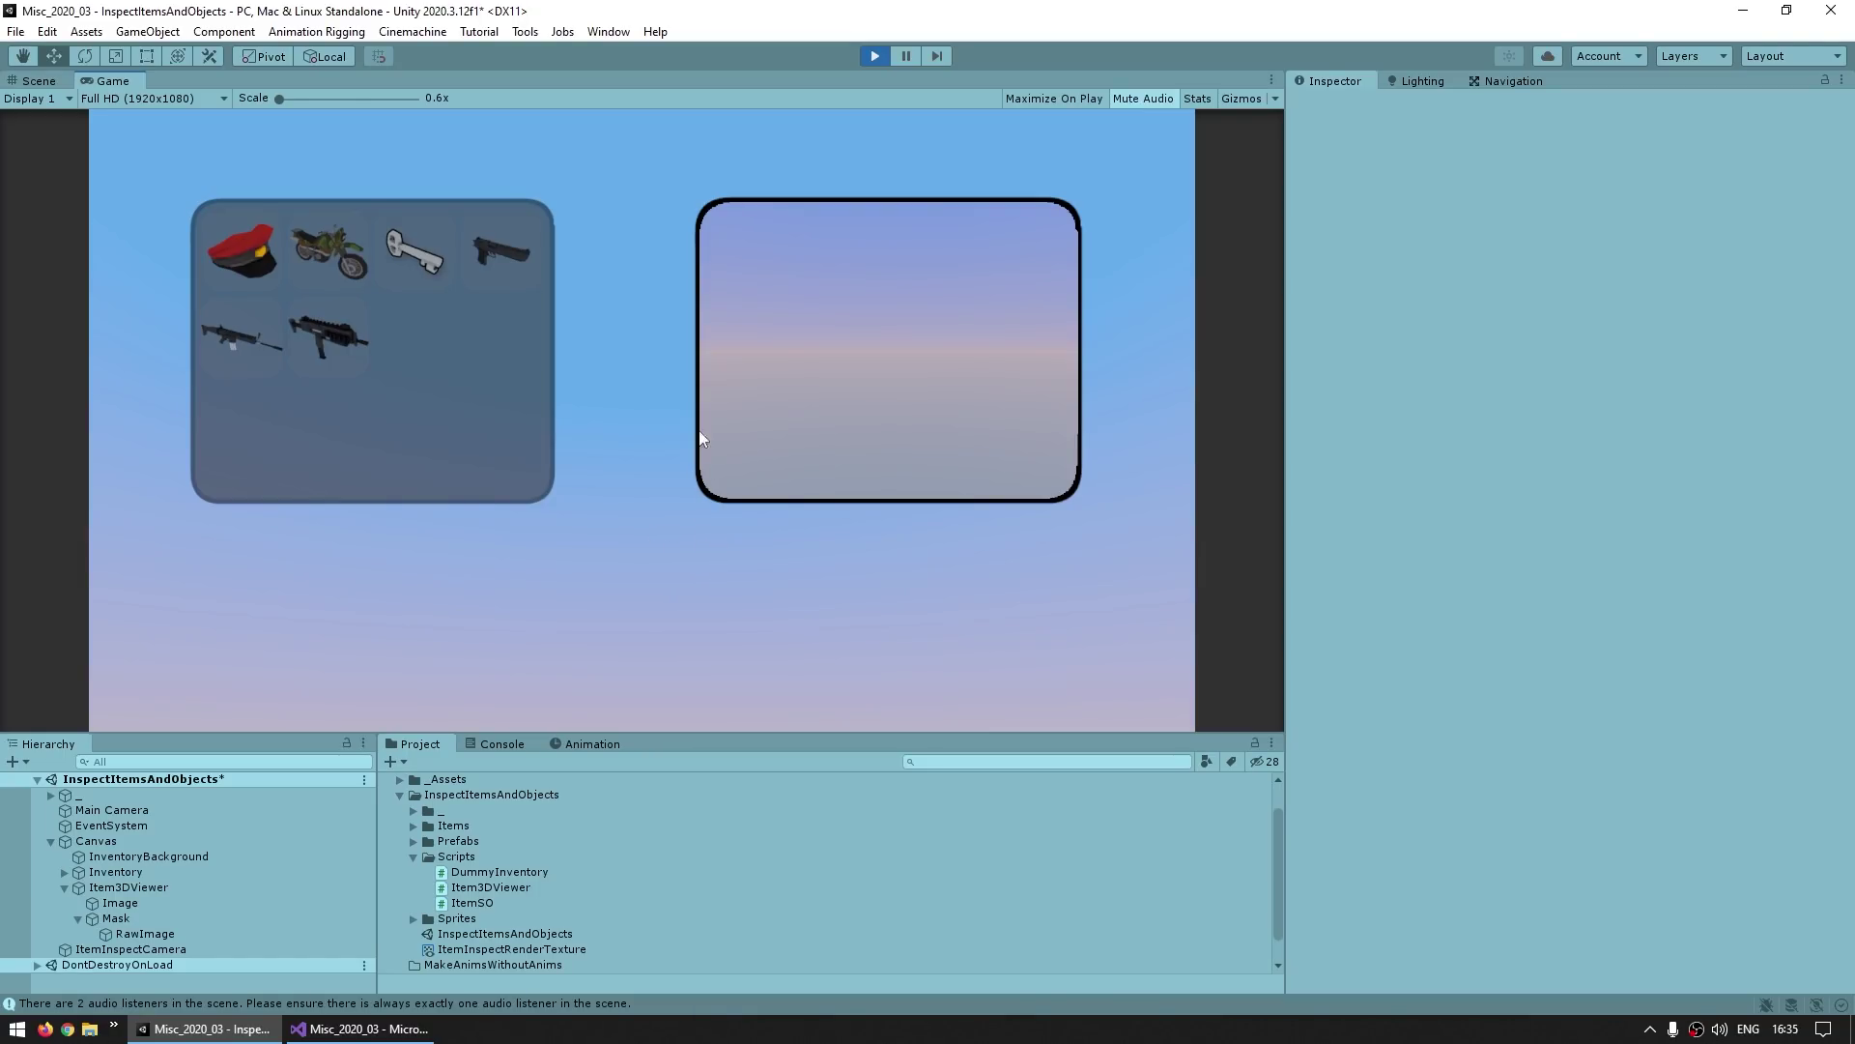
pyautogui.click(246, 251)
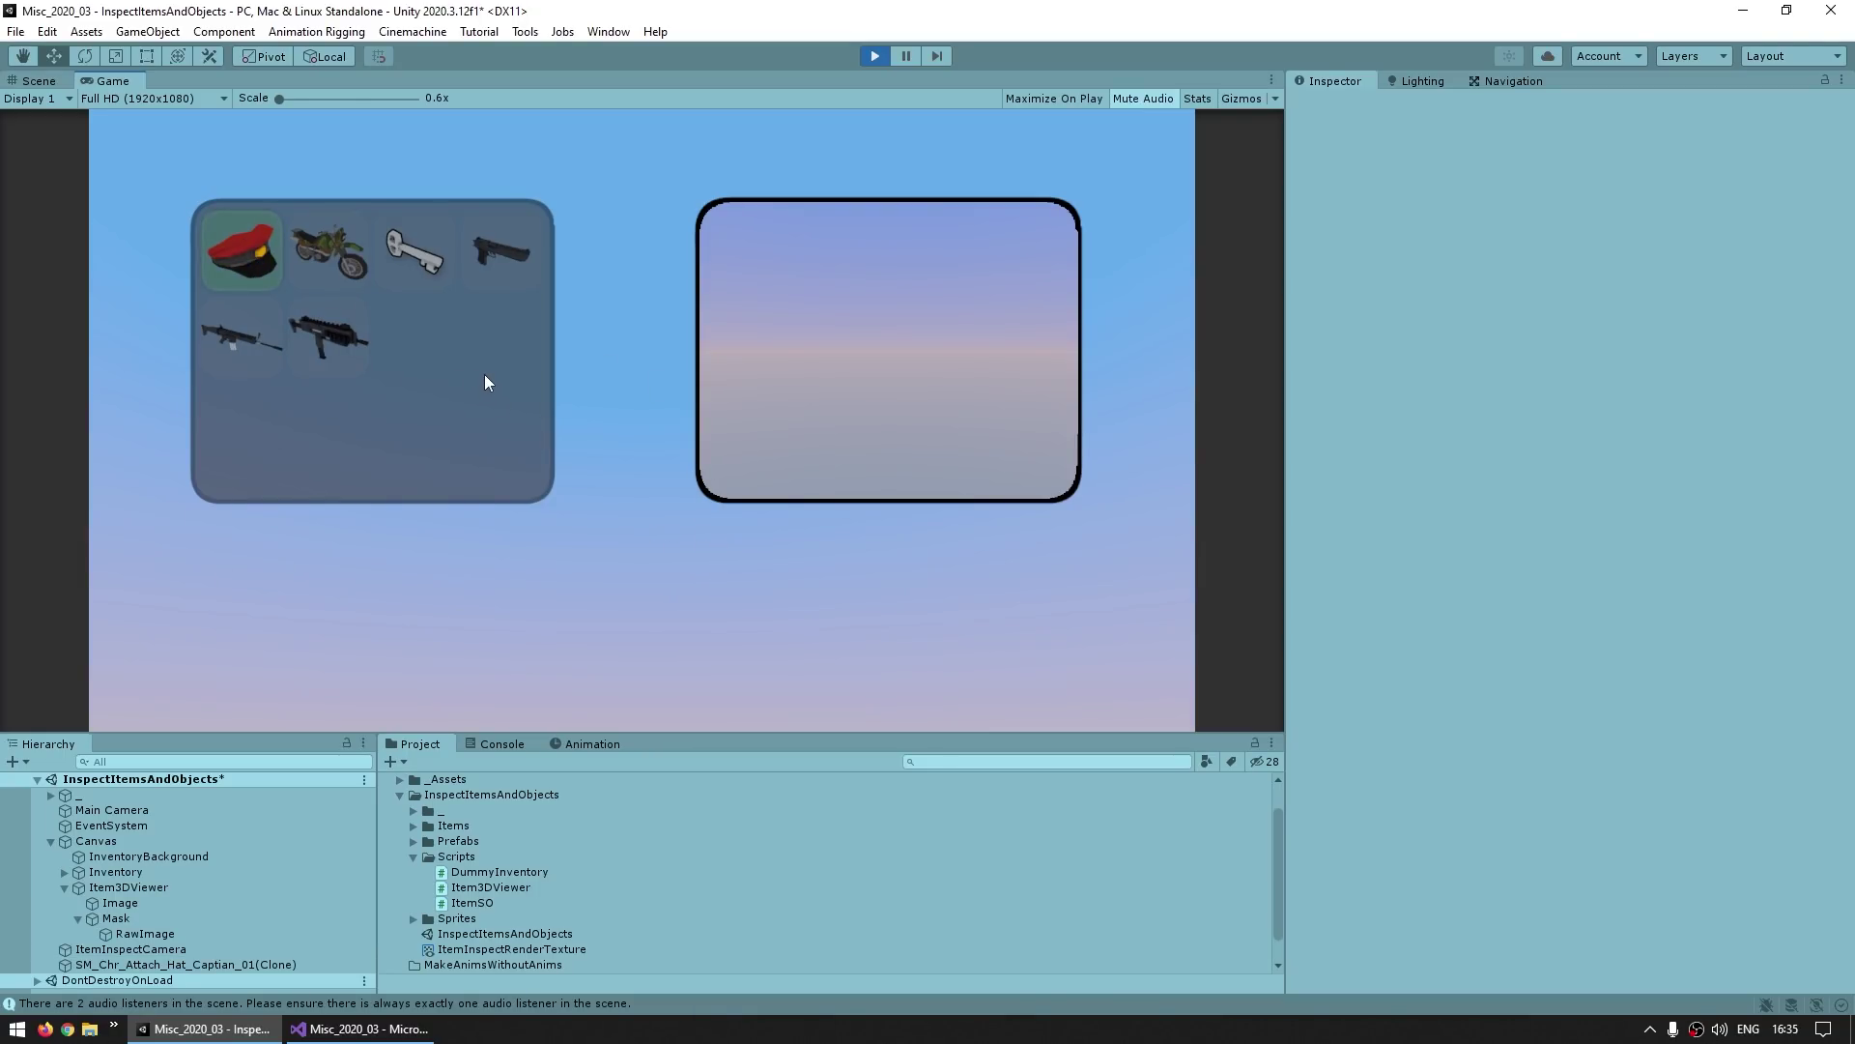
pyautogui.click(39, 80)
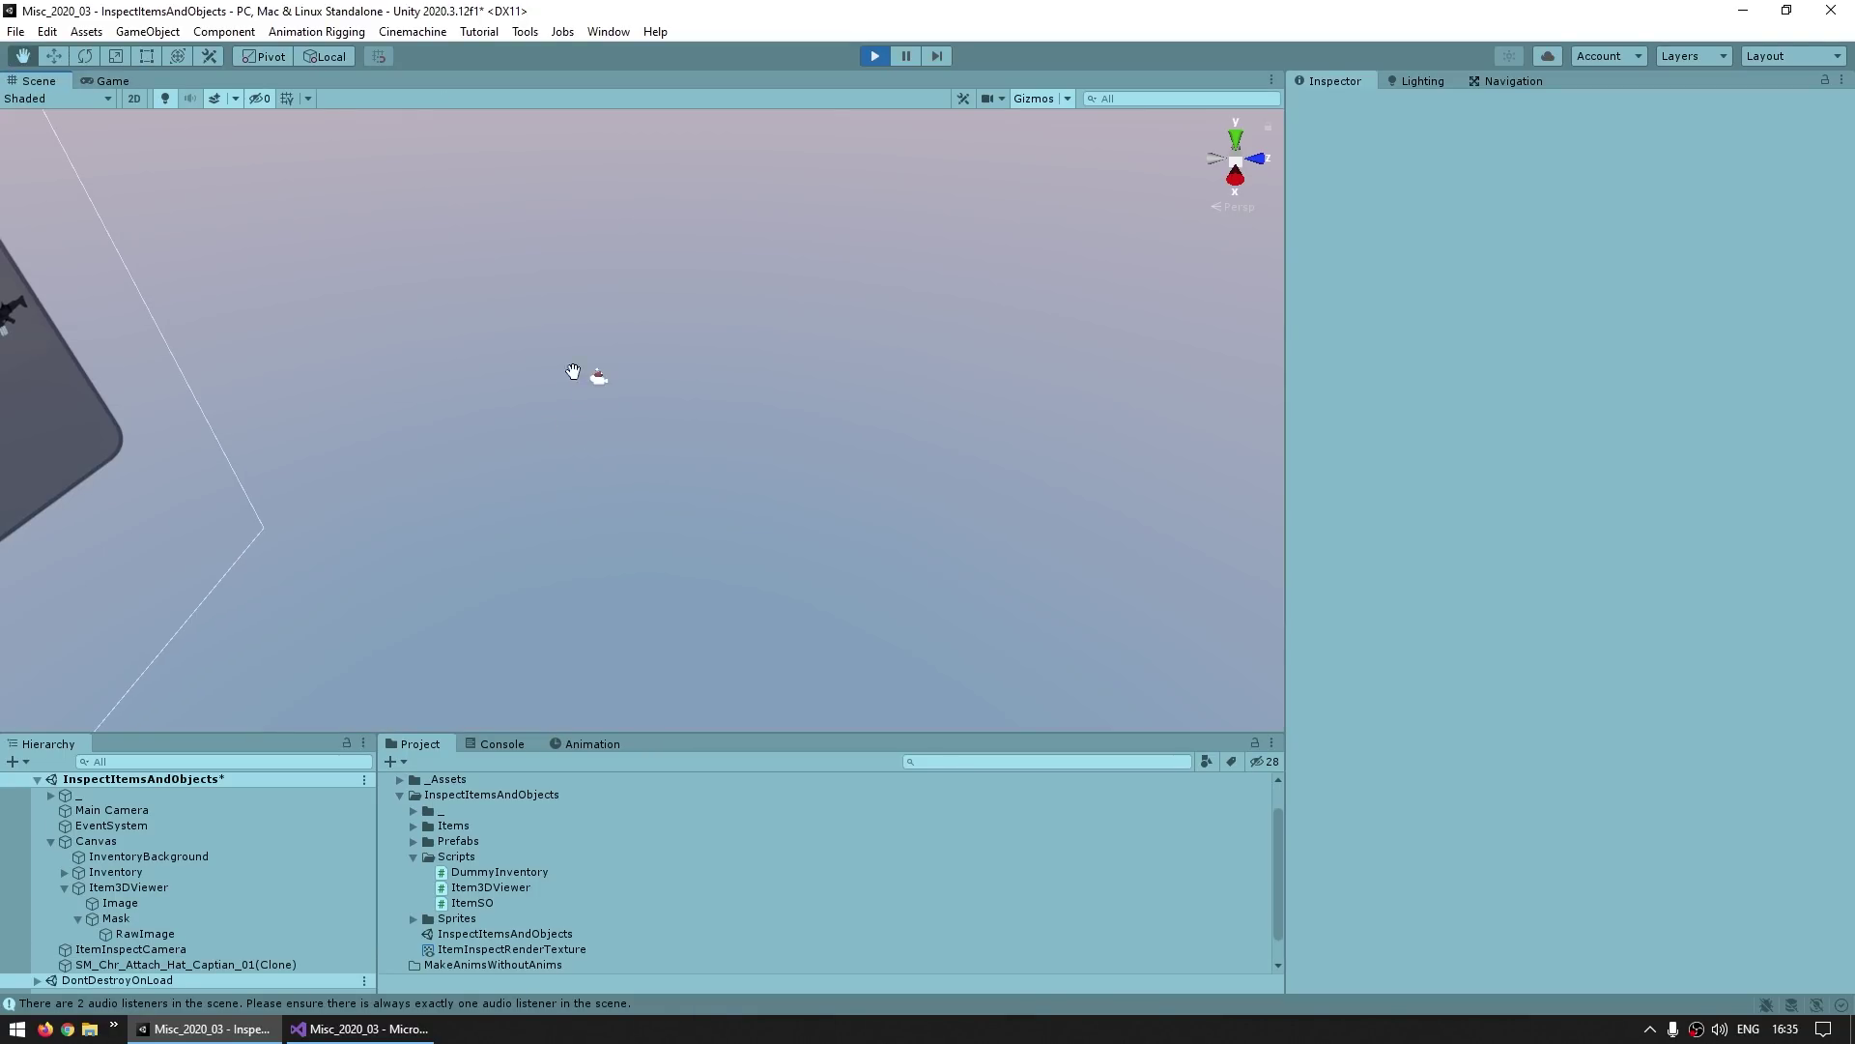
pyautogui.click(194, 964)
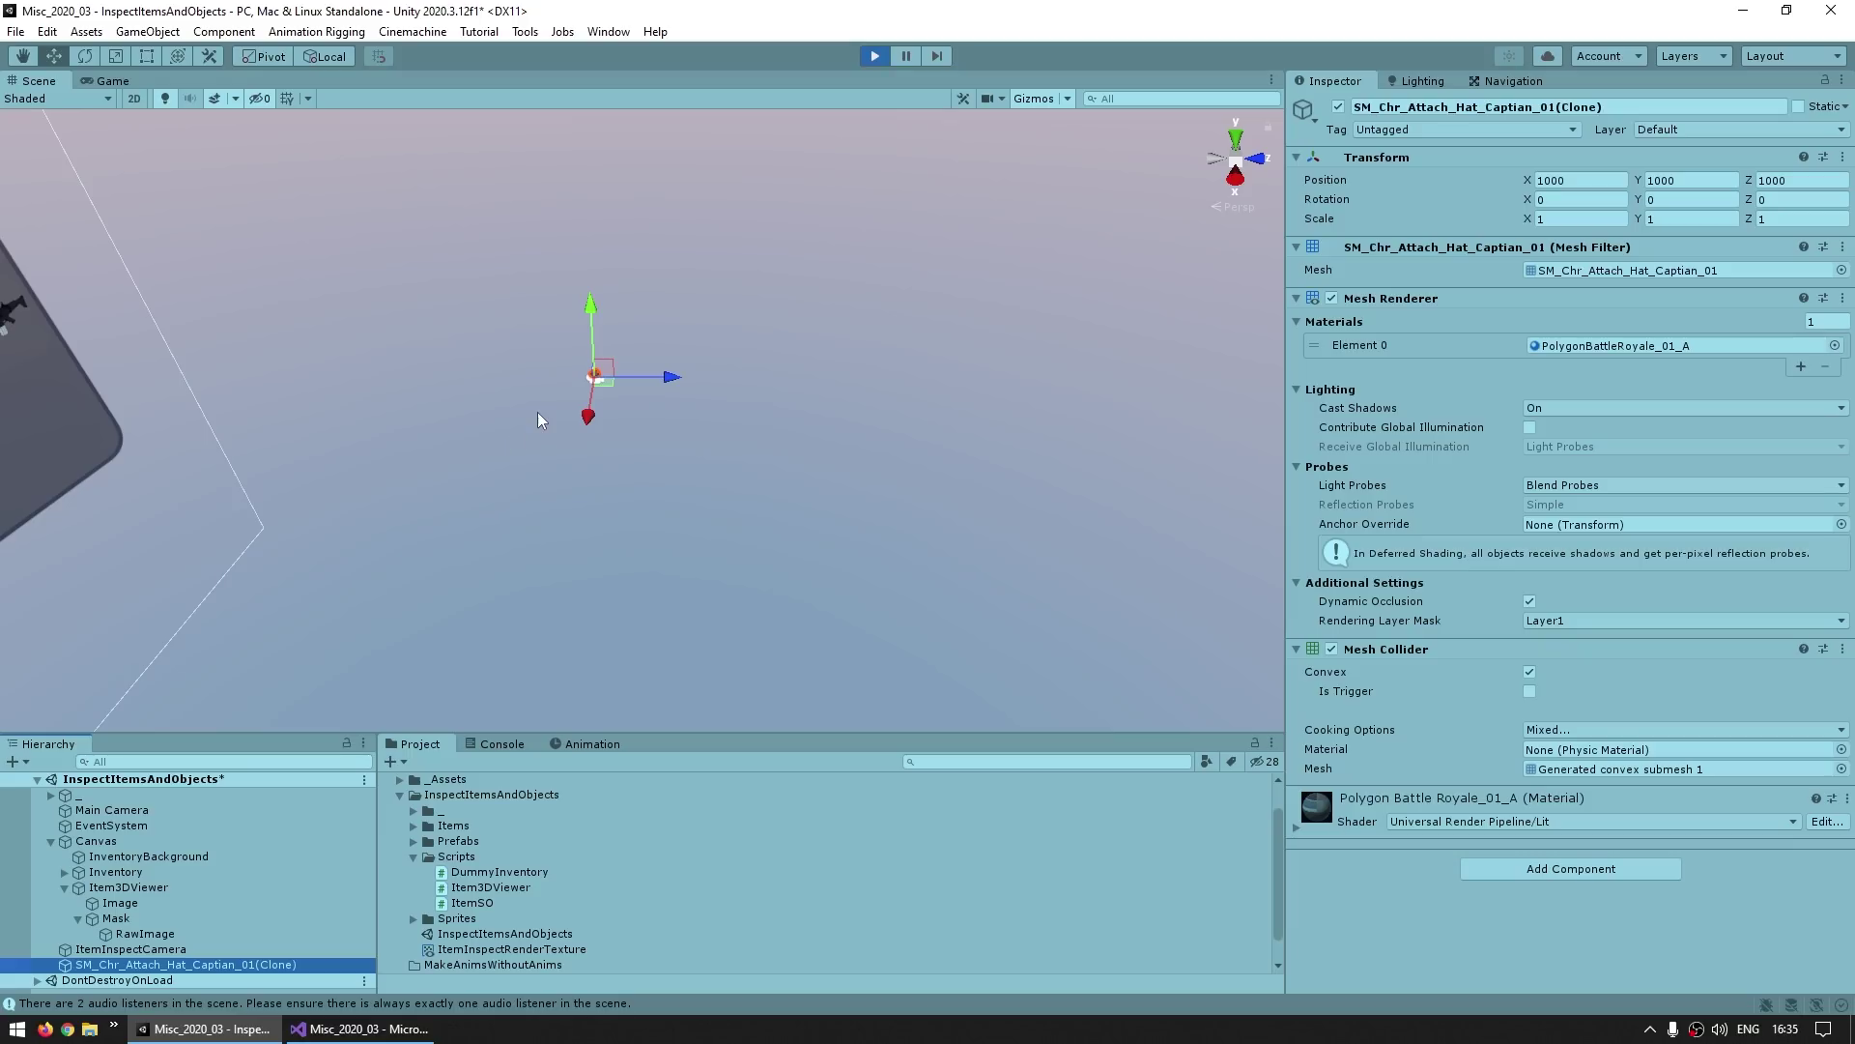
pyautogui.press('f')
pyautogui.keyDown('alt'); pyautogui.moveTo(502, 397); pyautogui.dragTo(780, 346); pyautogui.keyUp('alt')
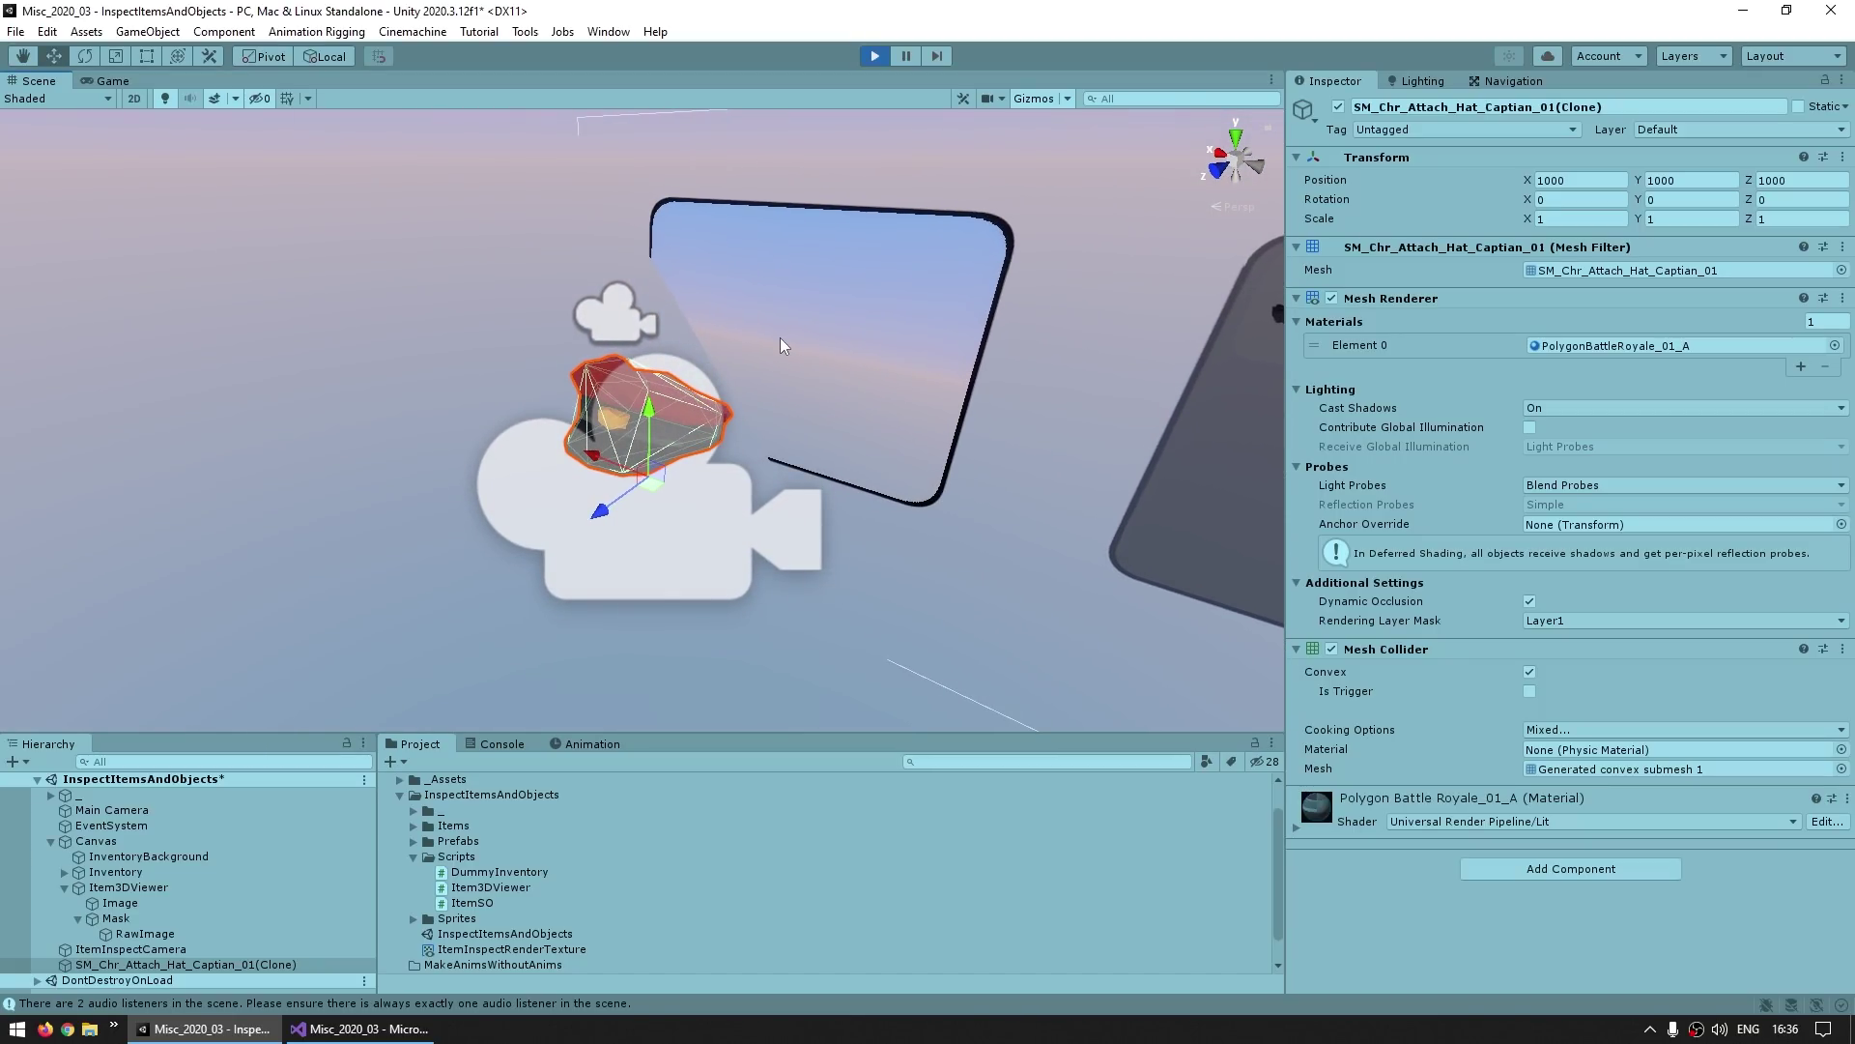
# Step: Align ItemInspectCamera with the current Scene view so it looks at the hat, and check its placement from the side
pyautogui.click(193, 951)
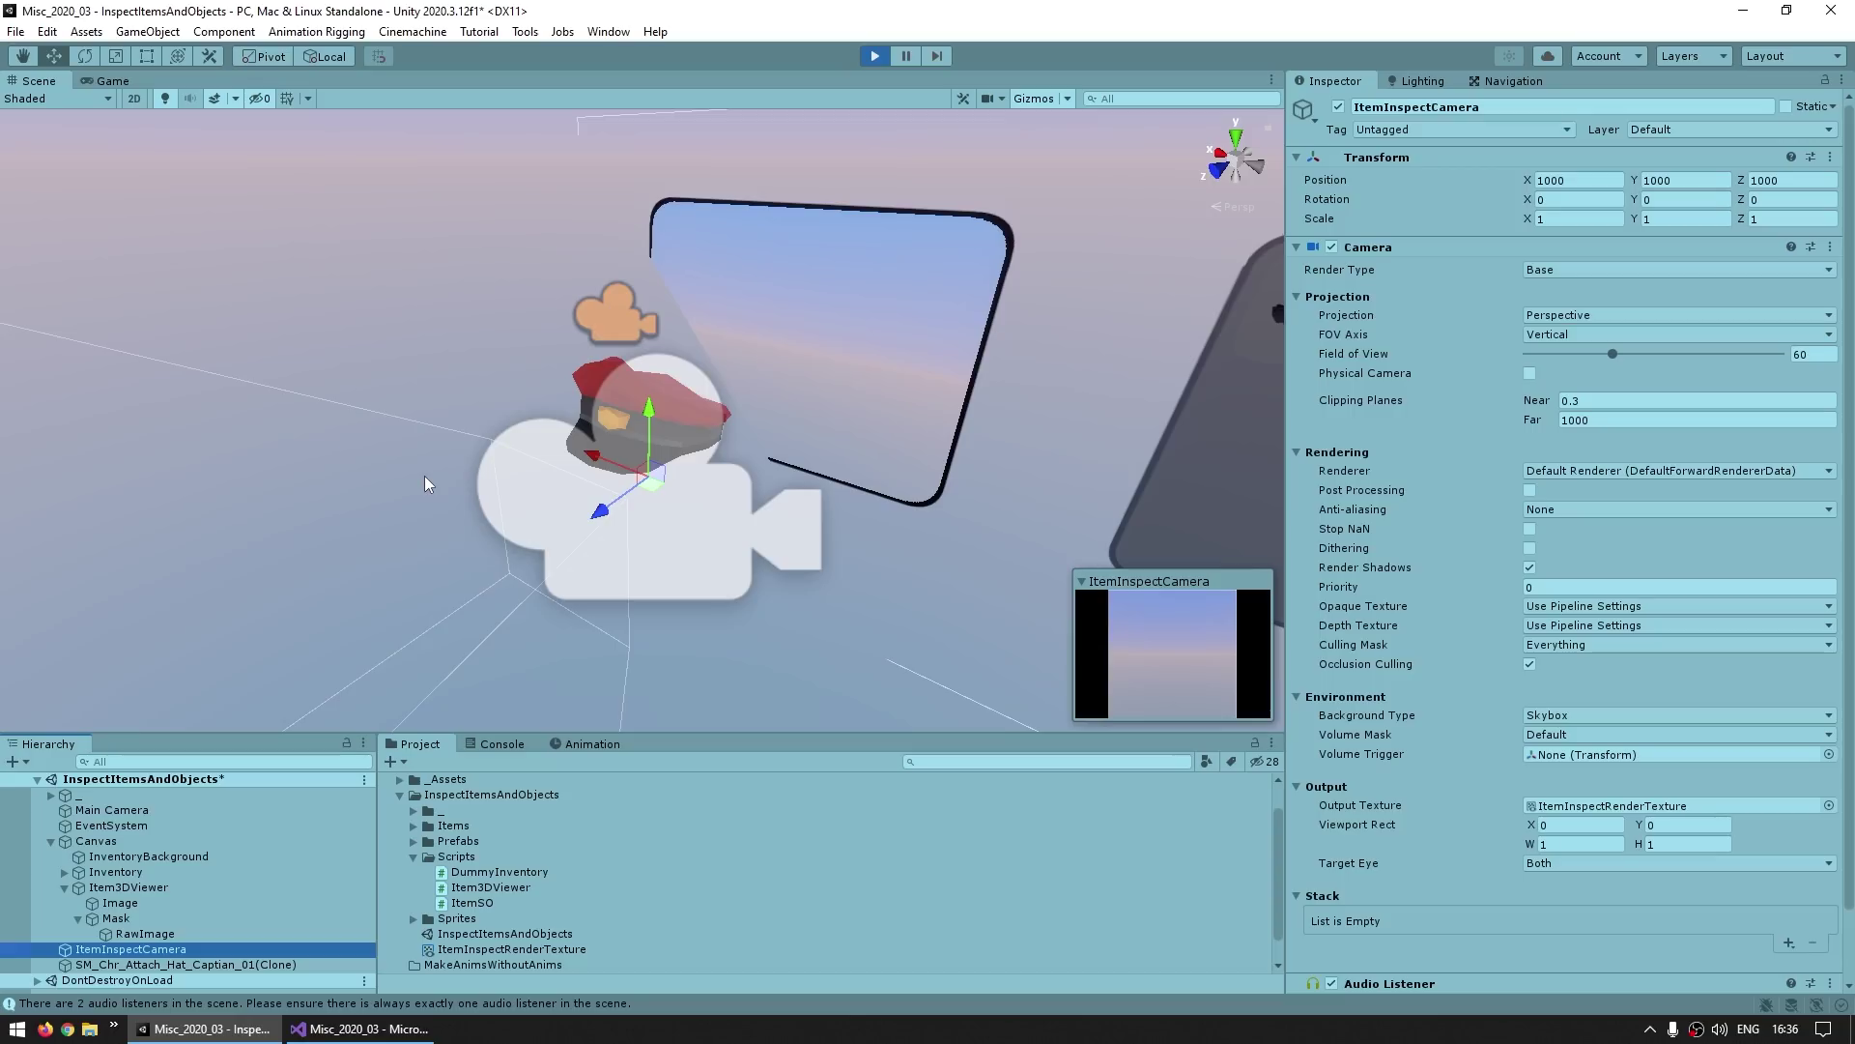
pyautogui.hotkey('ctrl', 'shift', 'f')
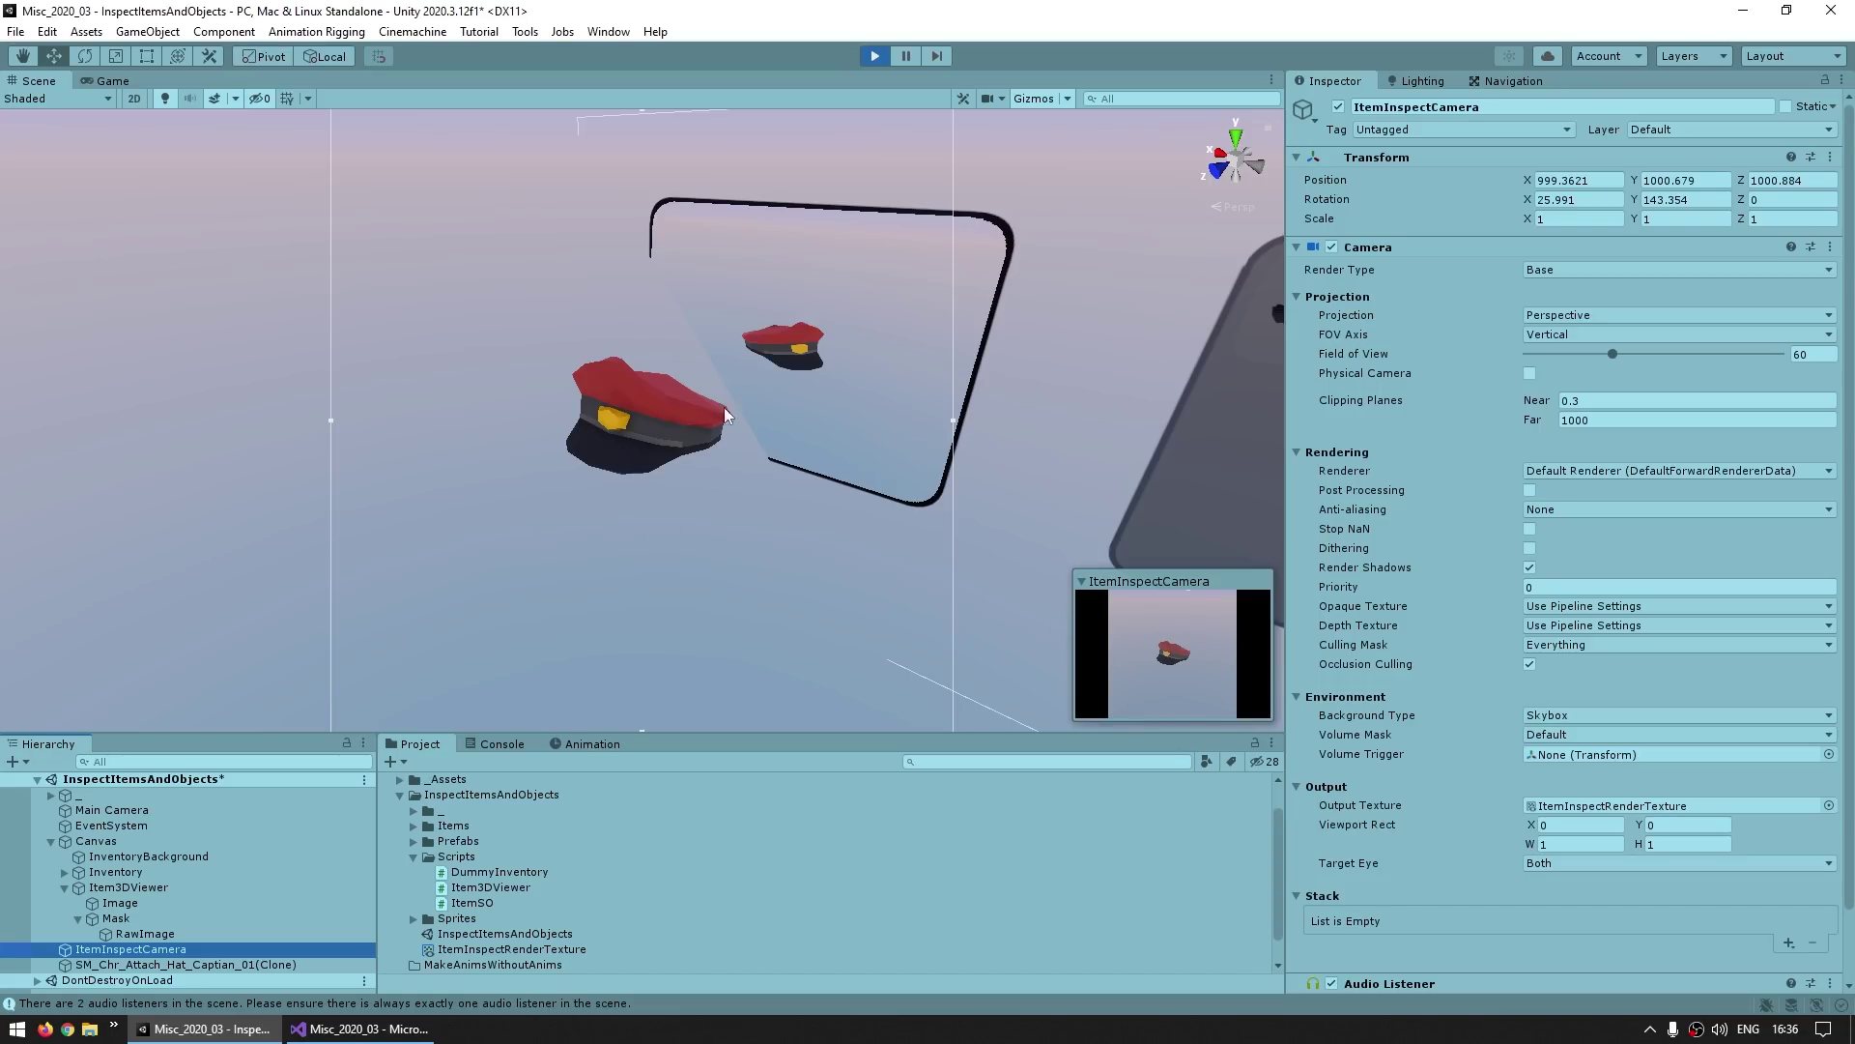
pyautogui.keyDown('alt'); pyautogui.moveTo(761, 397); pyautogui.dragTo(769, 451); pyautogui.keyUp('alt')
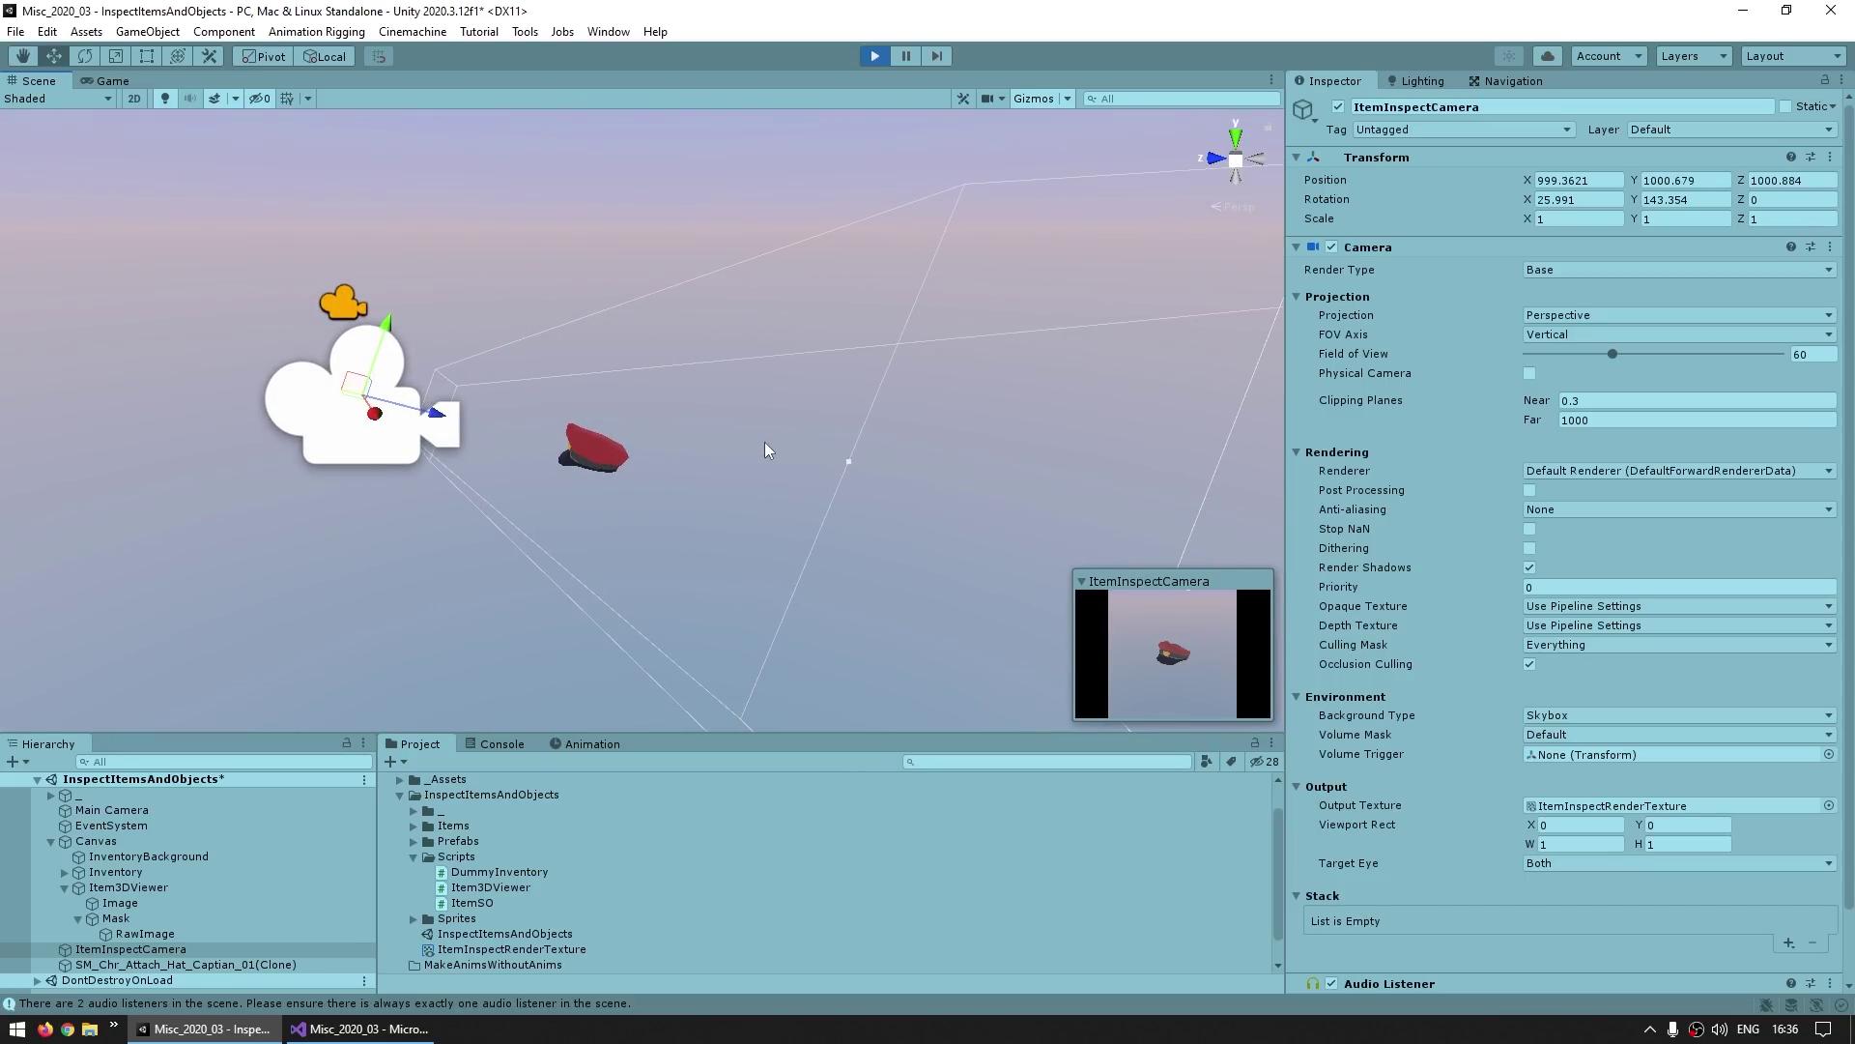
pyautogui.keyDown('alt'); pyautogui.moveTo(660, 432); pyautogui.dragTo(717, 427); pyautogui.keyUp('alt')
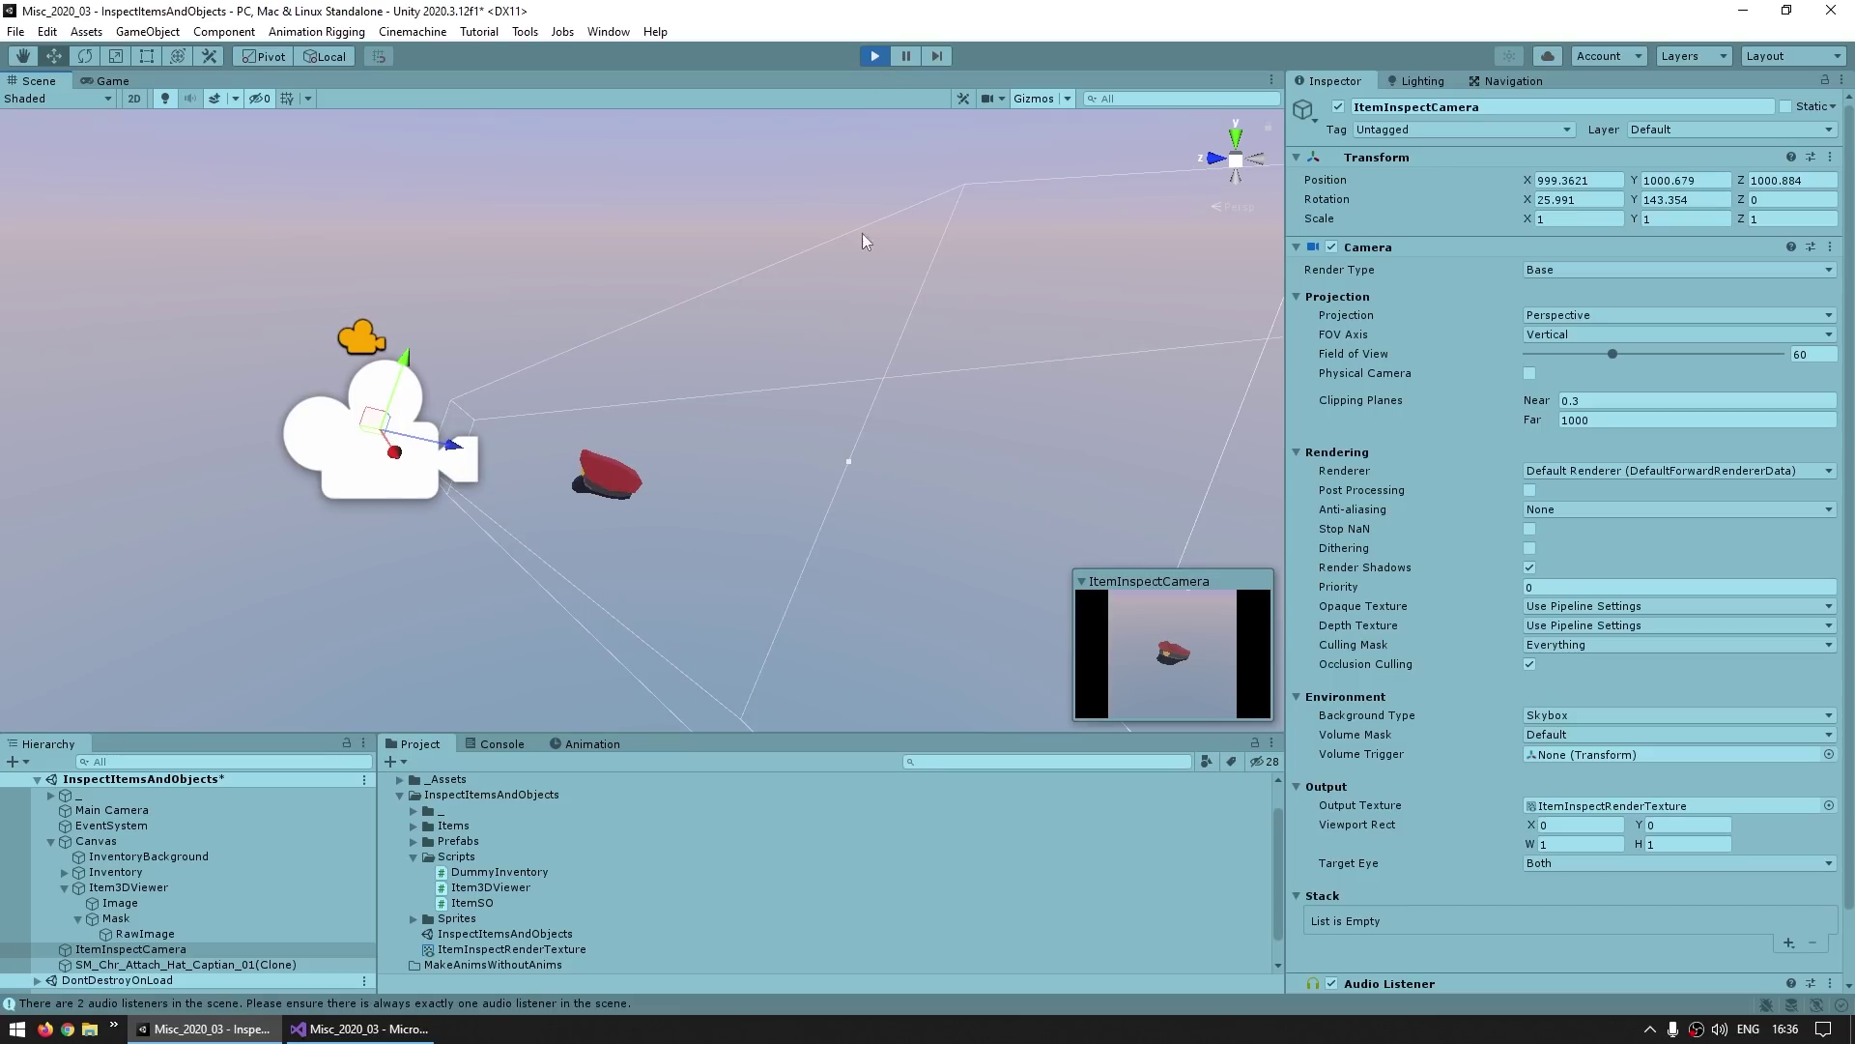
# Step: Copy ItemInspectCamera's Transform component, exit play mode and paste the component values back onto its Transform
pyautogui.click(126, 949)
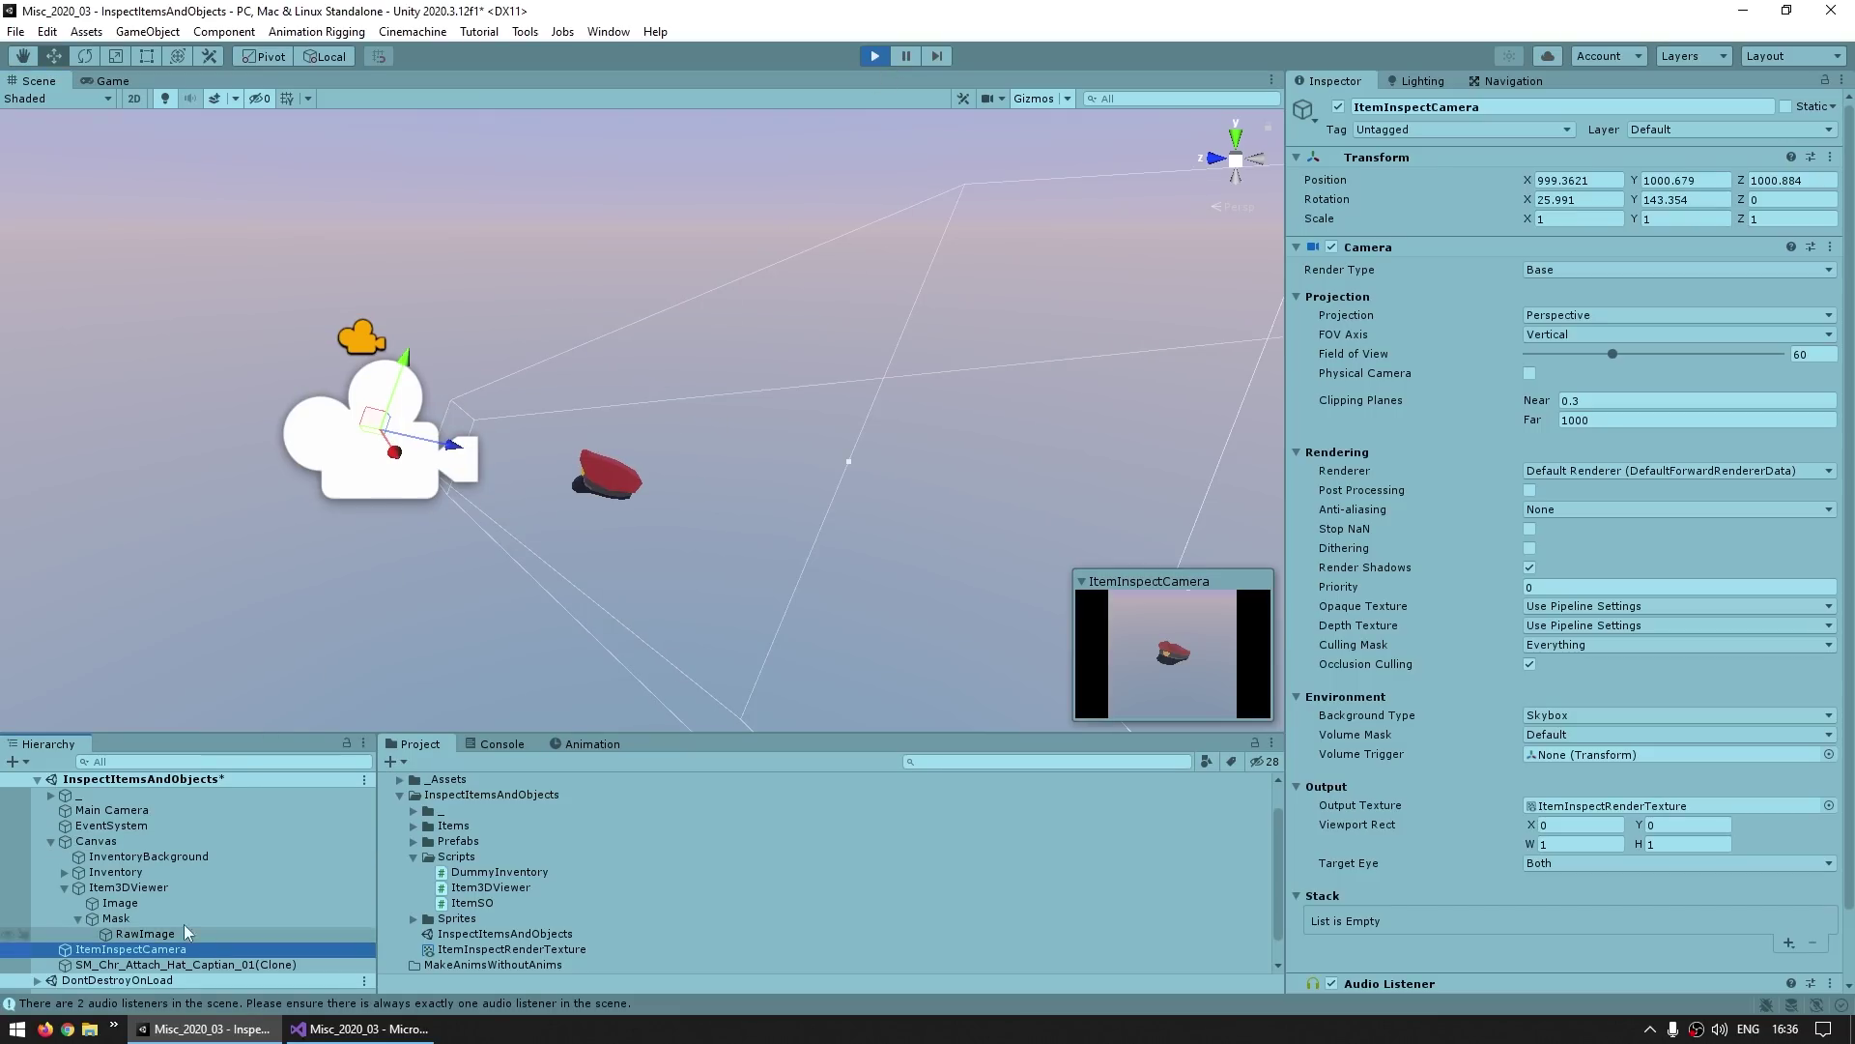
pyautogui.rightClick(1366, 158)
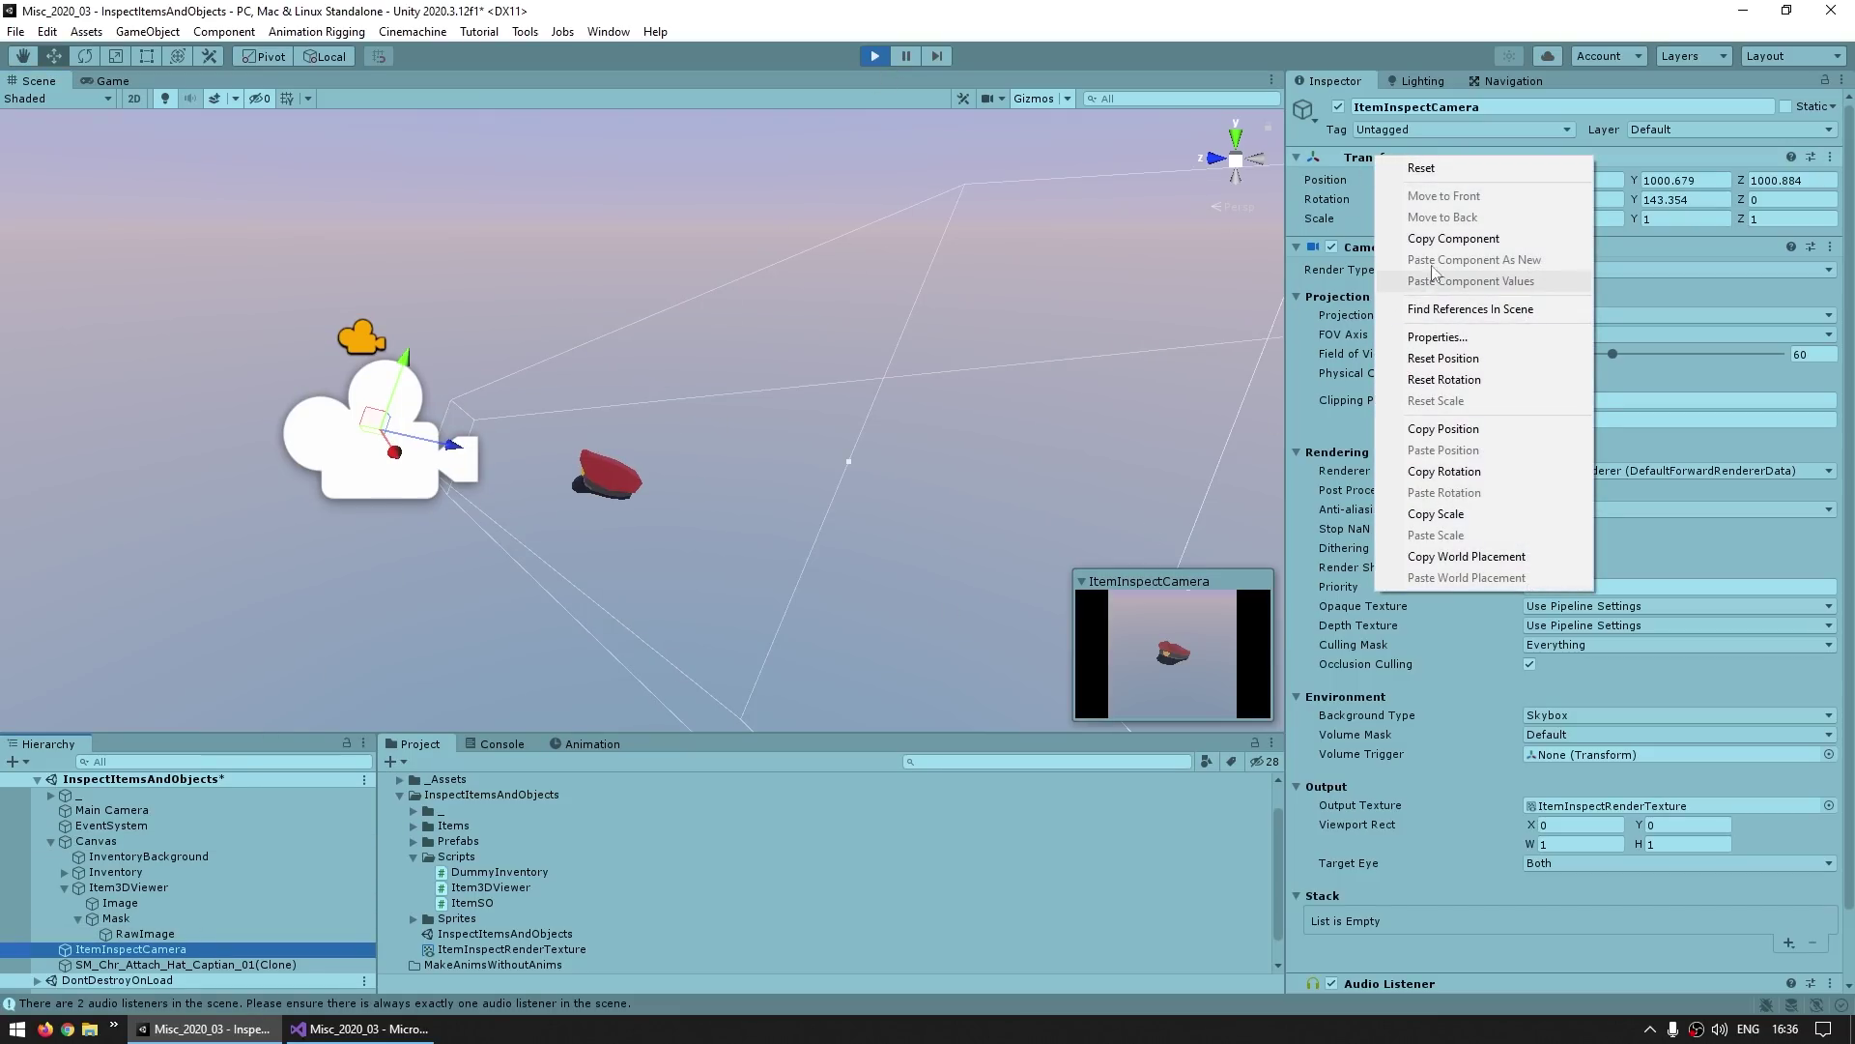
pyautogui.click(1430, 239)
pyautogui.click(874, 56)
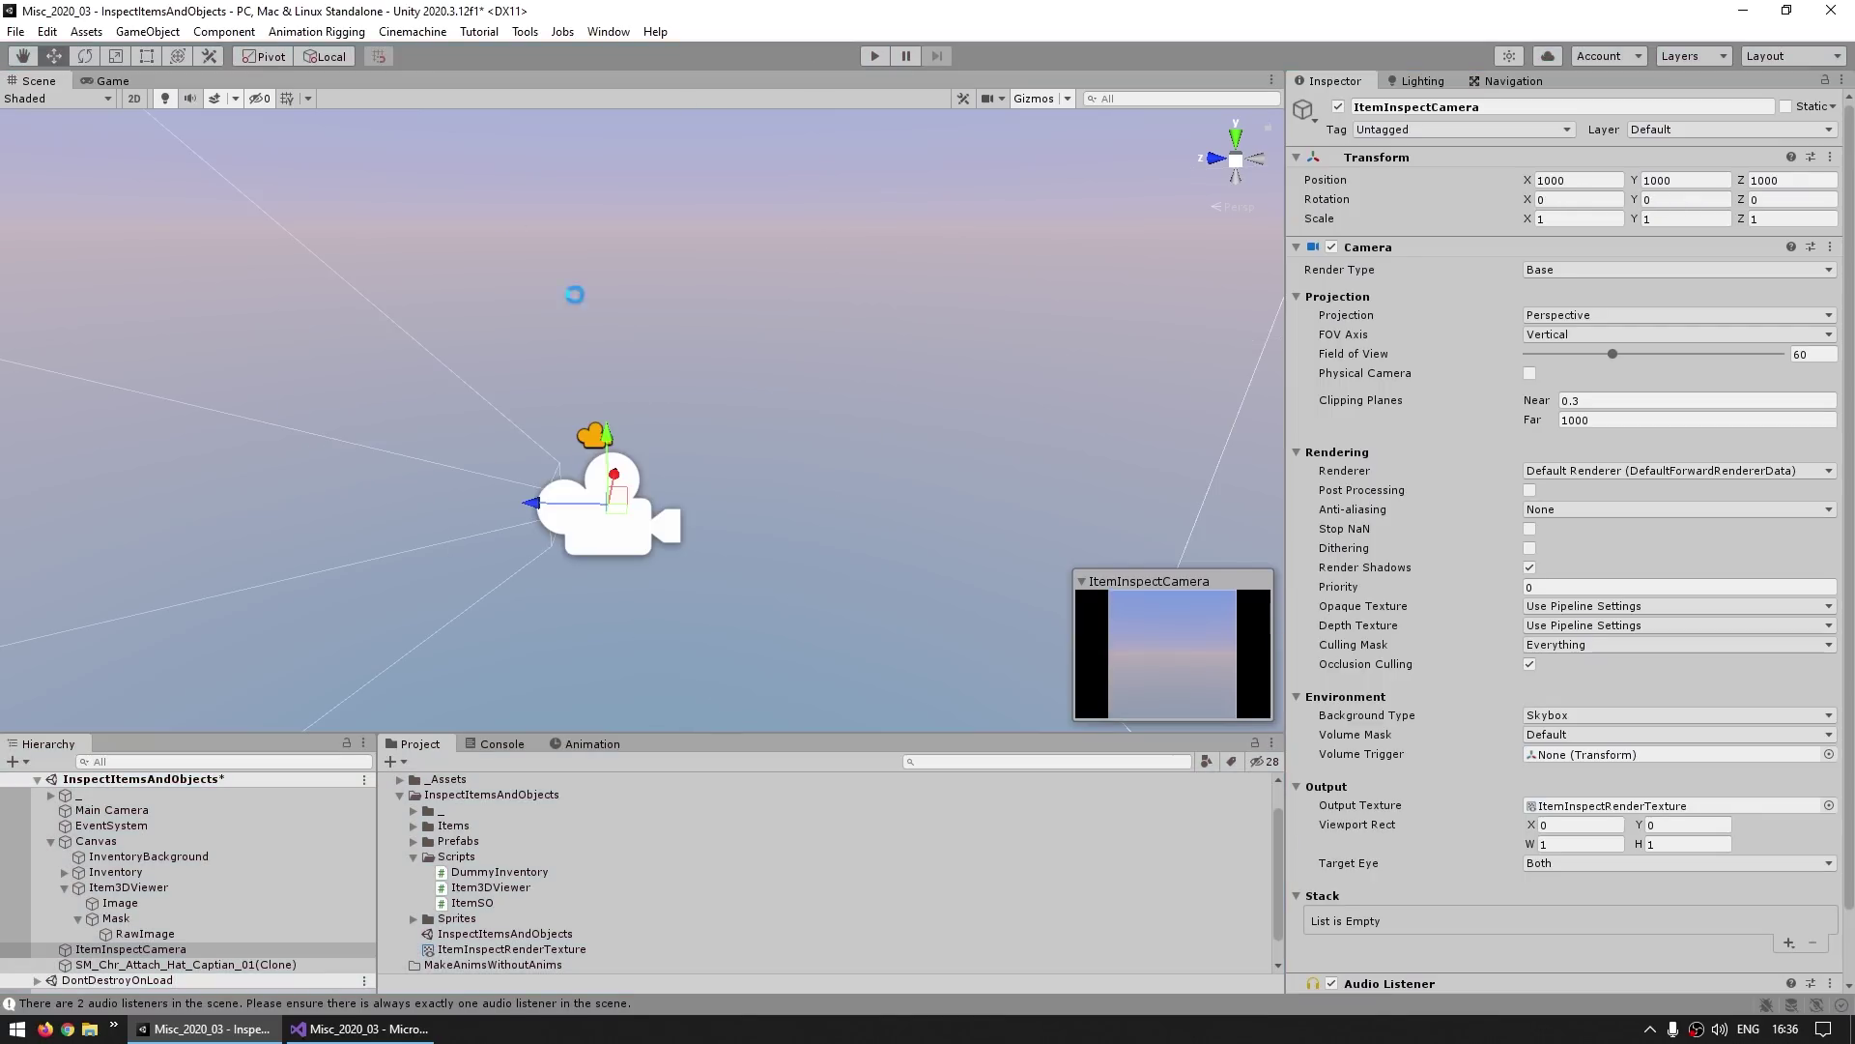
pyautogui.rightClick(1384, 160)
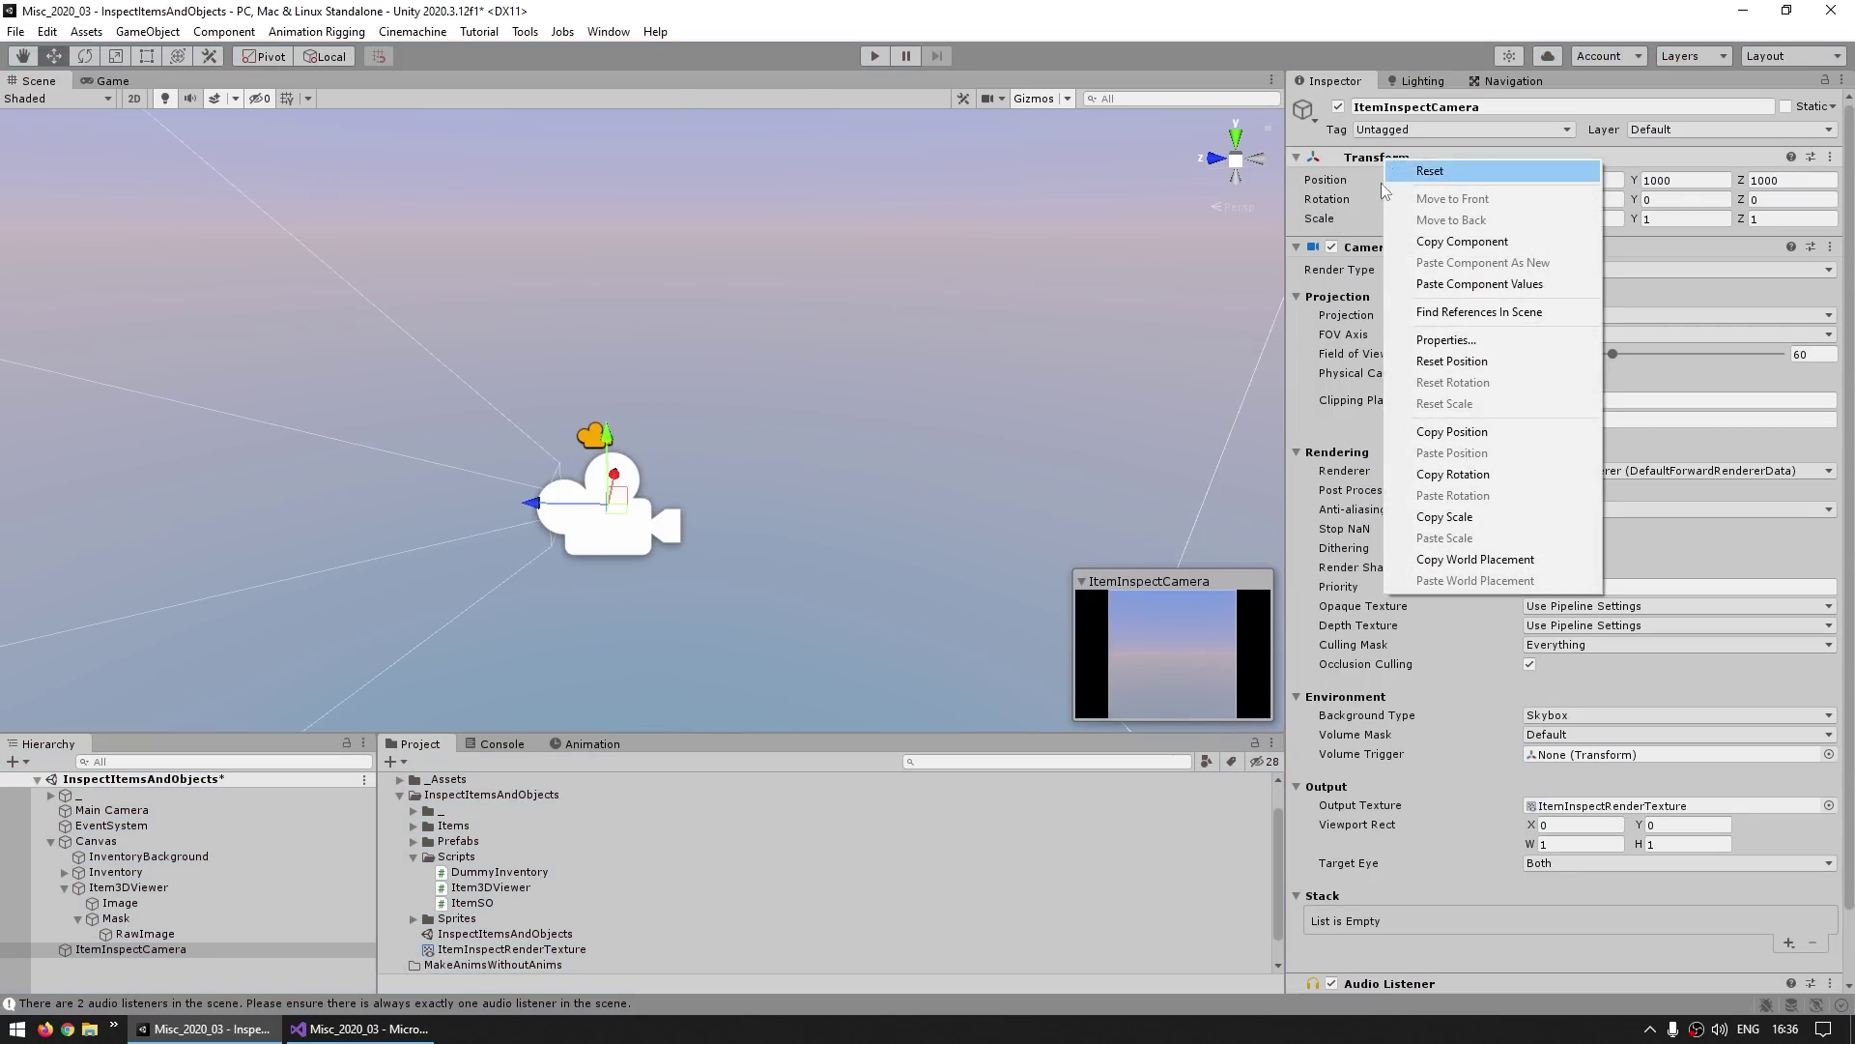
pyautogui.click(1461, 284)
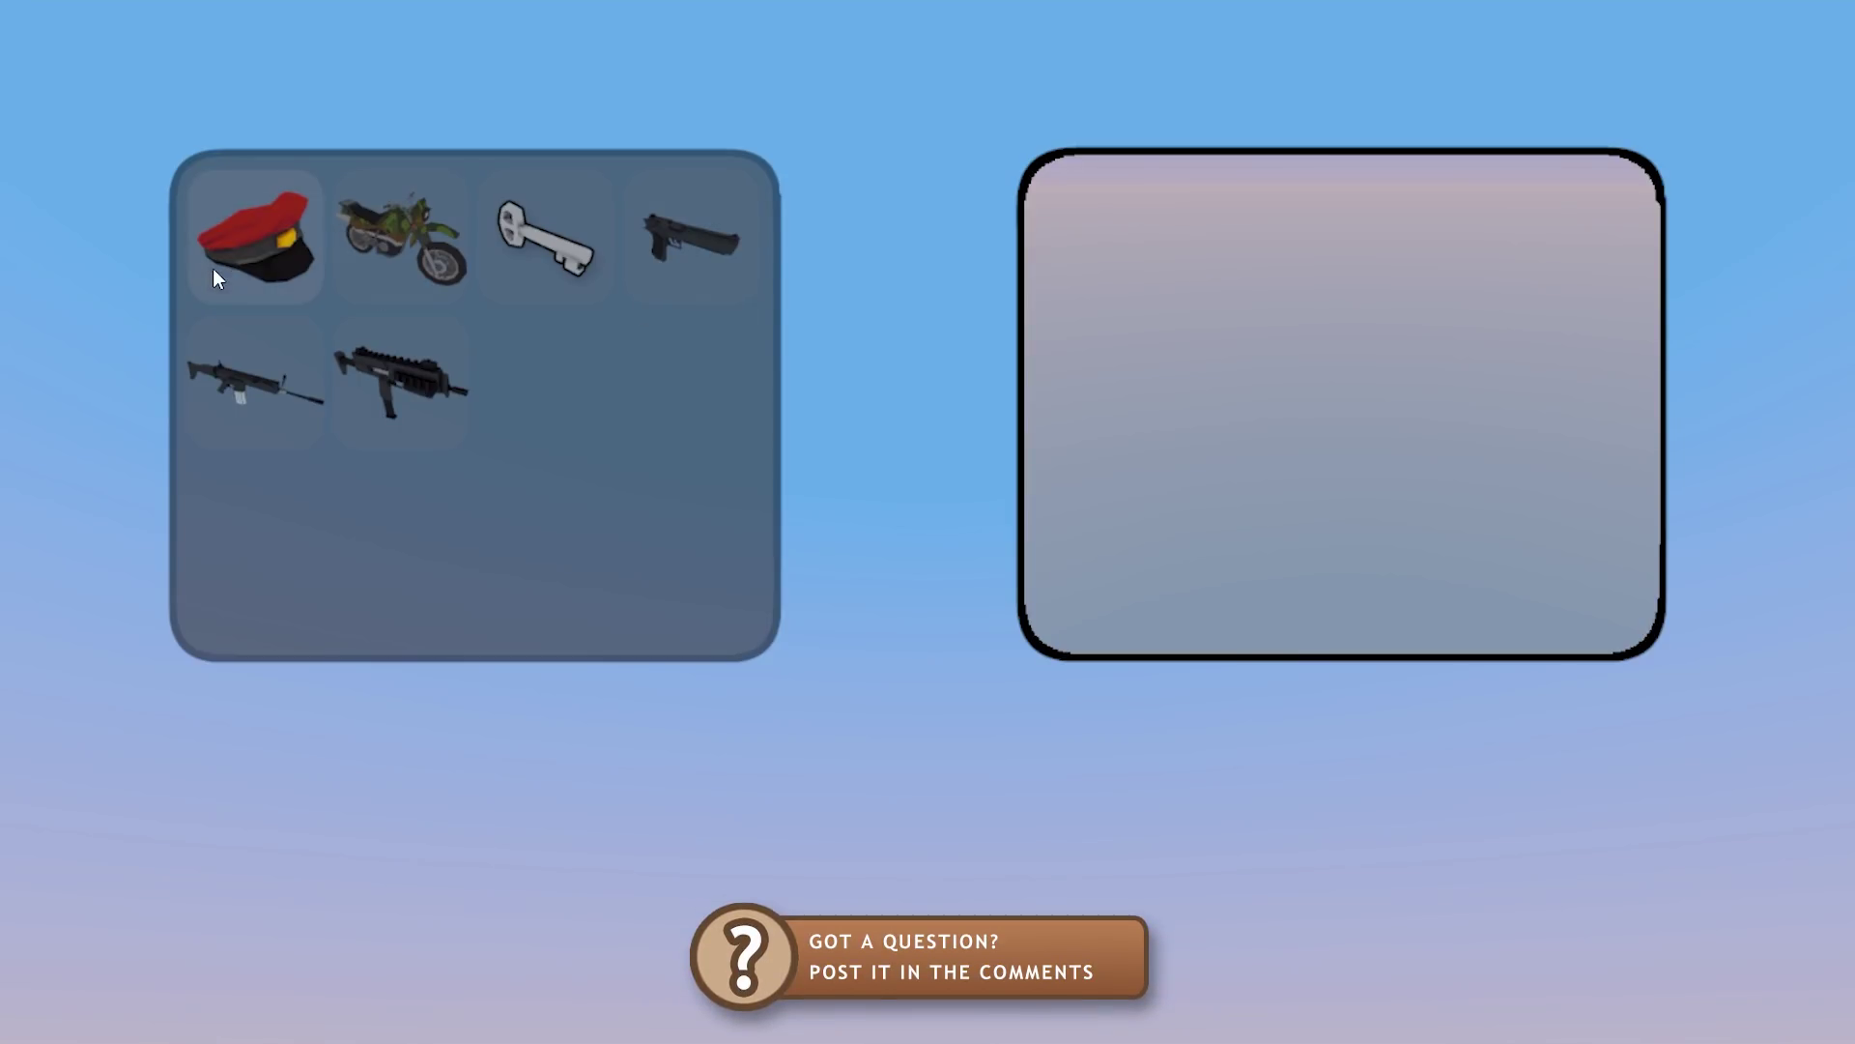
# Step: Test the 3D viewer in the running game by selecting the hat, motorcycle, submachine gun and rifle in the inventory
pyautogui.click(216, 276)
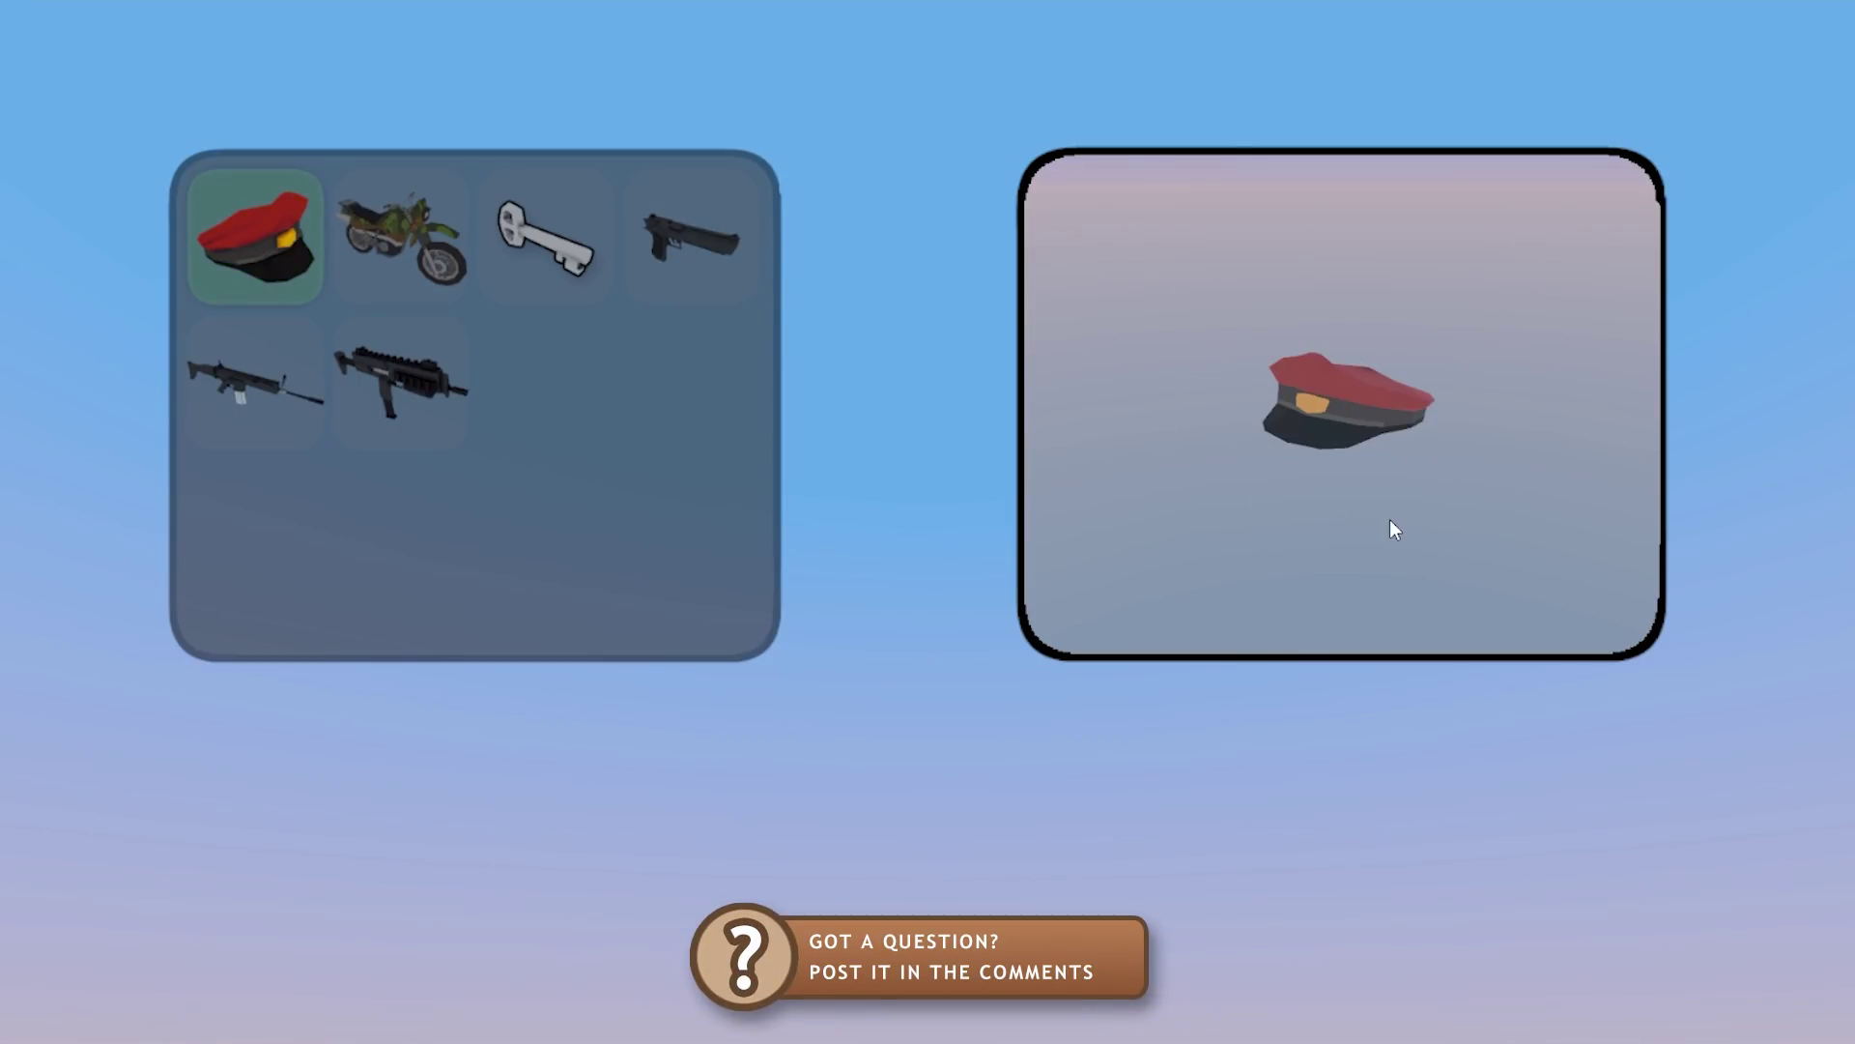
pyautogui.click(1342, 473)
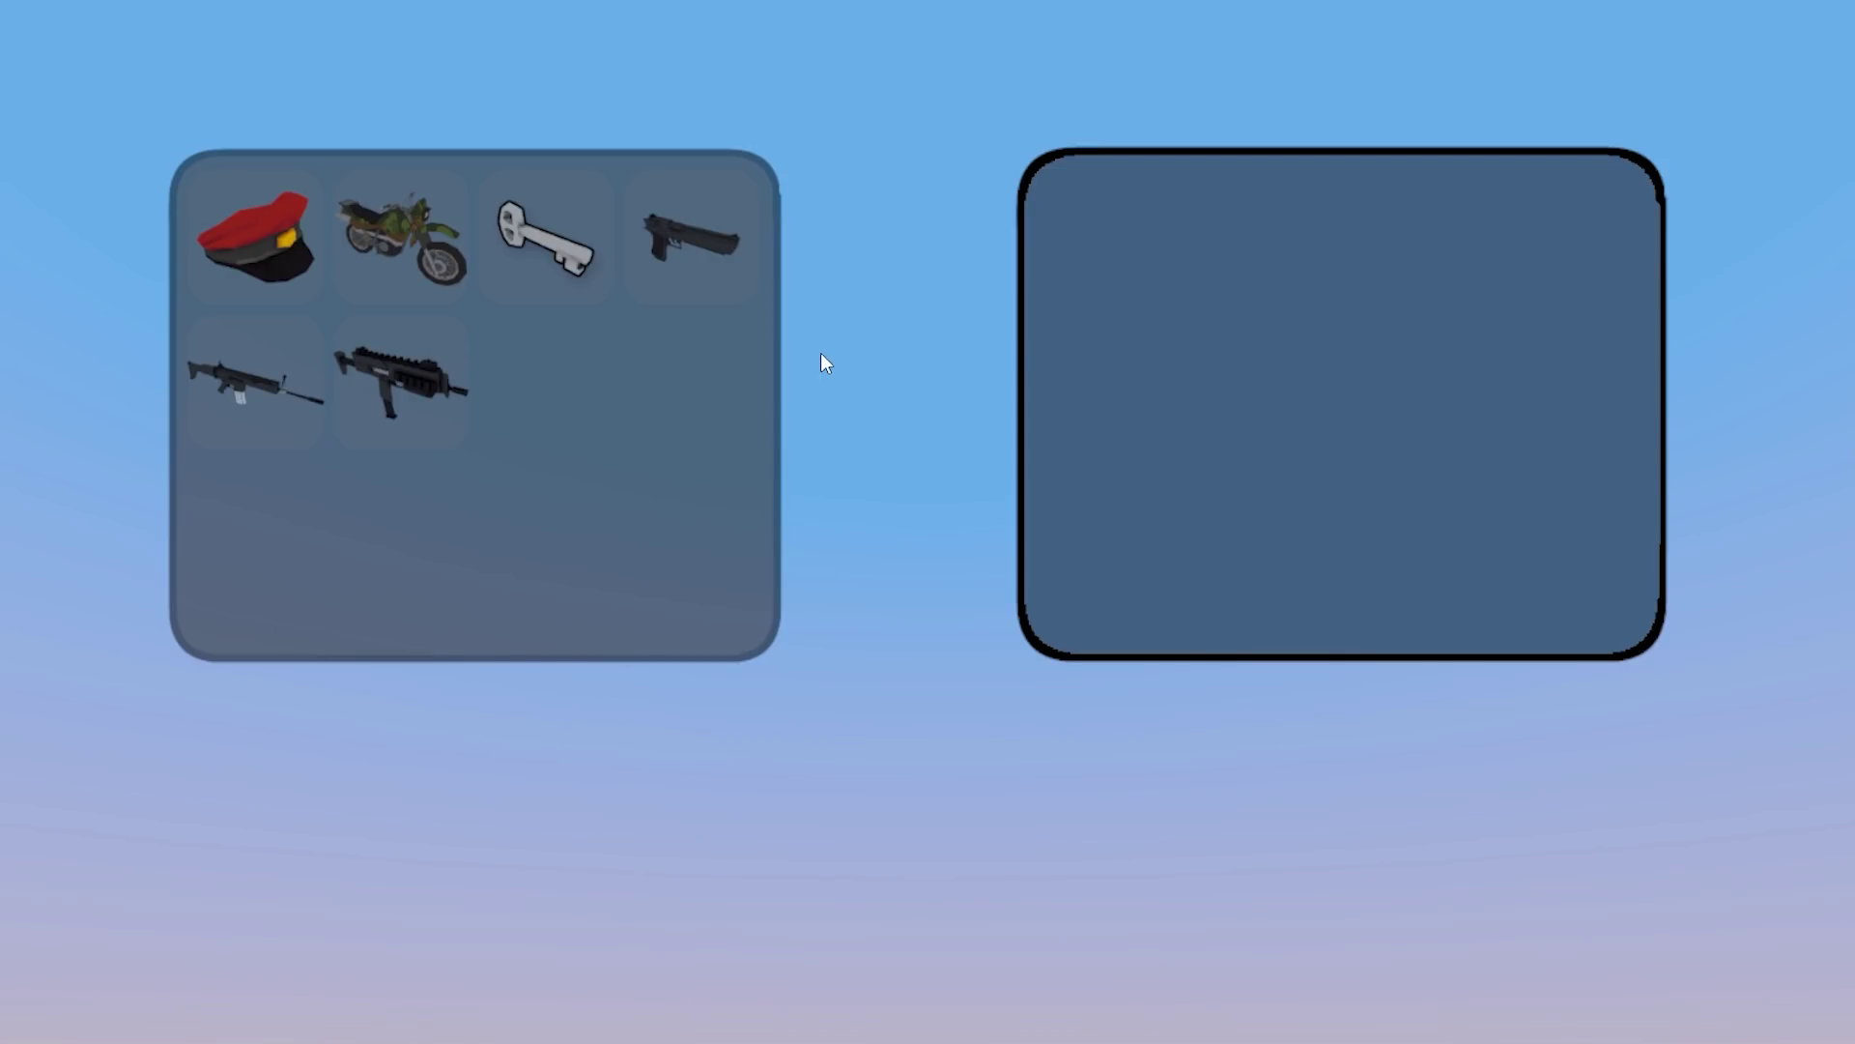
pyautogui.moveTo(431, 240)
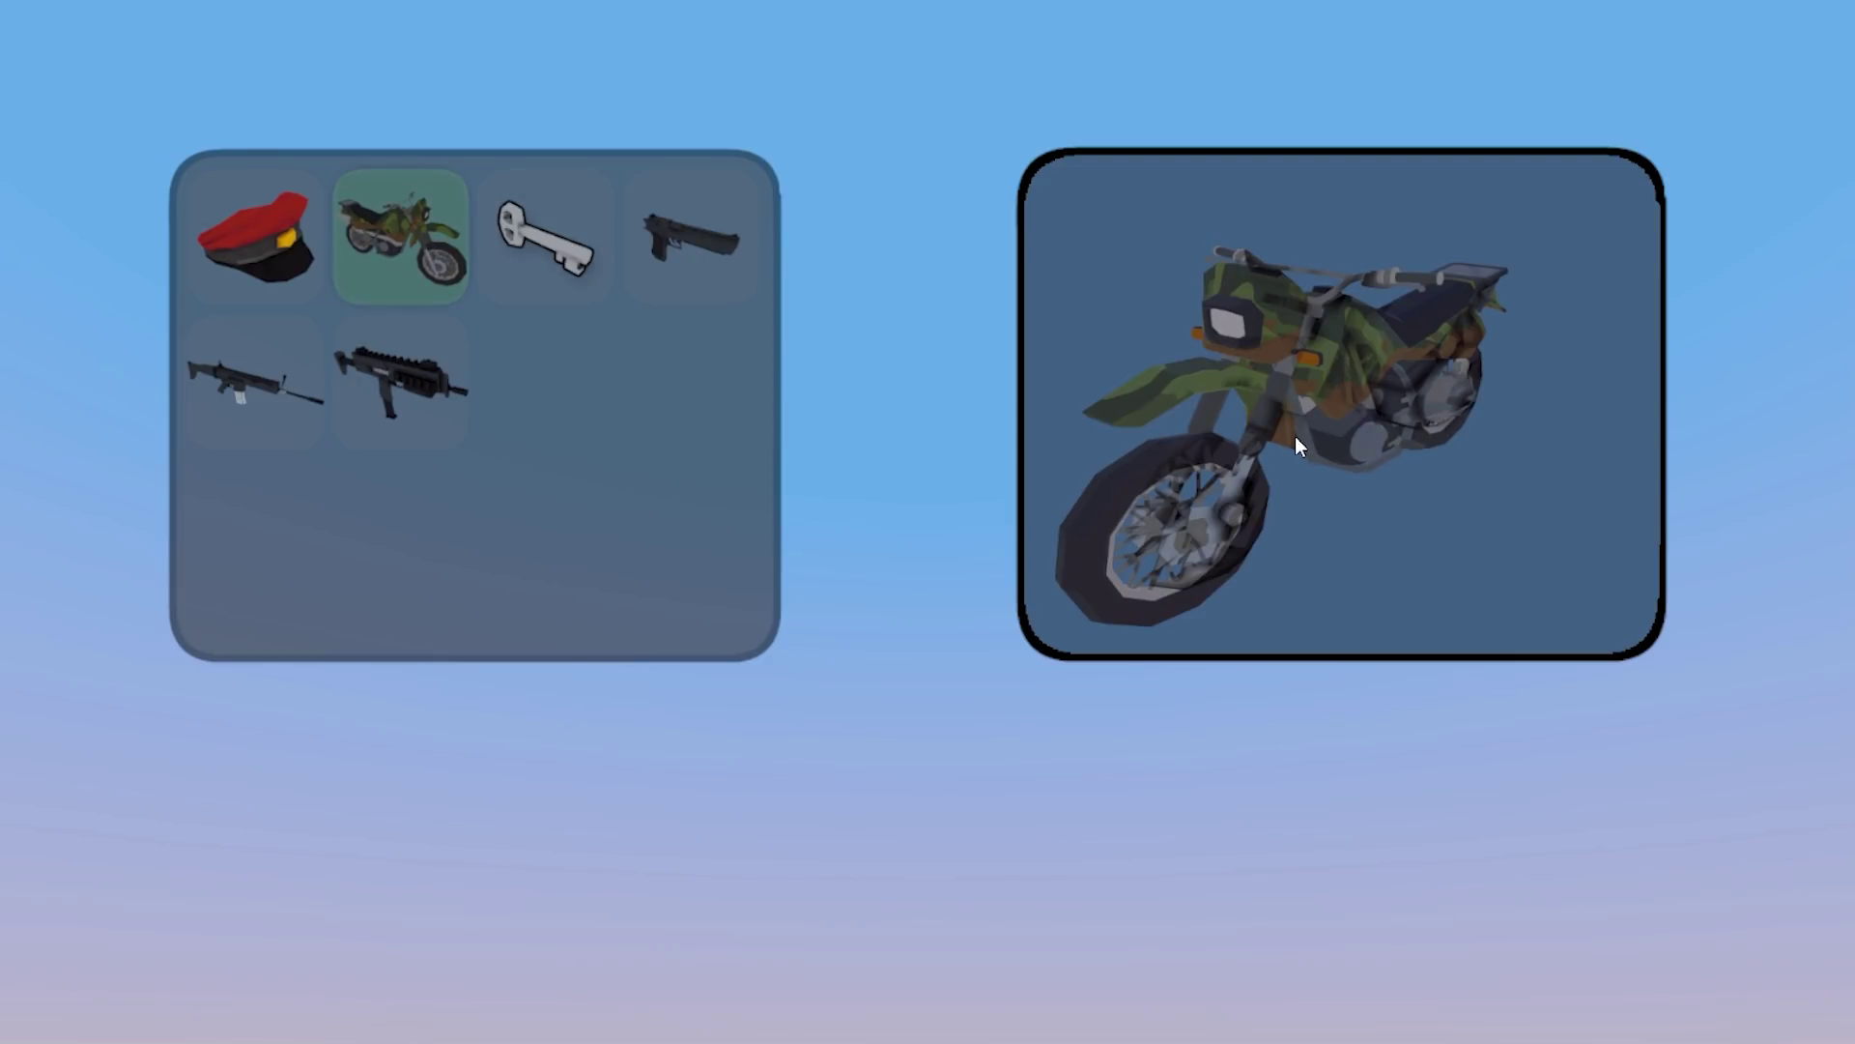
pyautogui.press('4')
pyautogui.click(422, 377)
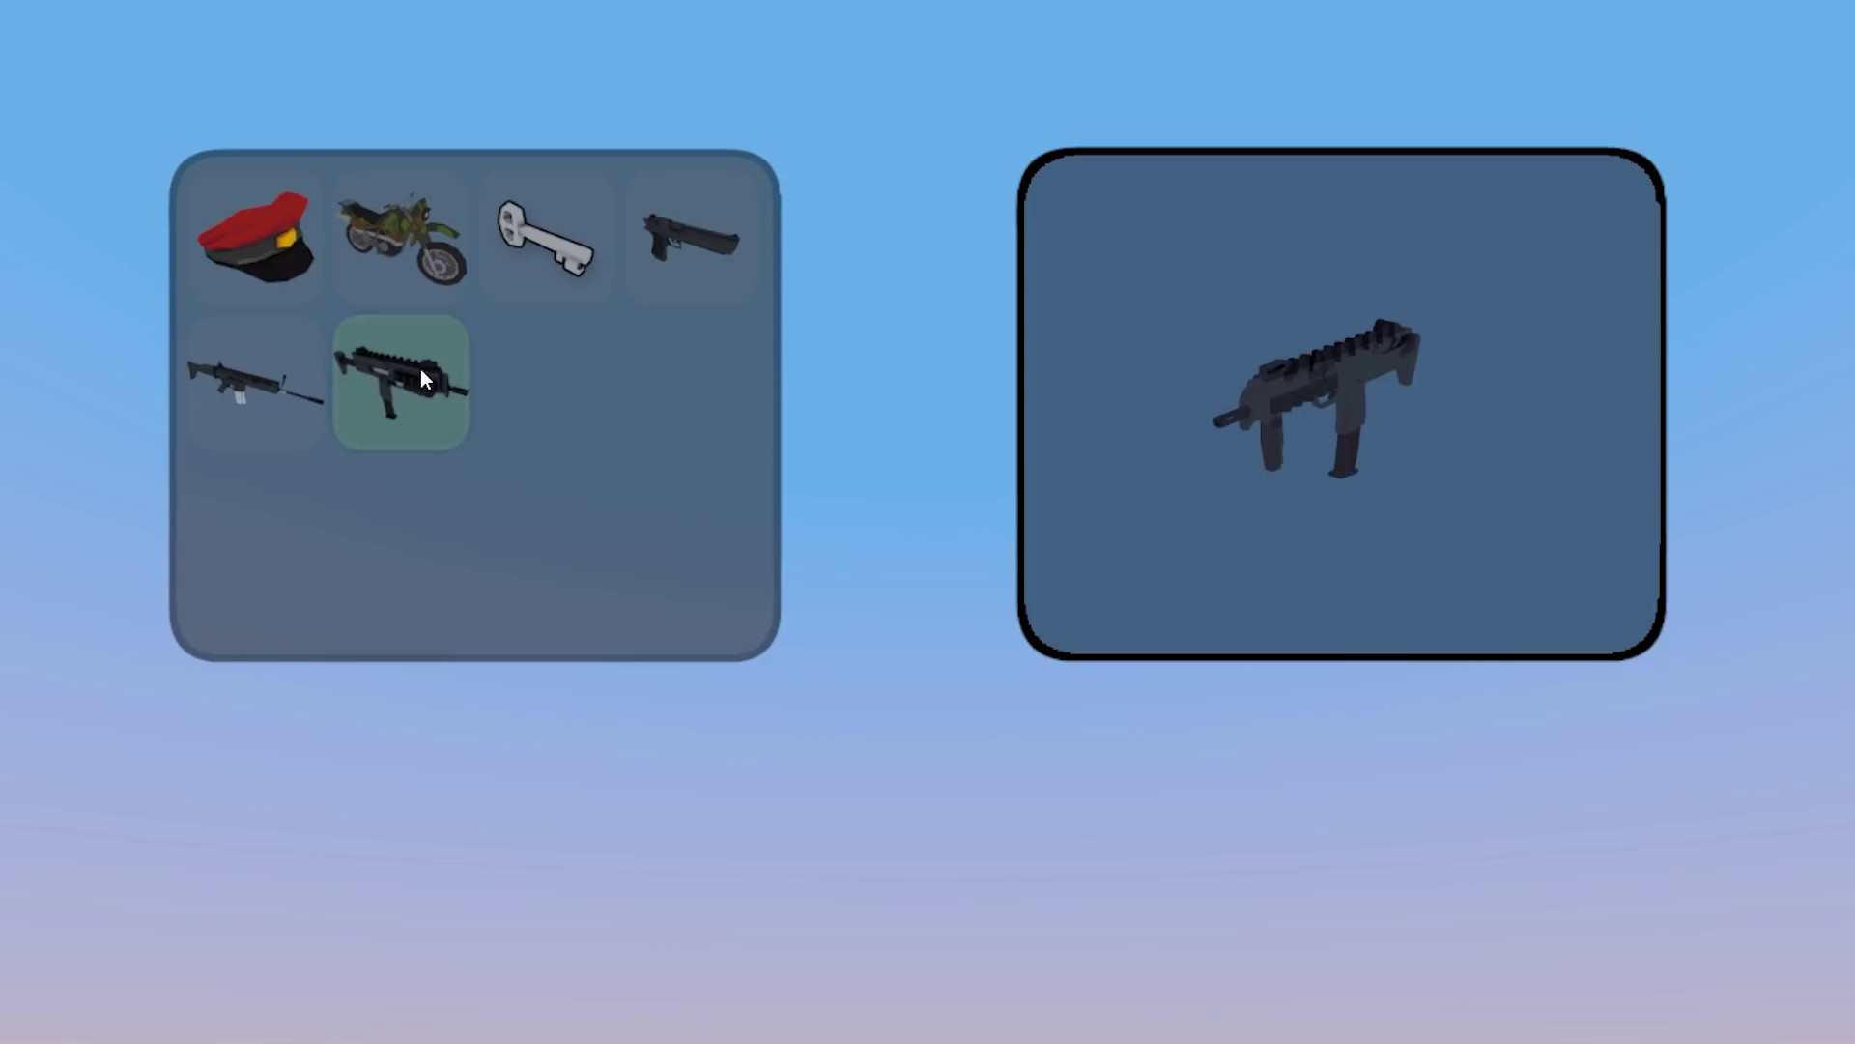
pyautogui.click(269, 388)
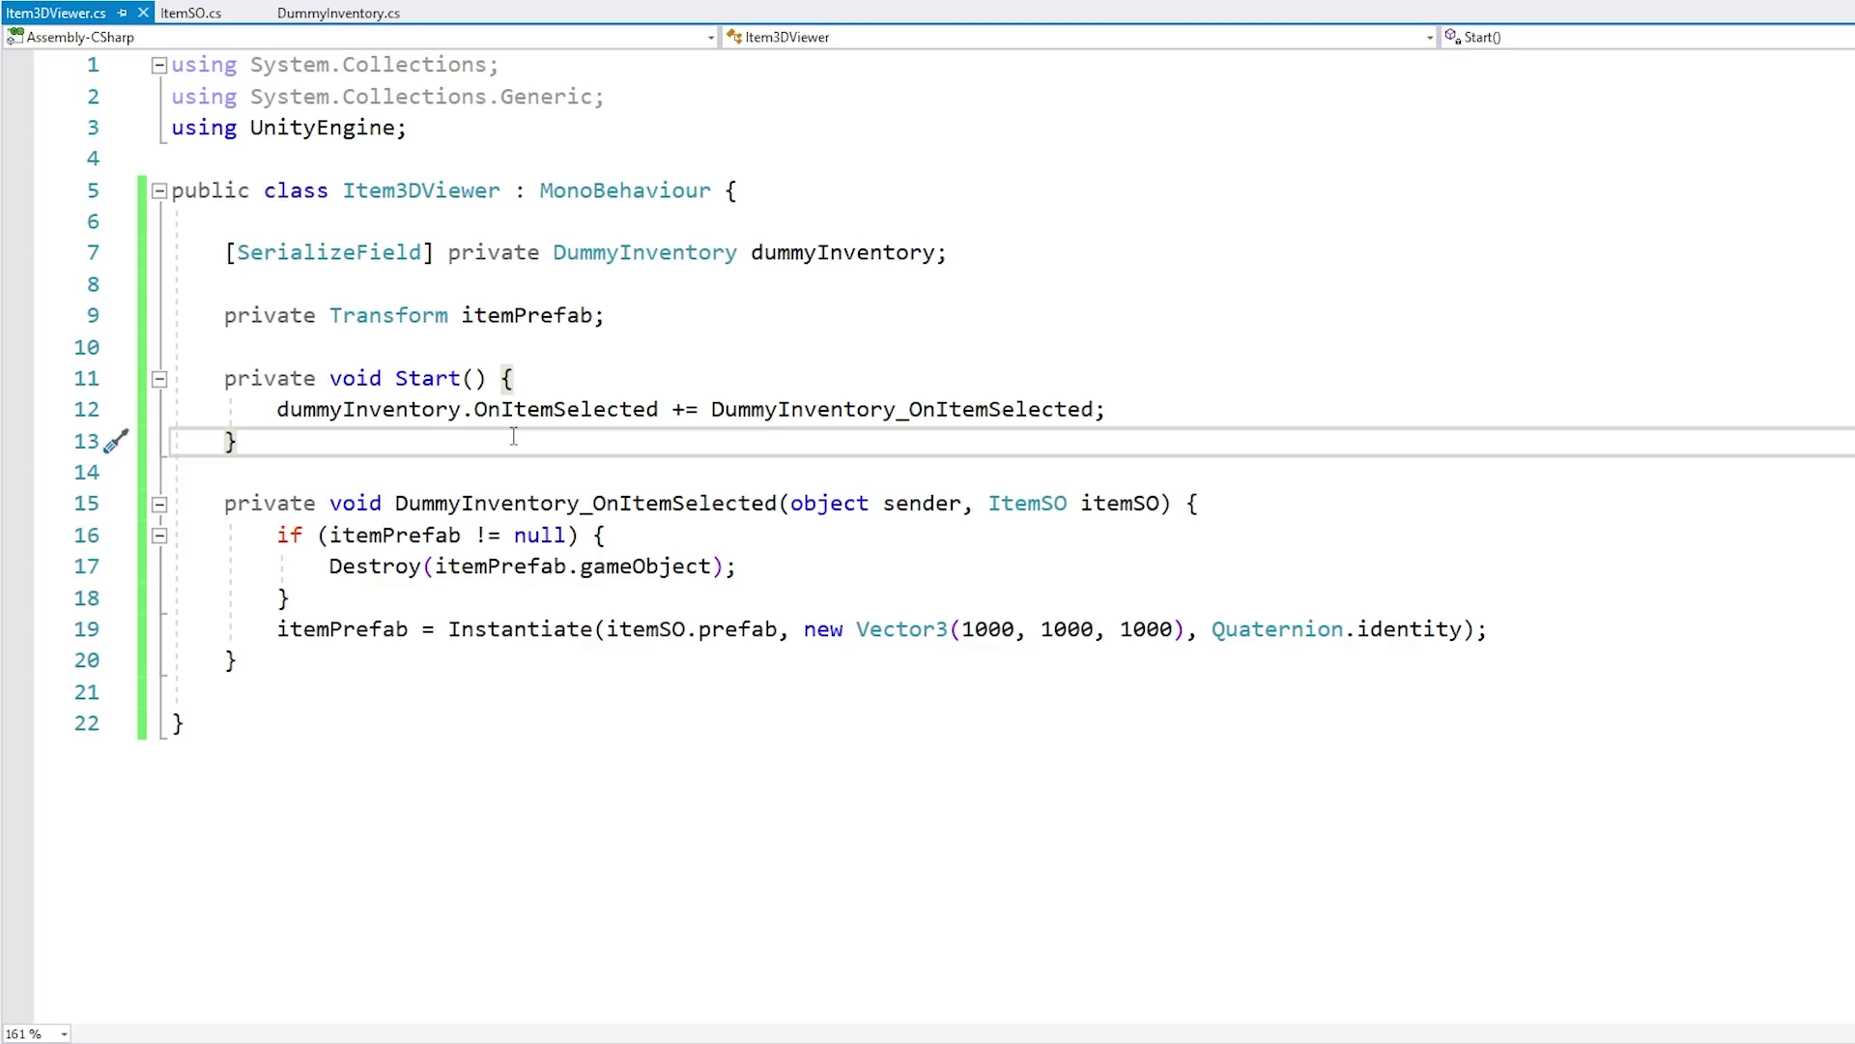
# Step: Switch to Visual Studio, add a using directive for UnityEngine.EventSystems to Item3DViewer.cs and save the script
pyautogui.click(325, 167)
pyautogui.write('usin')
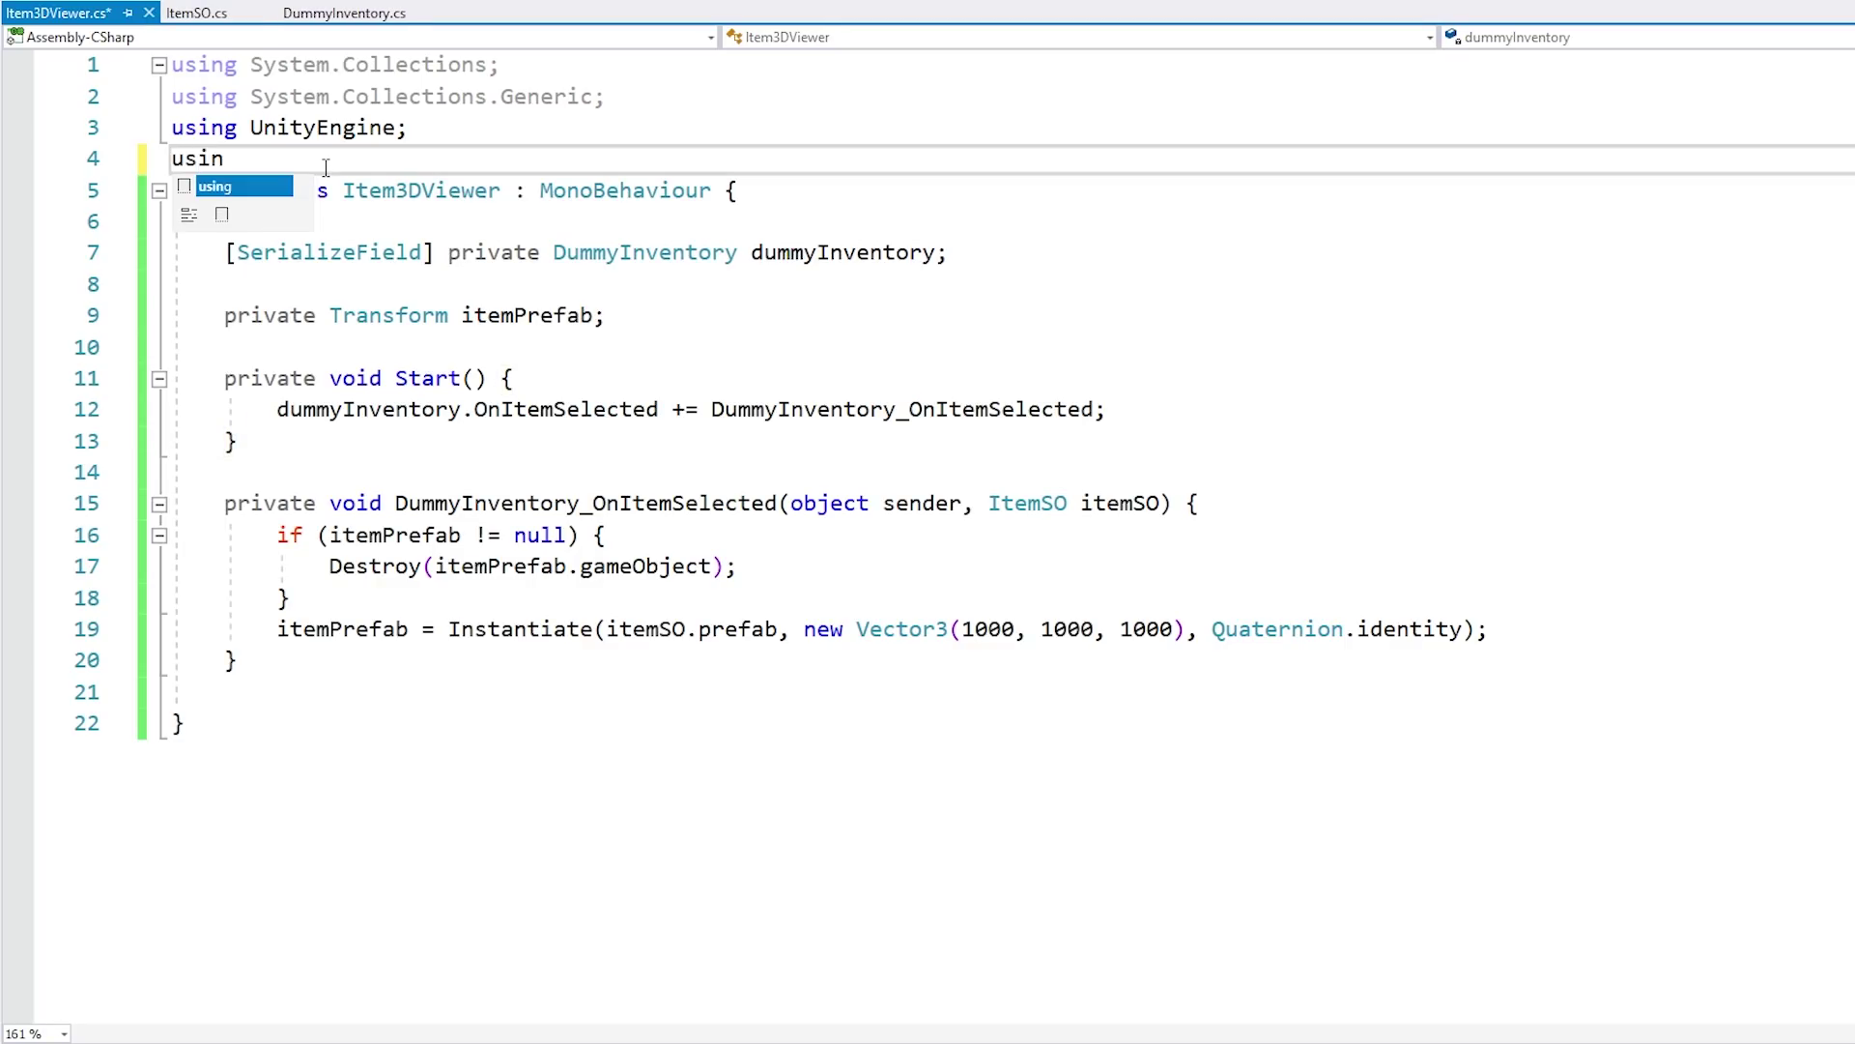
pyautogui.write('g UnityEngine.EventSystems;')
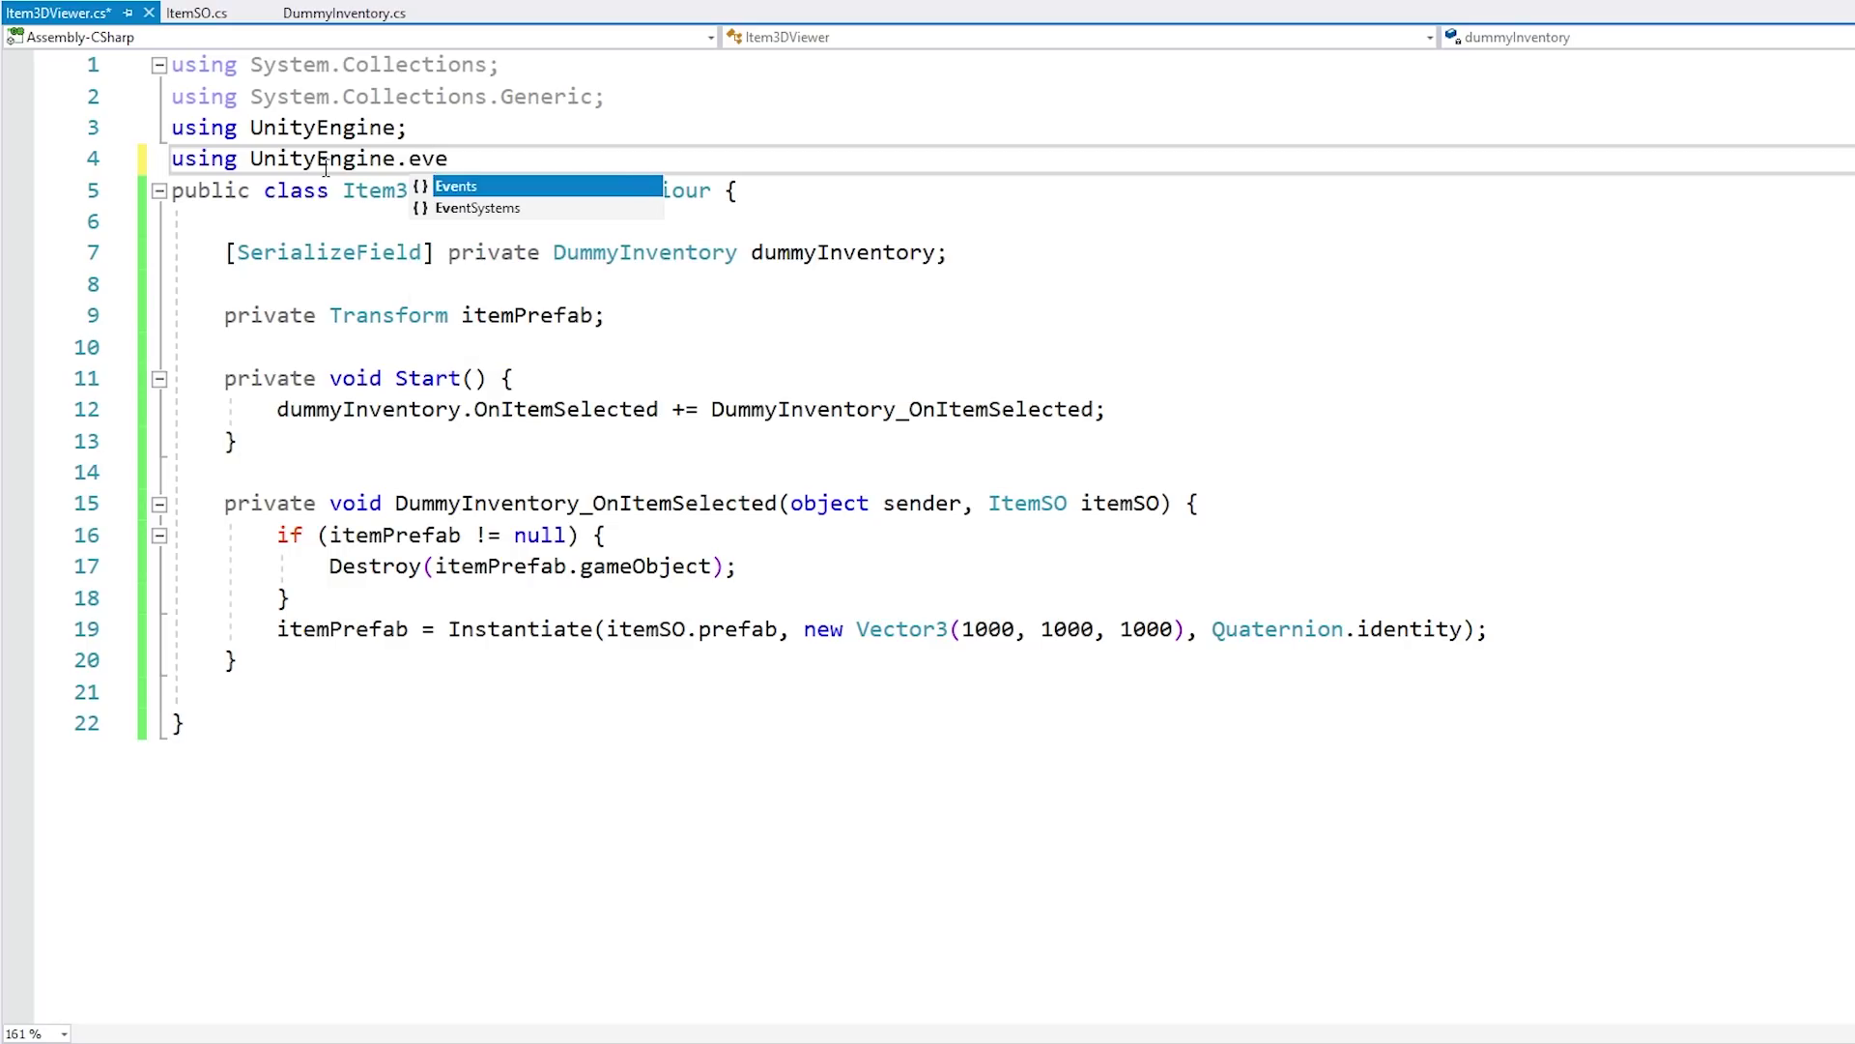
pyautogui.press('Return')
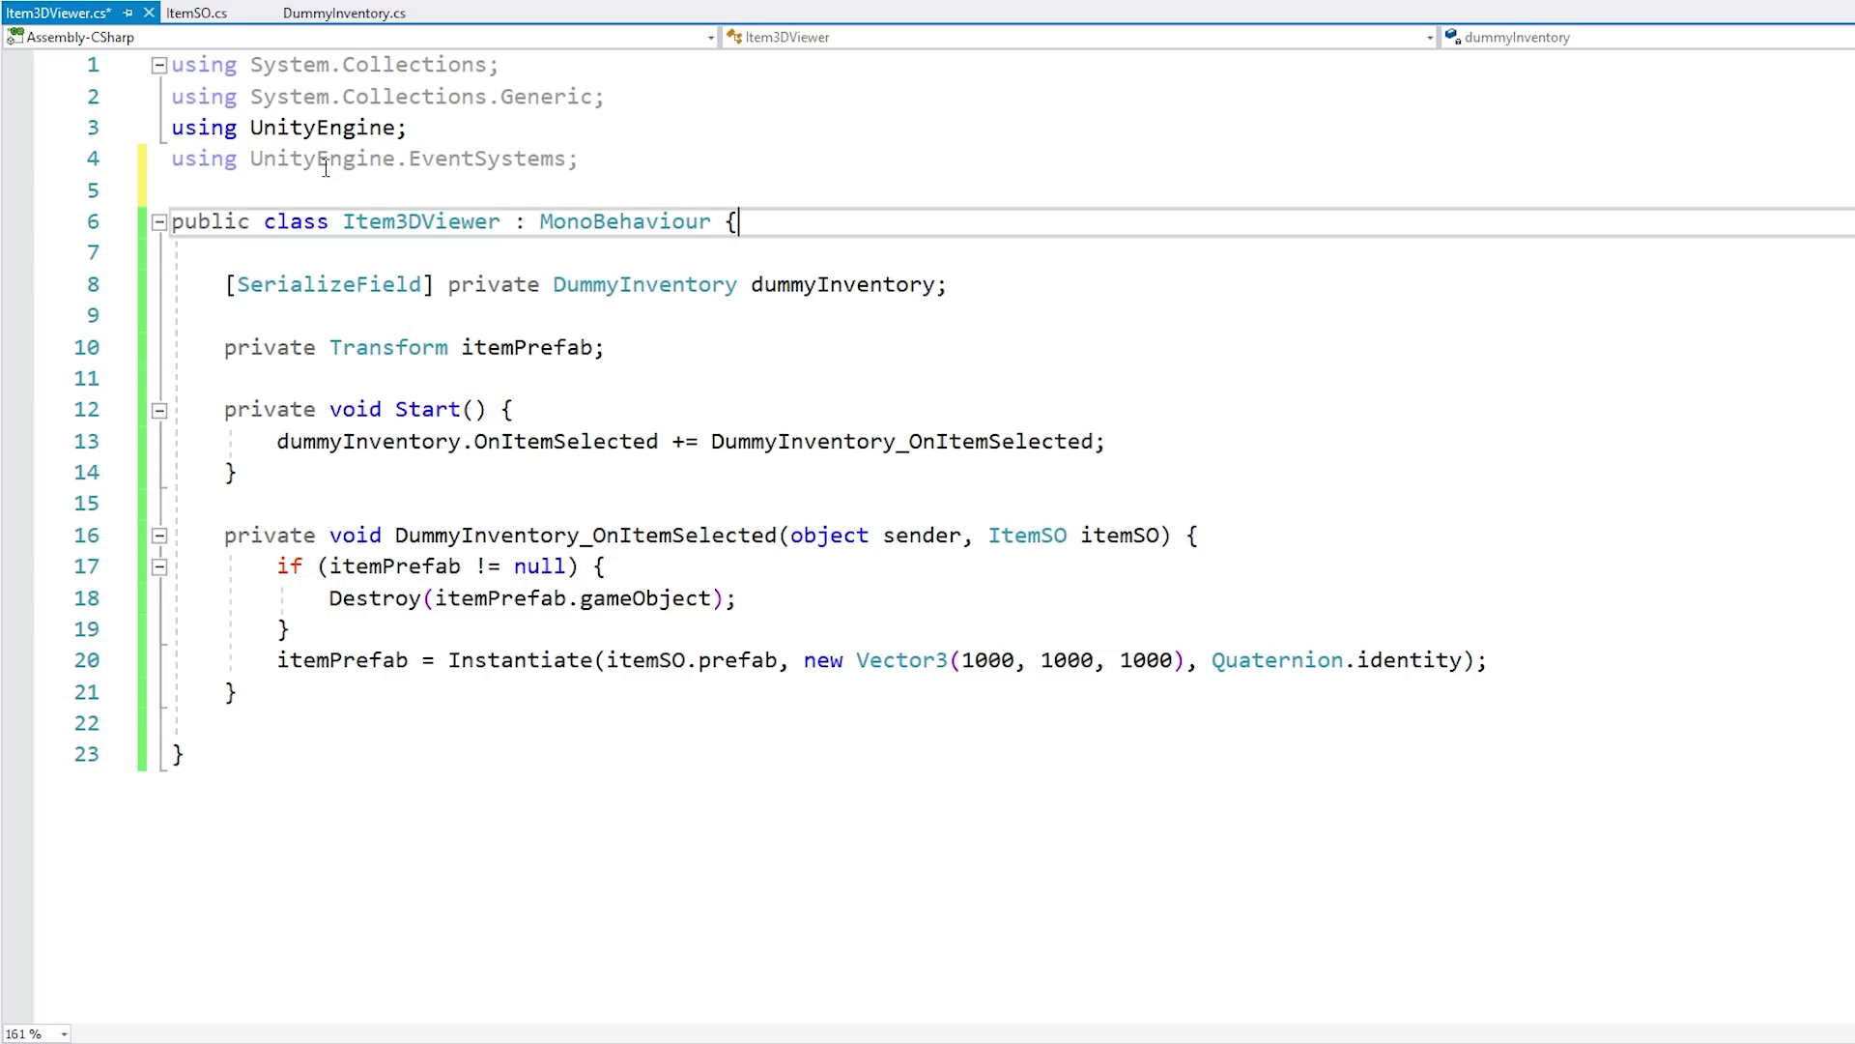
pyautogui.hotkey('ctrl', 's')
# Step: Make the Item3DViewer class implement IDragHandler with a generated OnDrag(PointerEventData eventData) method, and save the script
pyautogui.write(',')
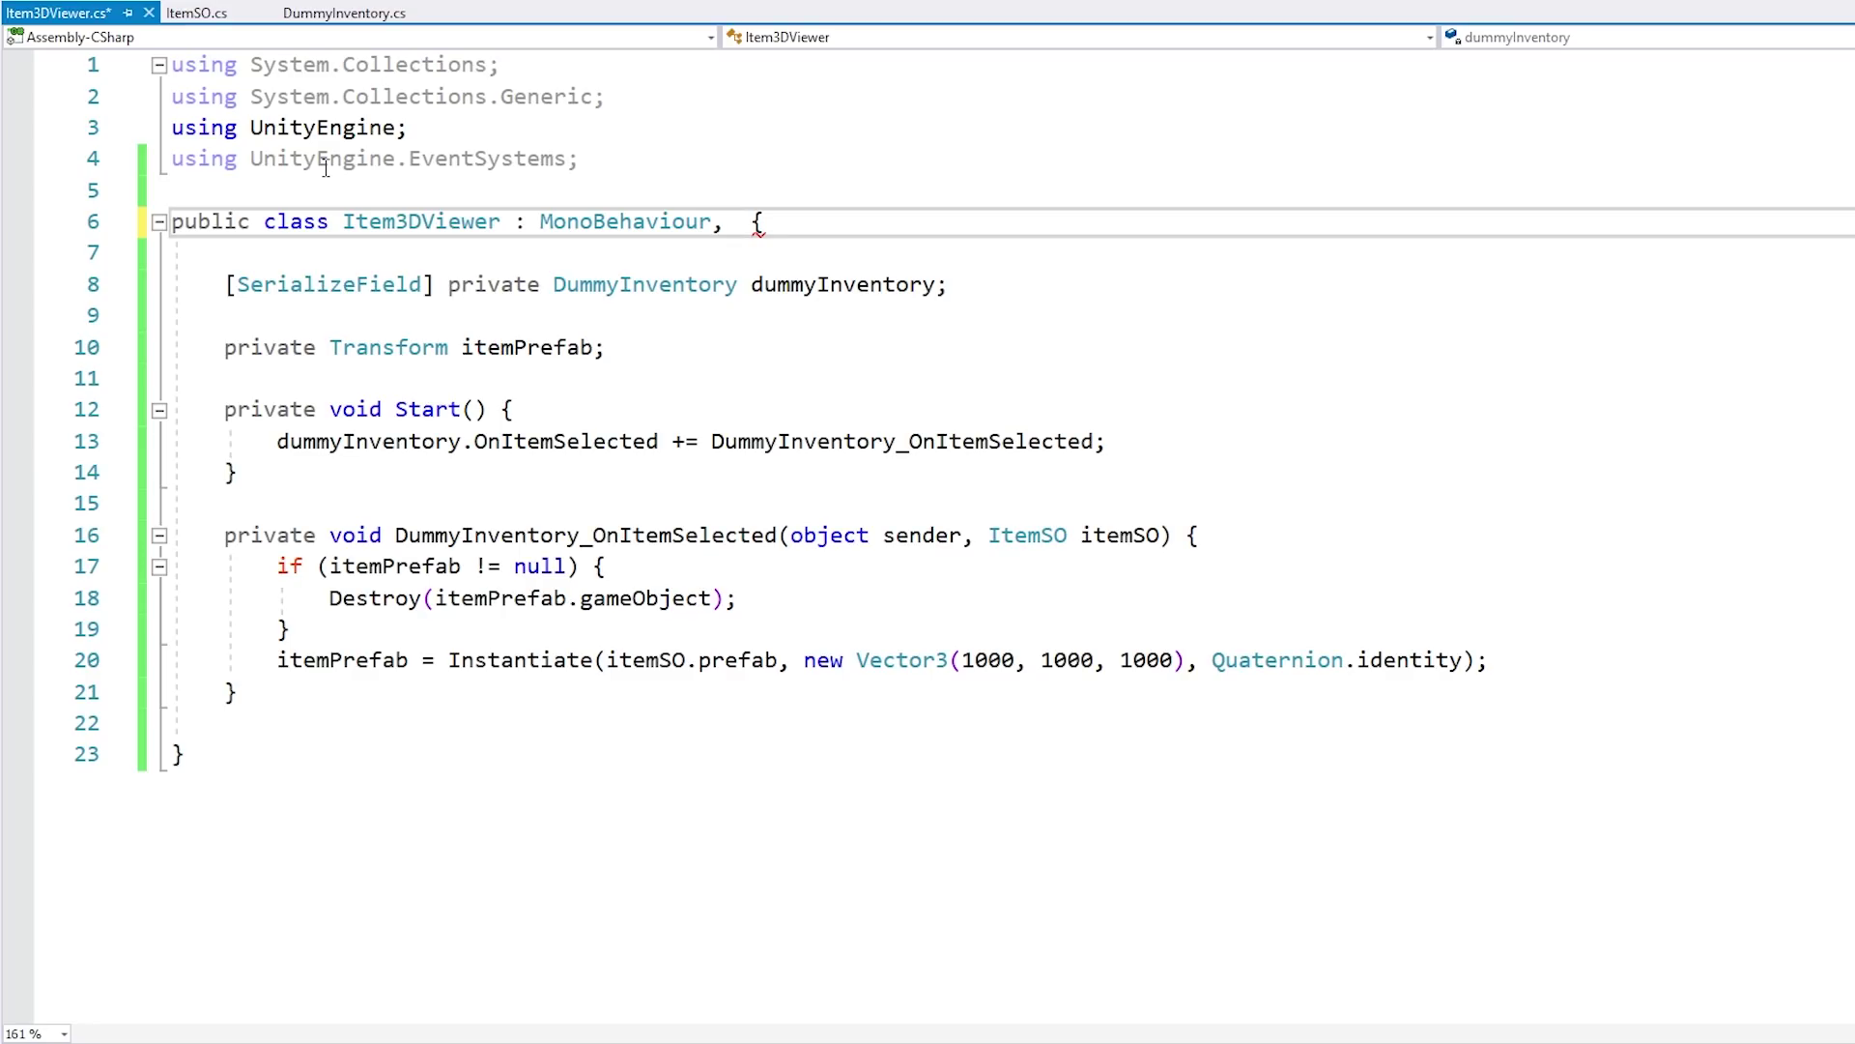
pyautogui.write('IDrag')
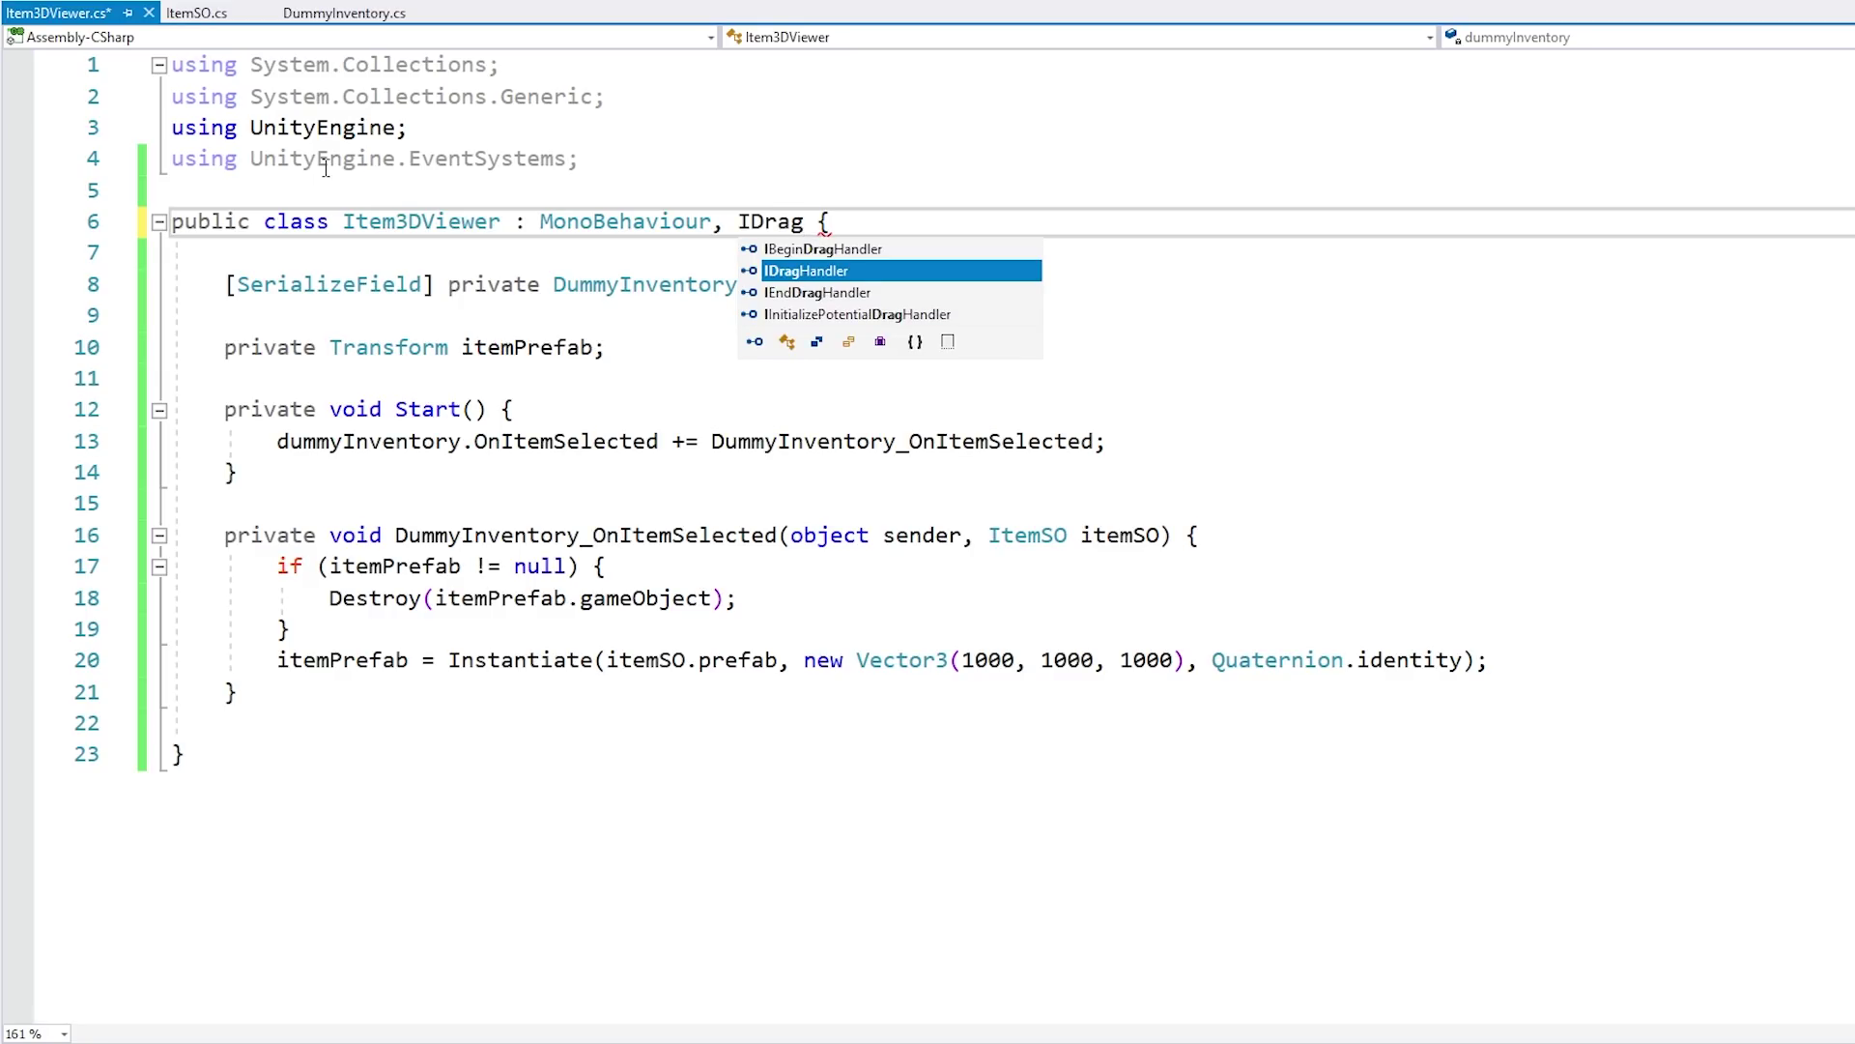
pyautogui.press('Tab')
pyautogui.hotkey('ctrl', '.')
pyautogui.press('Return')
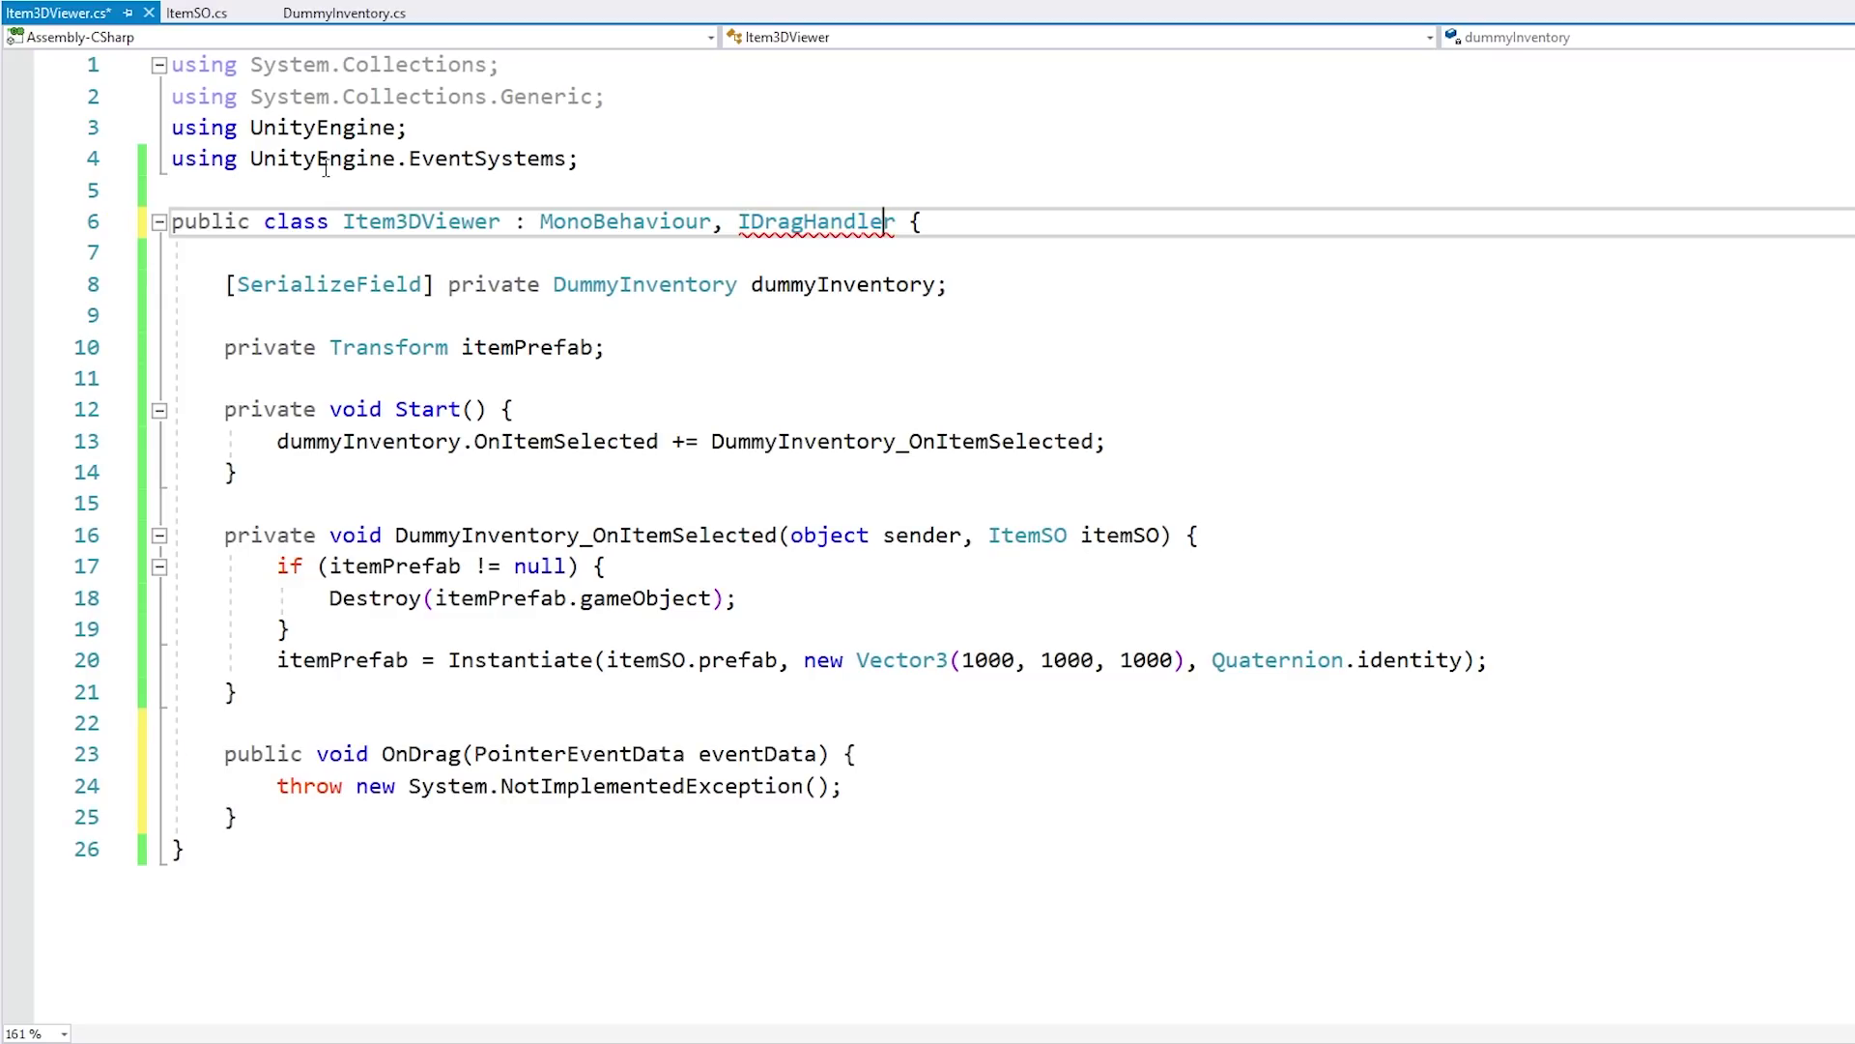
pyautogui.press('Return')
pyautogui.press('Up')
pyautogui.press('Up')
pyautogui.press('End')
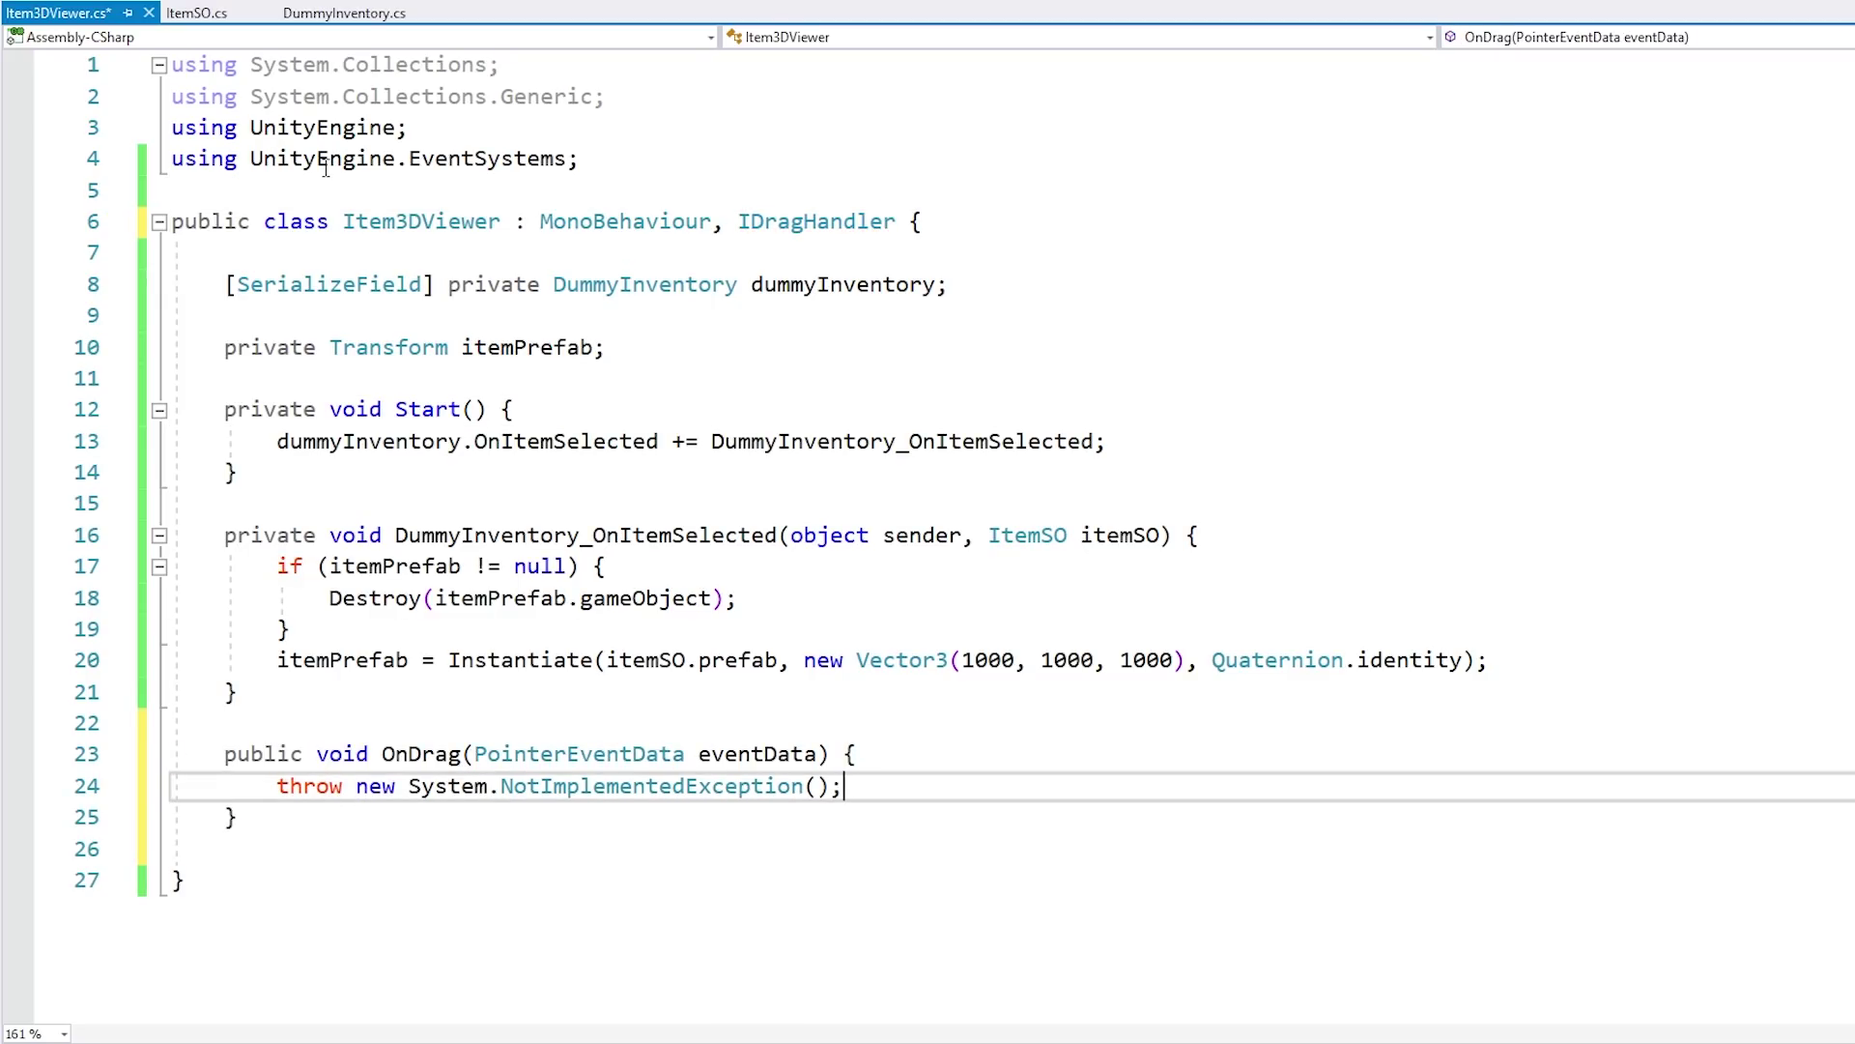
pyautogui.hotkey('ctrl', 's')
# Step: Replace the NotImplementedException line in OnDrag with Debug.Log("onDrag"); and save the script
pyautogui.hotkey('shift', 'Home')
pyautogui.press('BackSpace')
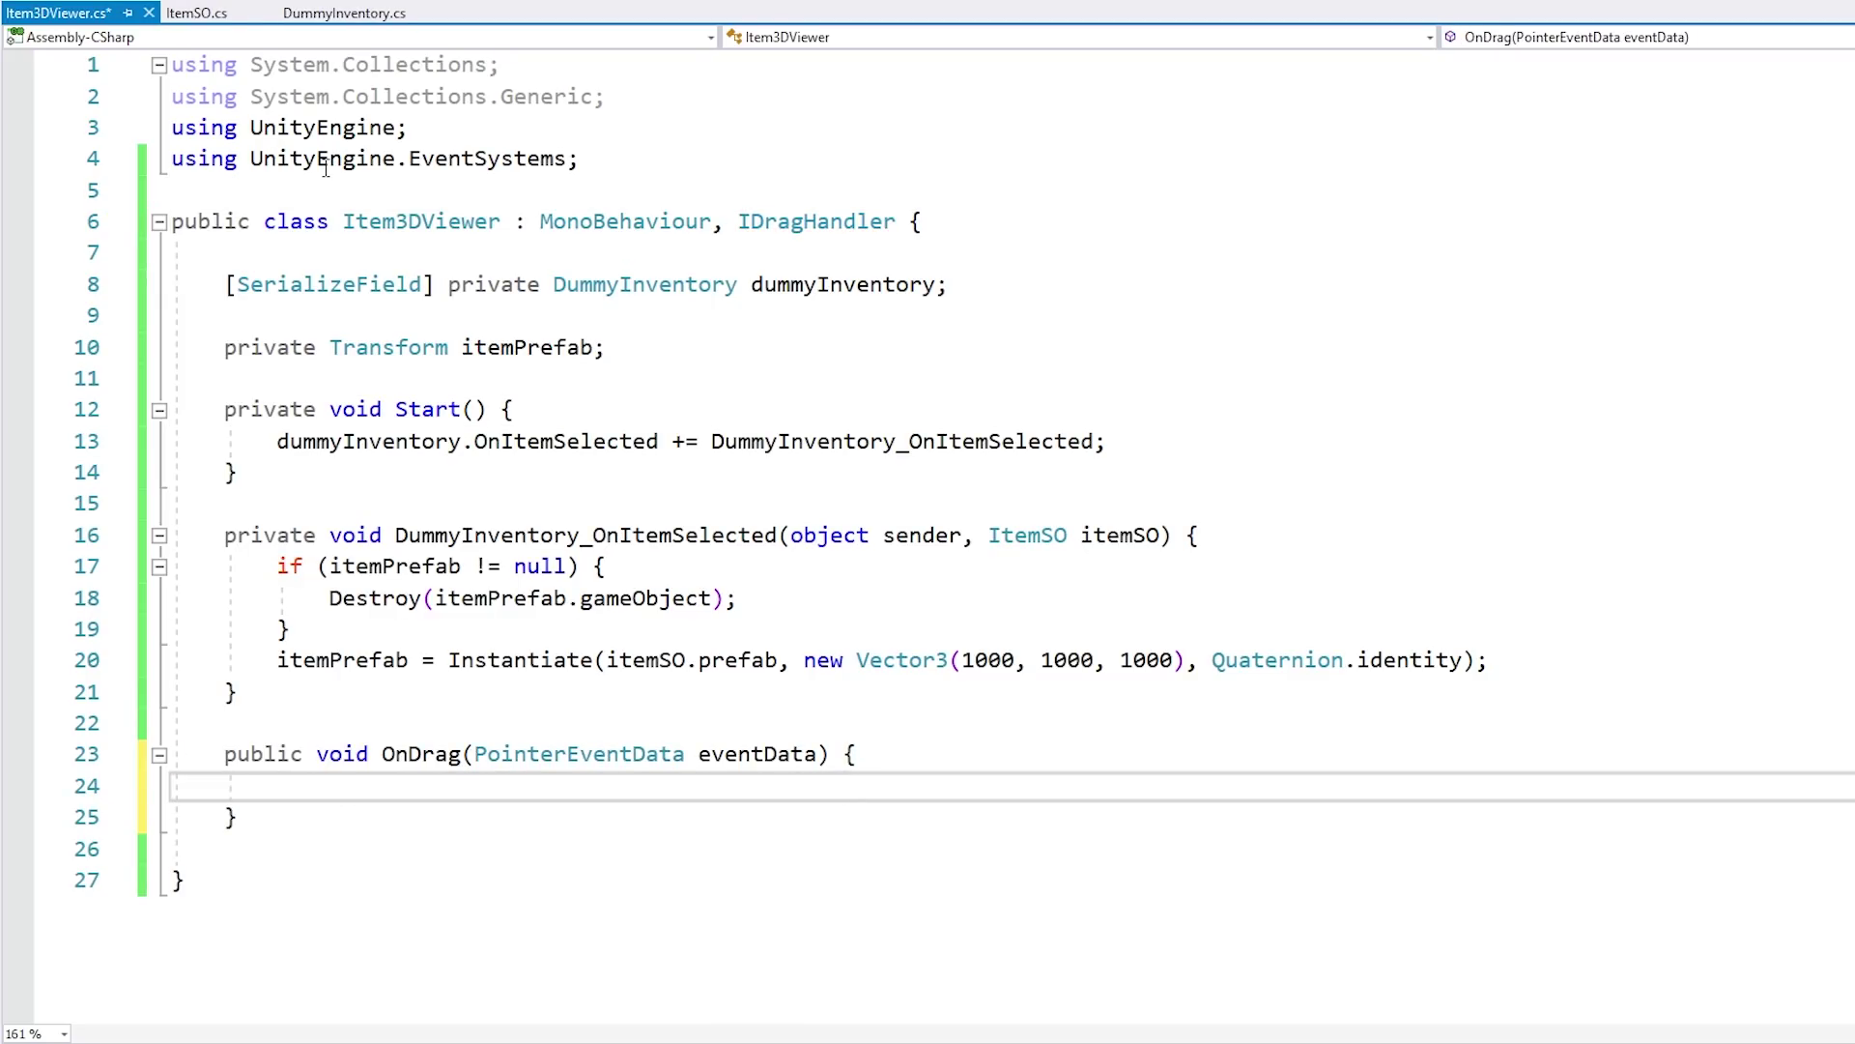
pyautogui.write('Debug.Log();')
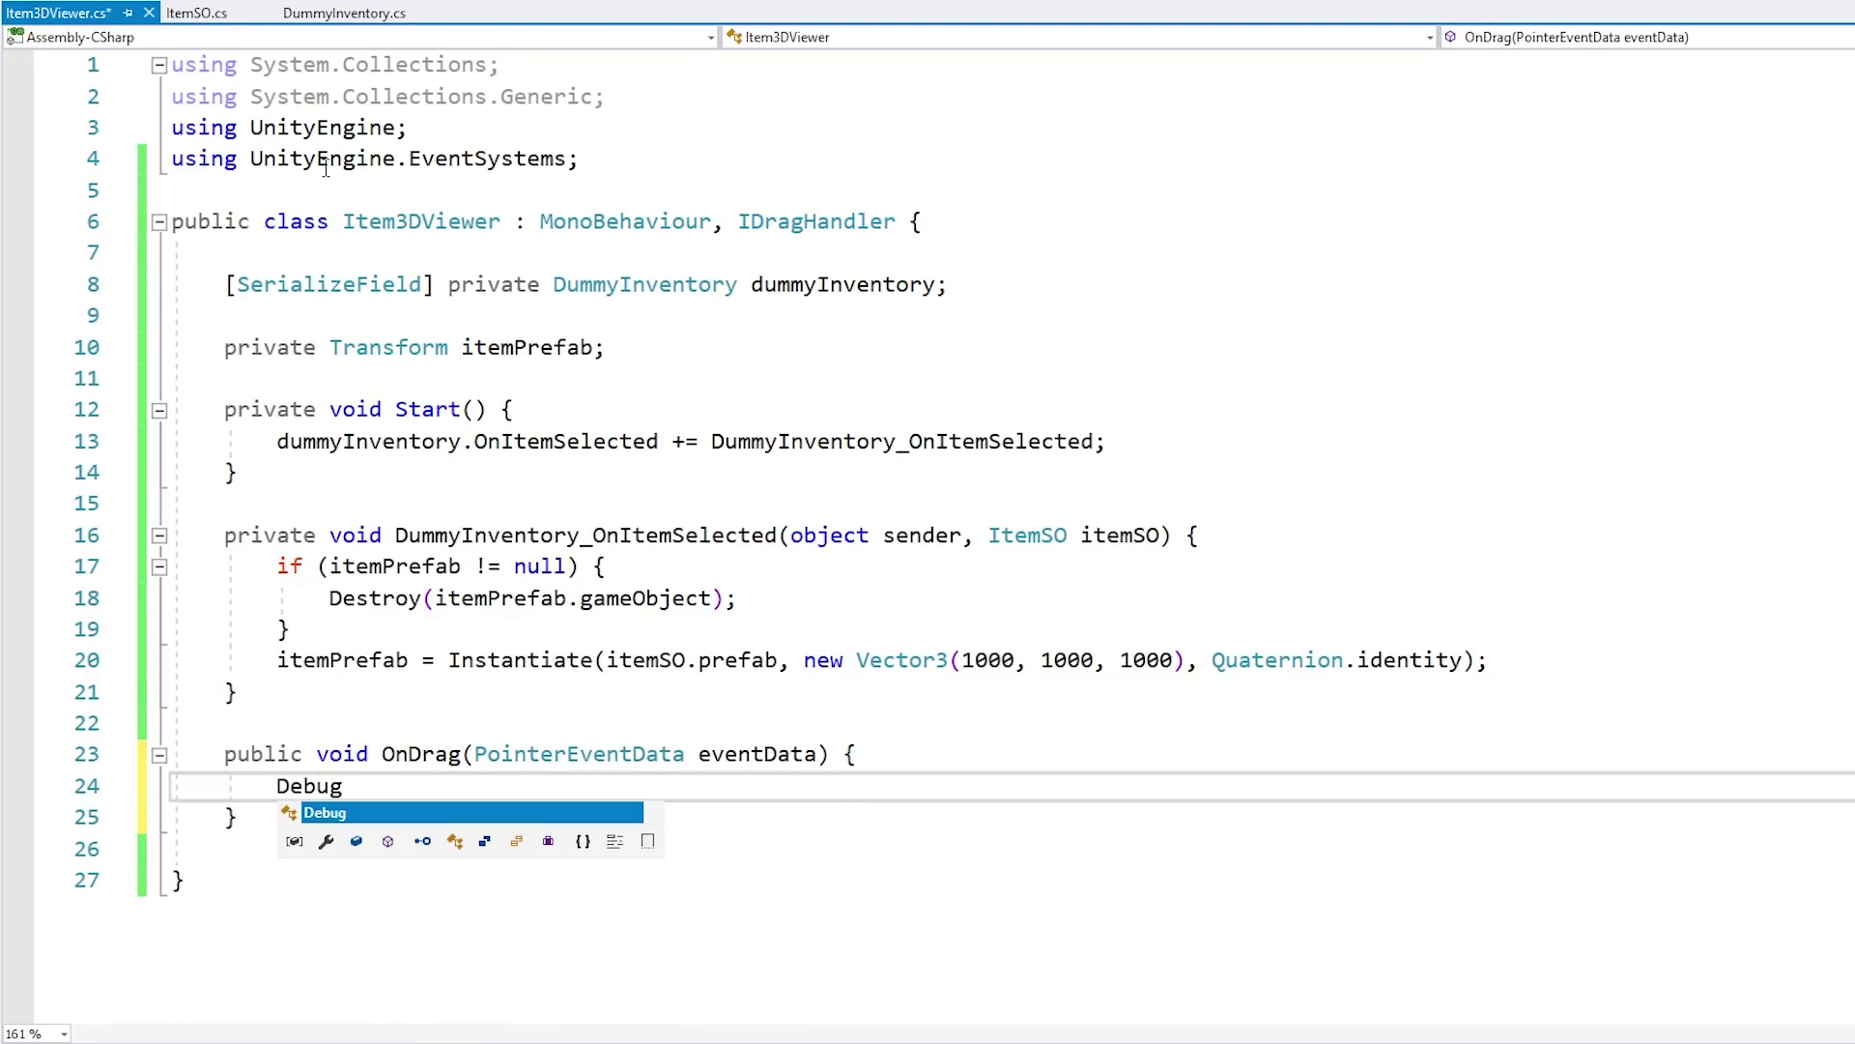
pyautogui.press('Left')
pyautogui.press('Left')
pyautogui.write('"')
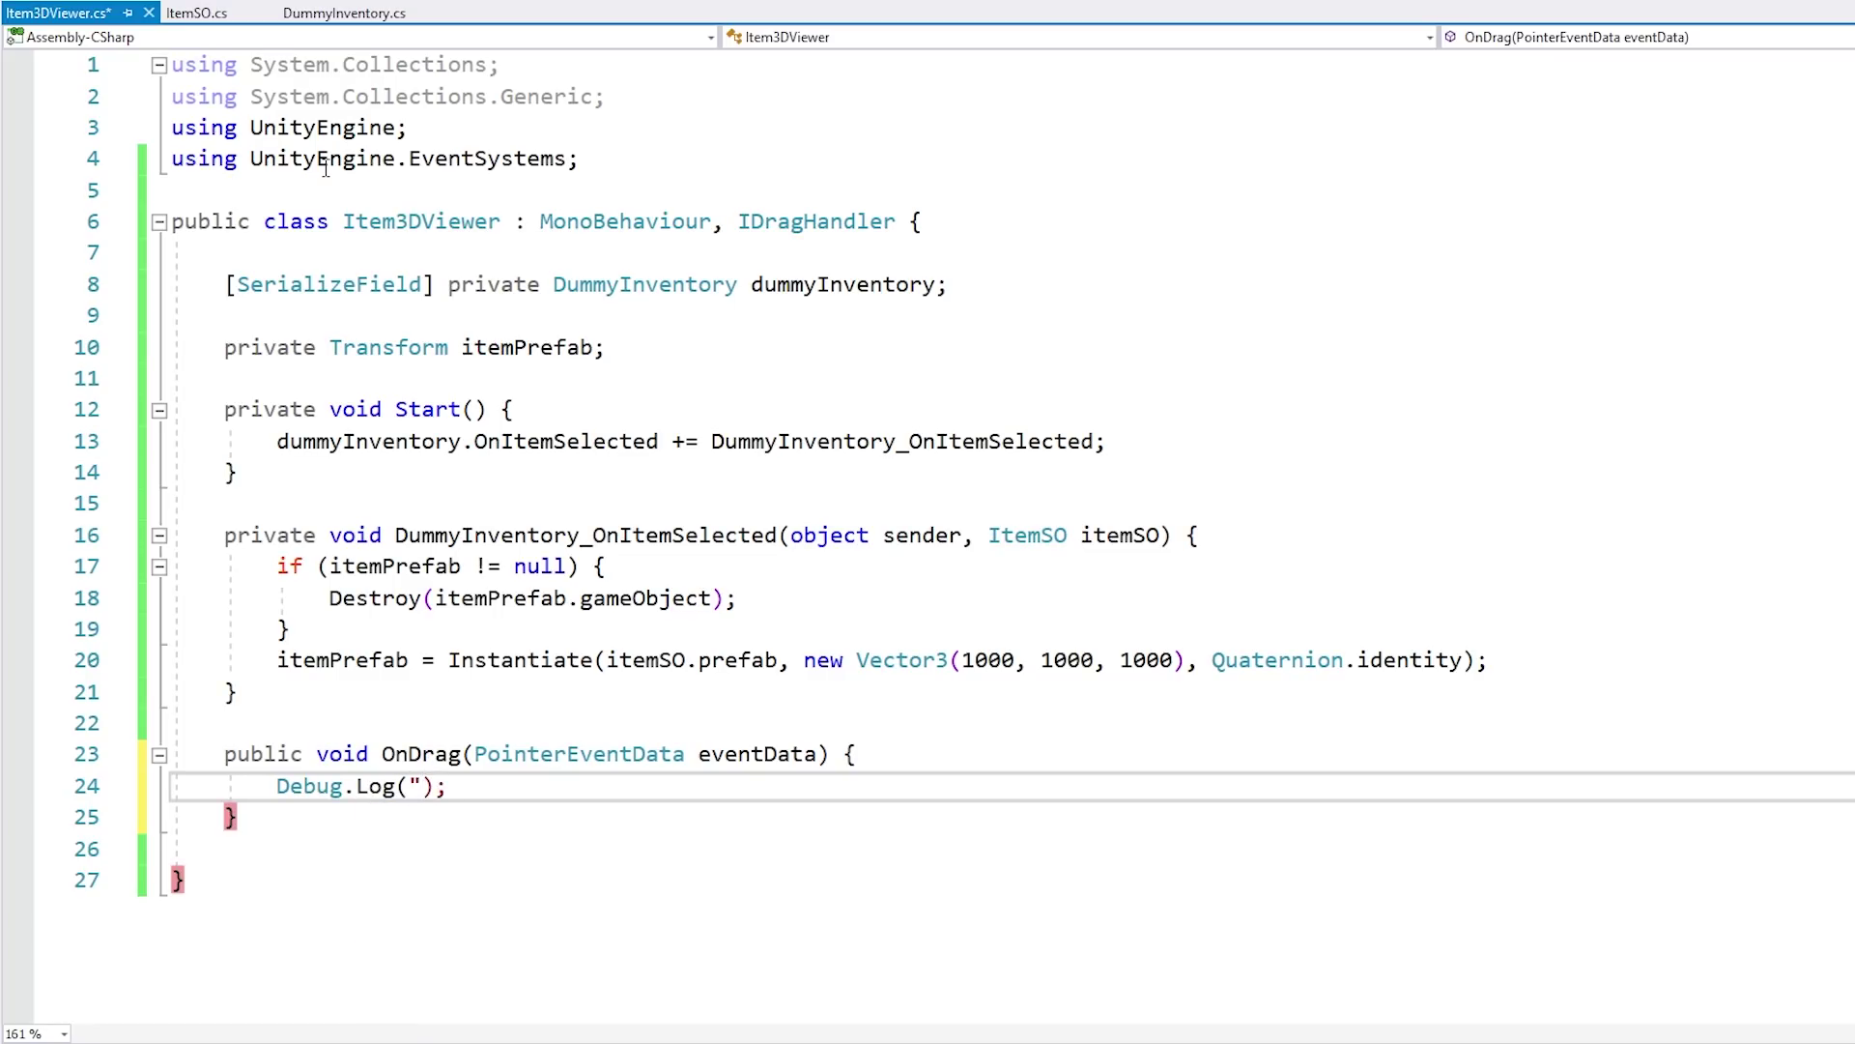
pyautogui.write('onDrag"')
pyautogui.hotkey('ctrl', 's')
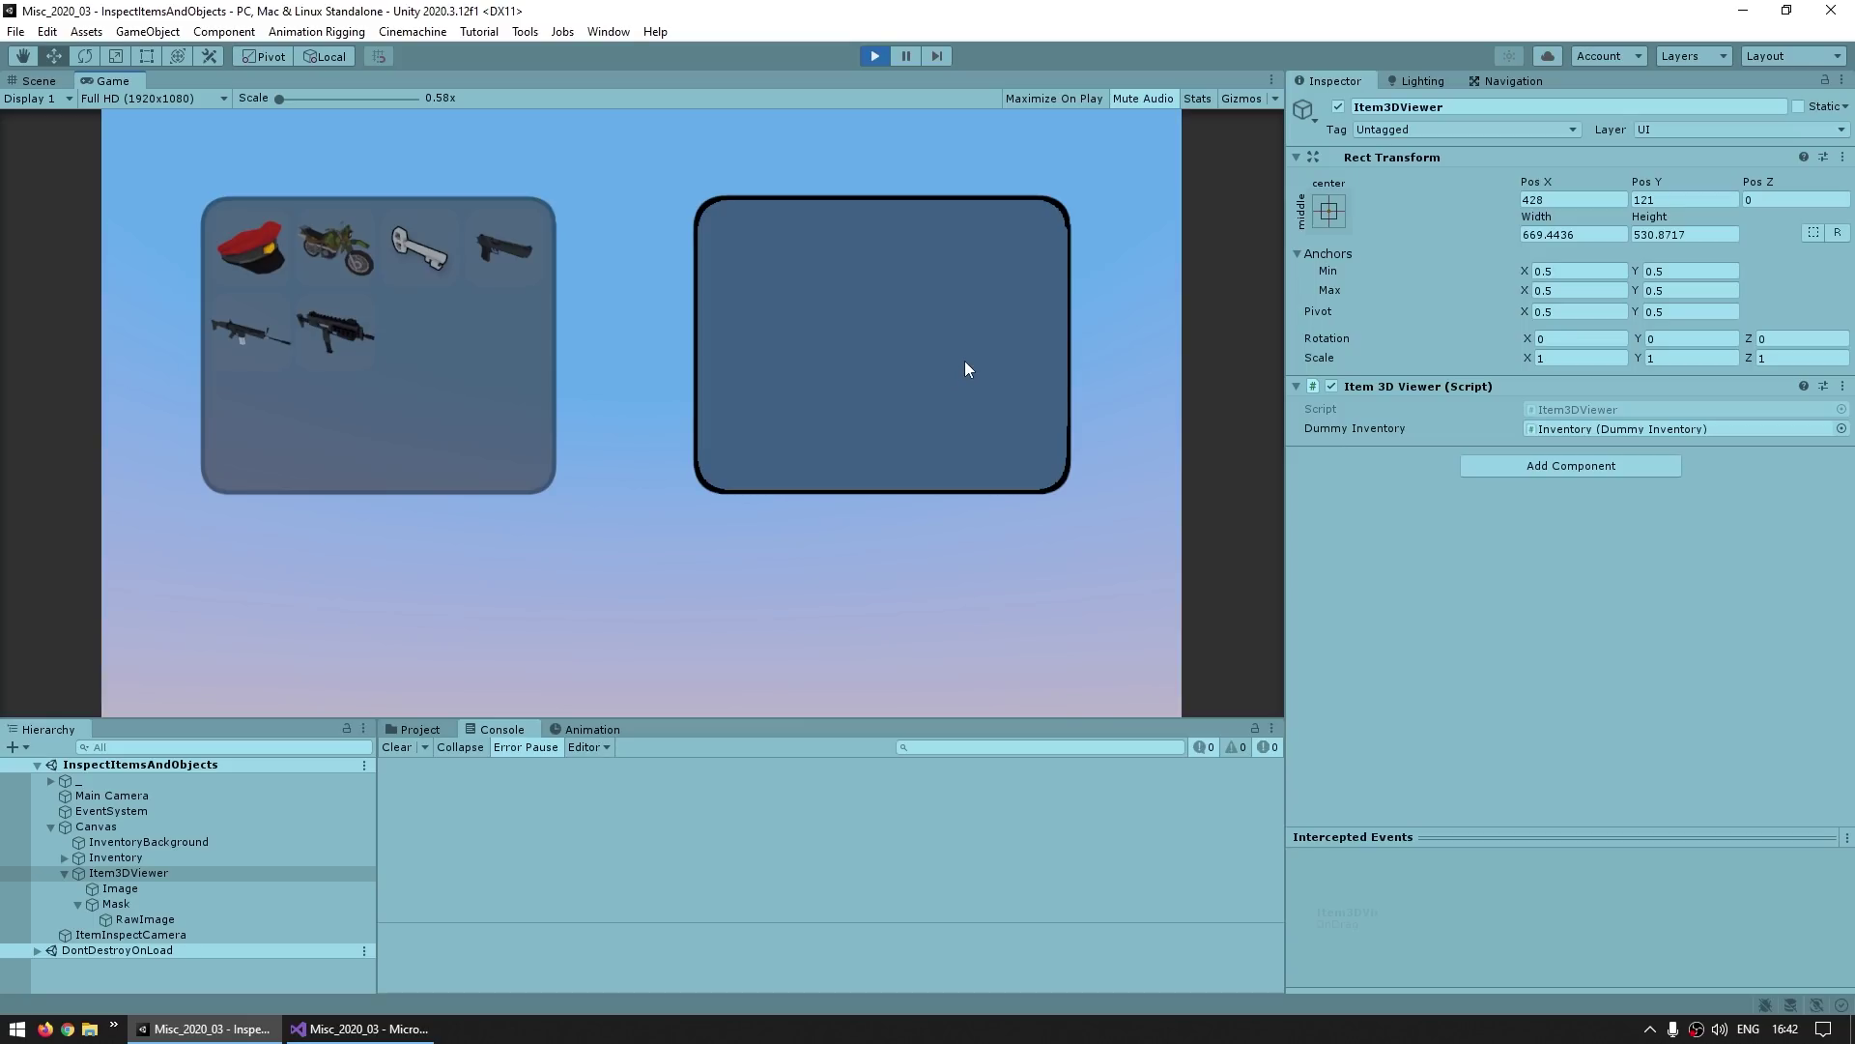
# Step: Switch to the running game in Unity and test the drag handling across the empty item viewer
pyautogui.moveTo(964, 366); pyautogui.dragTo(900, 363)
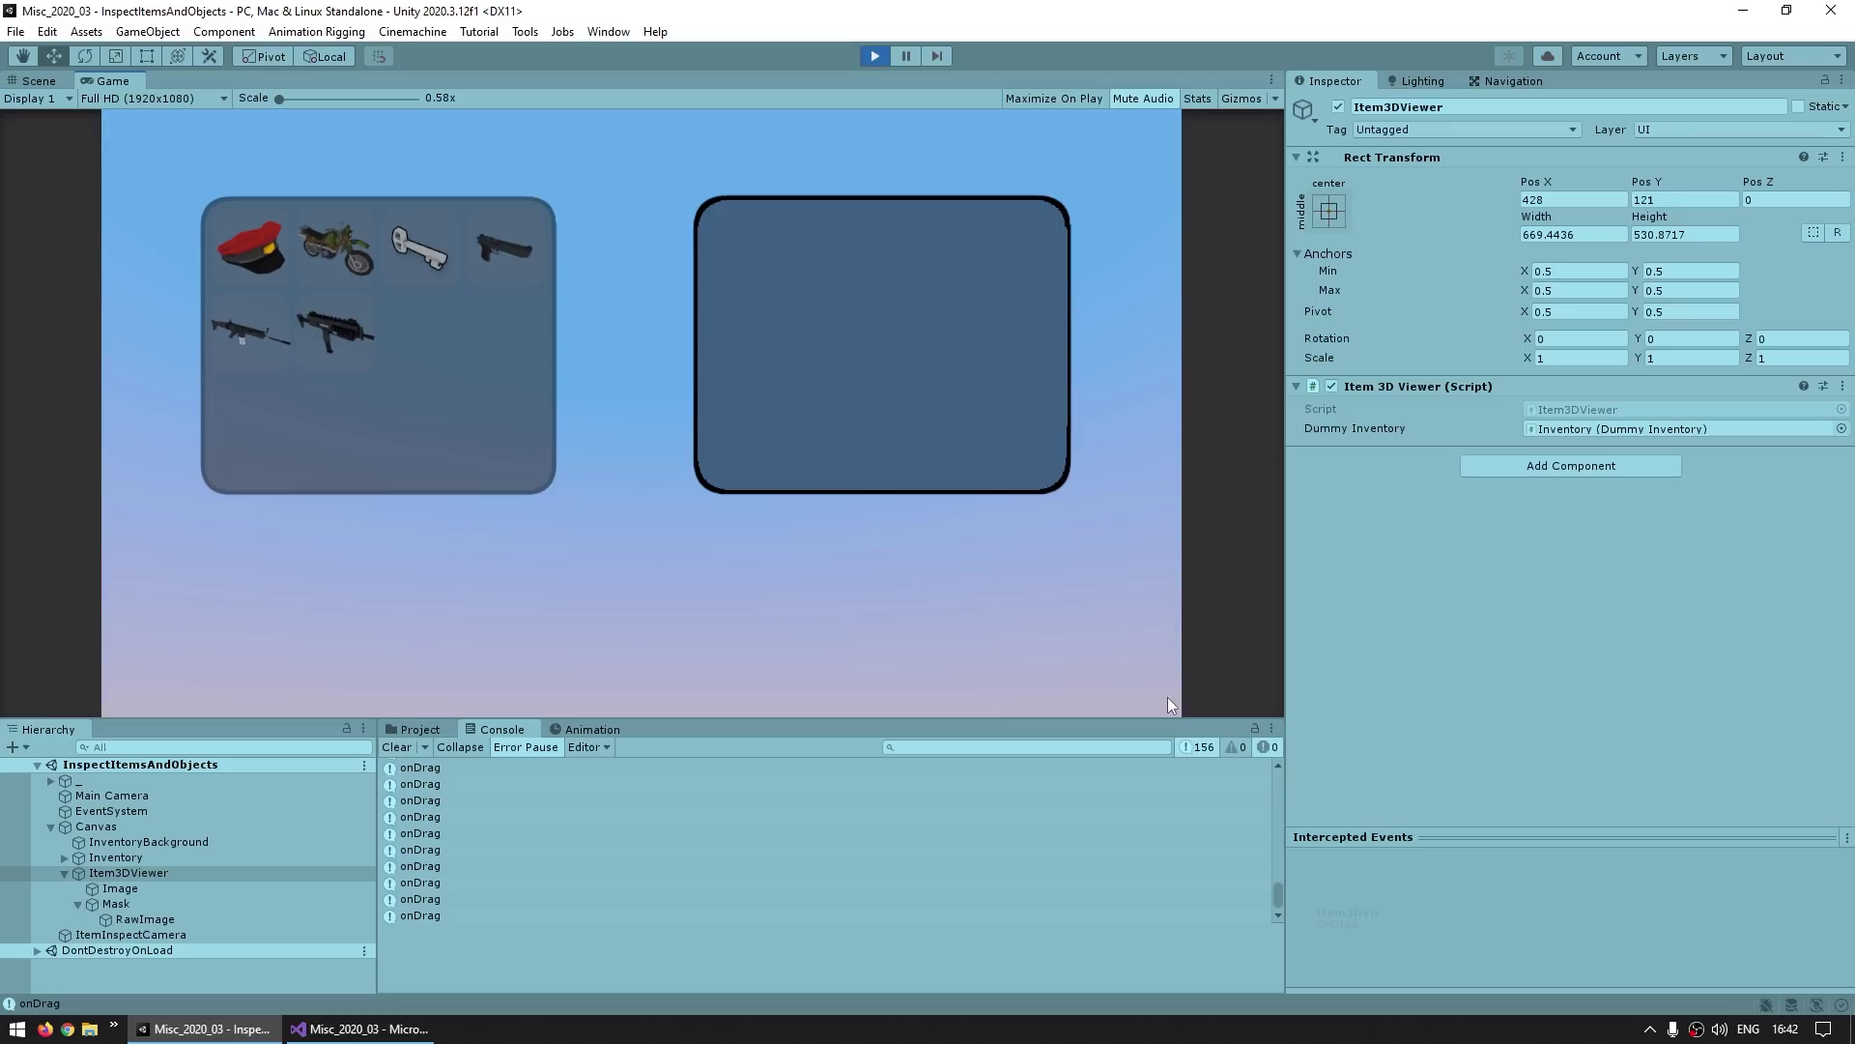
# Step: Test the OnDrag logging again with horizontal and diagonal mouse movements over the empty item viewer
pyautogui.moveTo(862, 369); pyautogui.dragTo(950, 369)
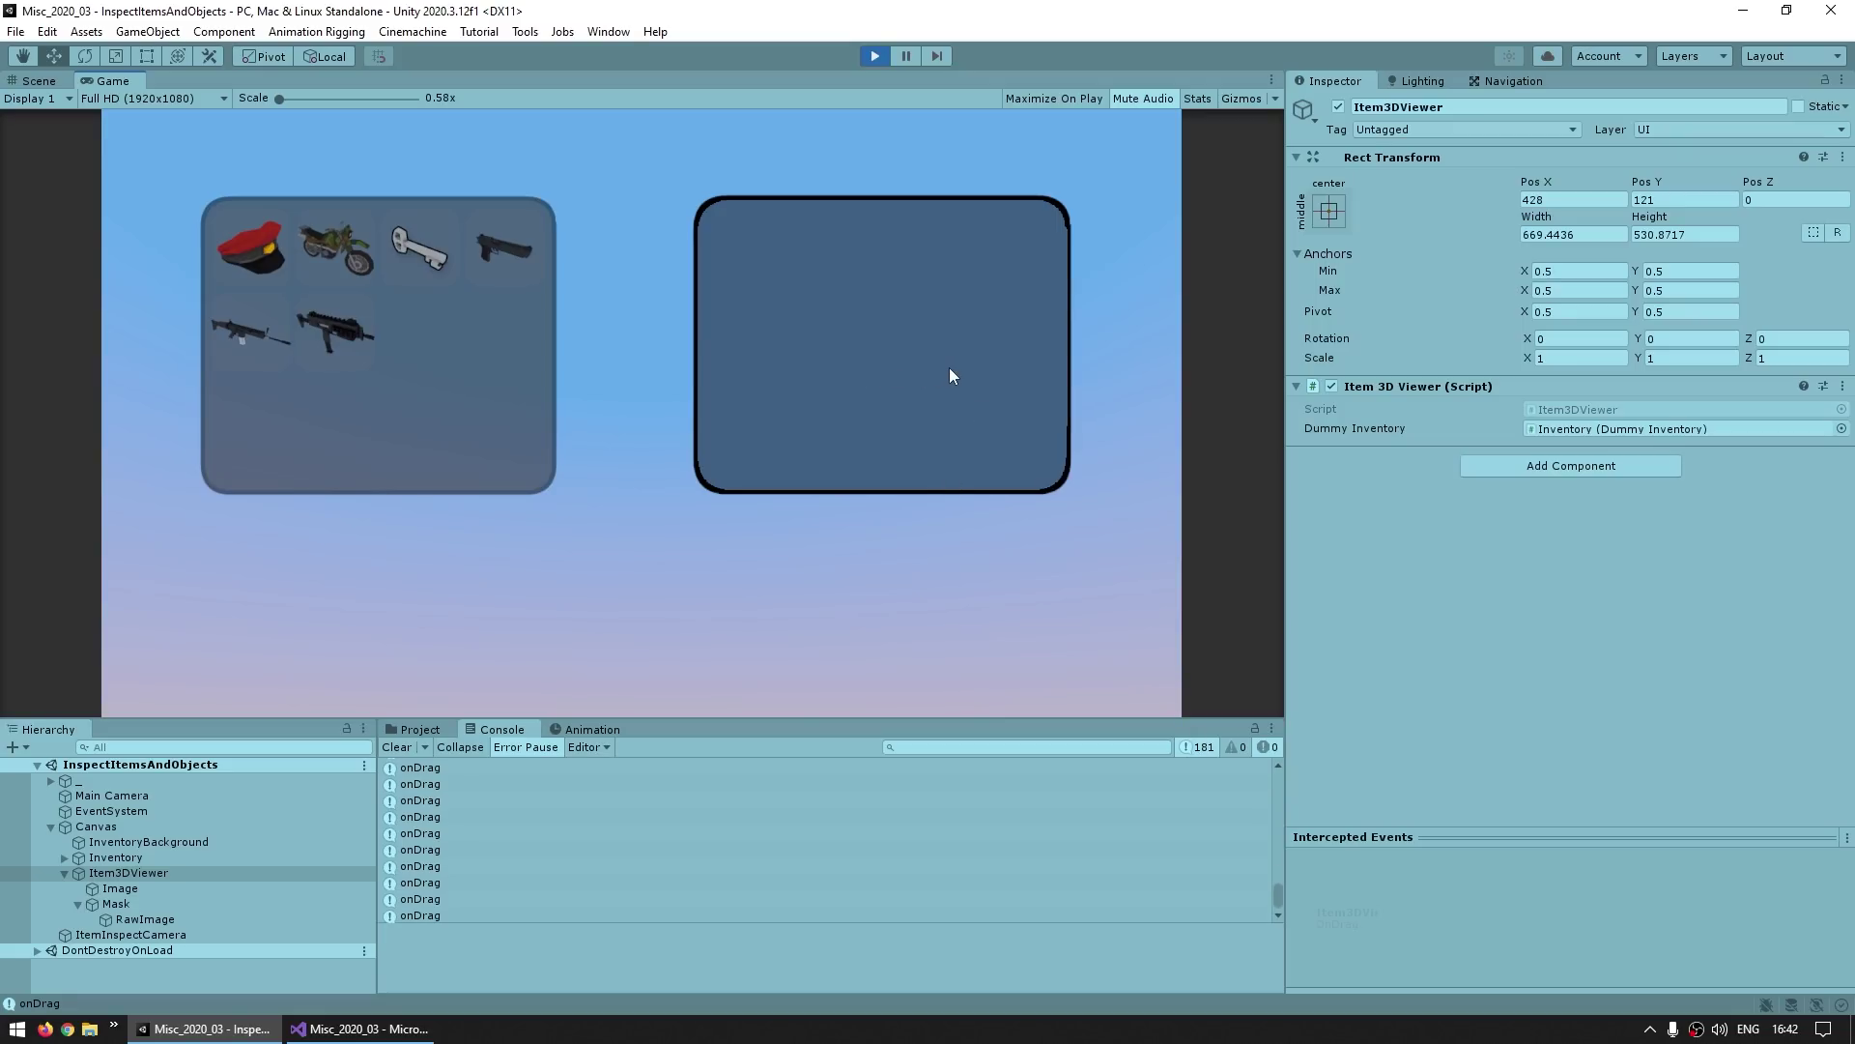
pyautogui.moveTo(953, 264); pyautogui.dragTo(884, 363)
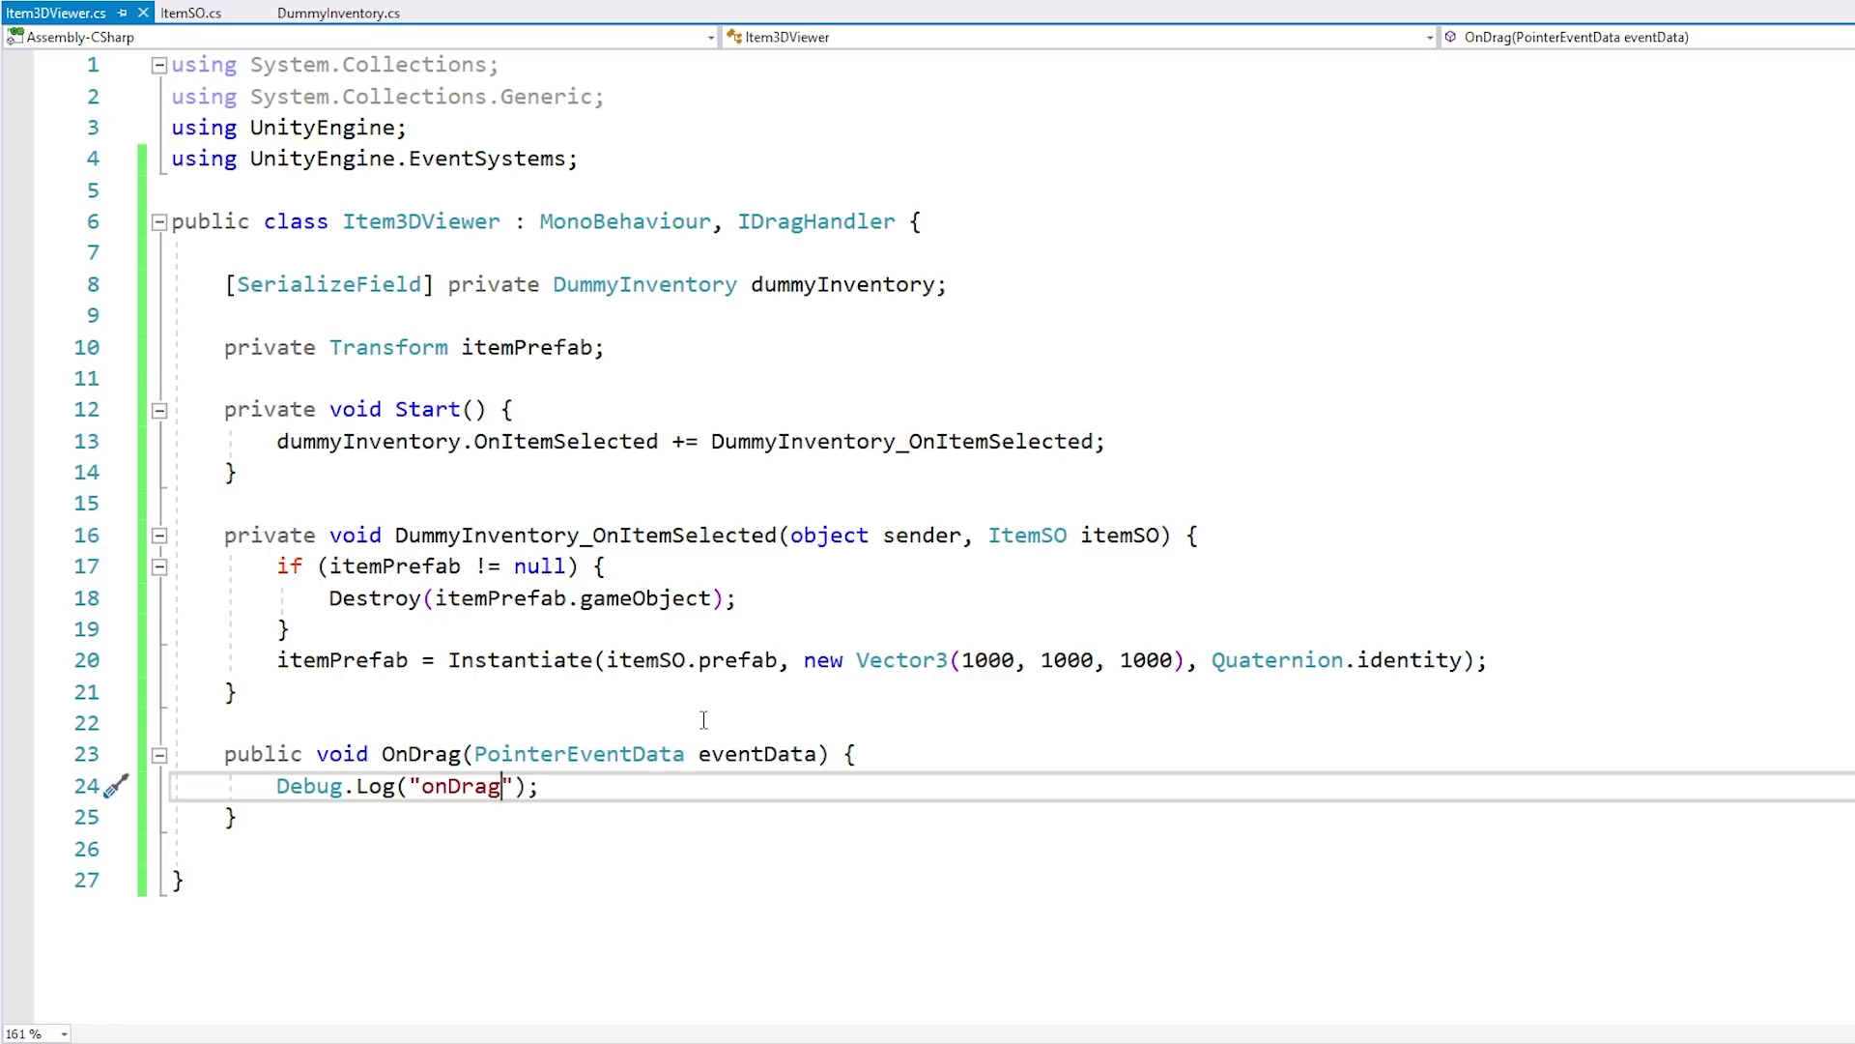
# Step: Switch to Item3DViewer.cs and replace the Debug.Log line in OnDrag with eventData.delta
pyautogui.click(763, 717)
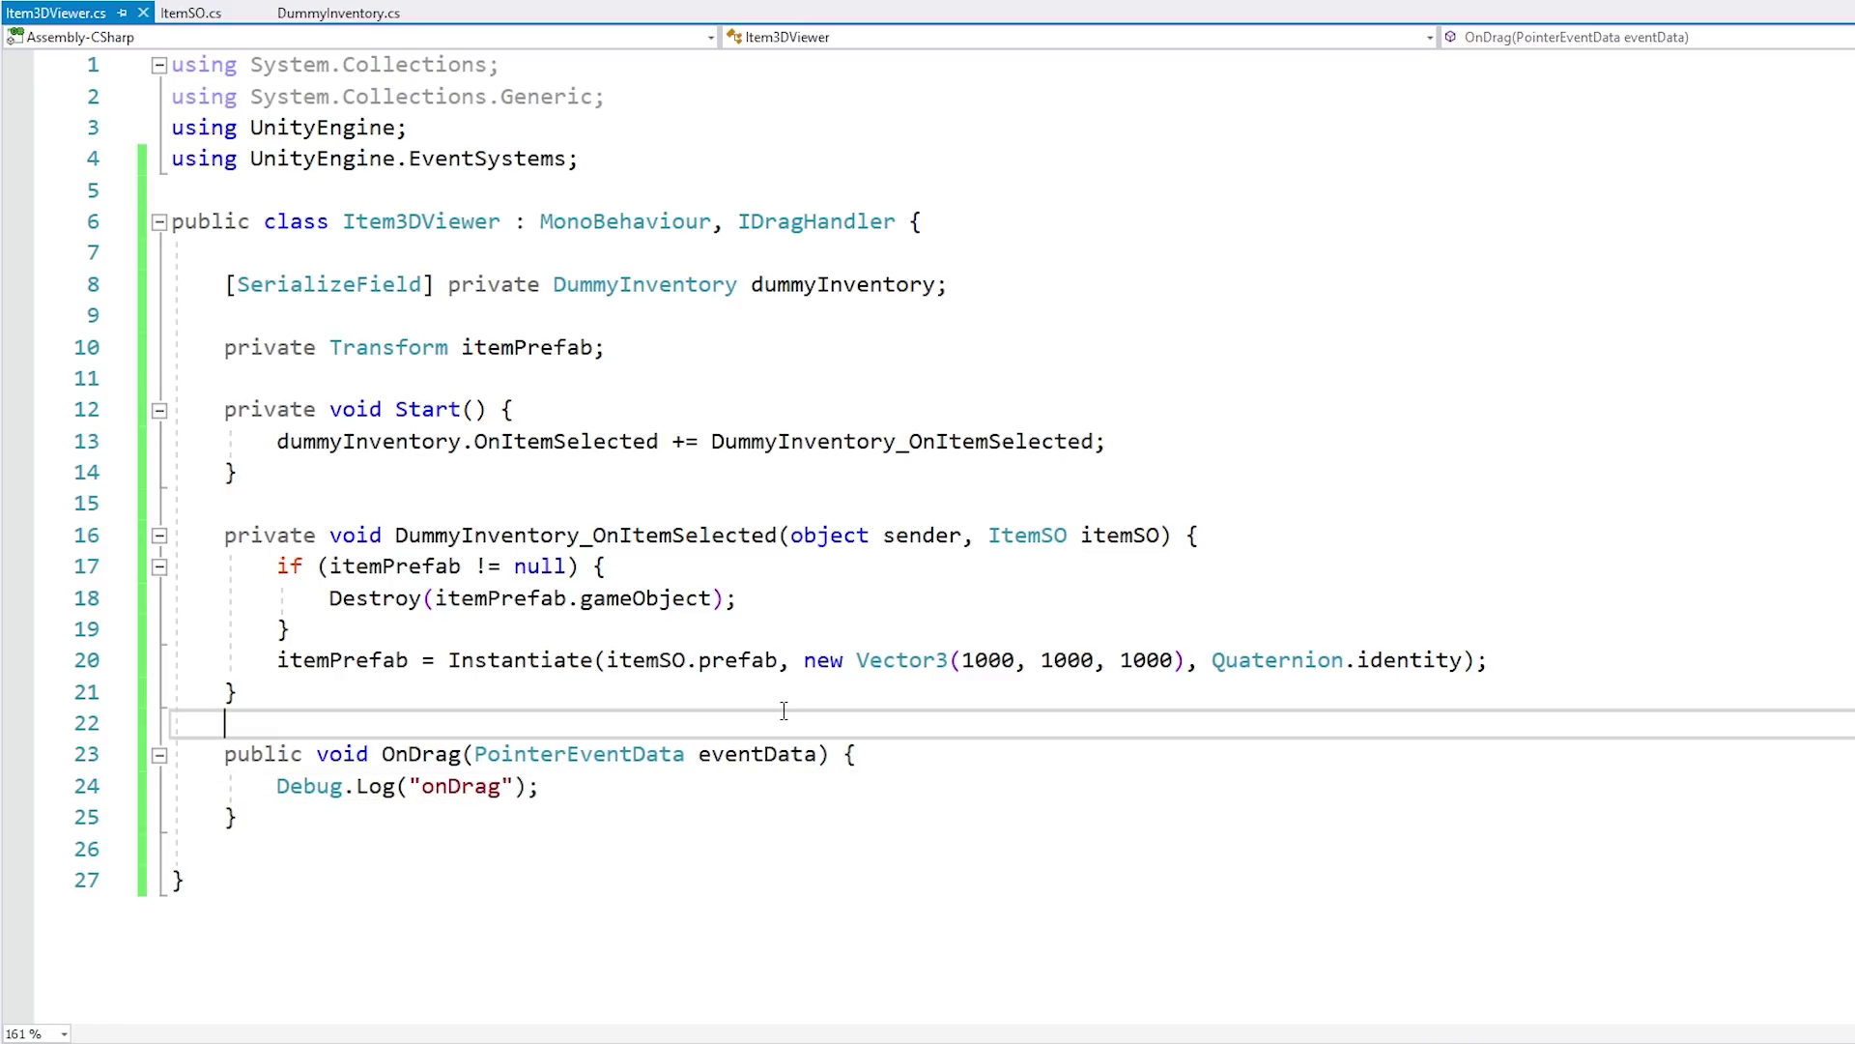
pyautogui.scroll(-1, 773, 676)
pyautogui.scroll(1, 748, 618)
pyautogui.click(563, 756)
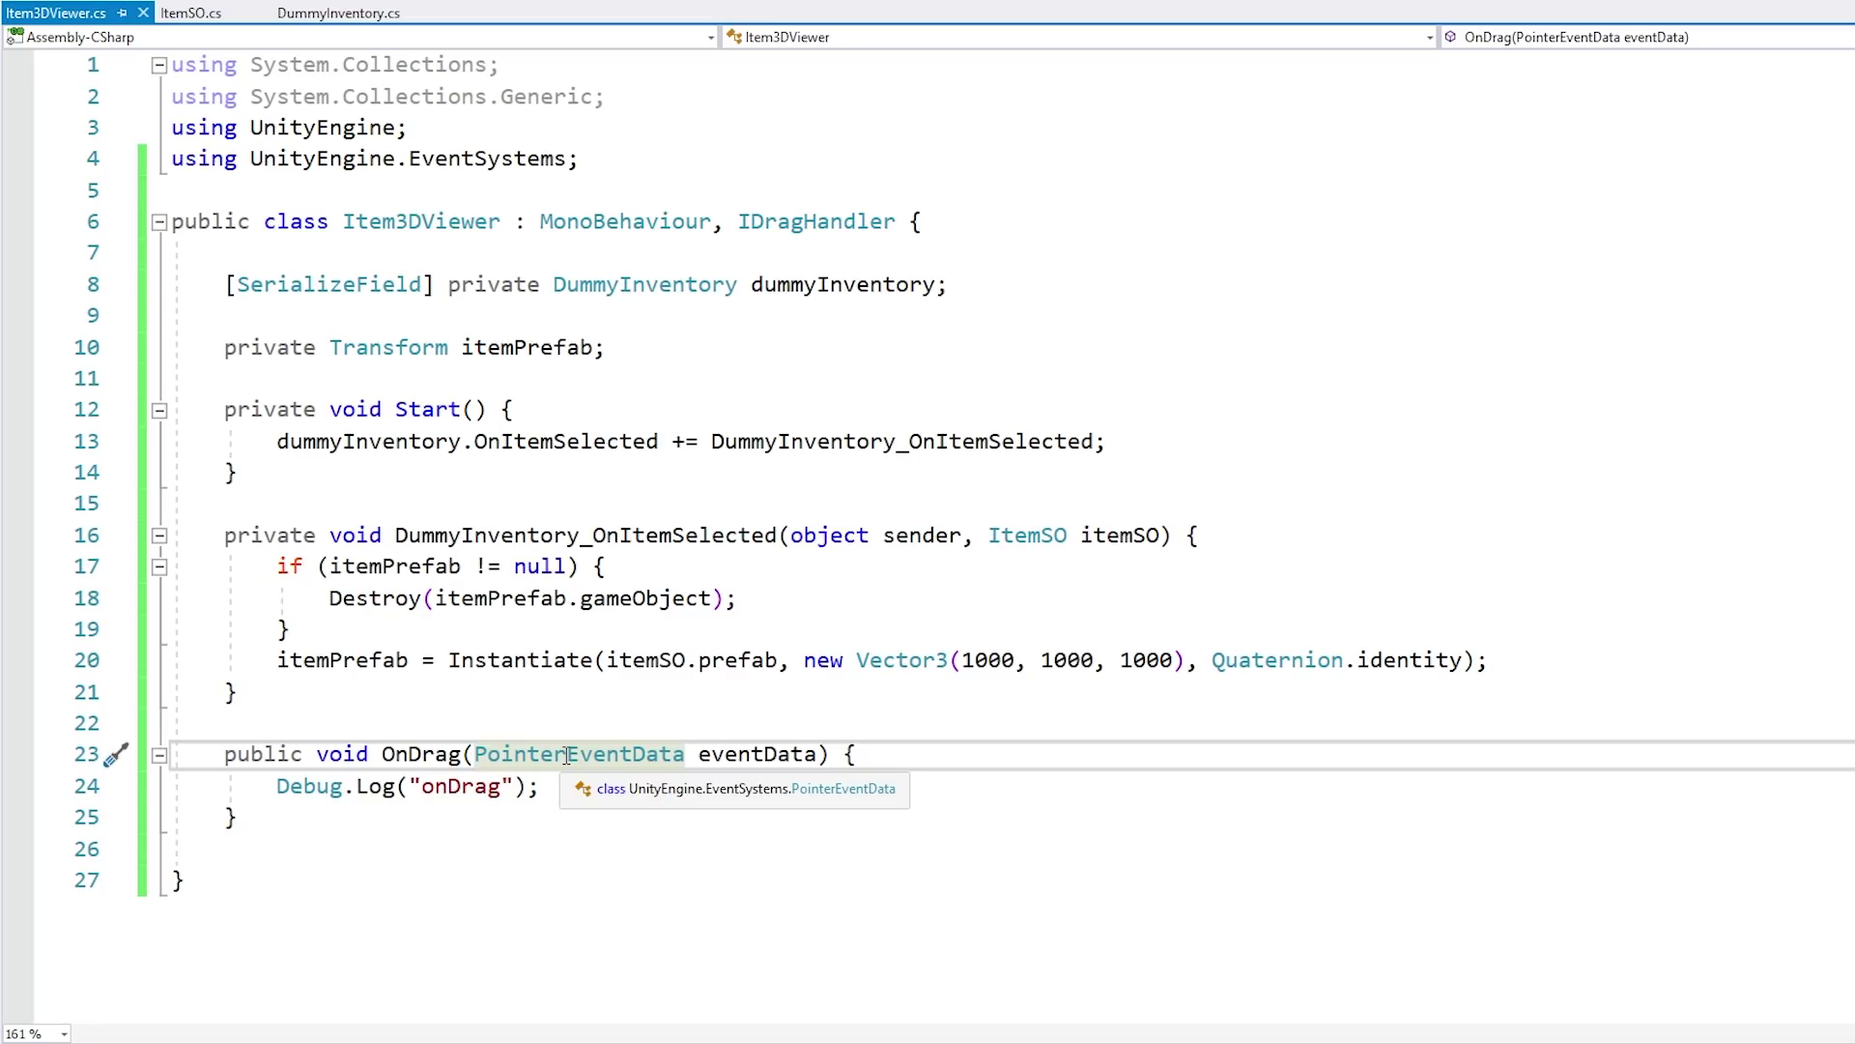
pyautogui.press('Down')
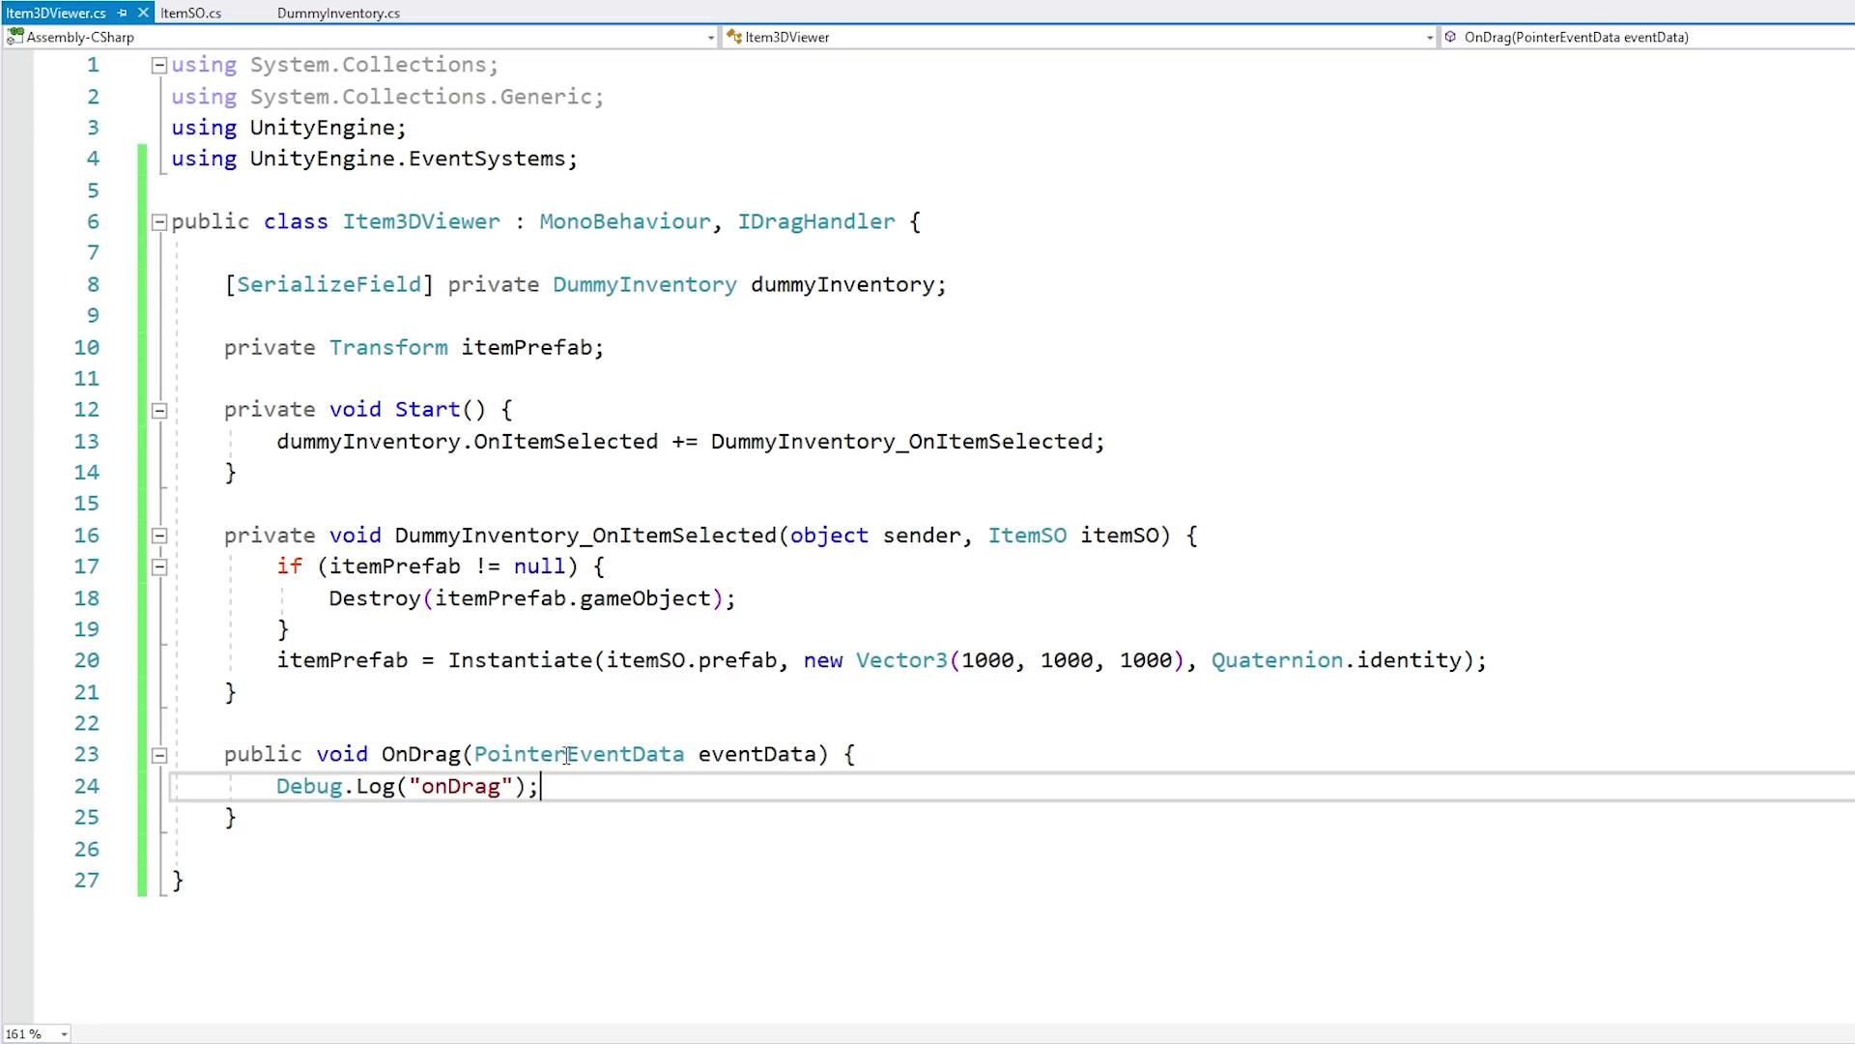
pyautogui.press('BackSpace')
pyautogui.press('BackSpace')
pyautogui.press('BackSpace')
pyautogui.press('BackSpace')
pyautogui.press('BackSpace')
pyautogui.press('BackSpace')
pyautogui.press('BackSpace')
pyautogui.press('BackSpace')
pyautogui.press('BackSpace')
pyautogui.press('BackSpace')
pyautogui.press('BackSpace')
pyautogui.press('BackSpace')
pyautogui.press('BackSpace')
pyautogui.press('BackSpace')
pyautogui.press('BackSpace')
pyautogui.press('BackSpace')
pyautogui.press('BackSpace')
pyautogui.press('BackSpace')
pyautogui.press('BackSpace')
pyautogui.press('BackSpace')
pyautogui.write('eventData.del')
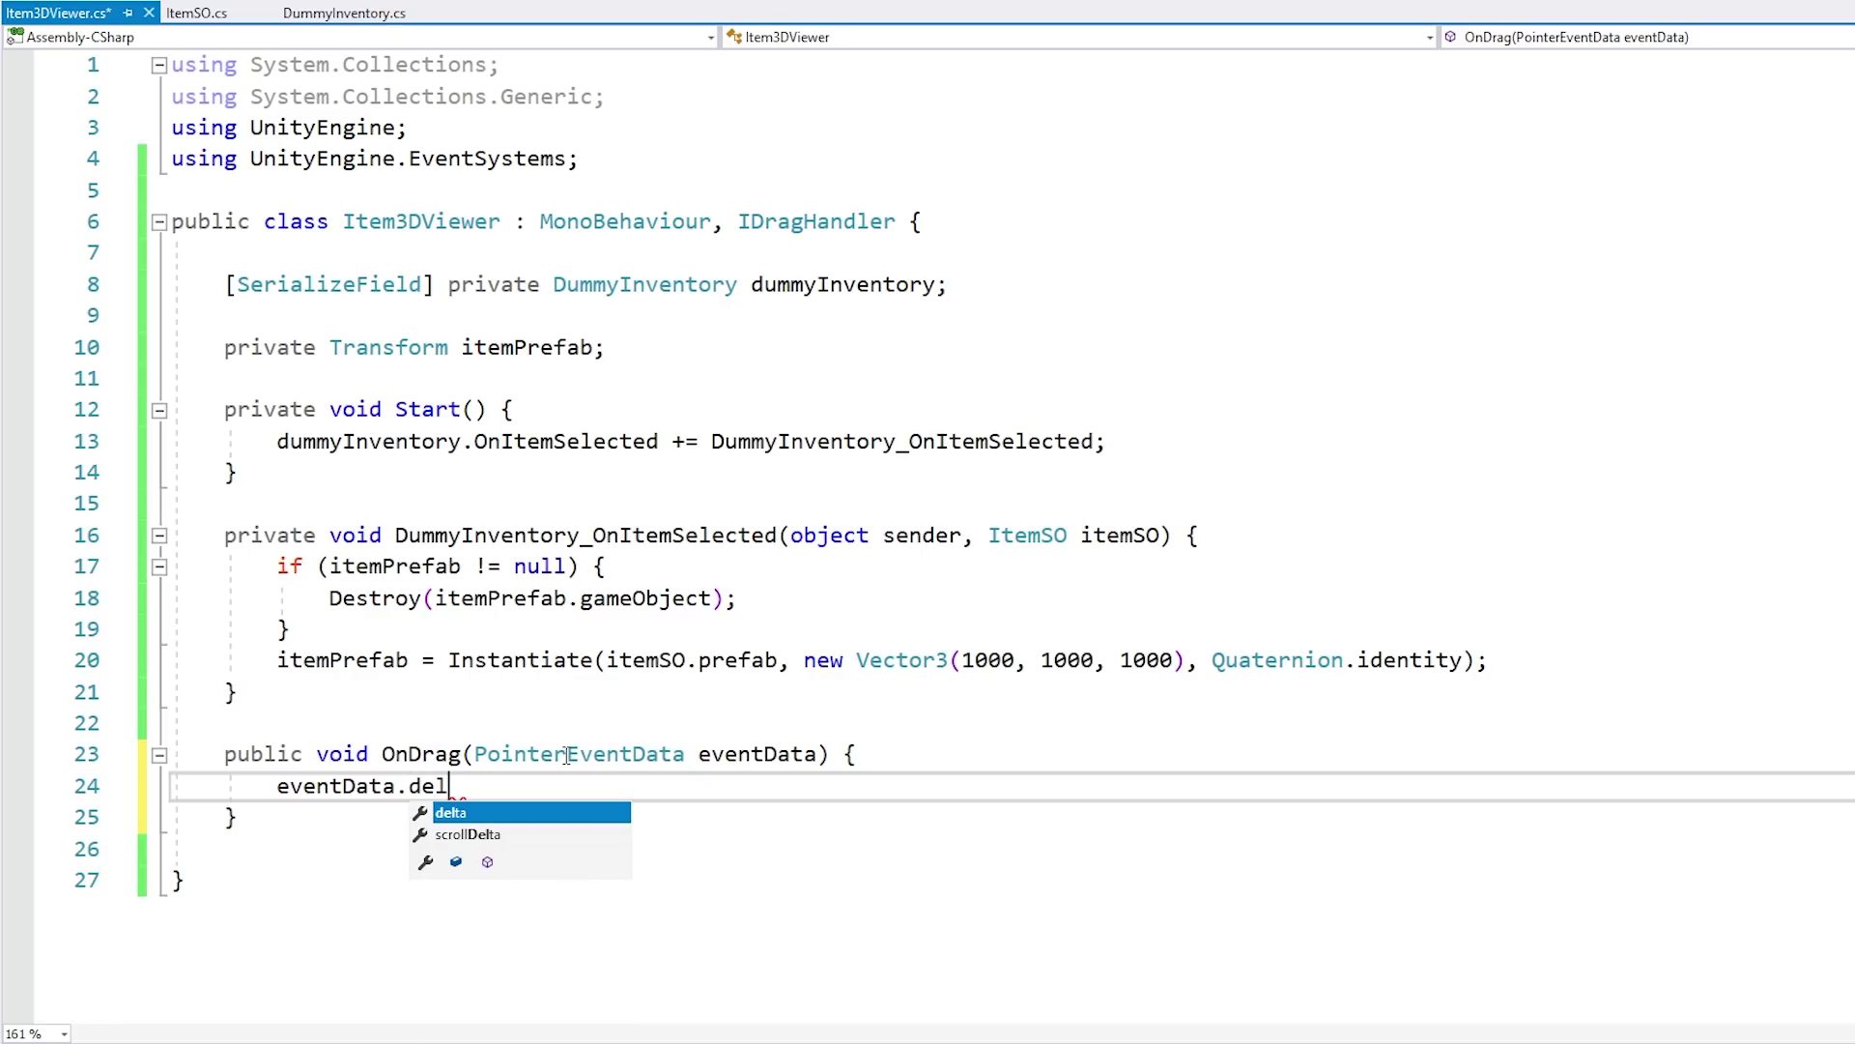
pyautogui.press('Tab')
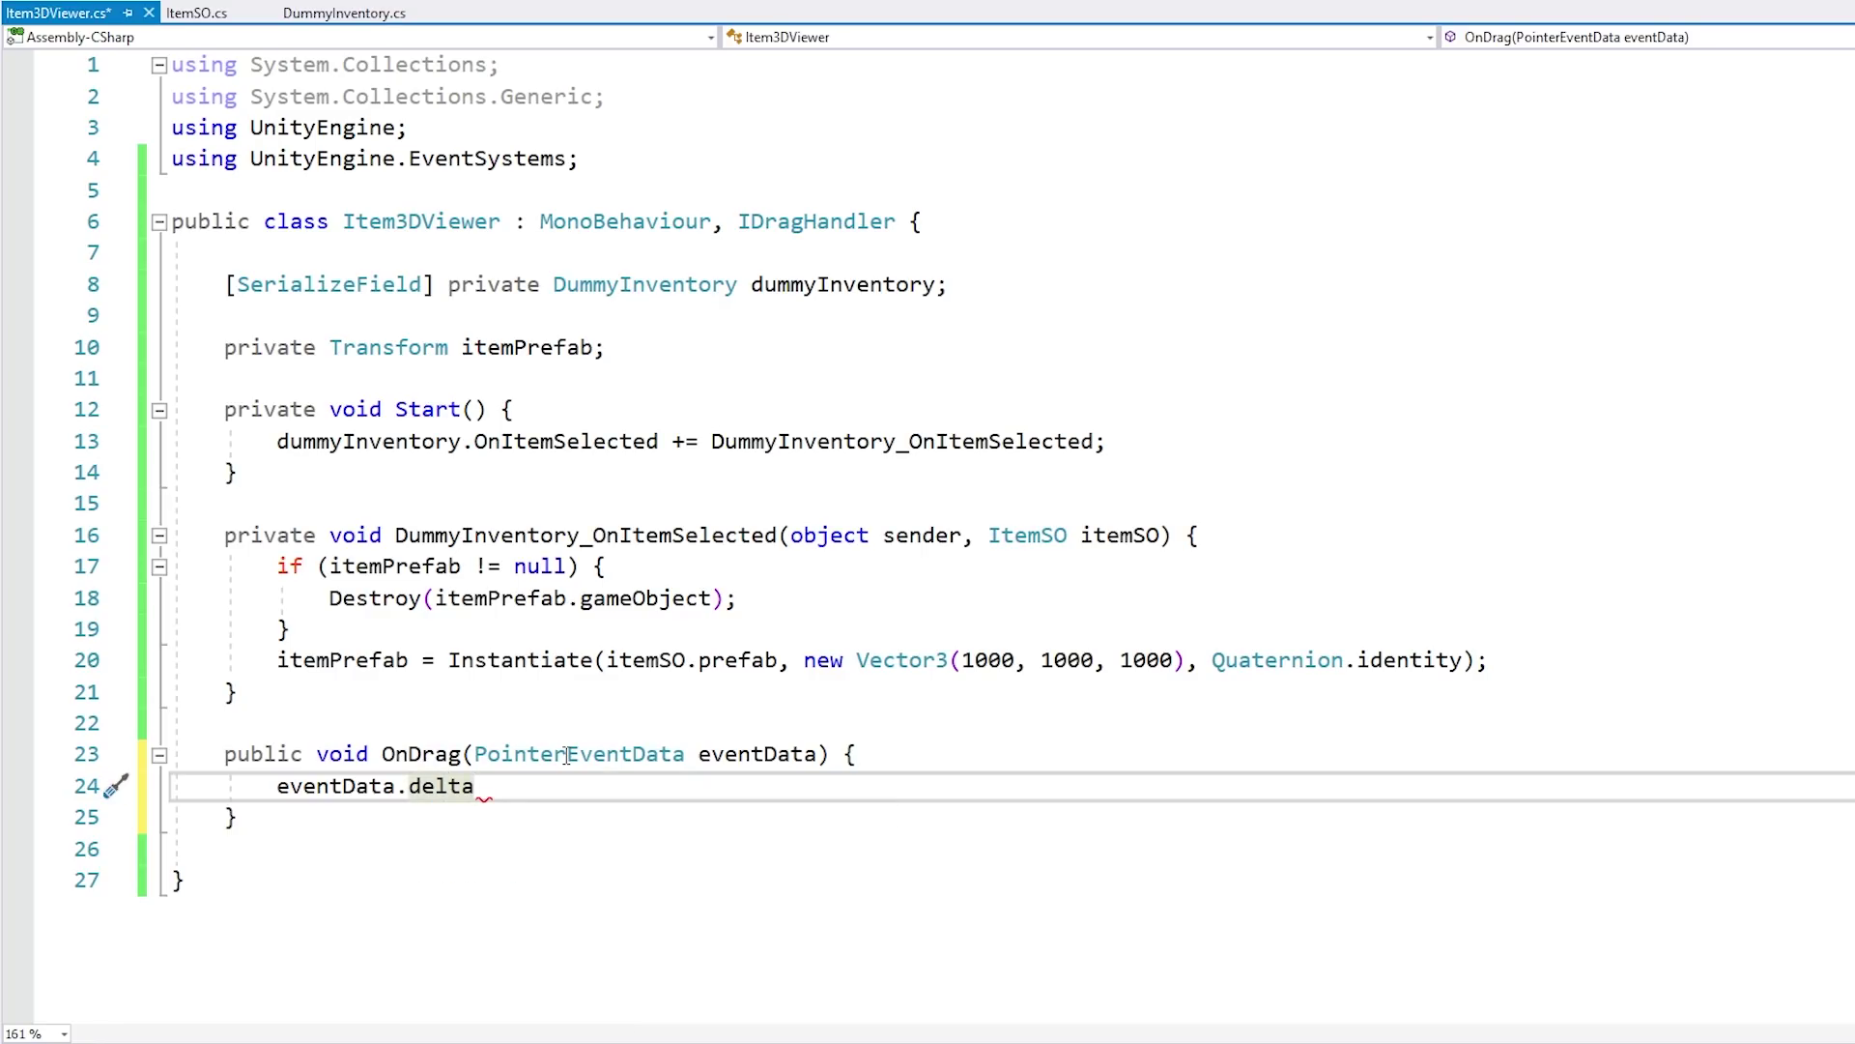
# Step: Insert itemPrefab.eulerAngles = before eventData.delta in the OnDrag method
pyautogui.press('Home')
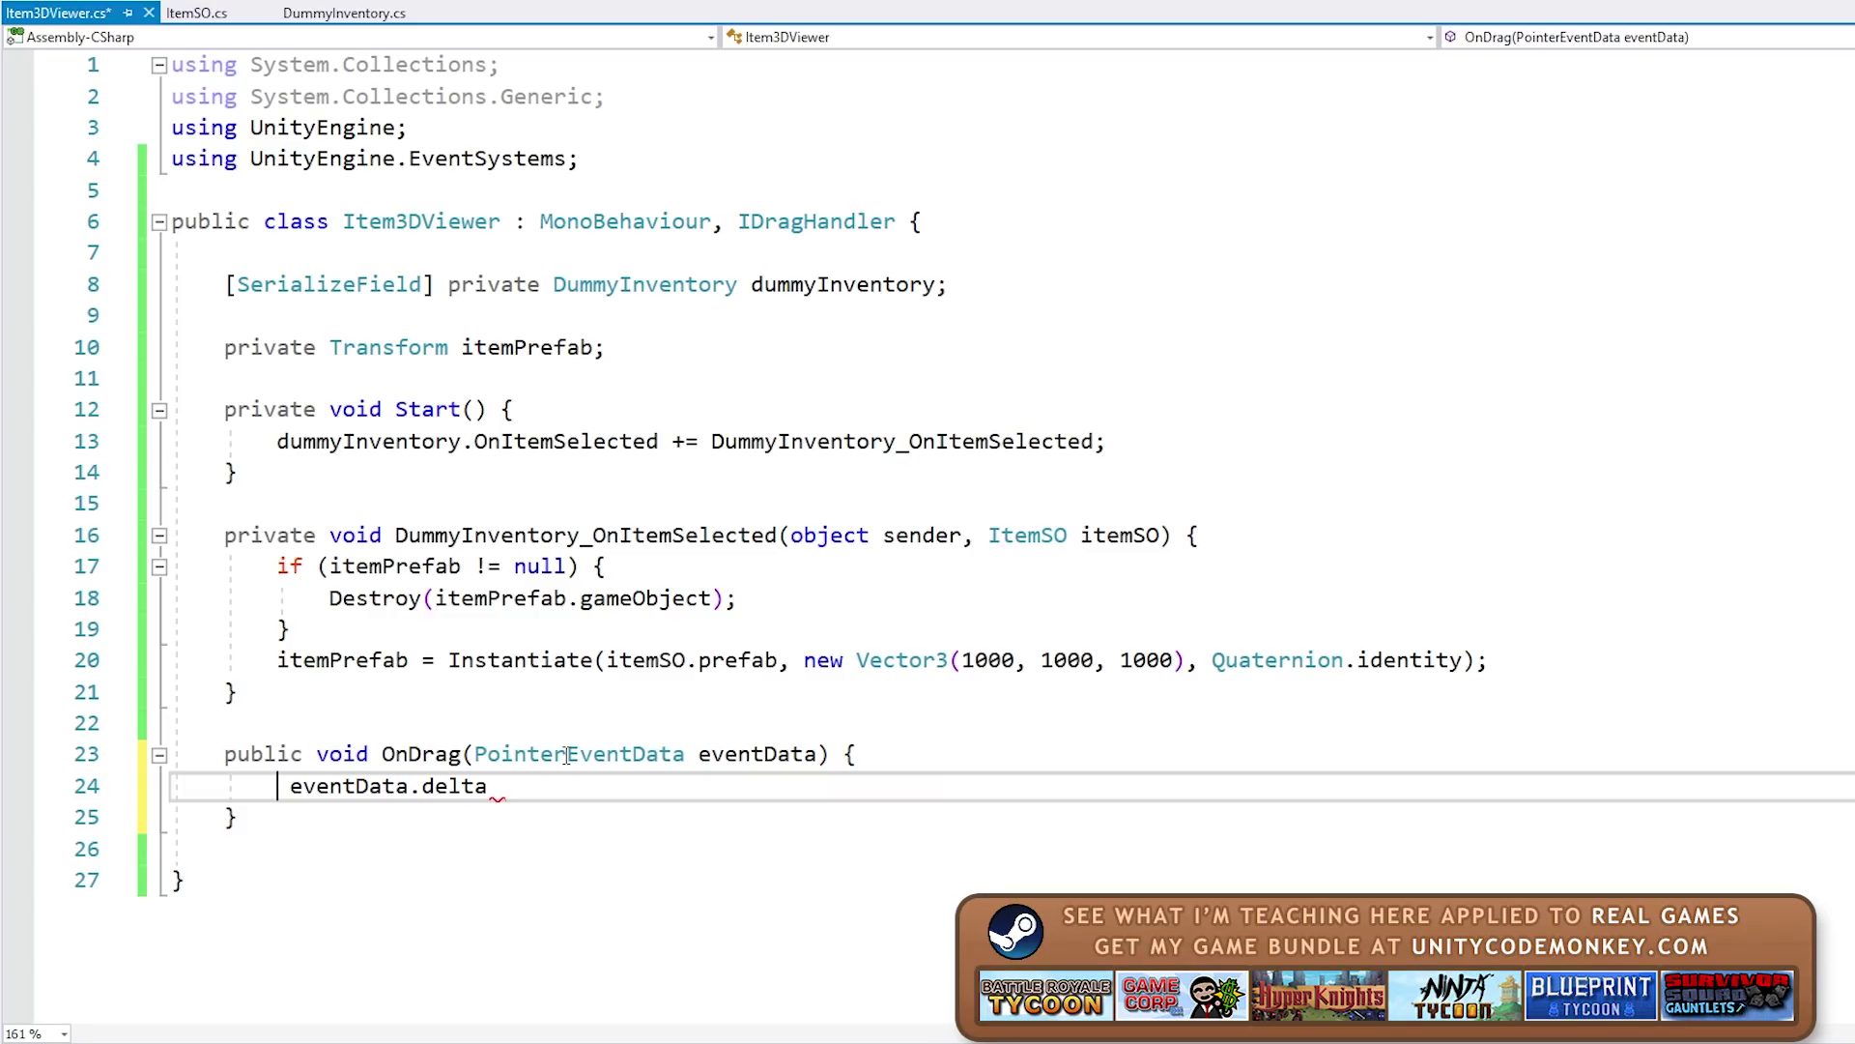
pyautogui.press('space')
pyautogui.press('Left')
pyautogui.write('u')
pyautogui.press('BackSpace')
pyautogui.write('item')
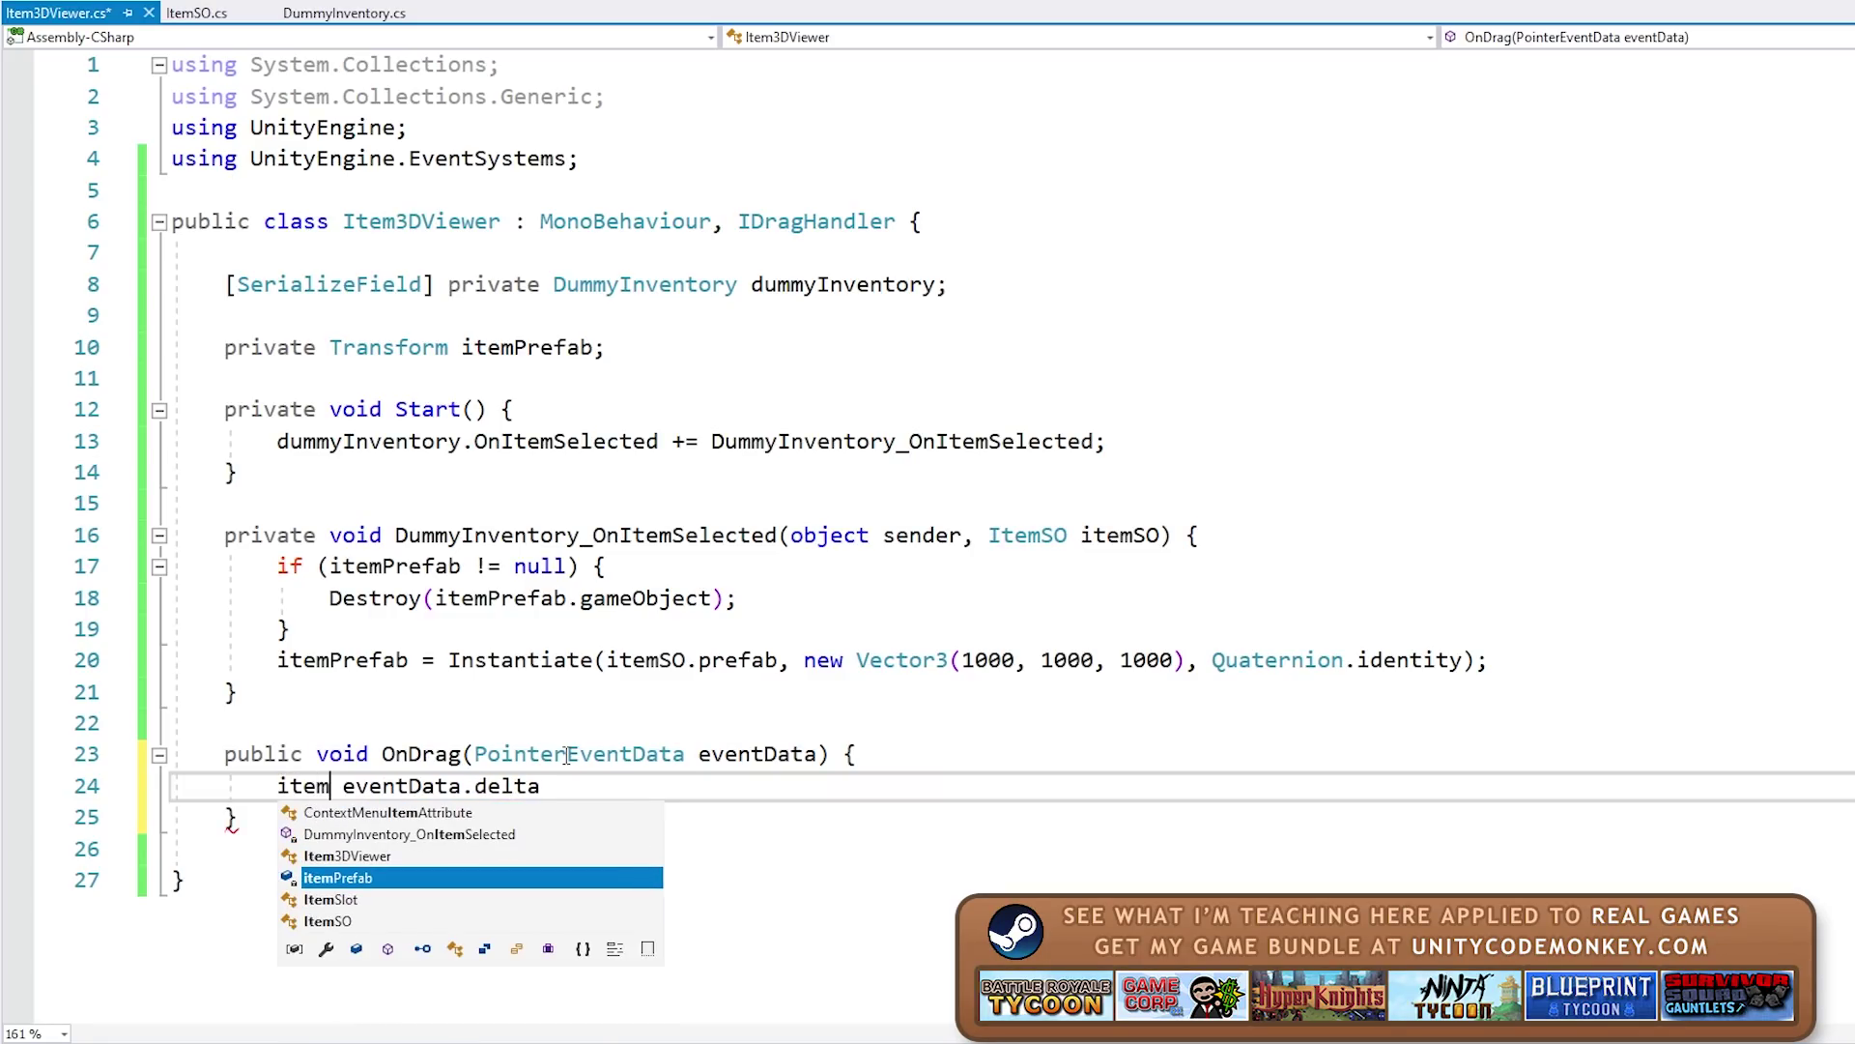
pyautogui.press('Tab')
pyautogui.write('.eul')
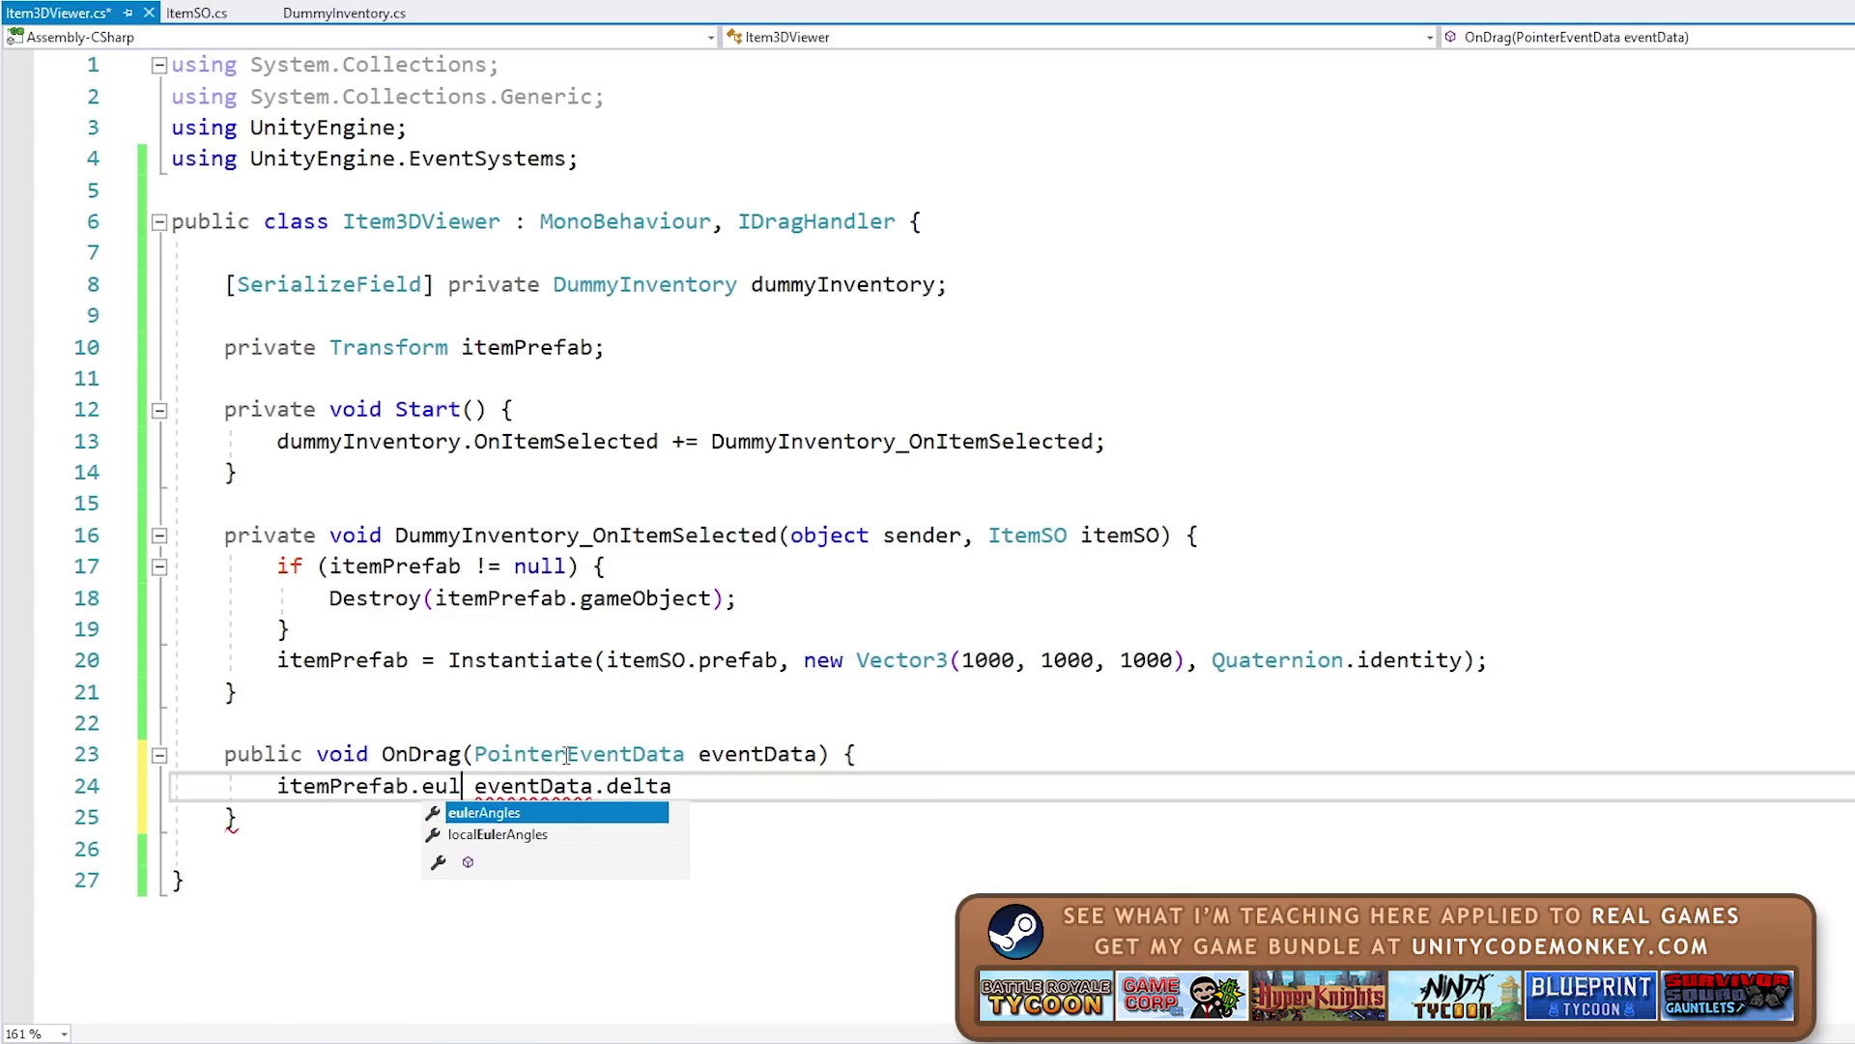
pyautogui.press('Tab')
pyautogui.write('=')
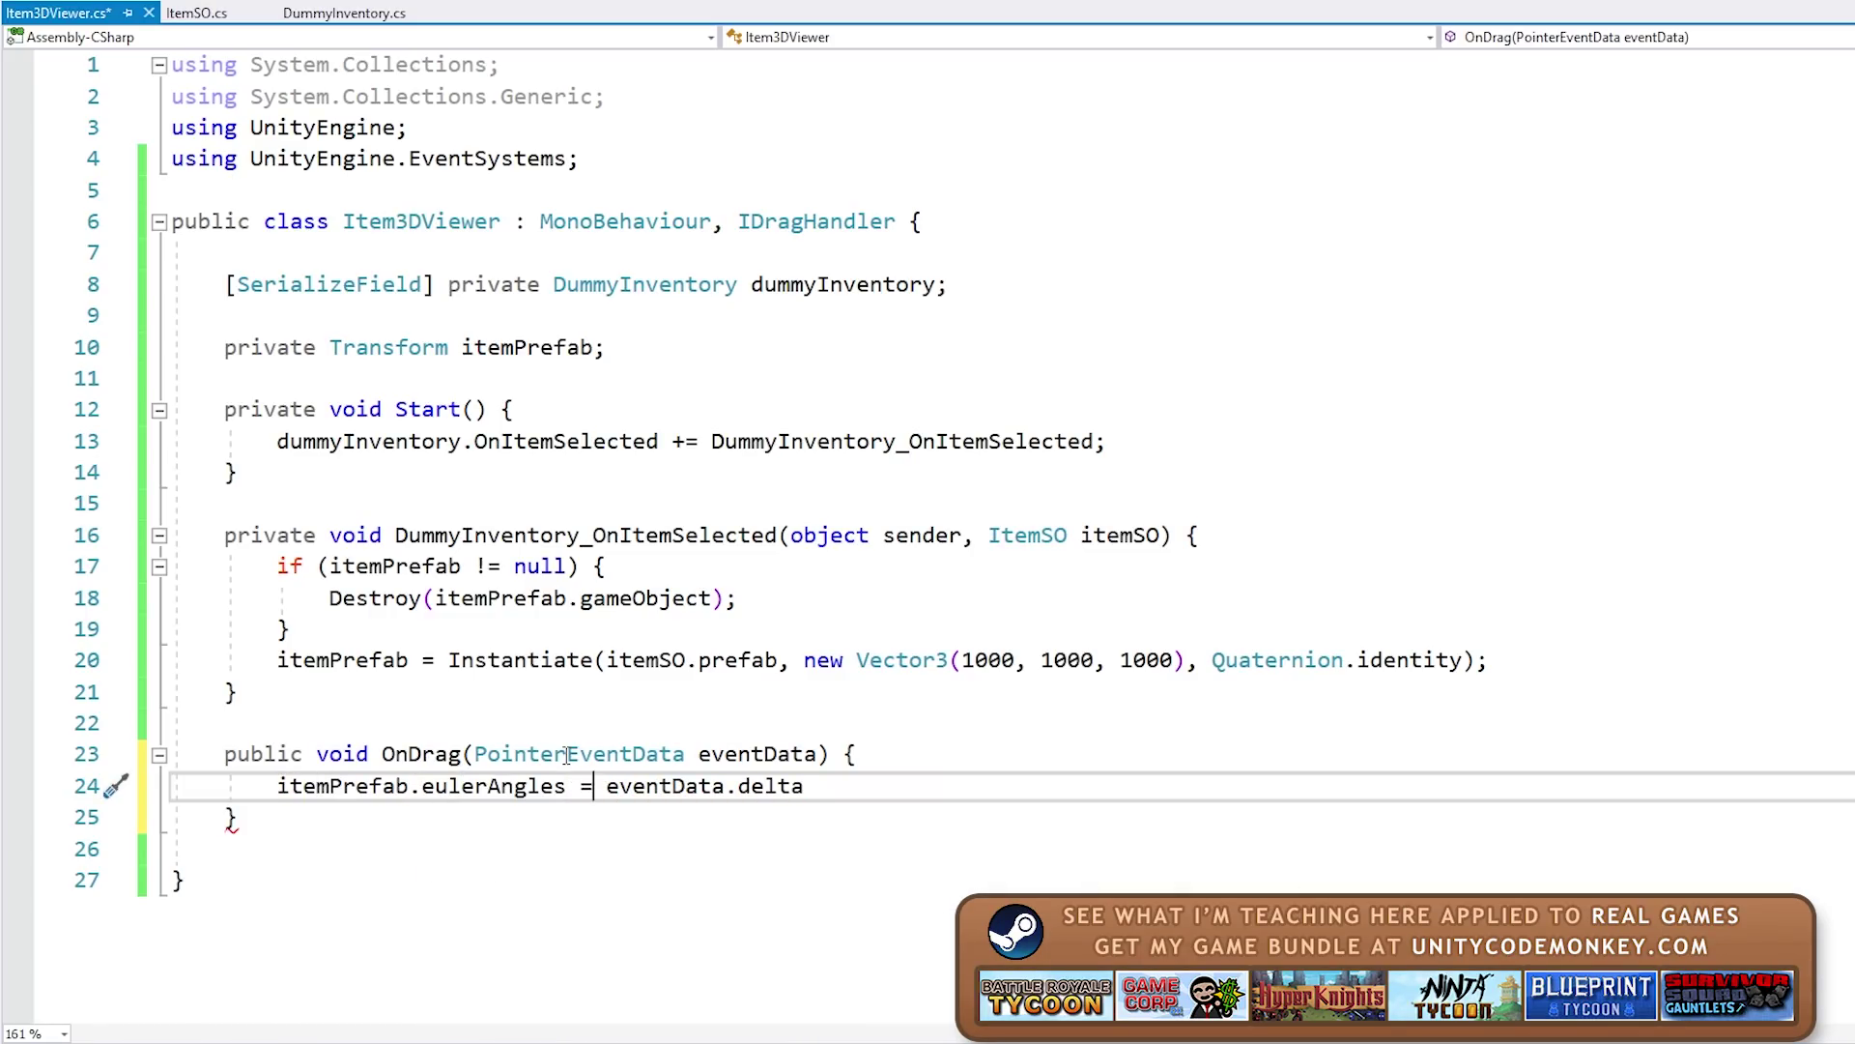
# Step: Complete the eulerAngles assignment with new Vector3(eventData.delta.x, eventData.delta.y); and save the script
pyautogui.press('Right')
pyautogui.write('new Vector3(')
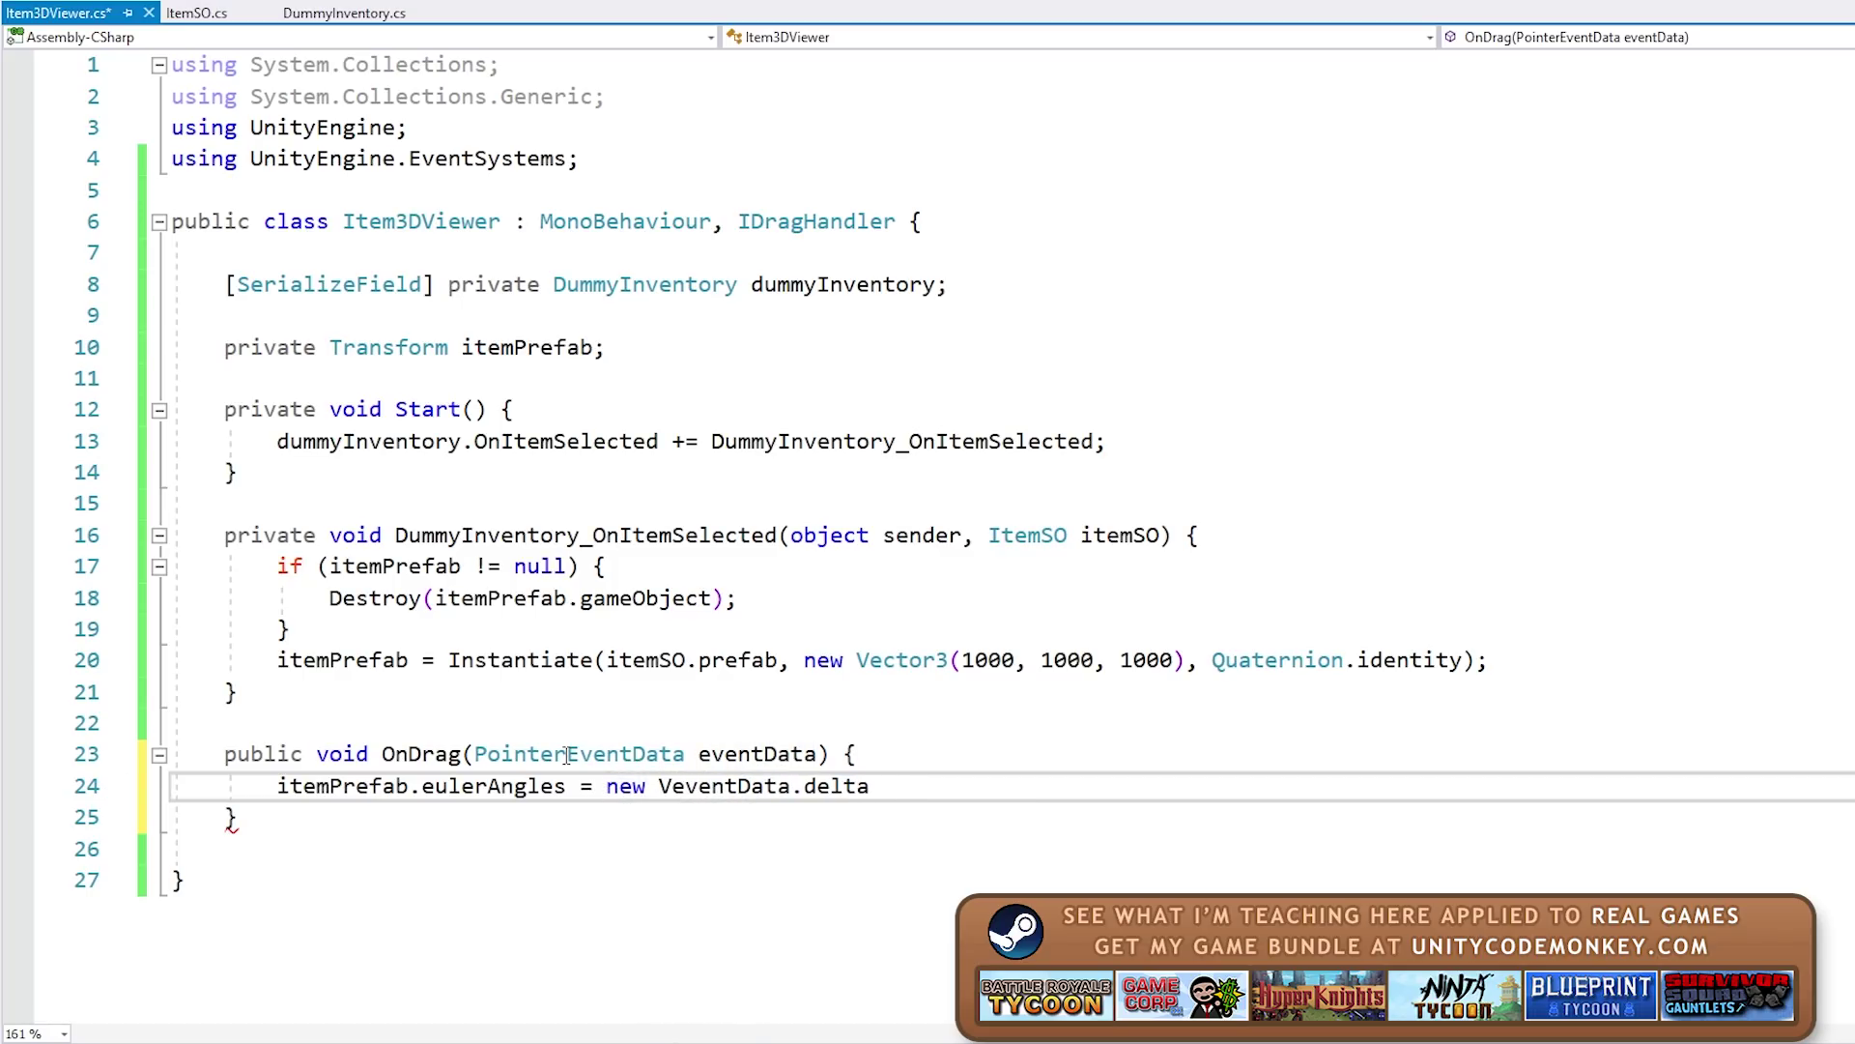
pyautogui.press('End')
pyautogui.write('.x, eventData.delta.y);')
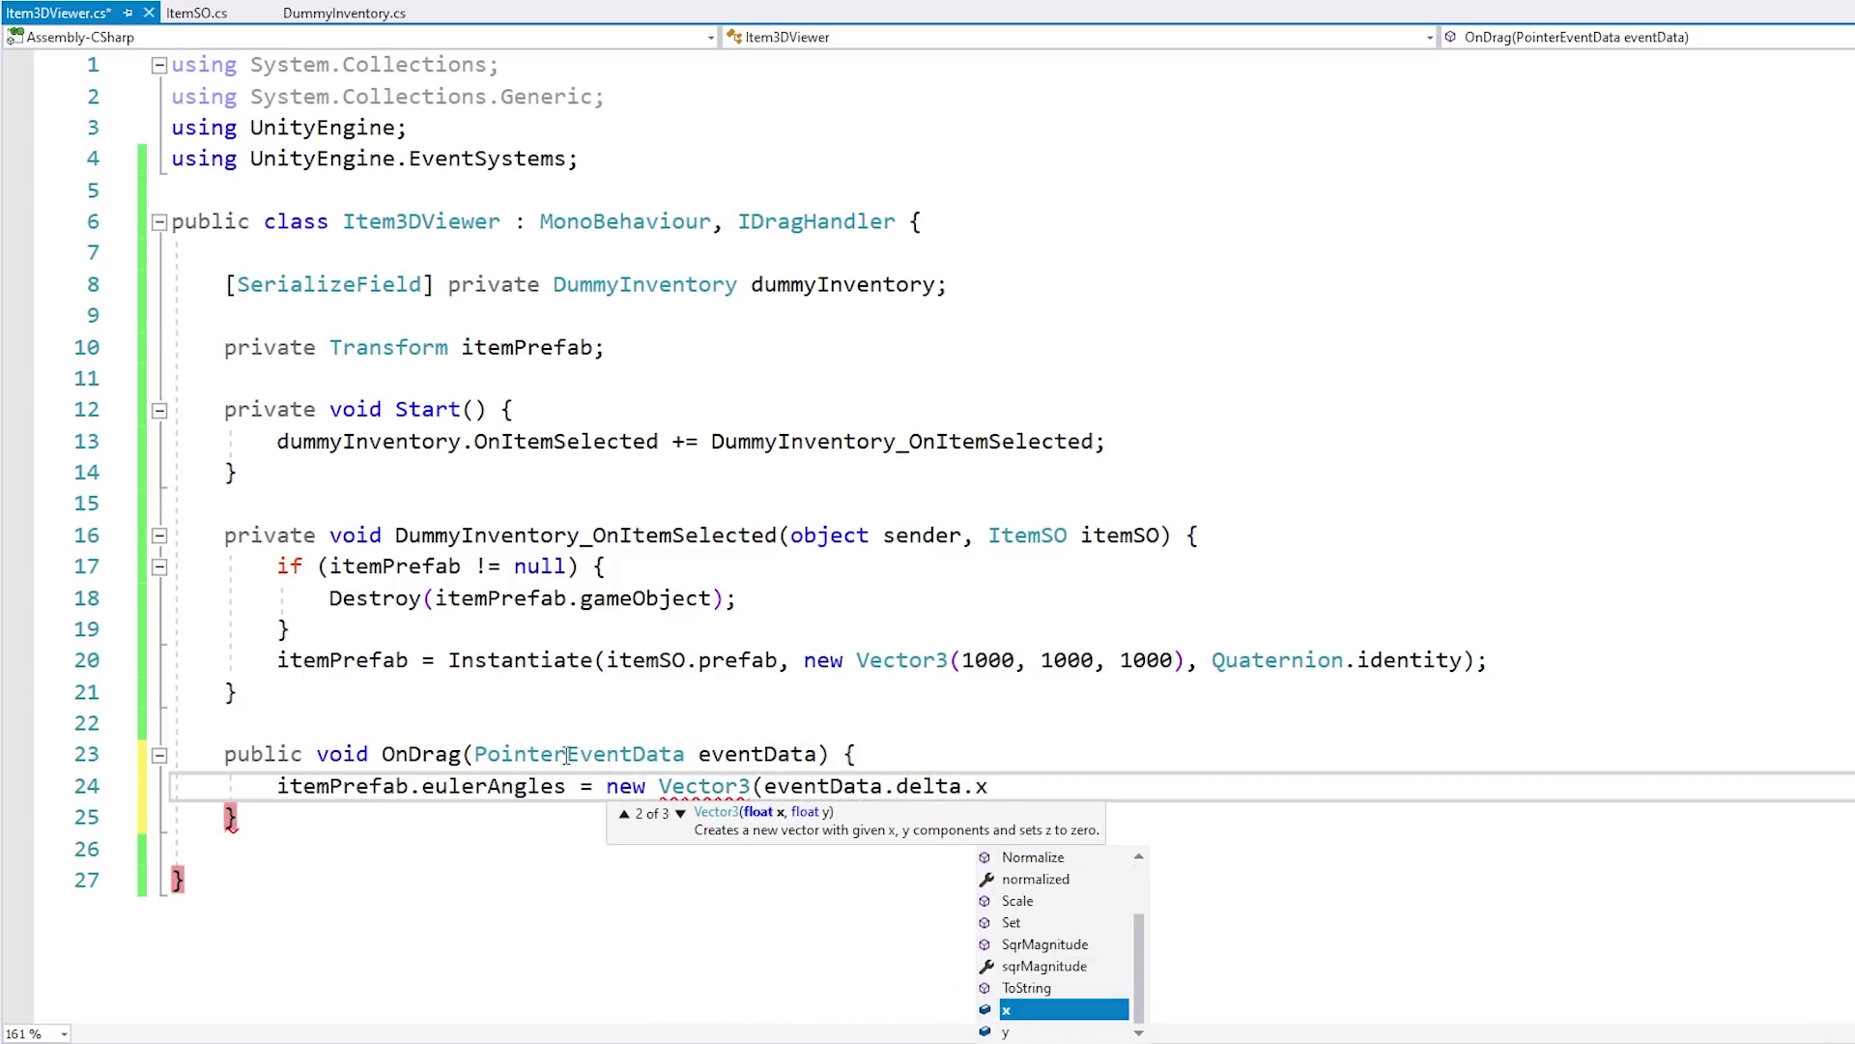
pyautogui.hotkey('ctrl', 's')
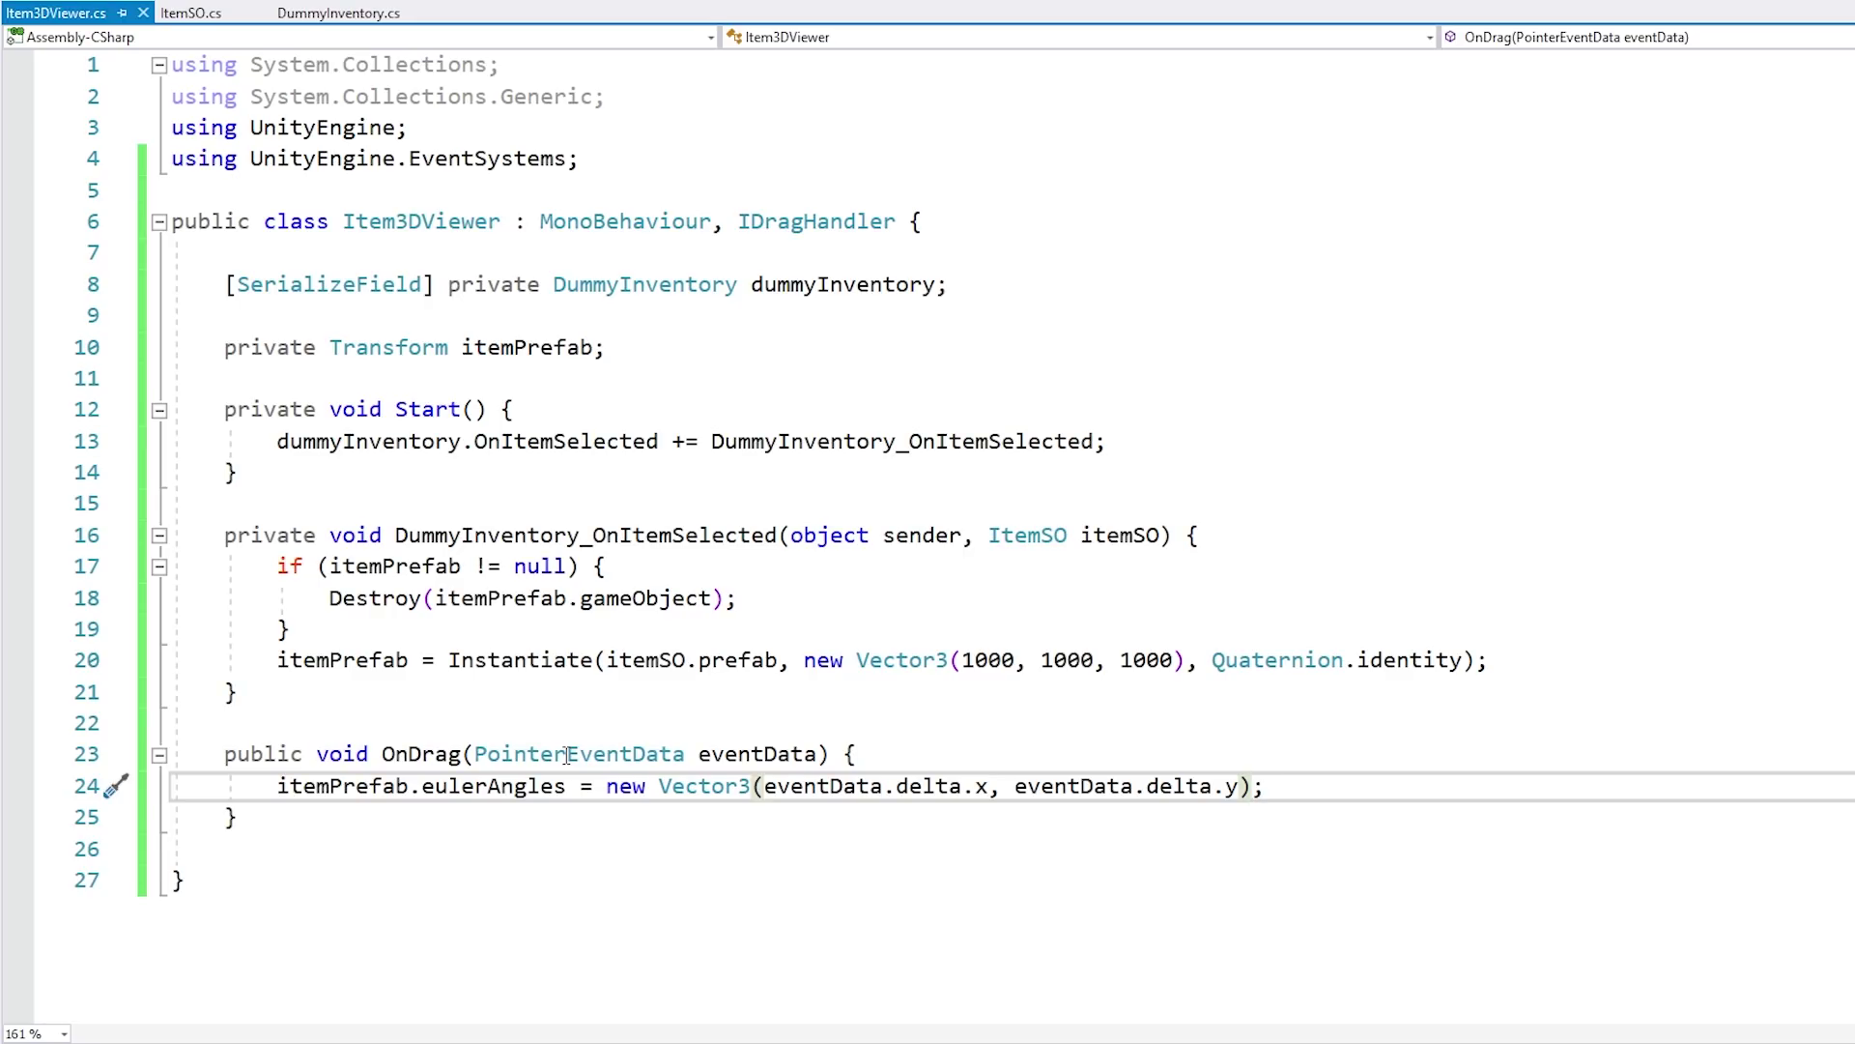
# Step: Change the eulerAngles assignment operator in OnDrag to += so the pointer delta is added to the rotation
pyautogui.click(932, 786)
pyautogui.click(1083, 786)
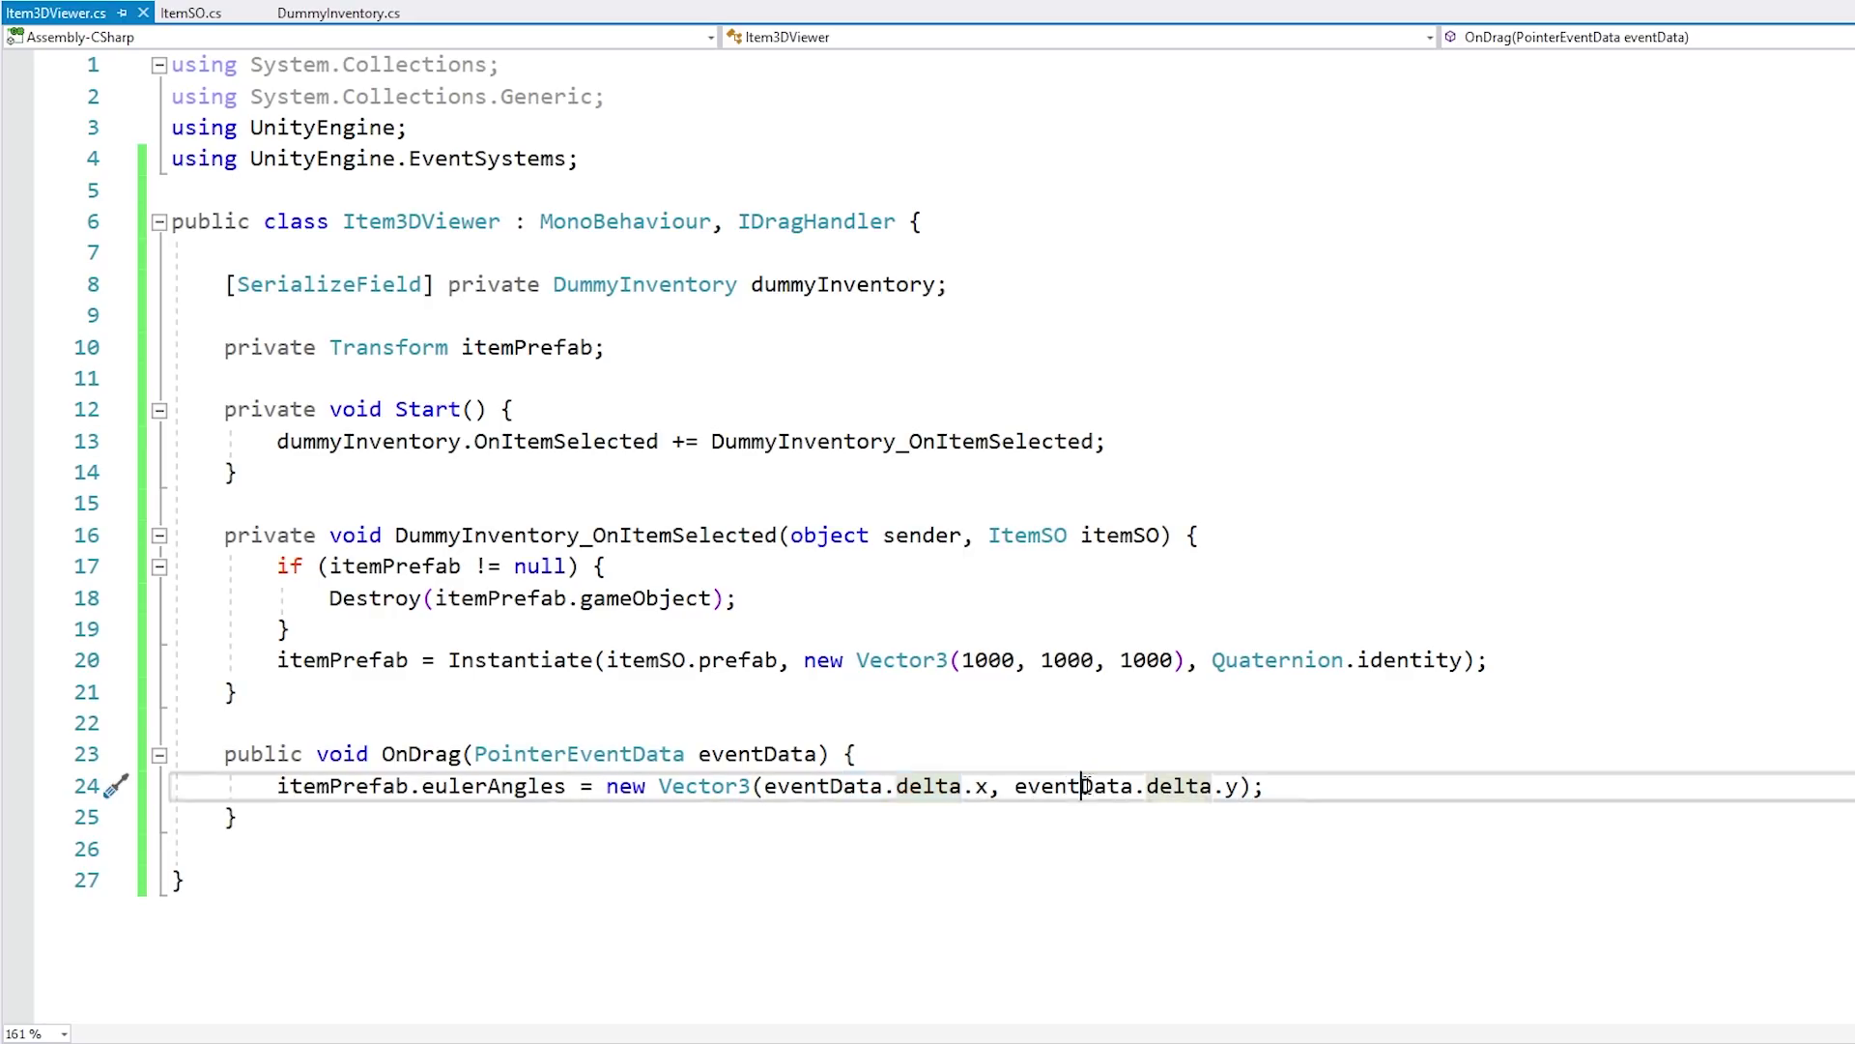
pyautogui.write('+')
pyautogui.click(837, 852)
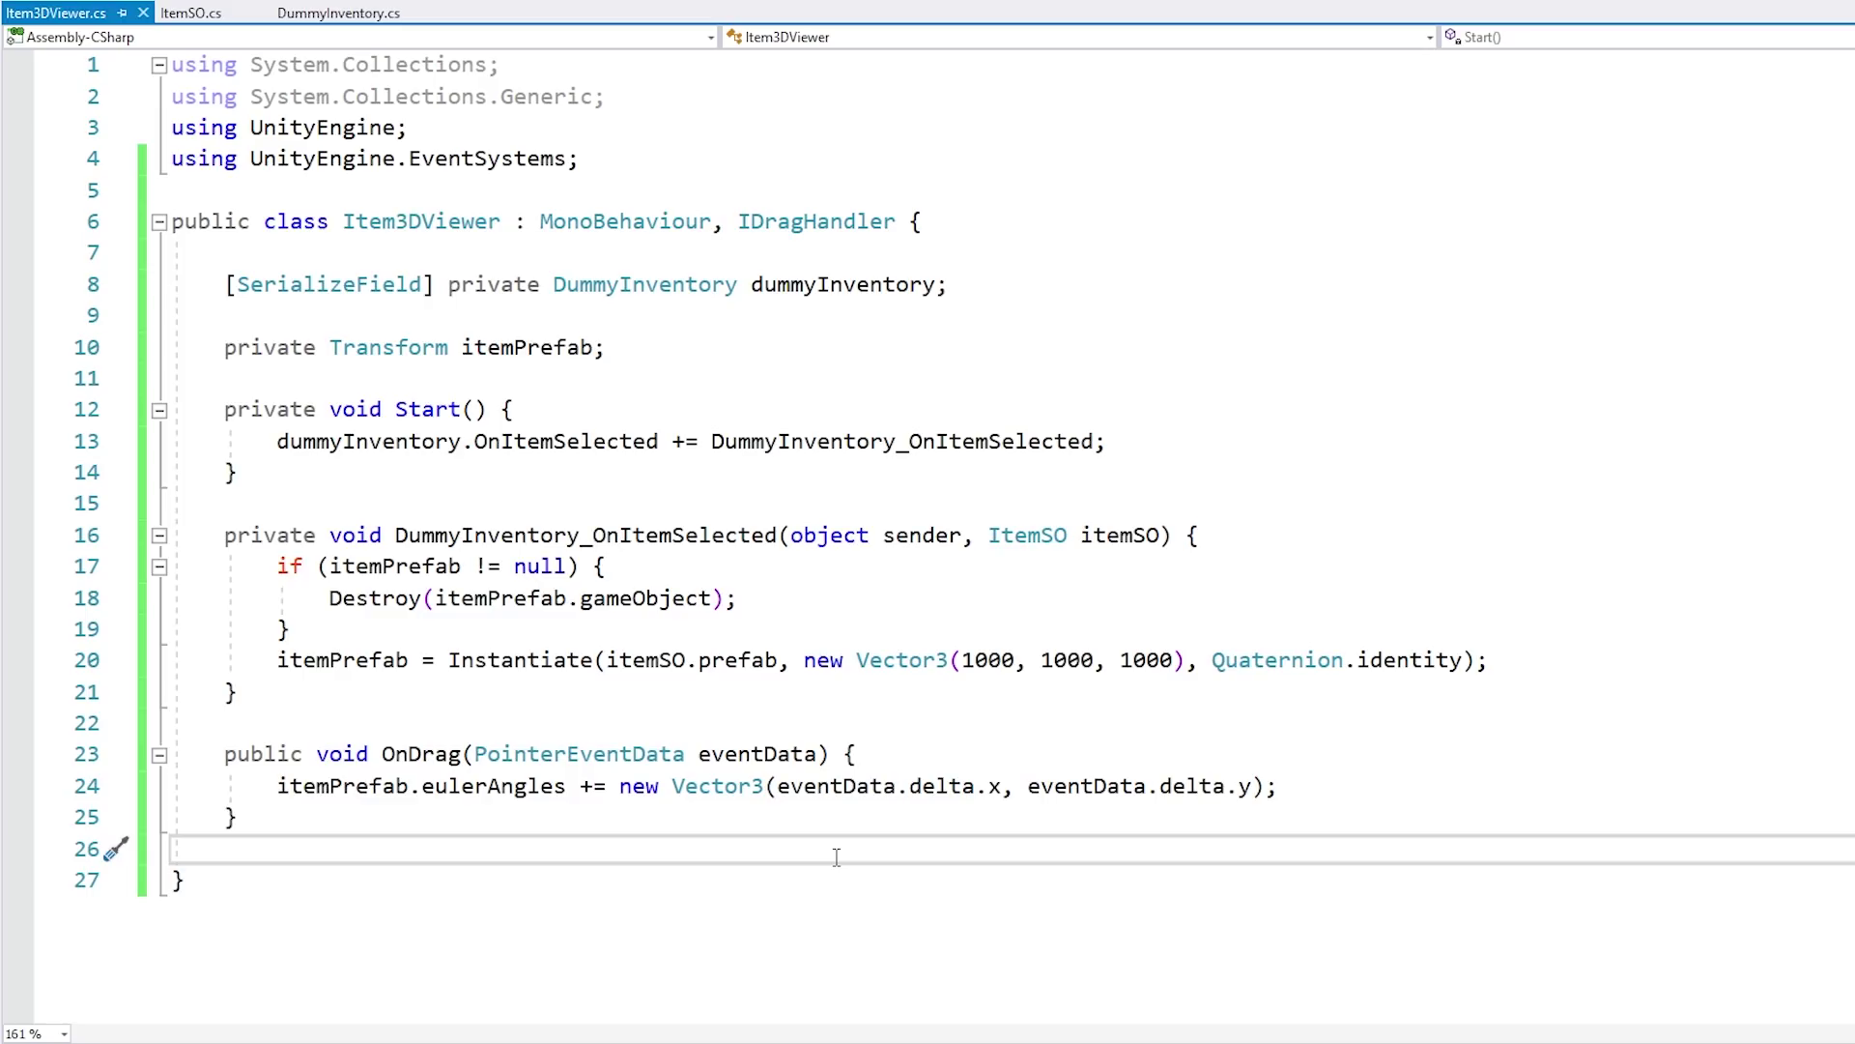
pyautogui.moveTo(580, 786); pyautogui.dragTo(607, 786)
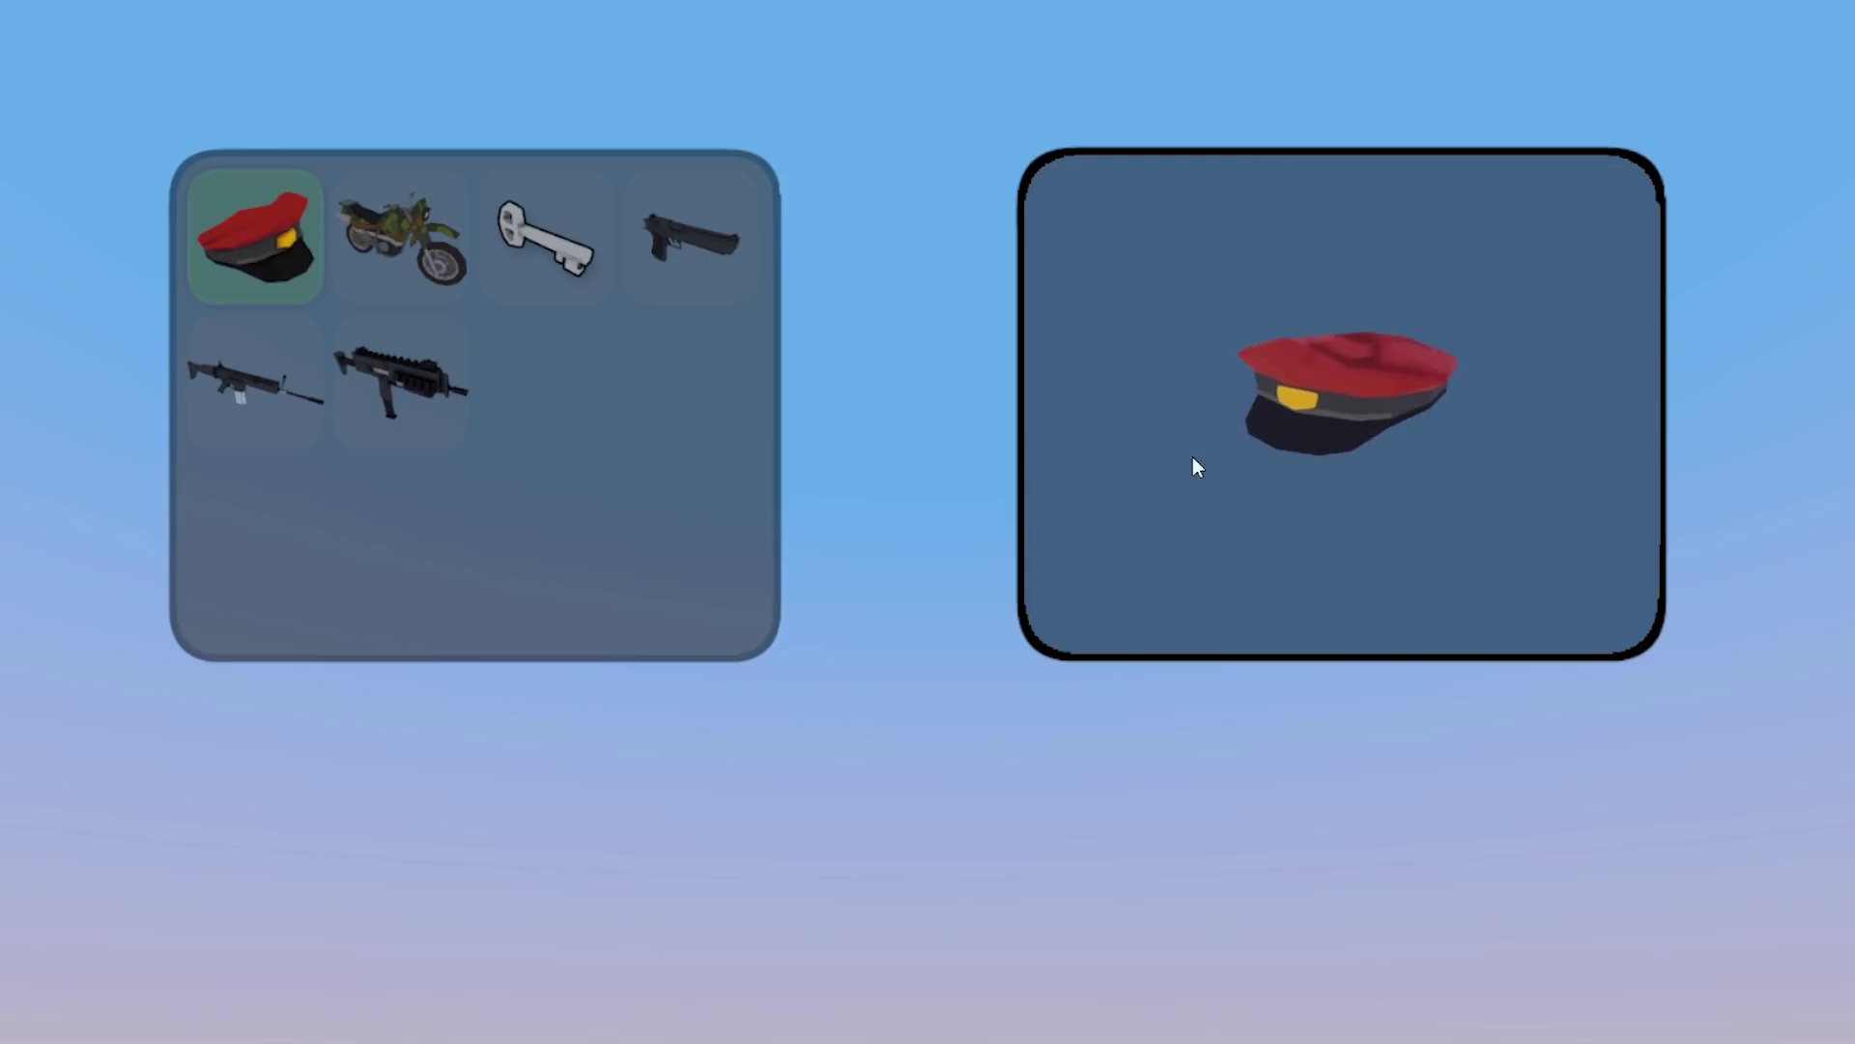
# Step: Switch to the running game and test rotating the red cap in the item viewer horizontally and vertically
pyautogui.moveTo(1291, 447); pyautogui.dragTo(1419, 458)
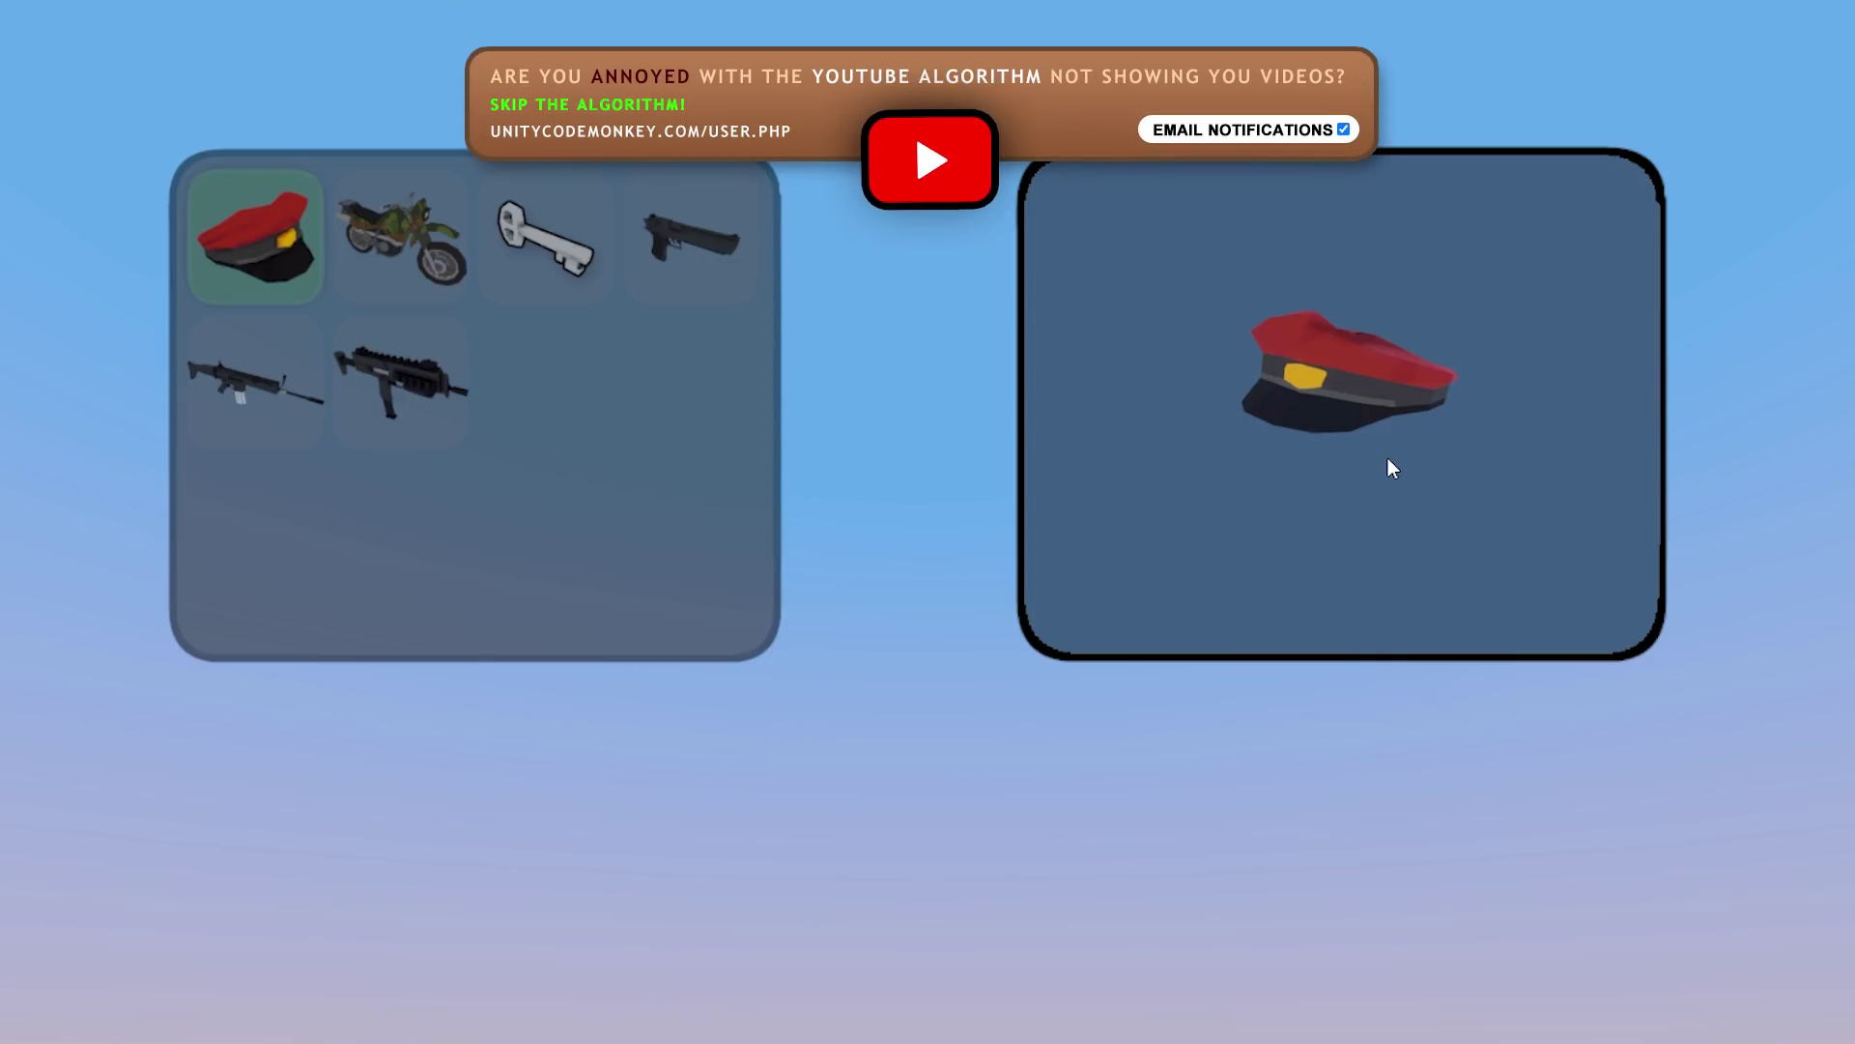
pyautogui.moveTo(1397, 637); pyautogui.dragTo(1372, 338)
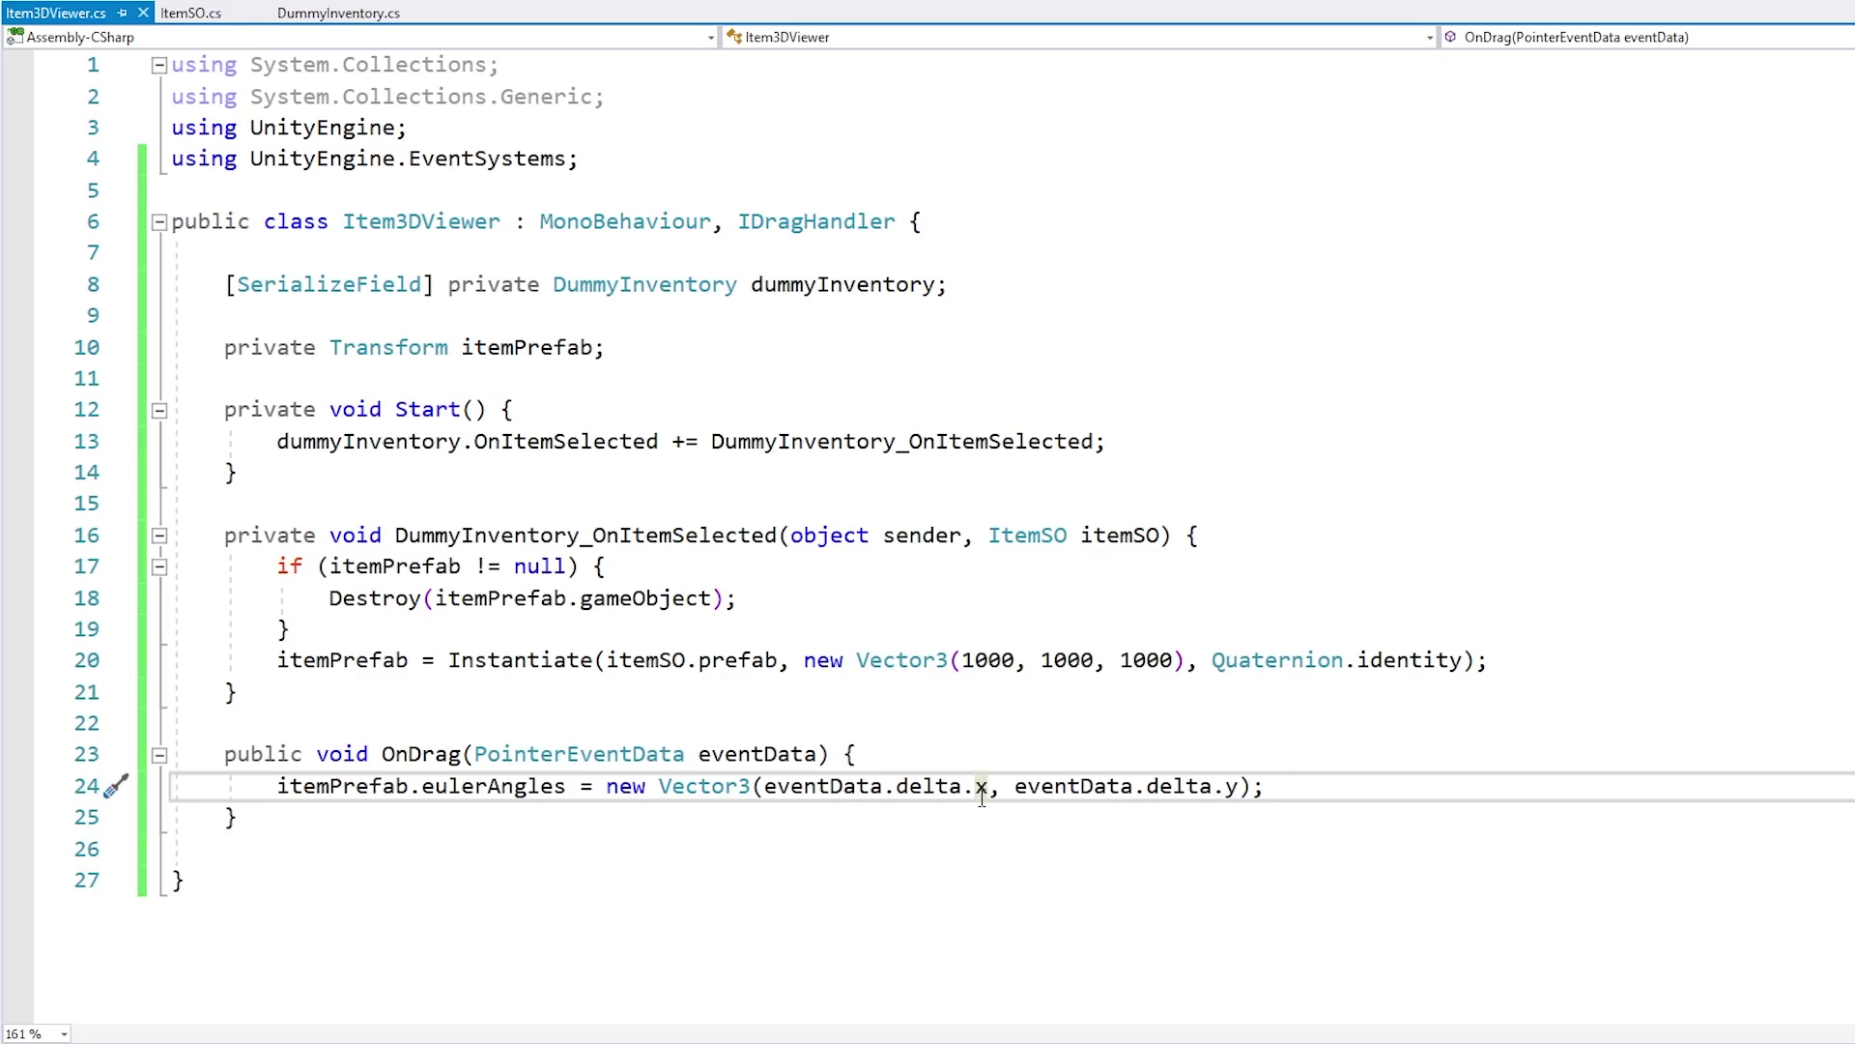
# Step: Swap the Vector3 arguments in OnDrag to eventData.delta.y, eventData.delta.x and save the script
pyautogui.write('y);')
pyautogui.press('End')
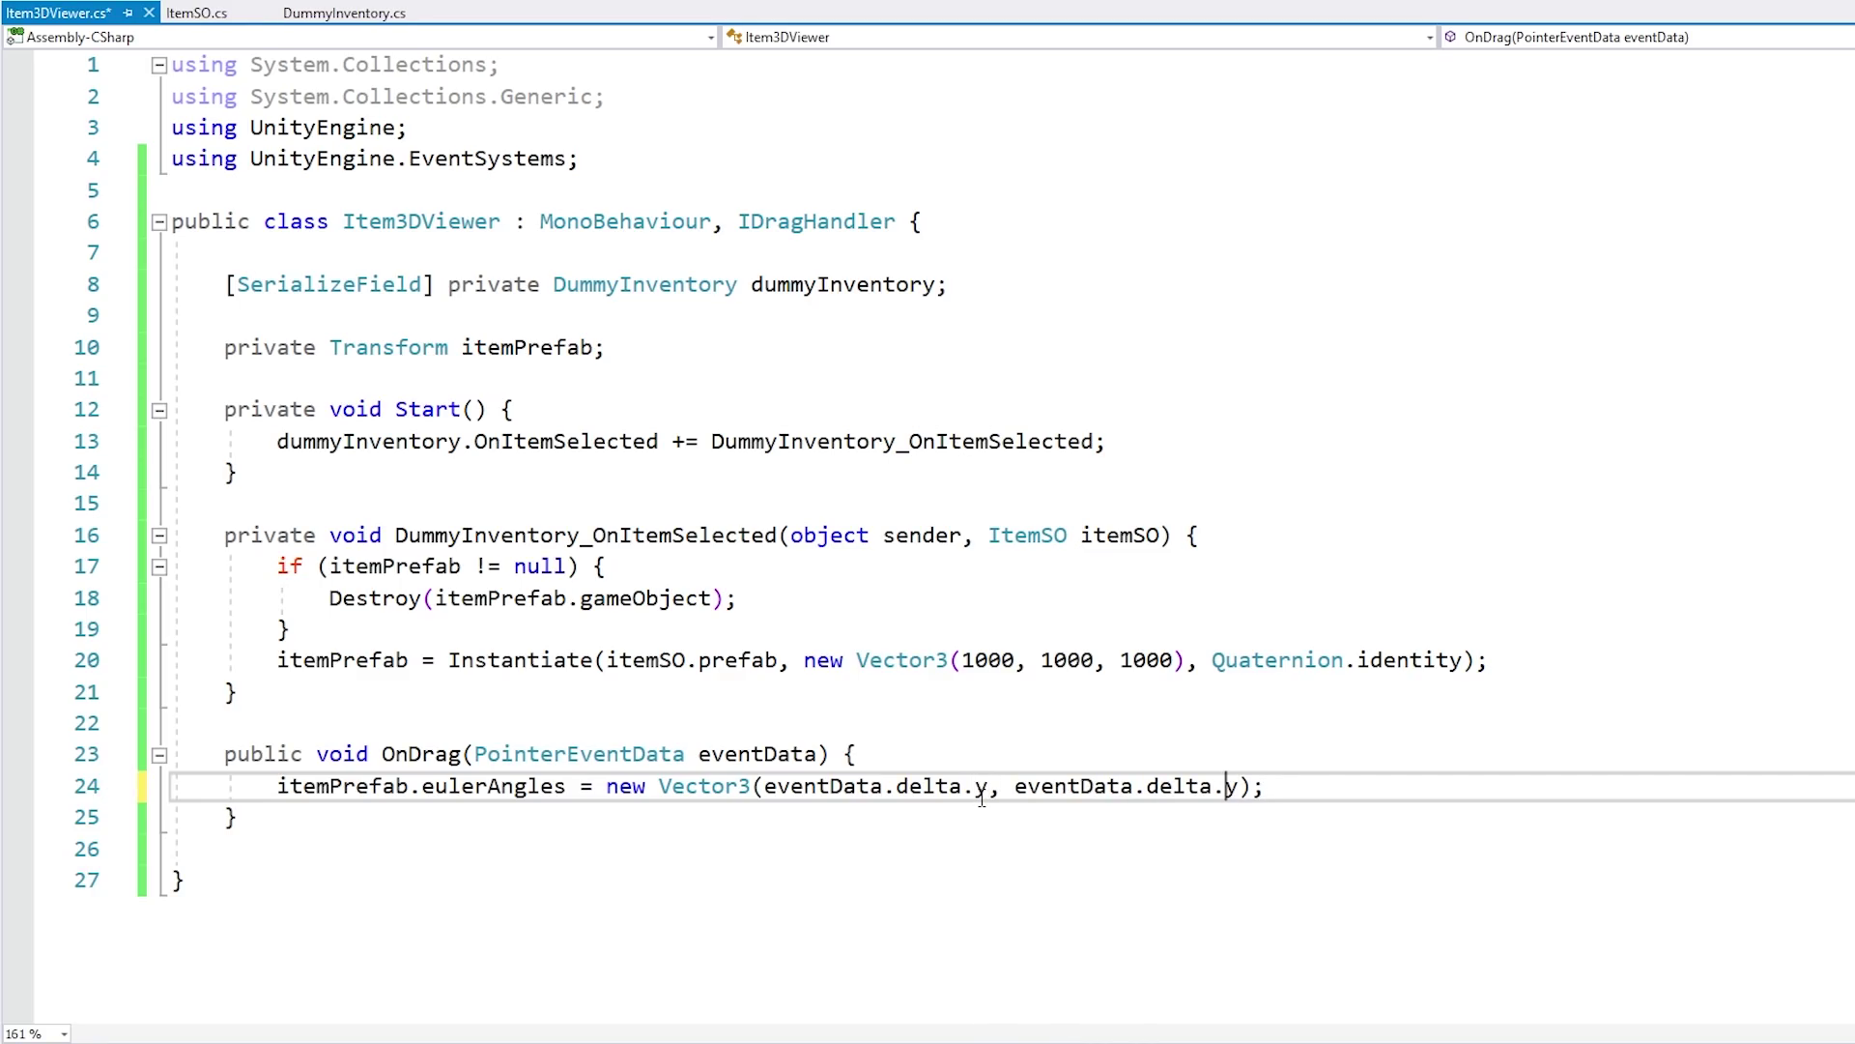
pyautogui.press('Delete')
pyautogui.write('x')
pyautogui.hotkey('ctrl', 's')
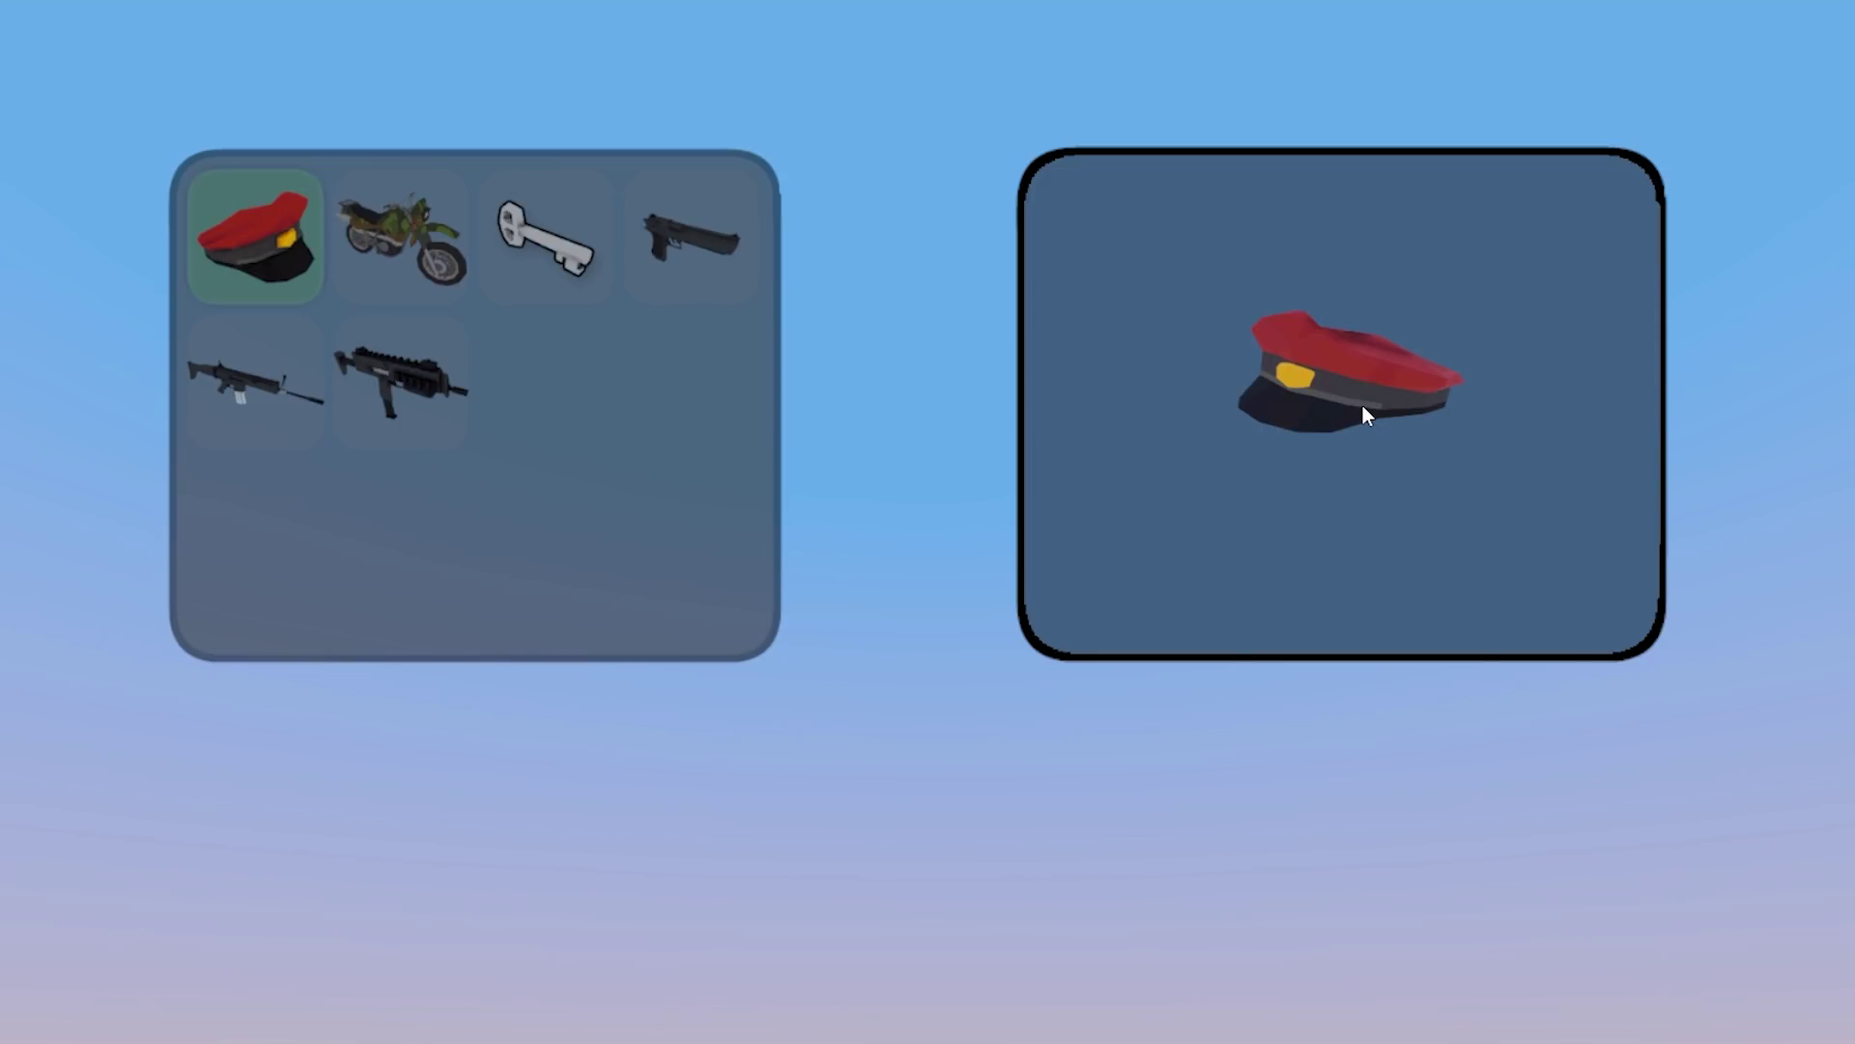
# Step: Test the swapped rotation axes on the red cap in the running game with horizontal movements
pyautogui.moveTo(1359, 404); pyautogui.dragTo(1483, 399)
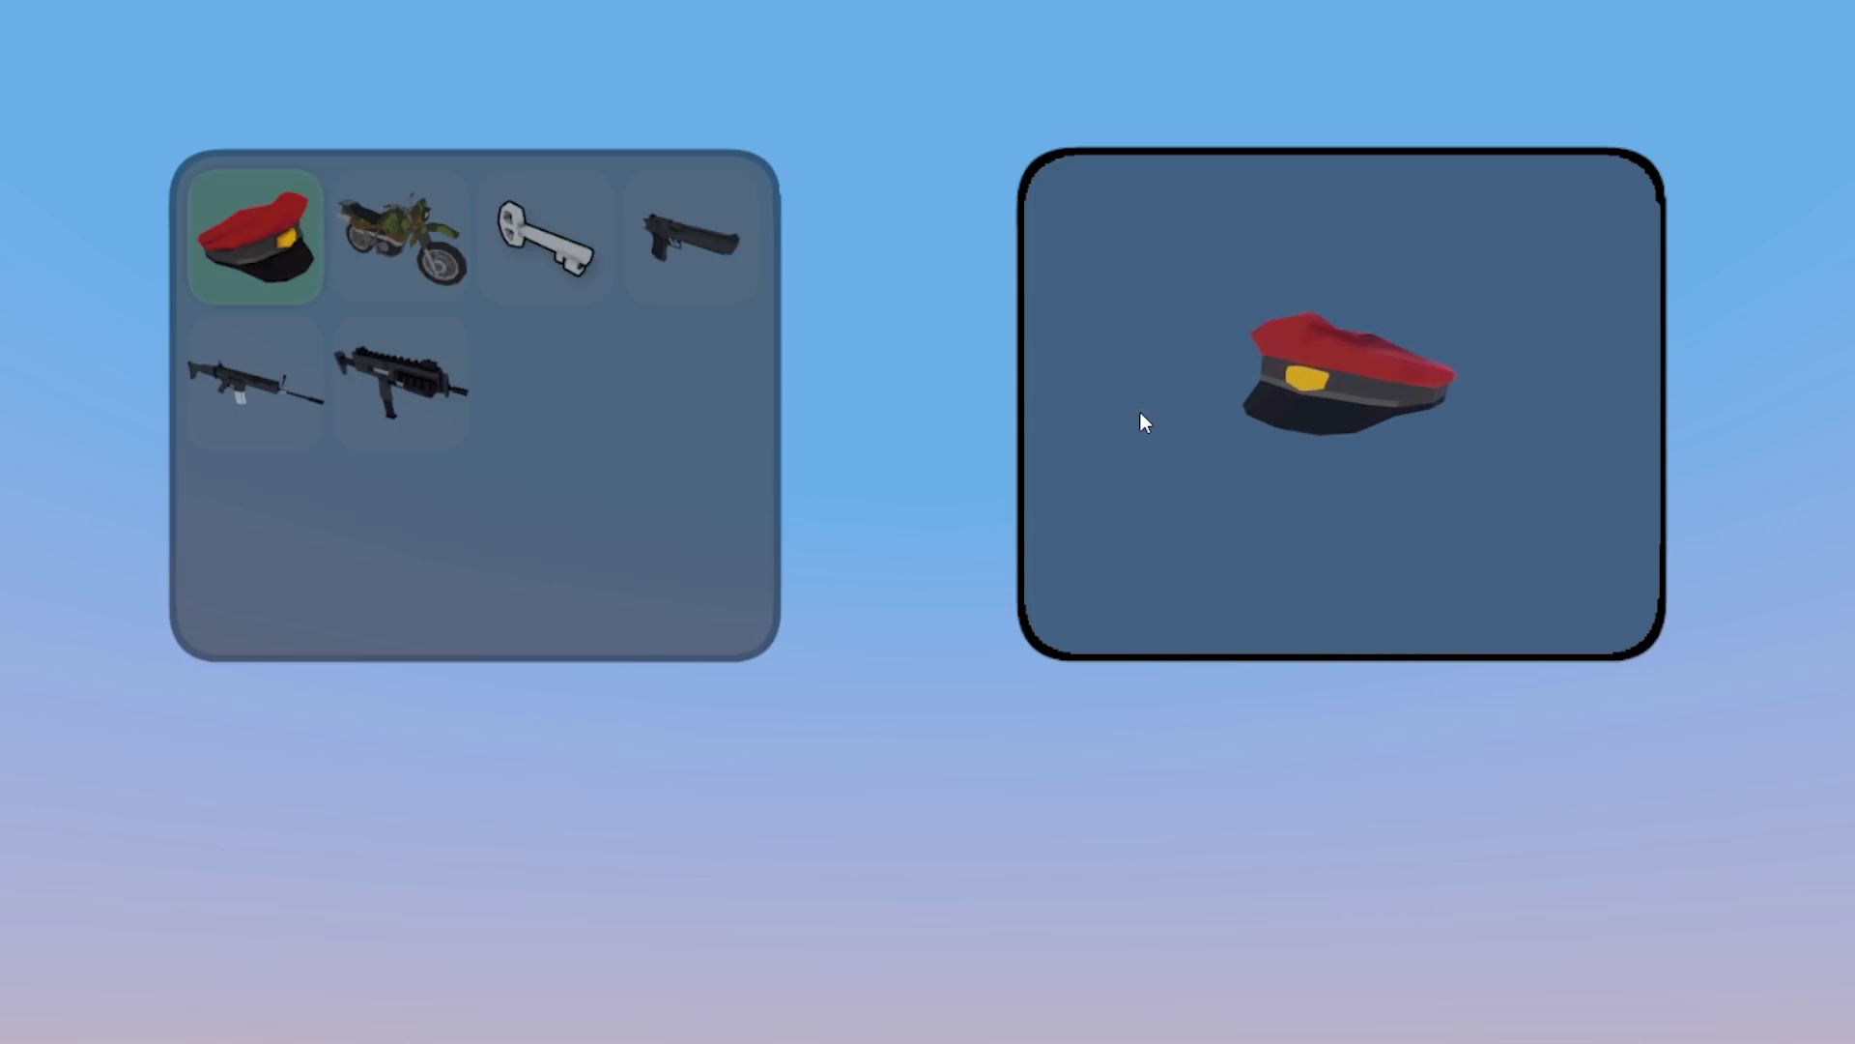
pyautogui.moveTo(1143, 422); pyautogui.dragTo(1457, 422)
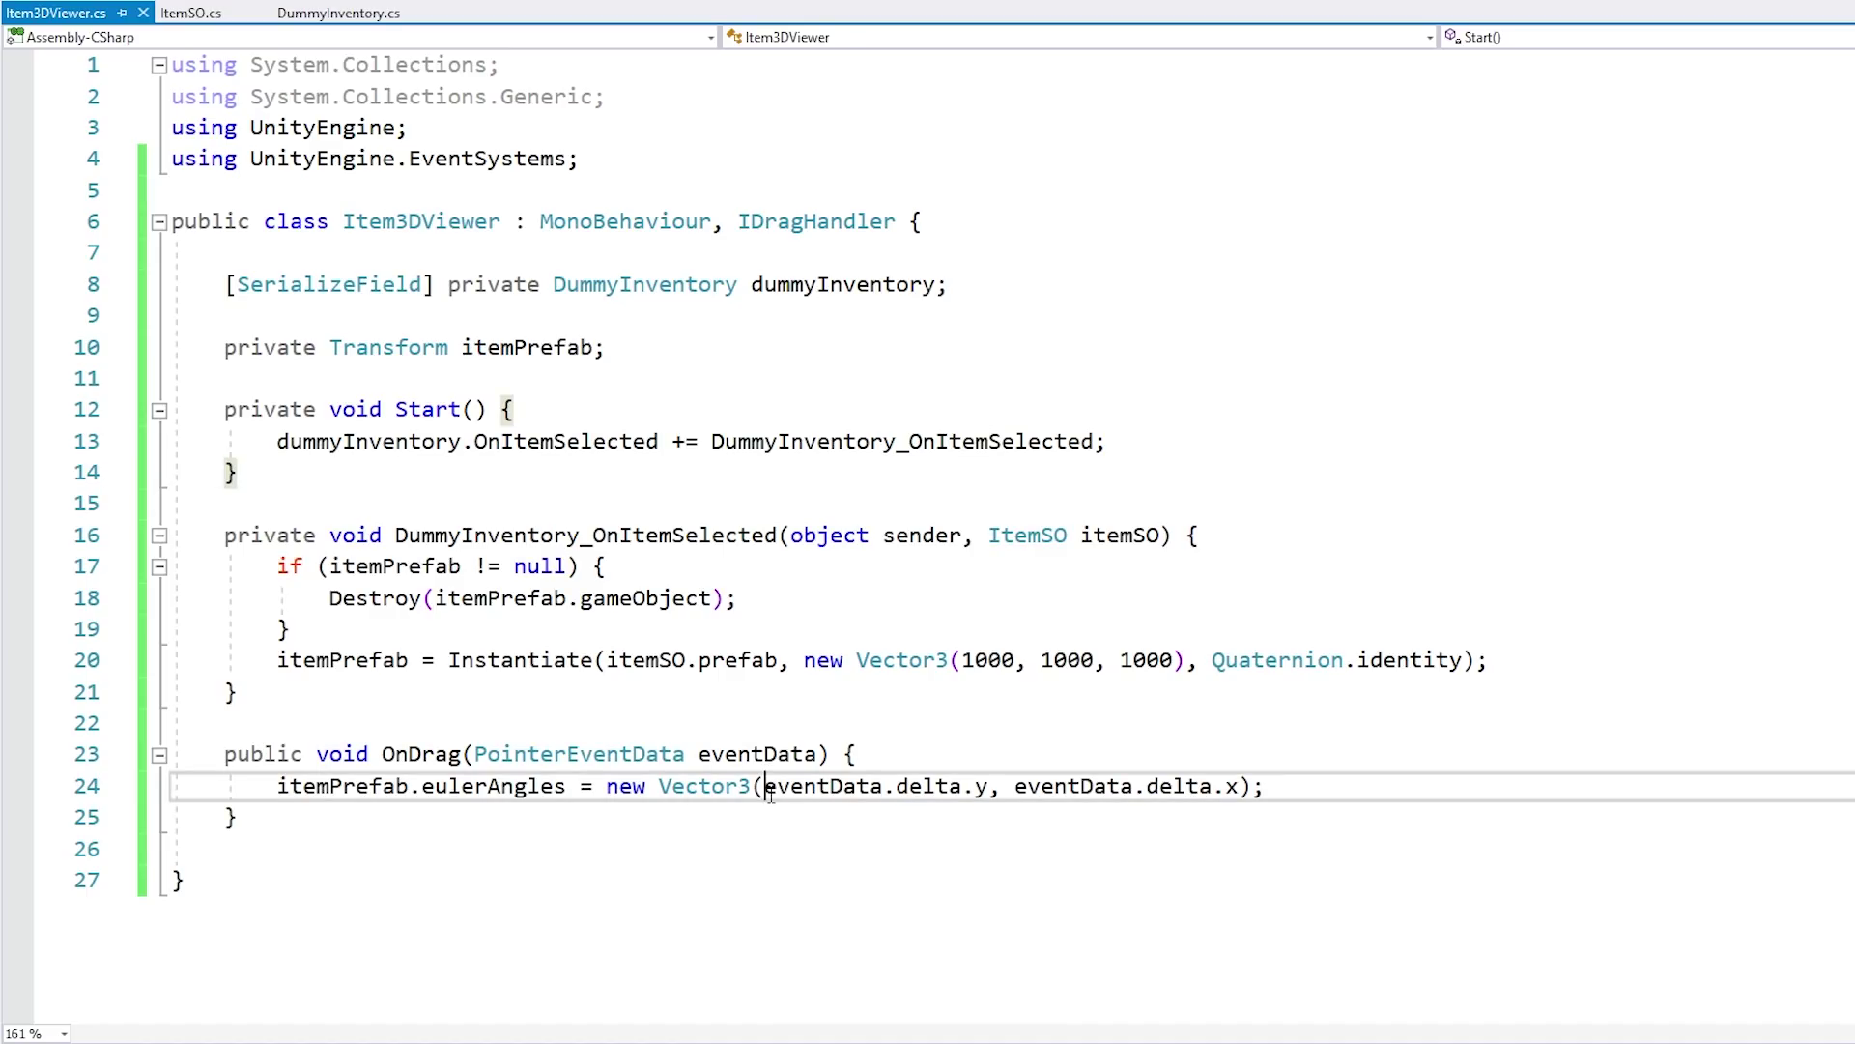
# Step: Negate both Vector3 arguments in OnDrag to -eventData.delta.y, -eventData.delta.x and save the script
pyautogui.click(764, 787)
pyautogui.write('-')
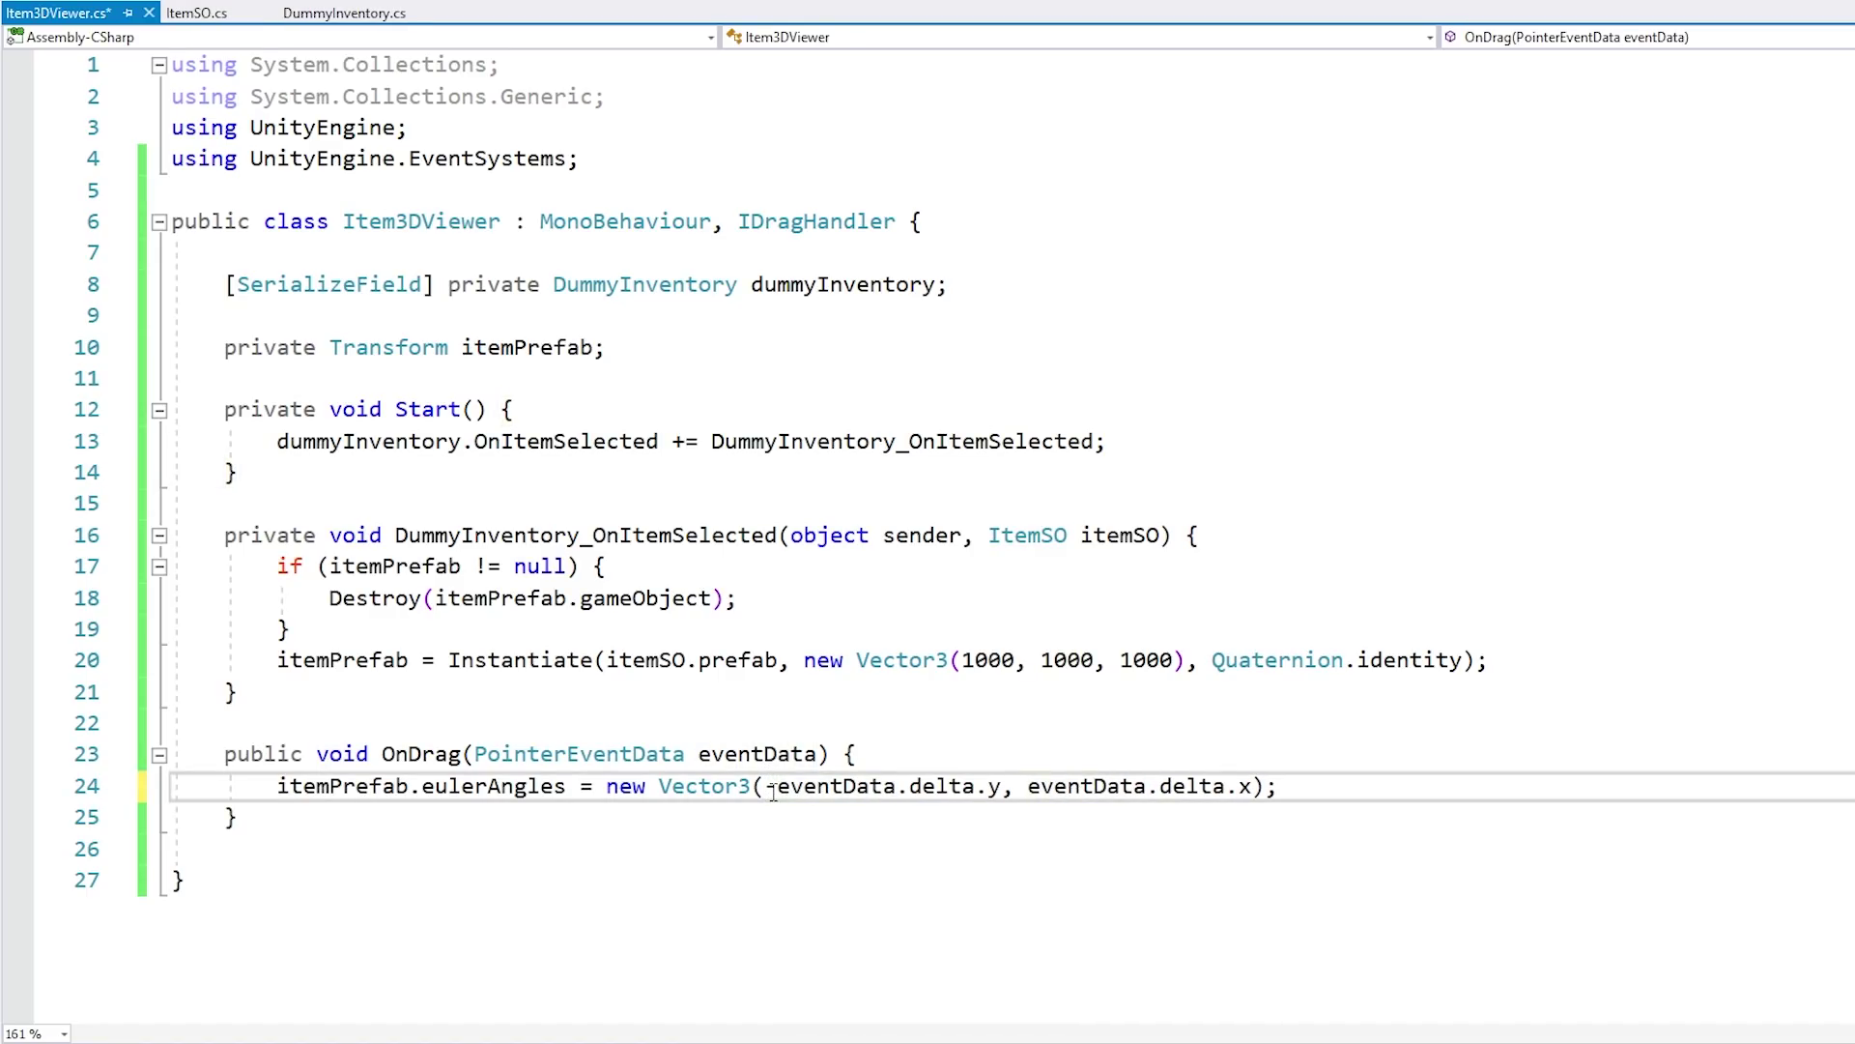
pyautogui.press('Right')
pyautogui.press('Right')
pyautogui.press('Right')
pyautogui.write('-')
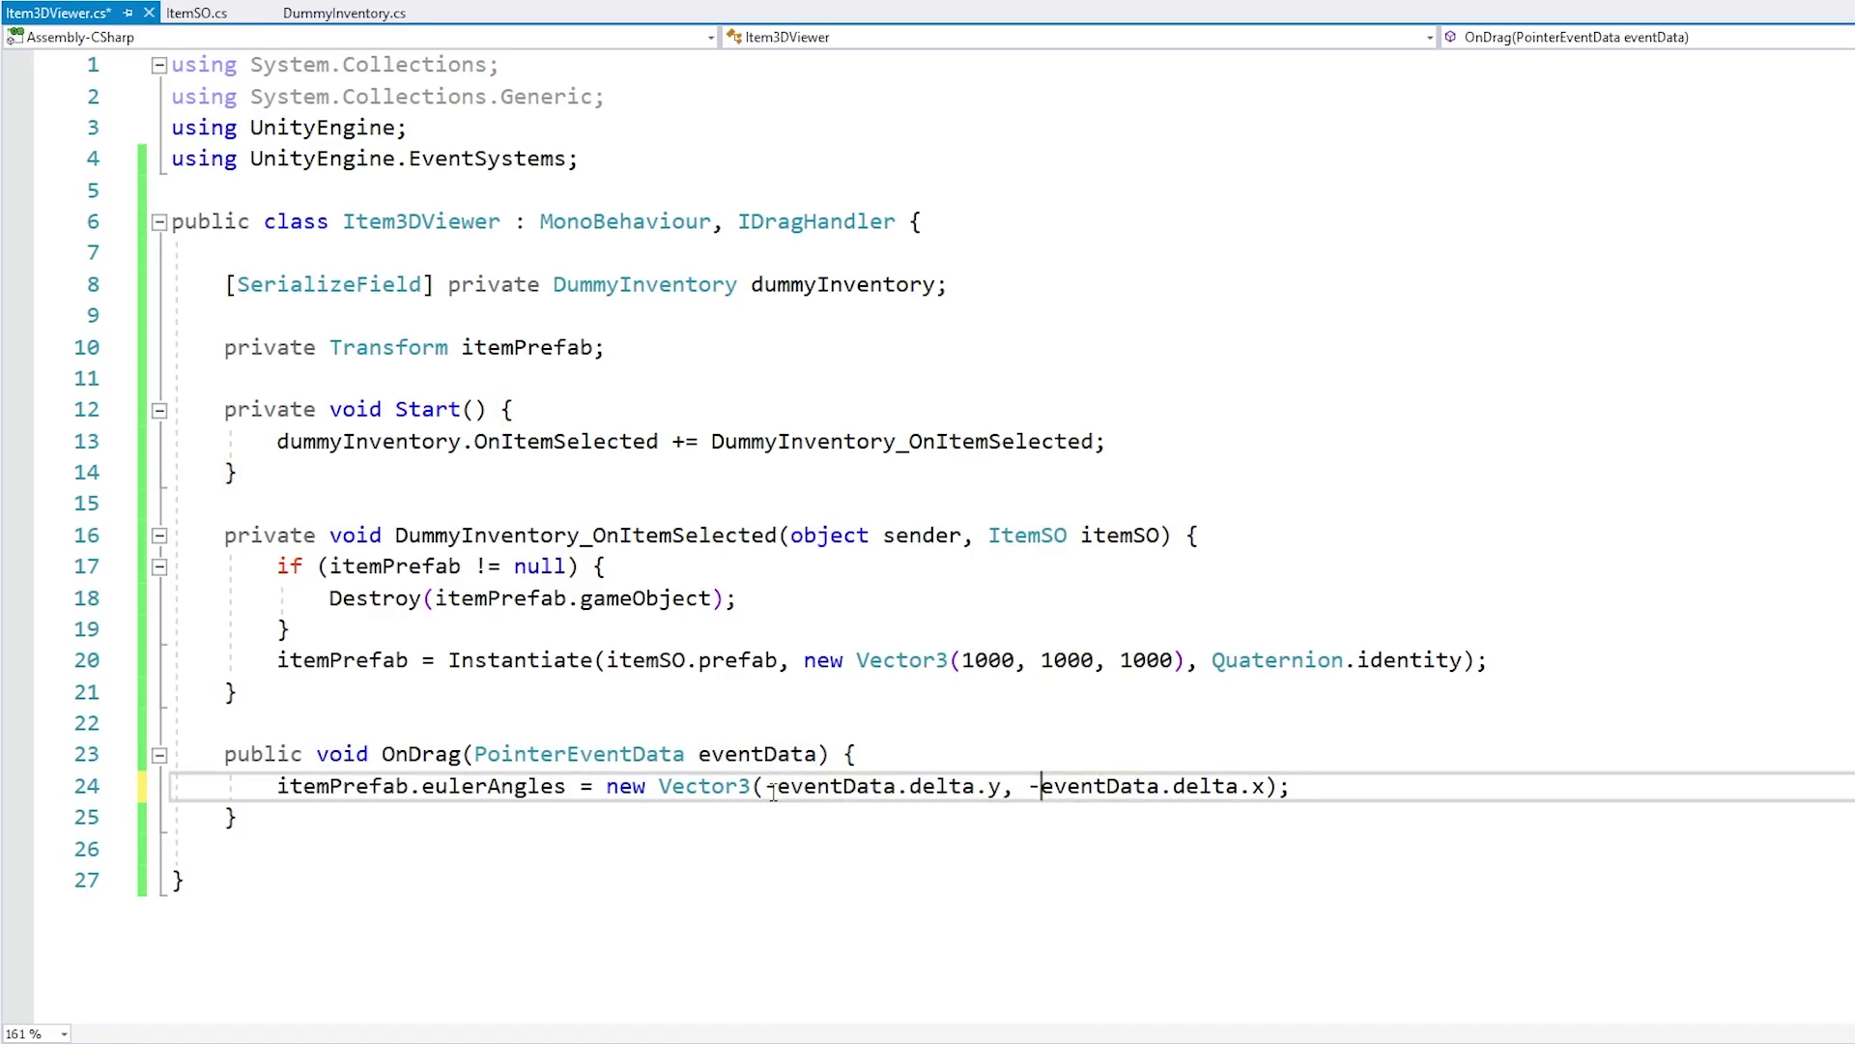
pyautogui.hotkey('ctrl', 's')
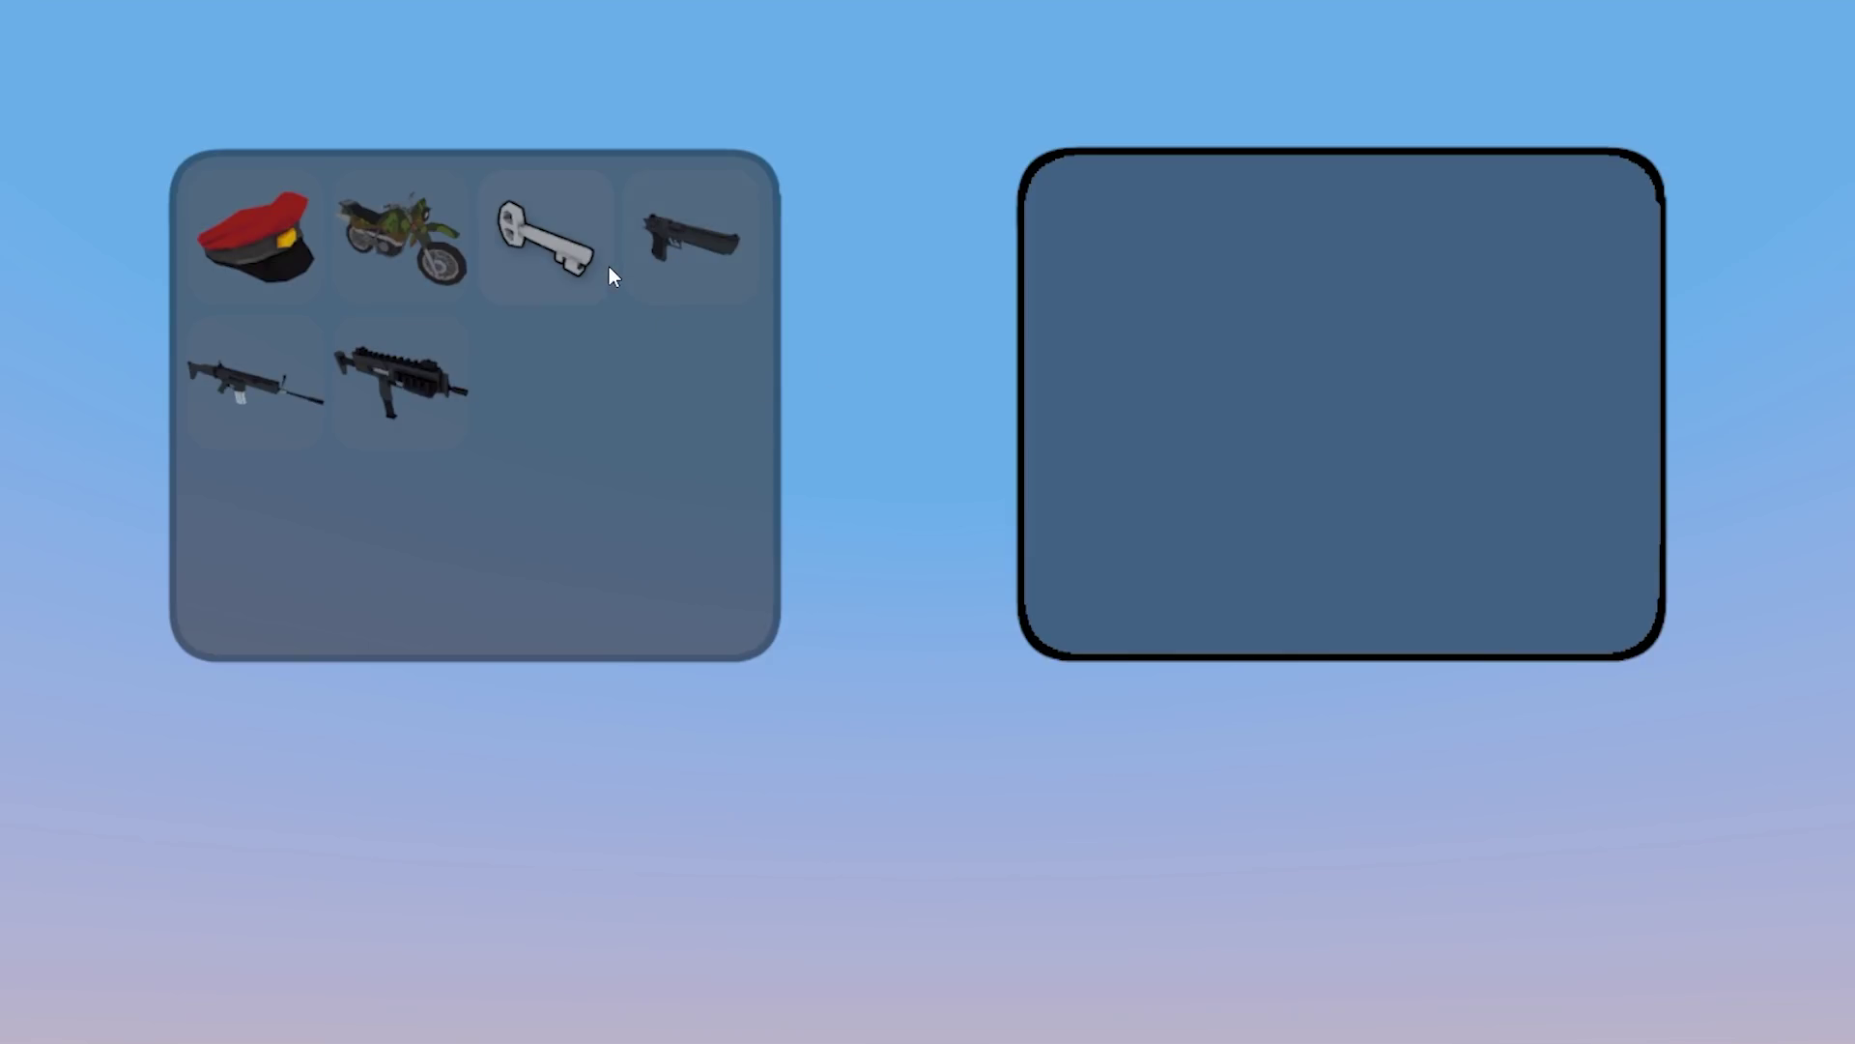
# Step: Preview the key, submachine gun, motorcycle, pistol and rifle in the running game, ending on the motorcycle
pyautogui.click(513, 303)
pyautogui.click(401, 381)
pyautogui.click(406, 251)
pyautogui.click(698, 264)
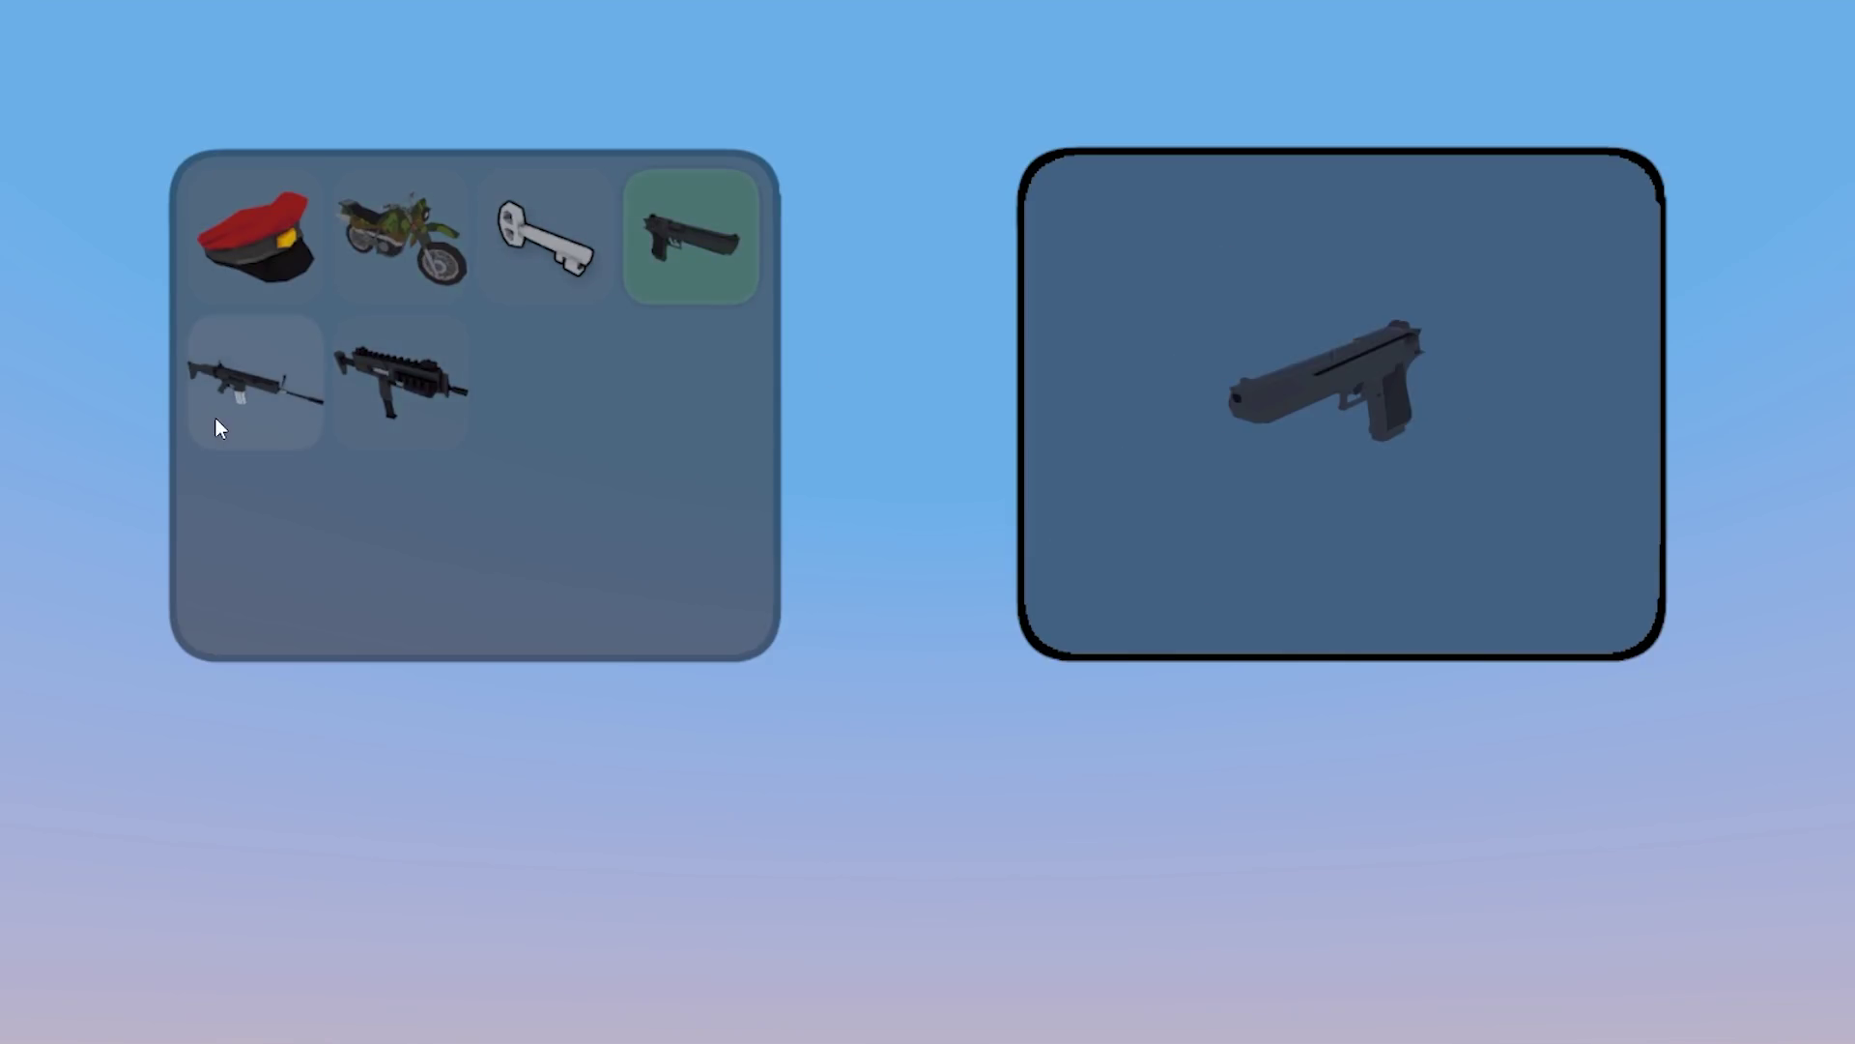
pyautogui.click(221, 428)
pyautogui.click(365, 290)
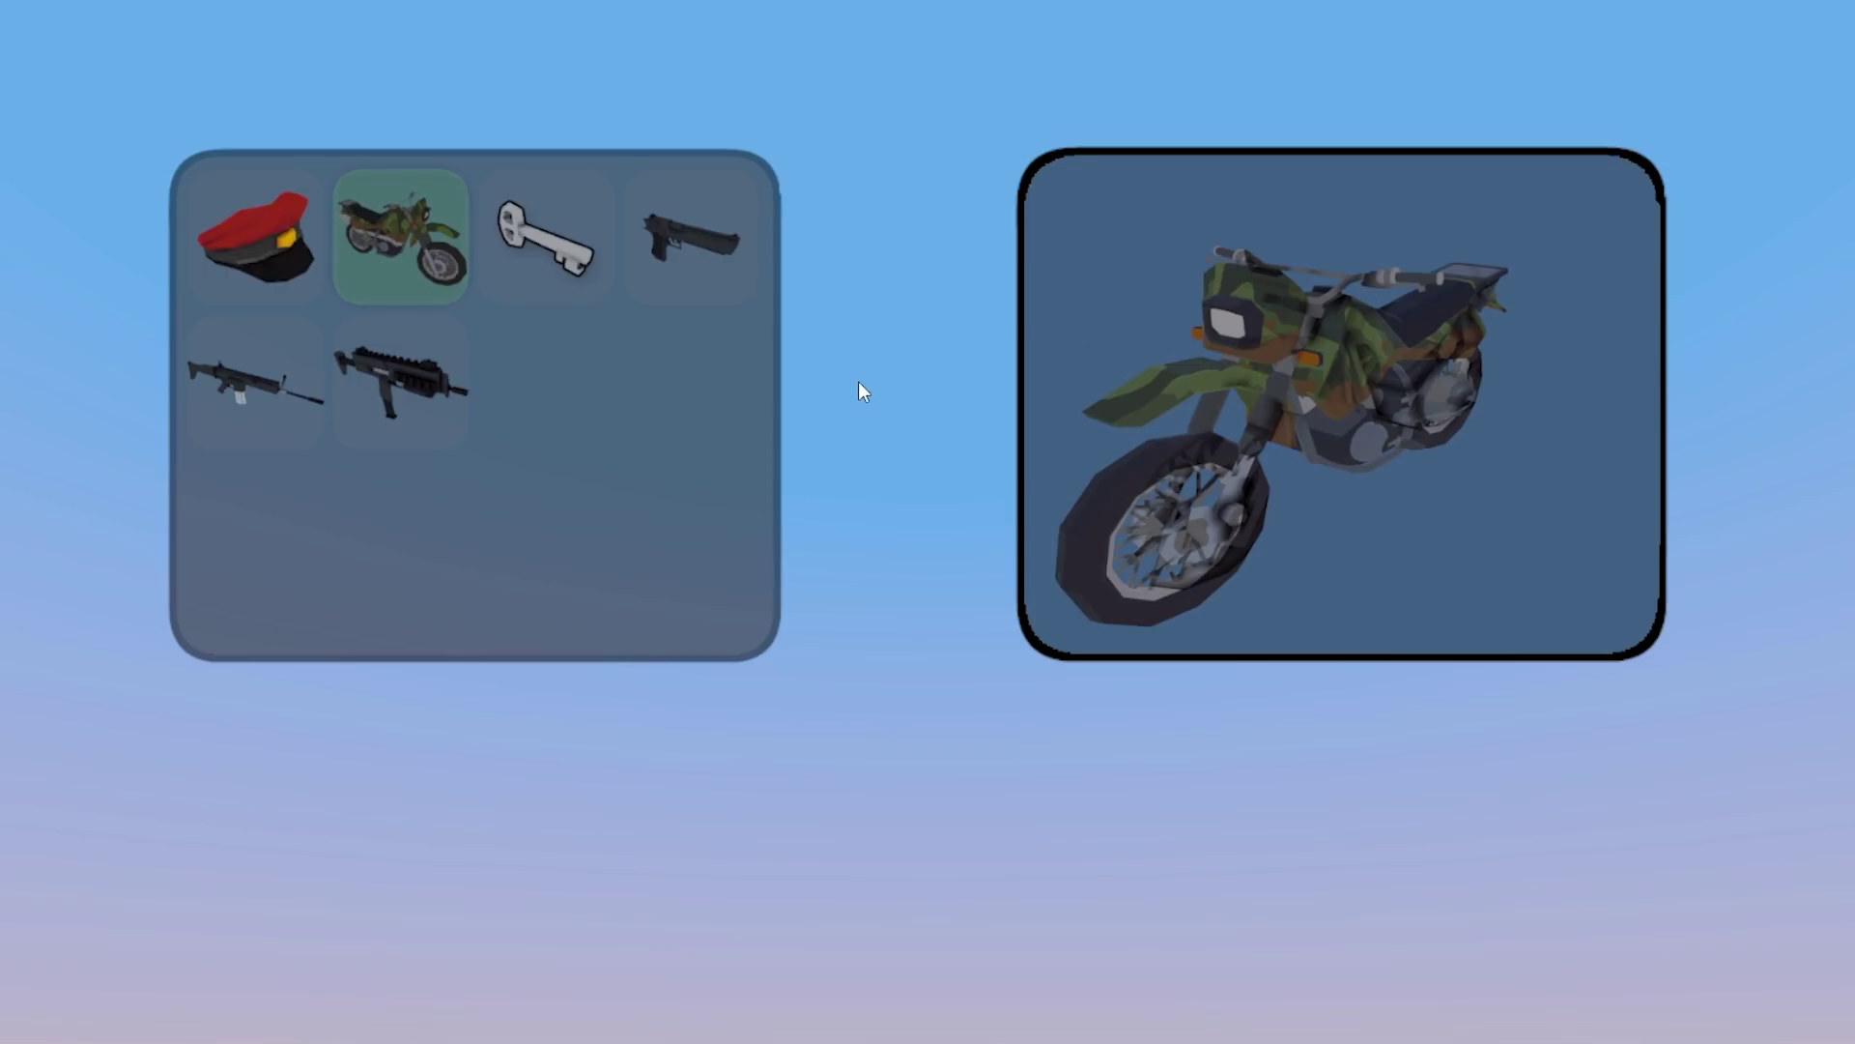
# Step: Select the red cap, the motorcycle and the pistol in turn and test rotating them in the item viewer
pyautogui.click(254, 237)
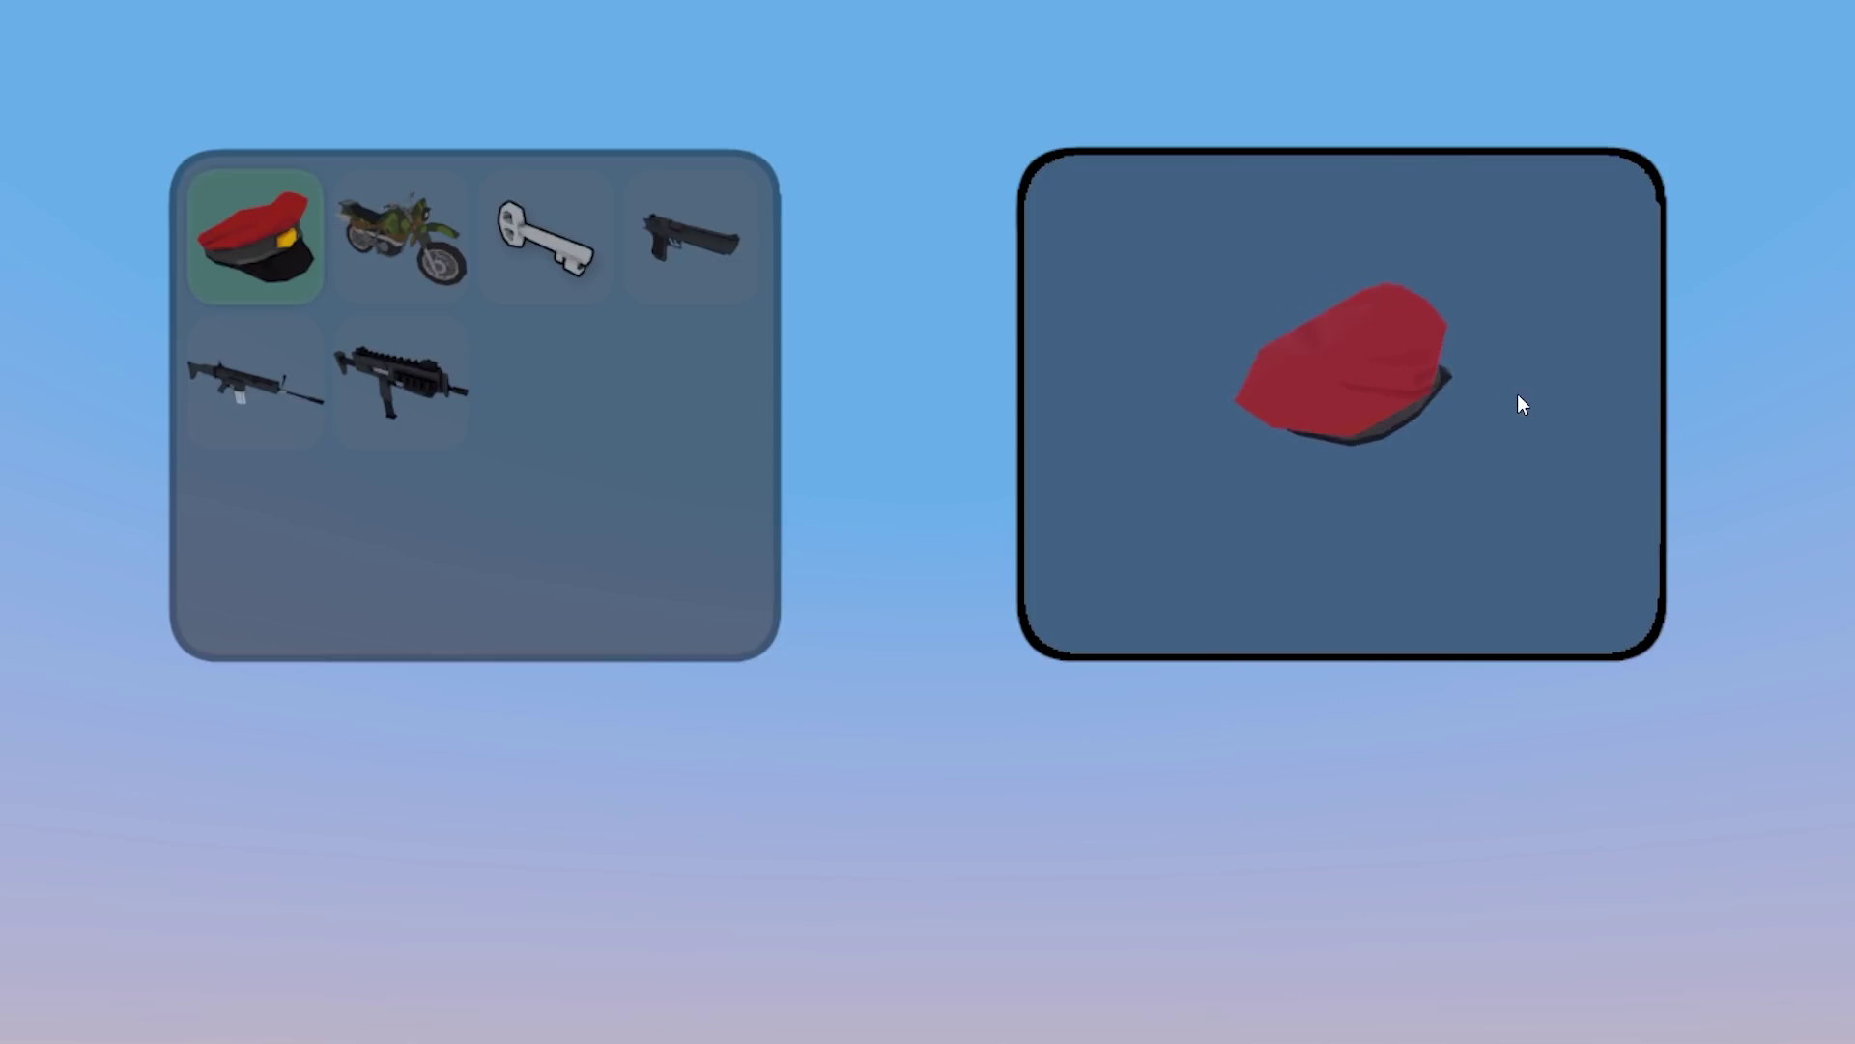
pyautogui.click(425, 261)
pyautogui.moveTo(1251, 415)
pyautogui.mouseDown()
pyautogui.moveTo(1331, 384)
pyautogui.moveTo(1400, 402)
pyautogui.moveTo(1262, 398)
pyautogui.moveTo(1289, 411)
pyautogui.moveTo(1238, 426)
pyautogui.mouseUp()
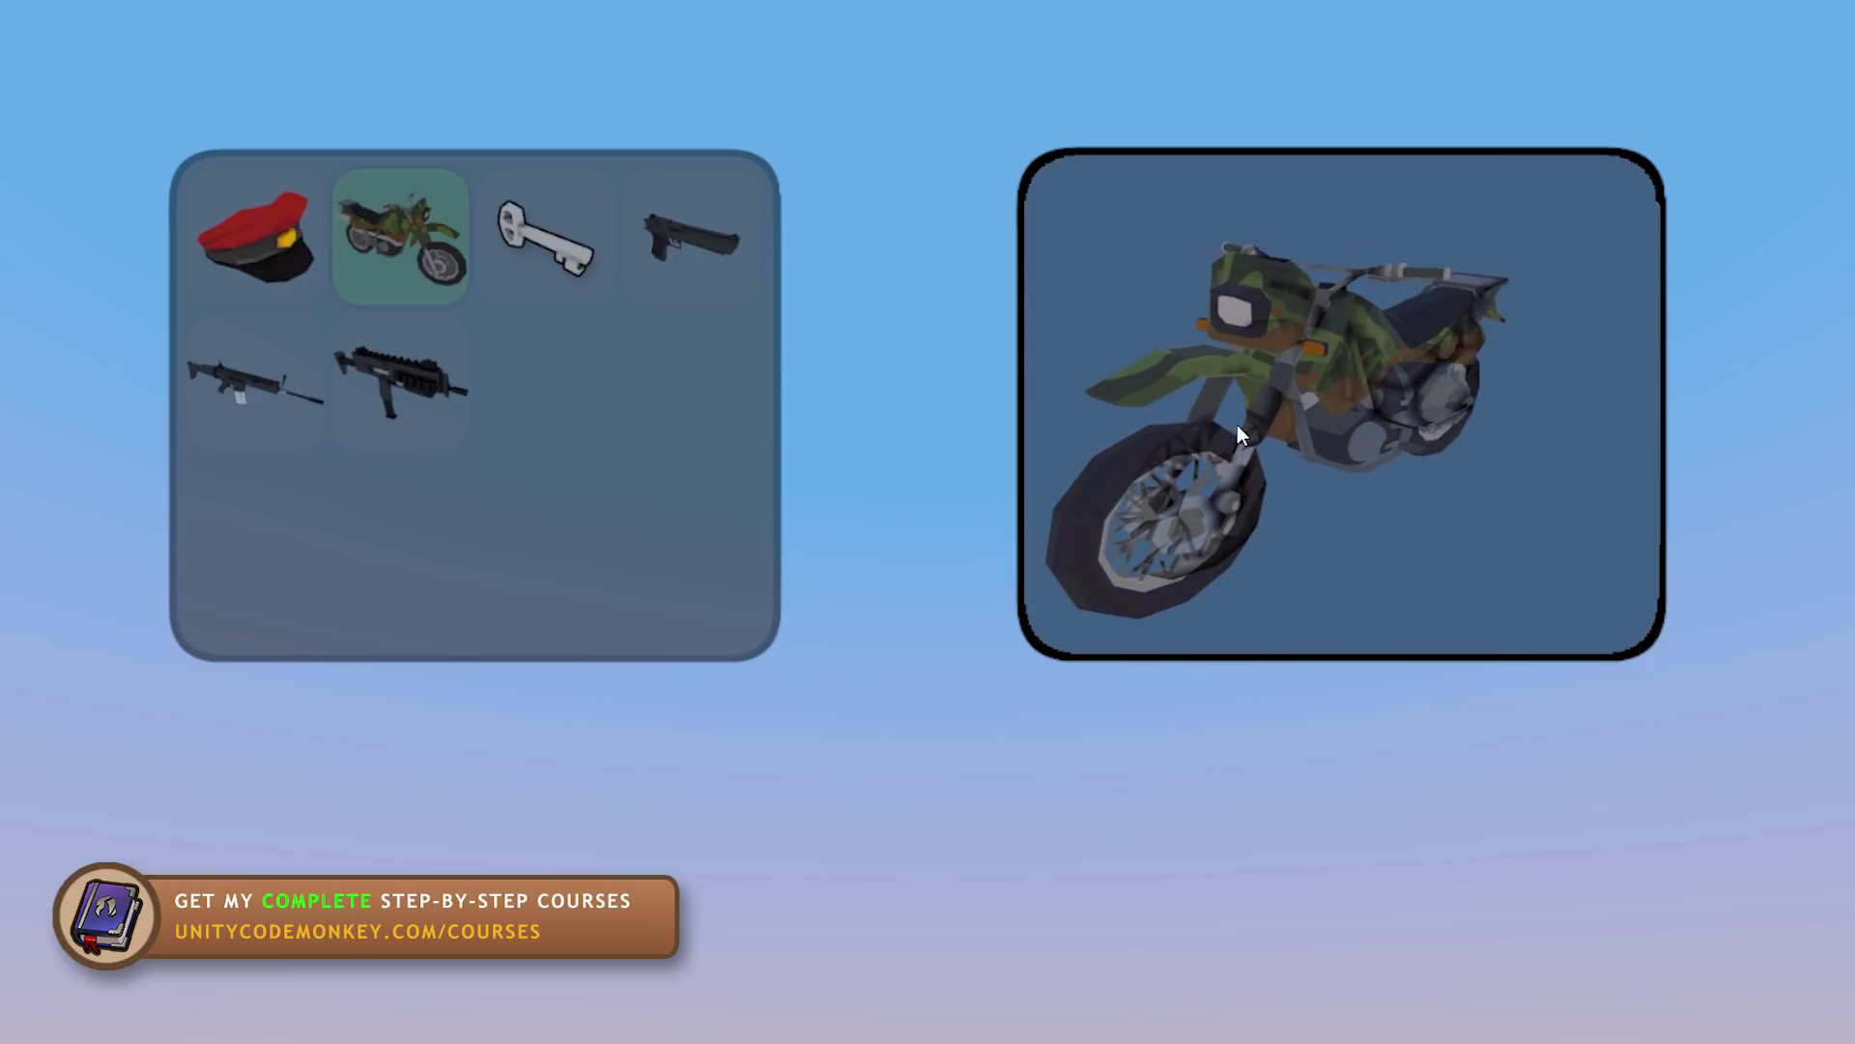
pyautogui.click(691, 236)
pyautogui.moveTo(1027, 364); pyautogui.dragTo(1467, 368)
# Step: Select the submachine gun and the rifle in turn and test rotating each in the item viewer
pyautogui.click(426, 387)
pyautogui.moveTo(1065, 439); pyautogui.dragTo(425, 392)
pyautogui.click(276, 403)
pyautogui.moveTo(1338, 403); pyautogui.dragTo(1364, 368)
# Step: Select the red cap again and rotate it in several directions to check the finished drag rotation
pyautogui.click(266, 252)
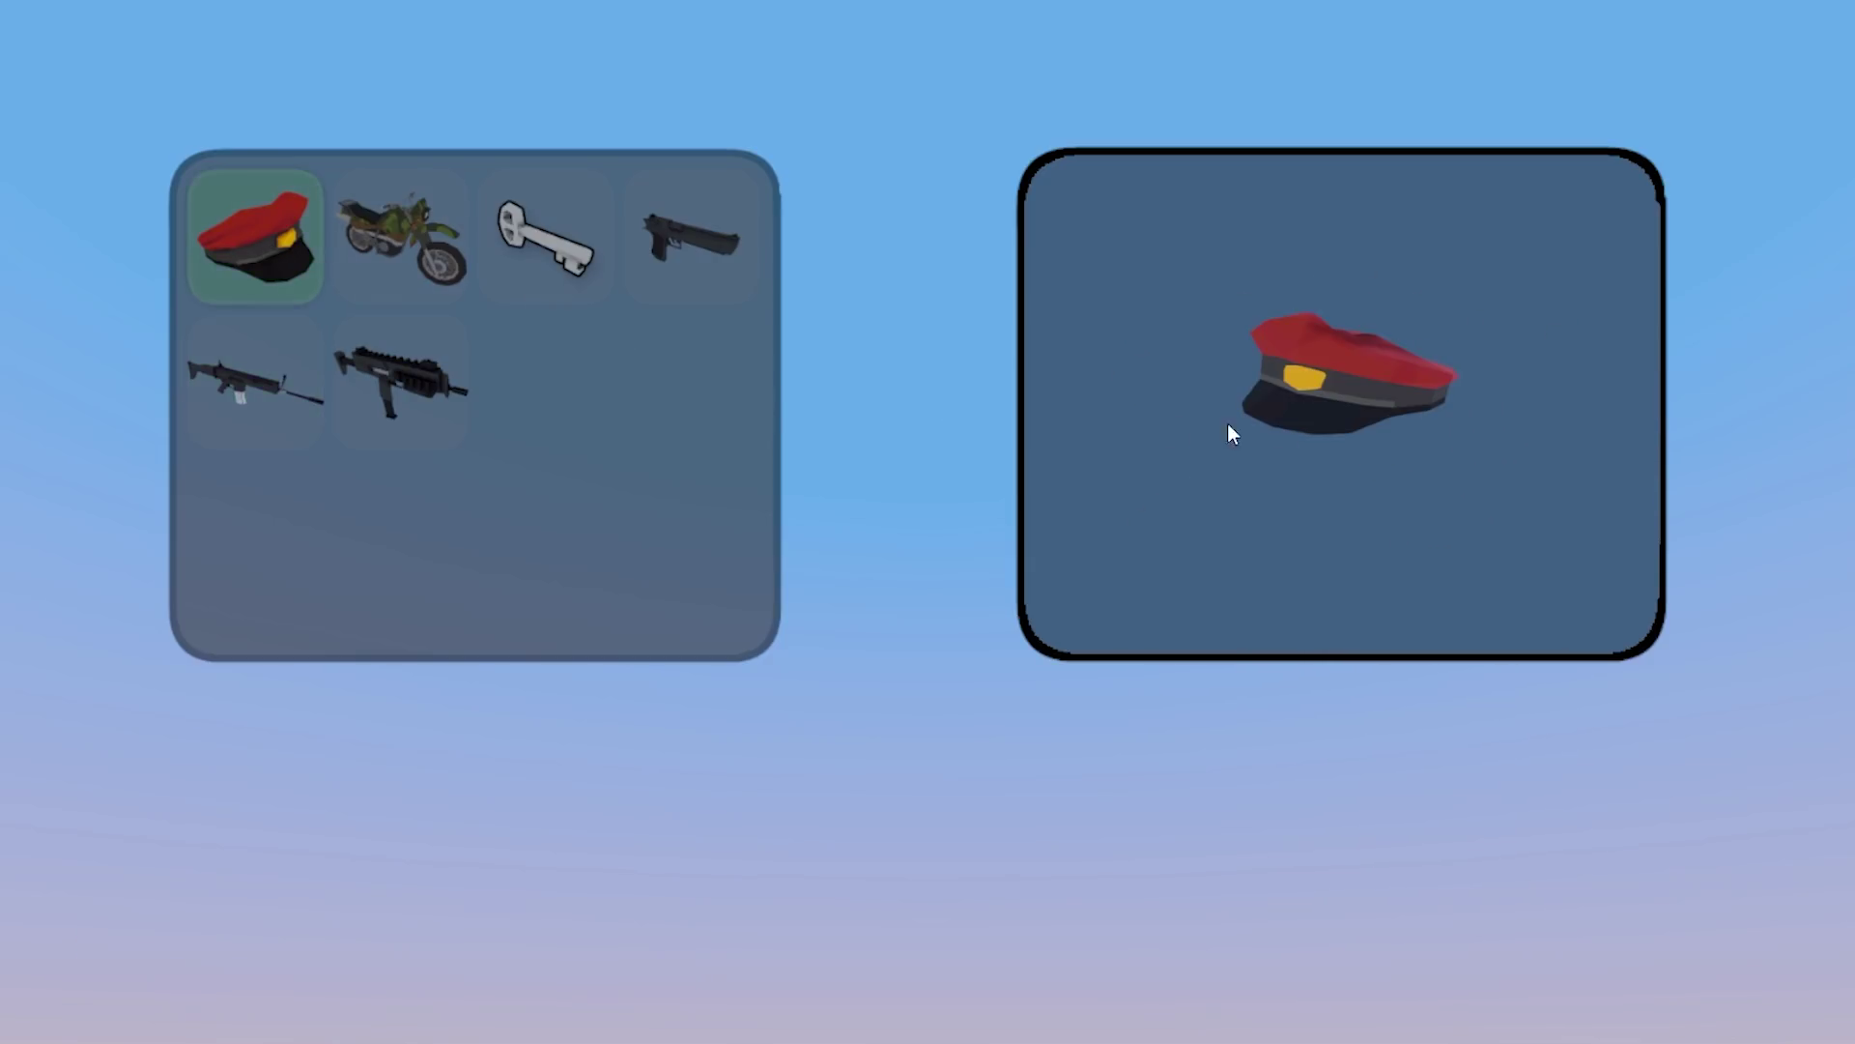
pyautogui.moveTo(1424, 437); pyautogui.dragTo(1430, 402)
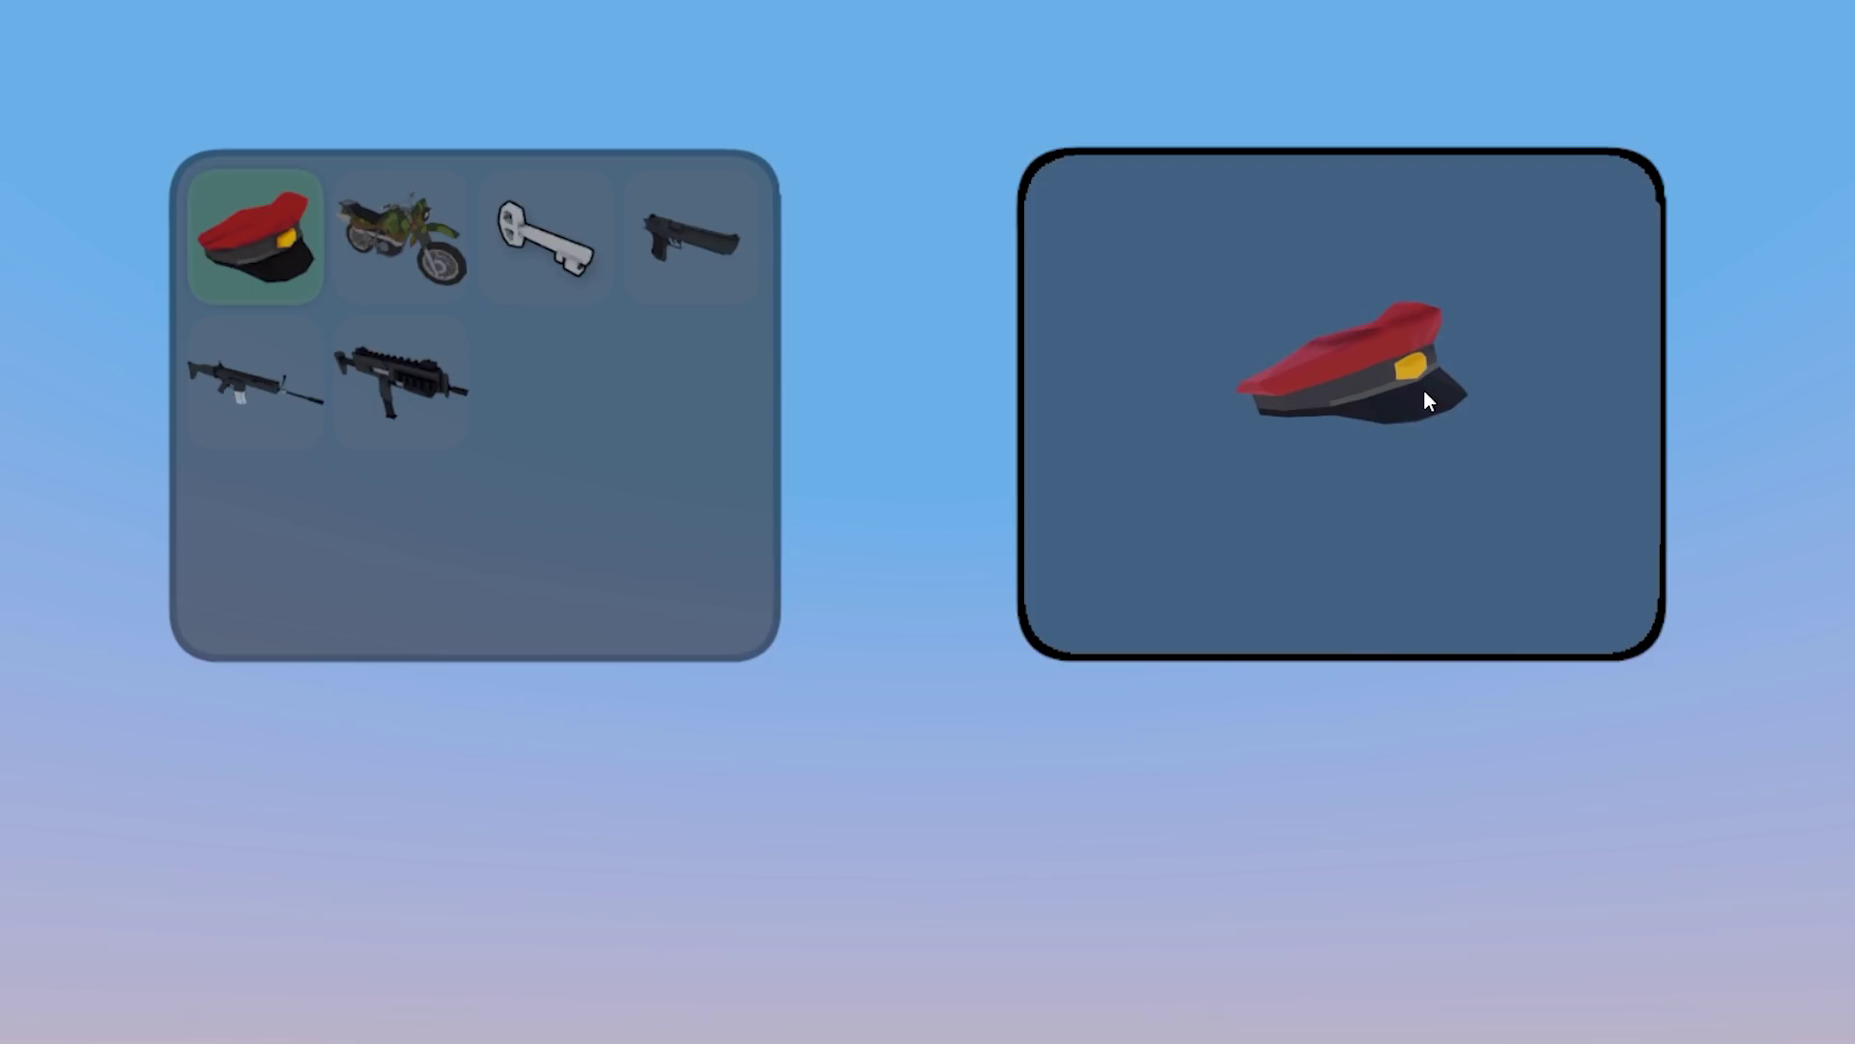
pyautogui.moveTo(1423, 390); pyautogui.dragTo(1364, 384)
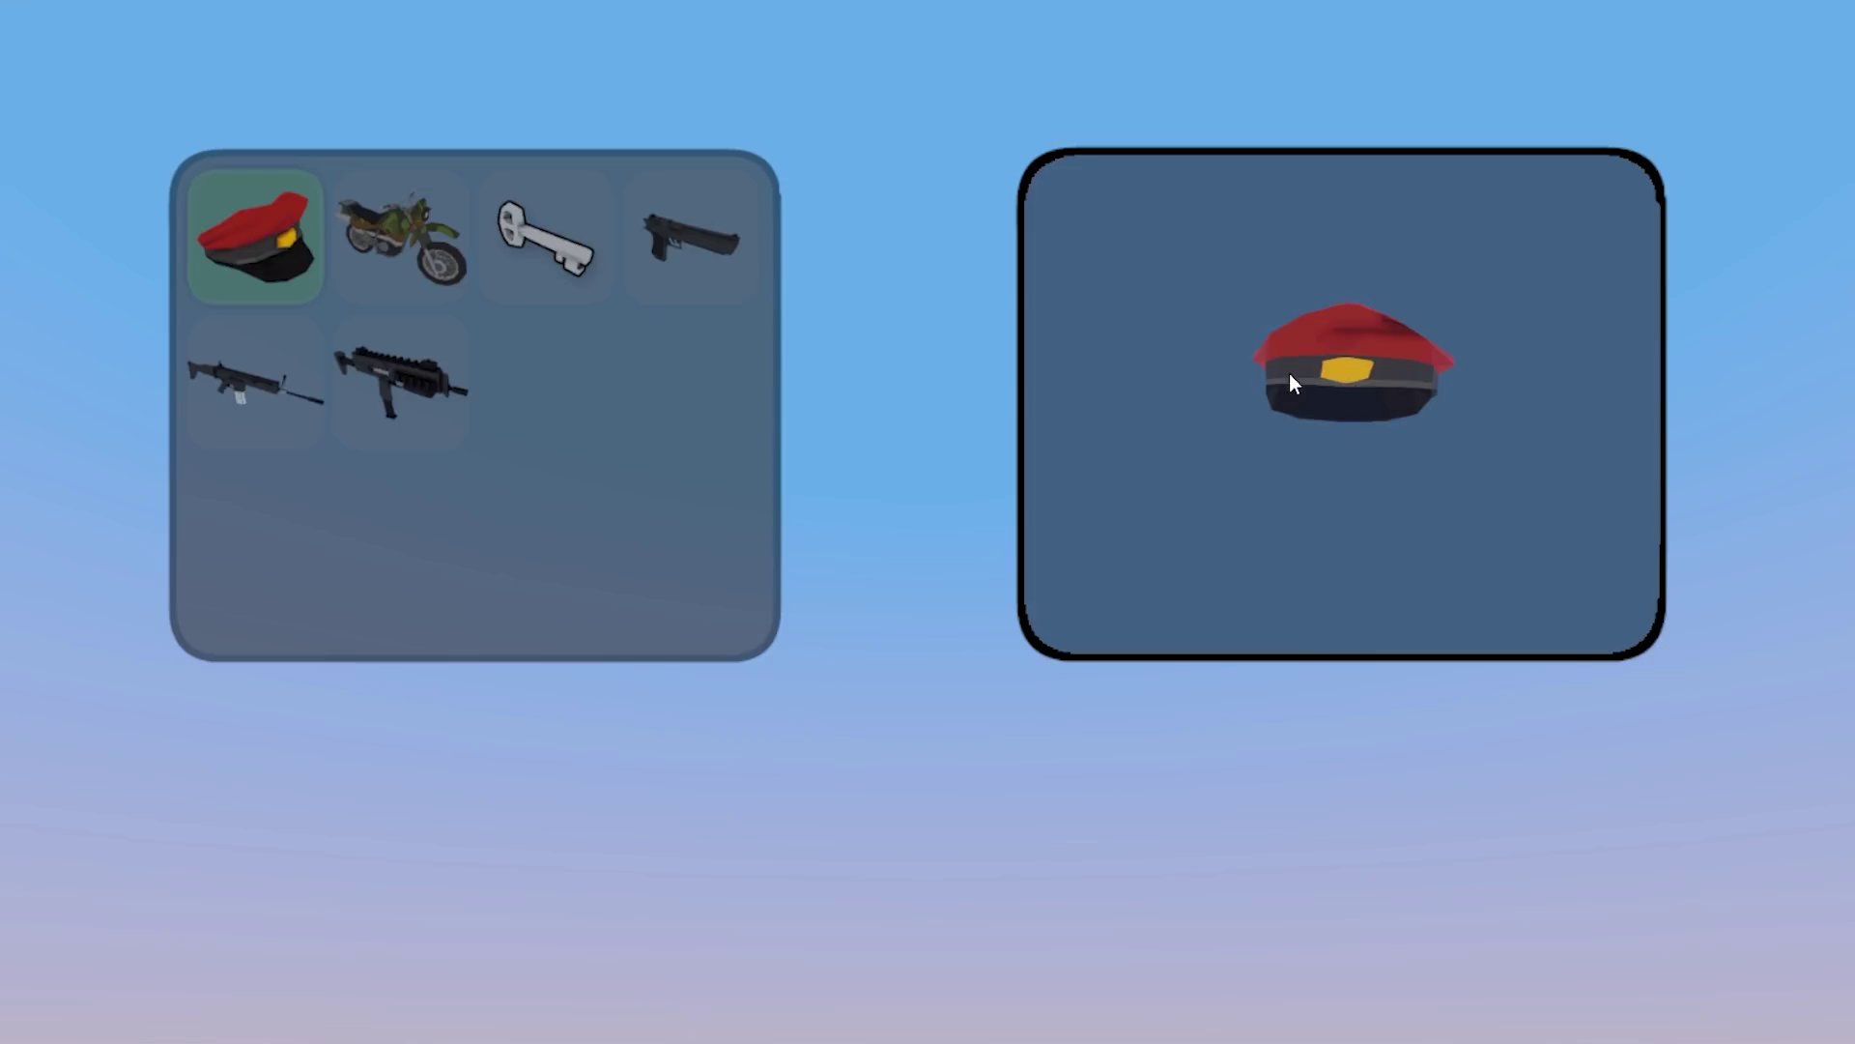
pyautogui.moveTo(1385, 389); pyautogui.dragTo(1367, 422)
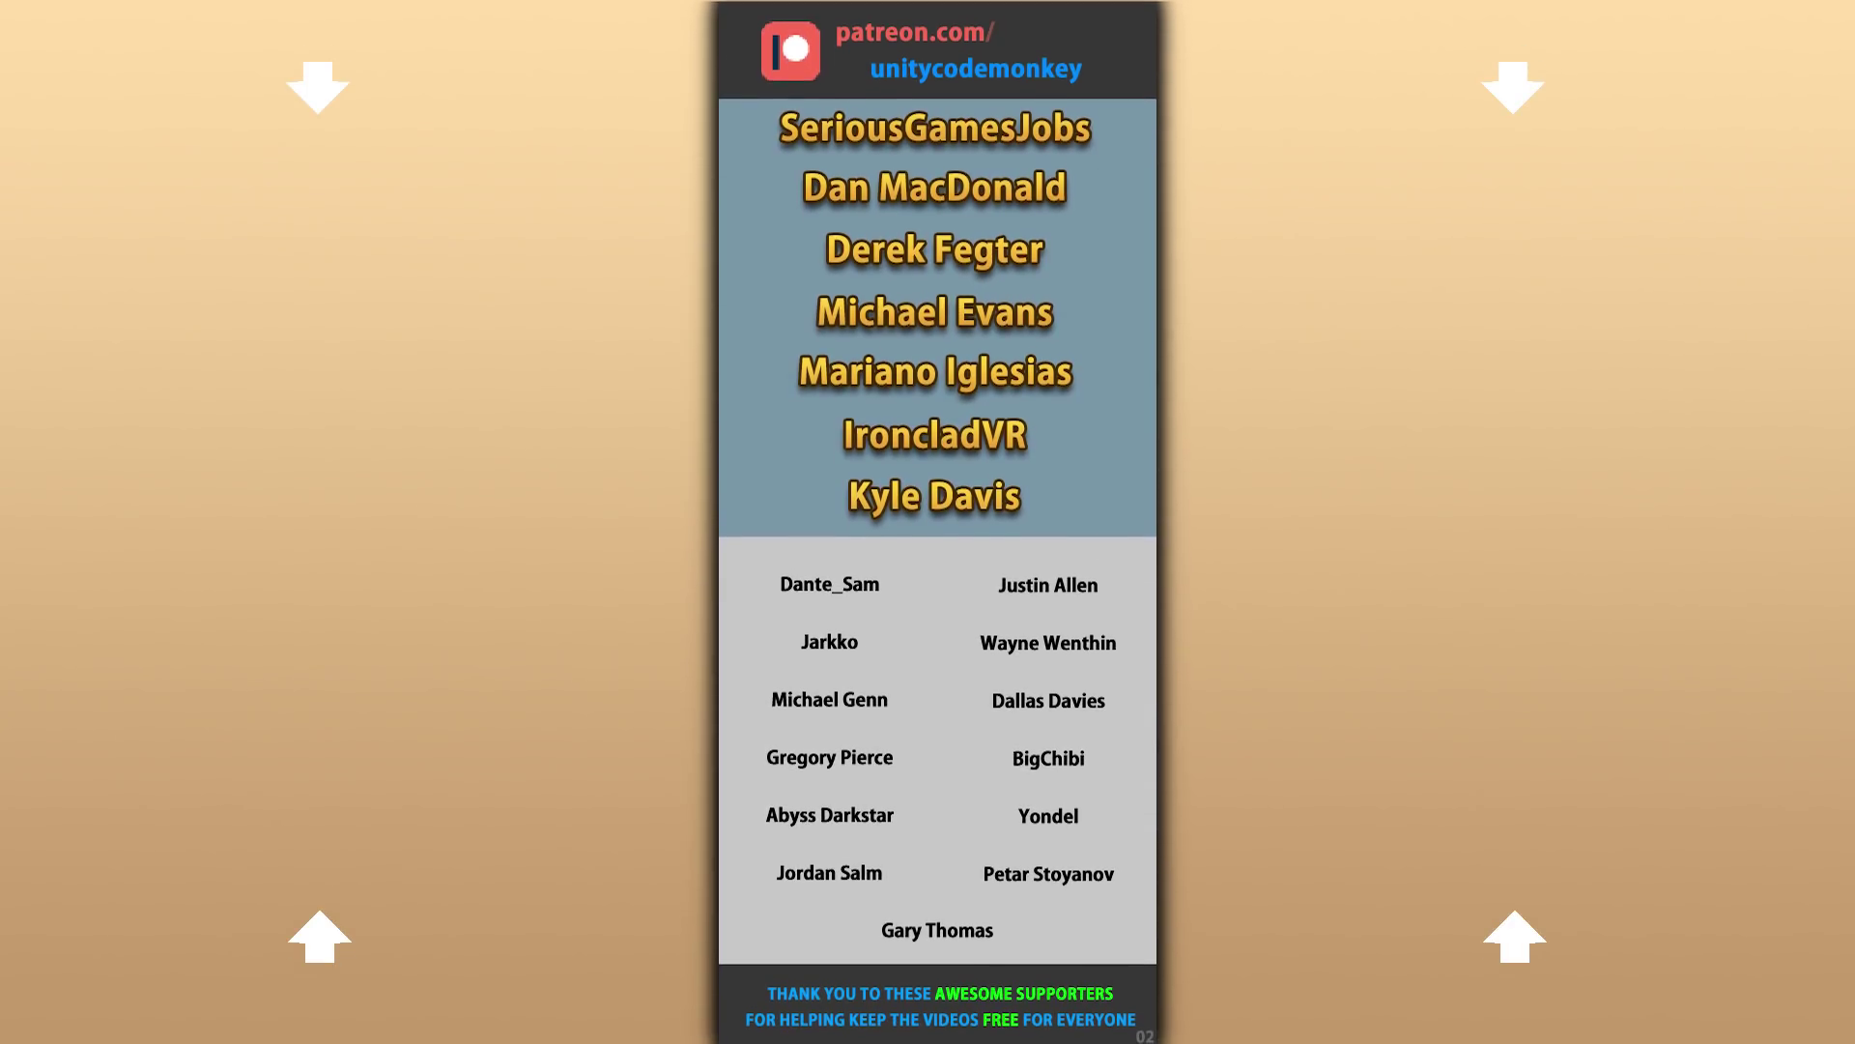